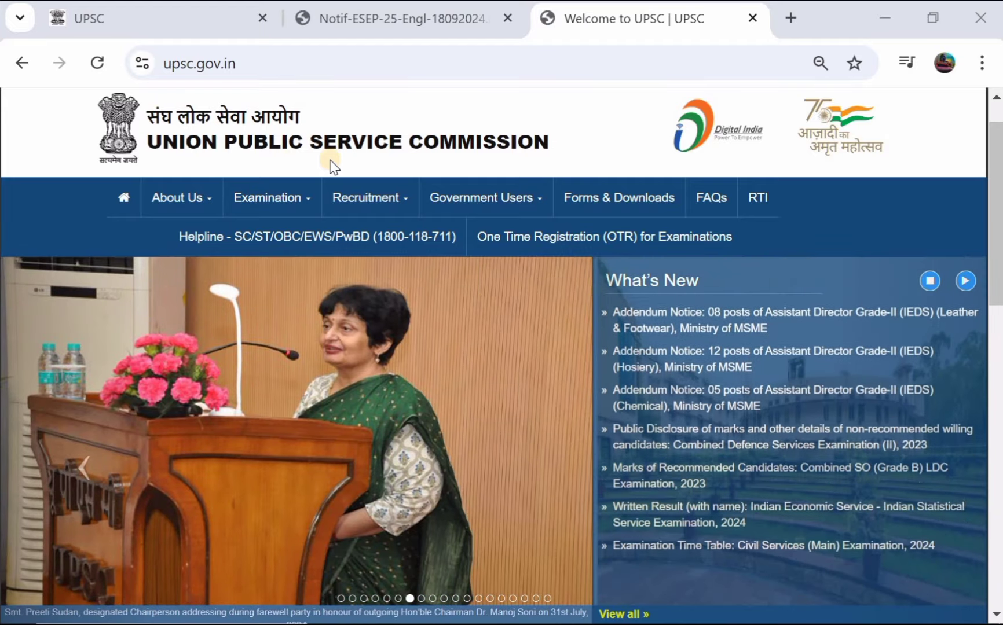
Step: Bring up the Engineering Services Examination 2025 notice in the PDF viewer
{"action": "scroll", "coordinate": [331, 167], "scroll_direction": "down", "scroll_amount": 4}
{"action": "scroll", "coordinate": [330, 166], "scroll_direction": "down", "scroll_amount": 2}
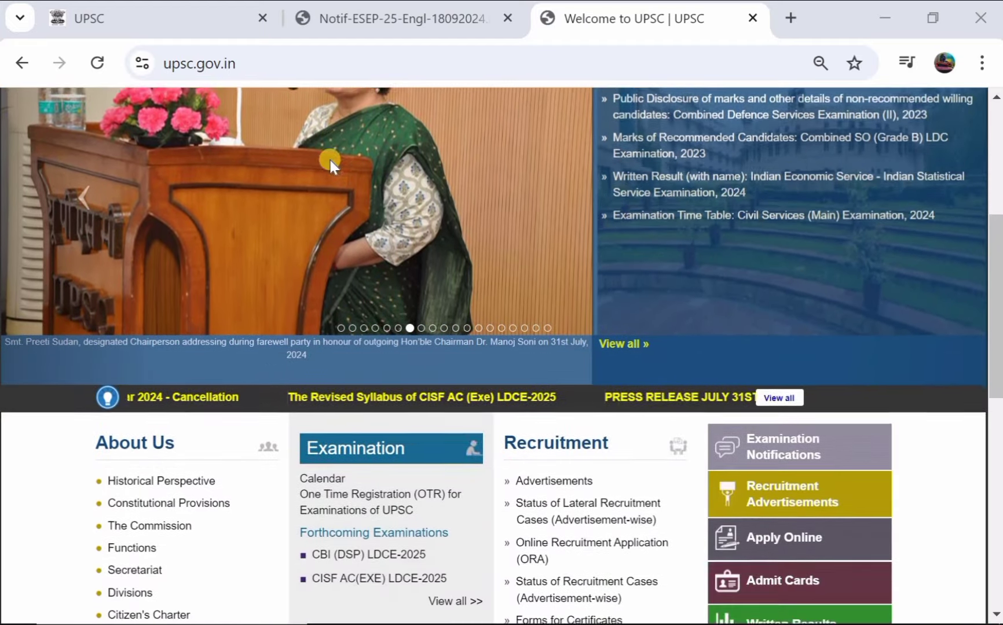
{"action": "scroll", "coordinate": [332, 167], "scroll_direction": "down", "scroll_amount": 1}
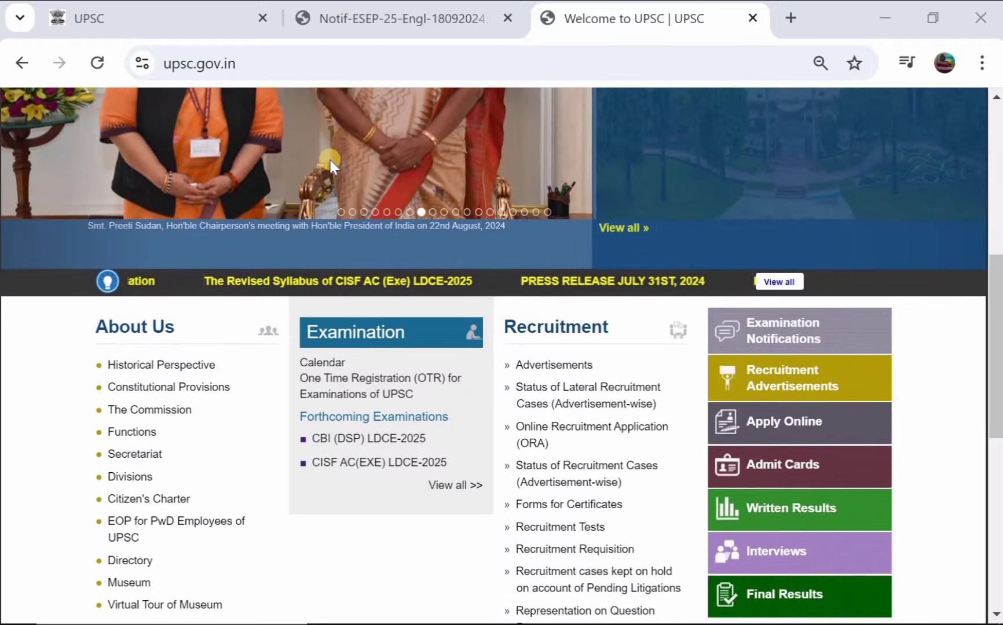
{"action": "scroll", "coordinate": [330, 165], "scroll_direction": "down", "scroll_amount": 2}
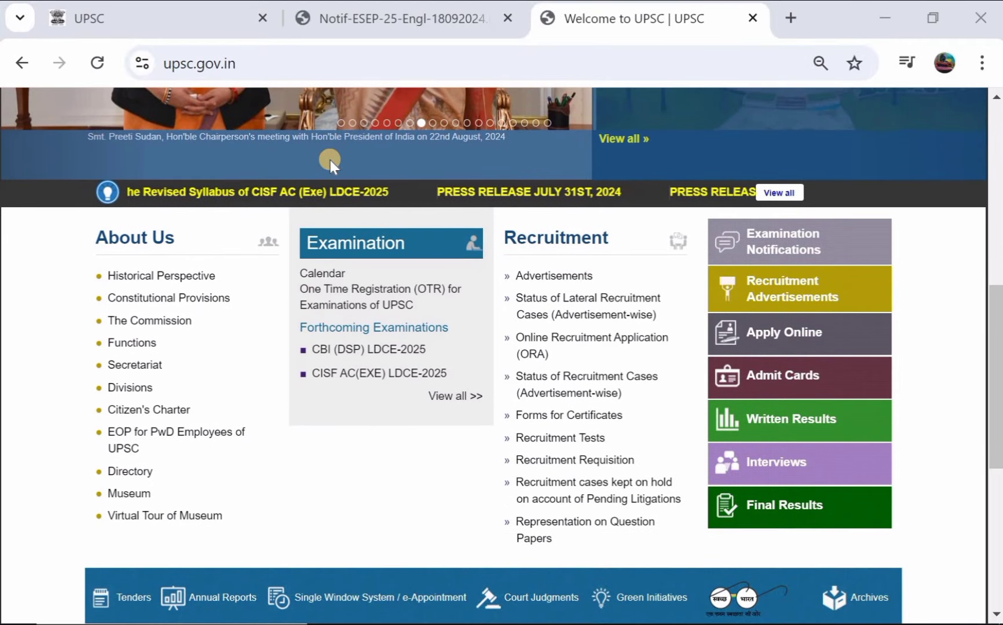
{"action": "scroll", "coordinate": [332, 166], "scroll_direction": "up", "scroll_amount": 3}
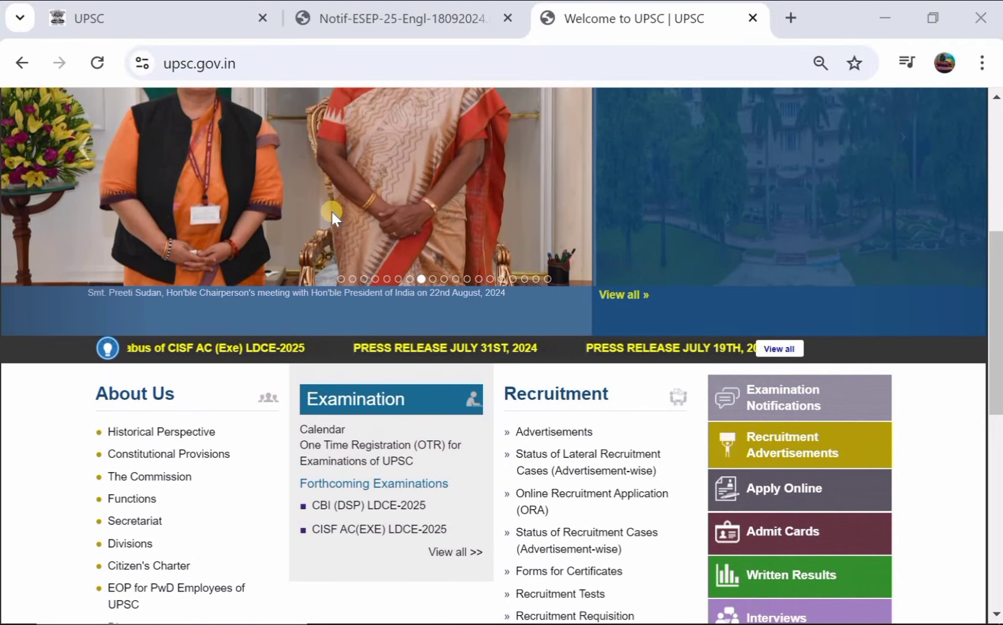
{"action": "scroll", "coordinate": [331, 211], "scroll_direction": "up", "scroll_amount": 3}
{"action": "scroll", "coordinate": [331, 211], "scroll_direction": "up", "scroll_amount": 4}
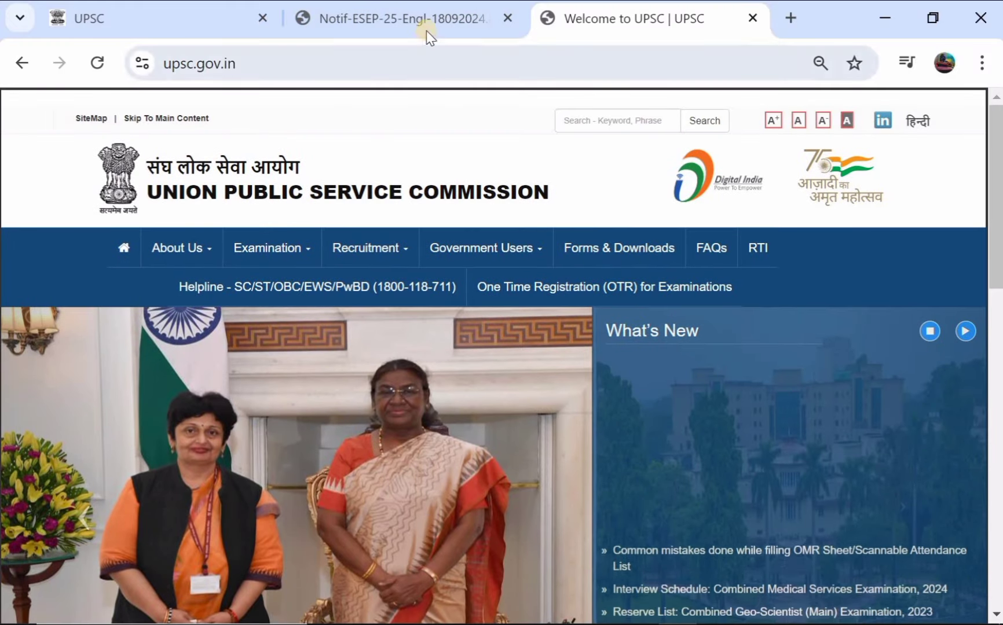
{"action": "left_click", "coordinate": [430, 21]}
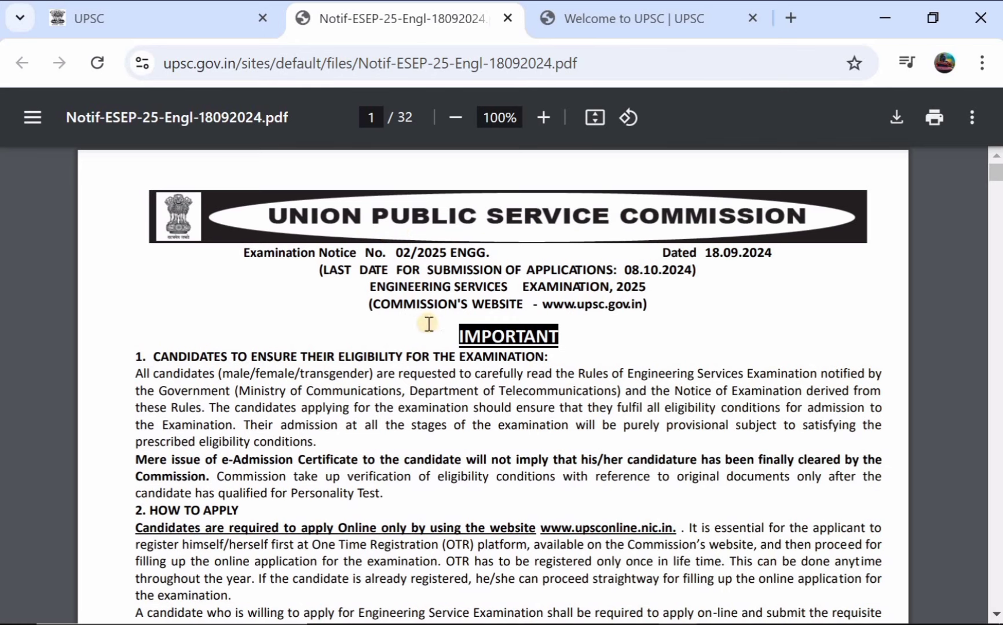
Step: Read pages 1–3 of the notice's engineering service categories, then return to the OTR login page
{"action": "scroll", "coordinate": [429, 326], "scroll_direction": "down", "scroll_amount": 3}
{"action": "scroll", "coordinate": [429, 325], "scroll_direction": "down", "scroll_amount": 1}
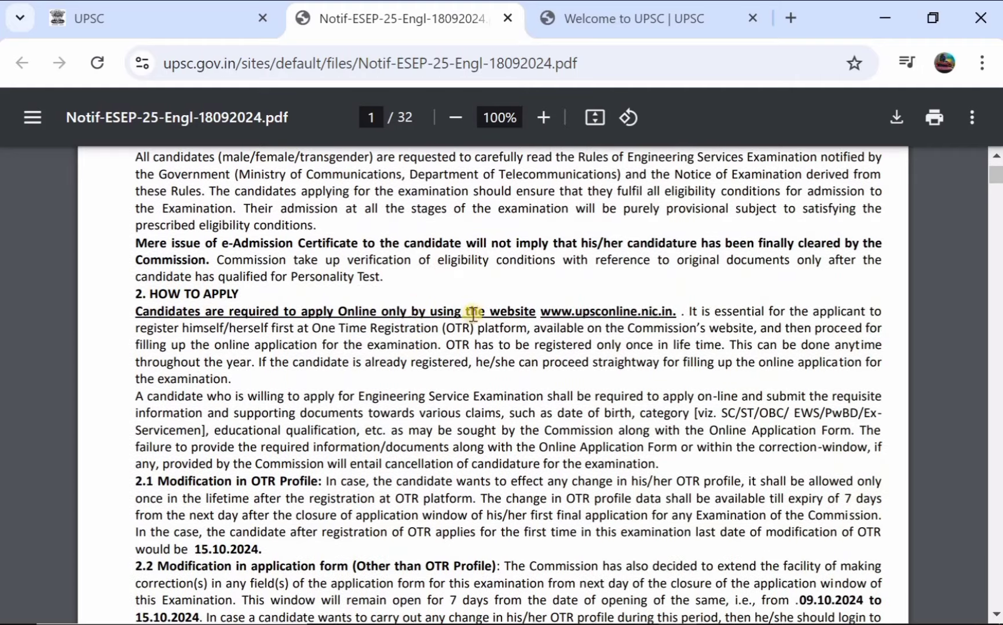
{"action": "scroll", "coordinate": [398, 329], "scroll_direction": "down", "scroll_amount": 4}
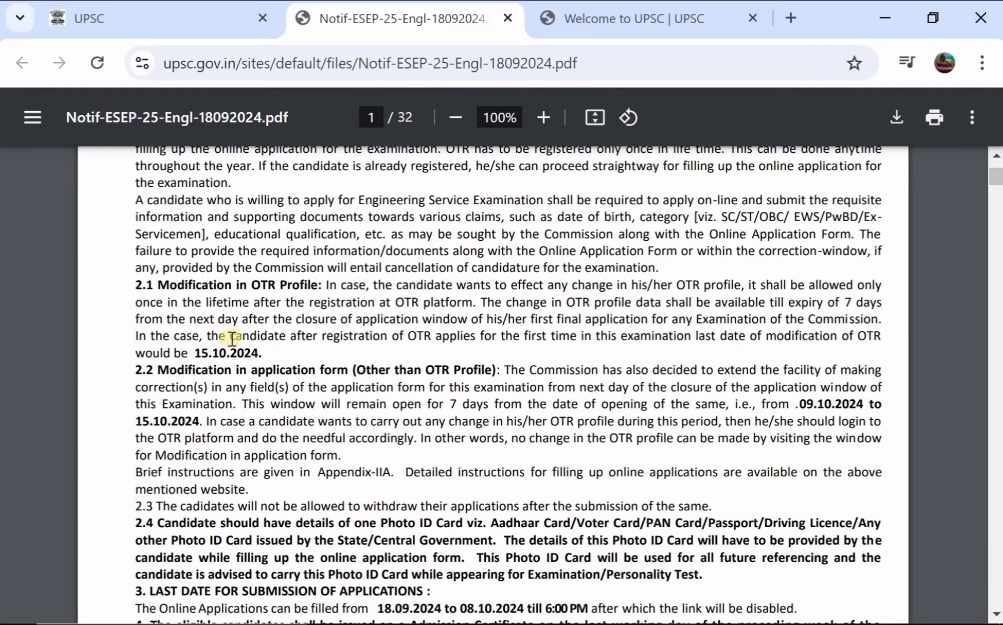
{"action": "scroll", "coordinate": [388, 320], "scroll_direction": "down", "scroll_amount": 1}
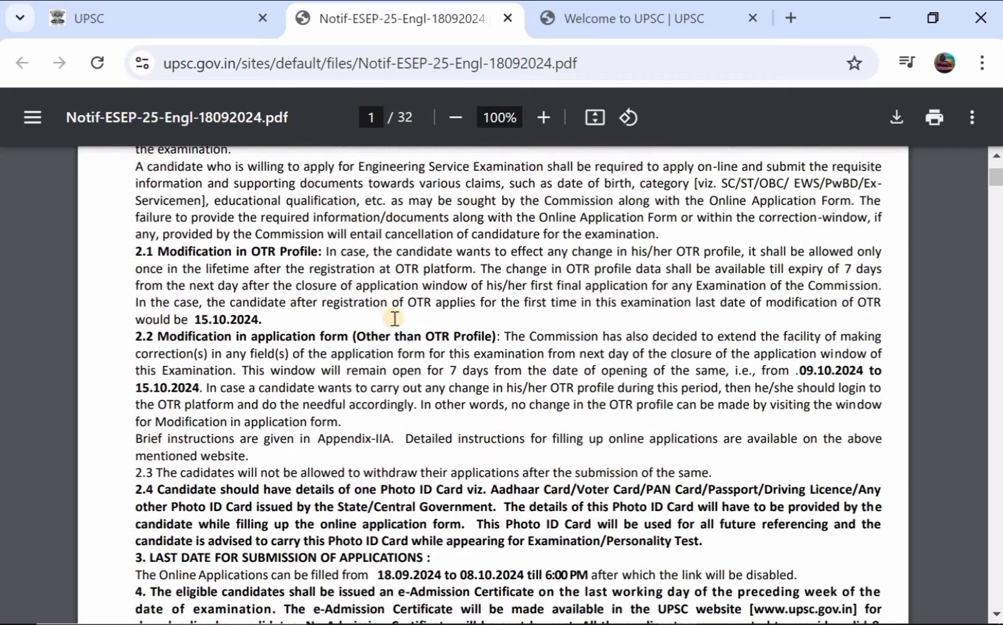
{"action": "scroll", "coordinate": [399, 286], "scroll_direction": "down", "scroll_amount": 3}
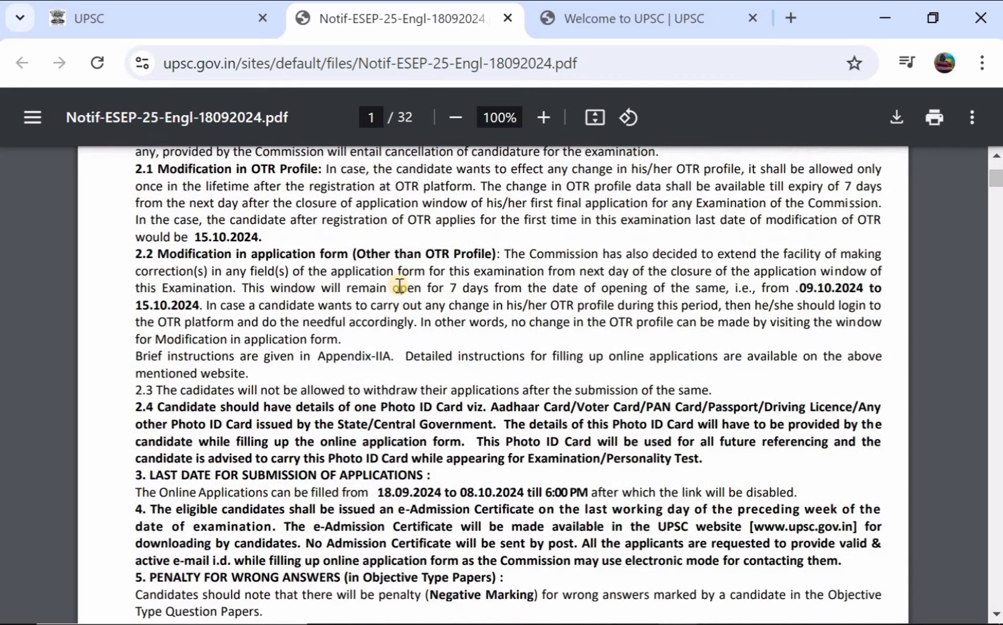
{"action": "scroll", "coordinate": [399, 285], "scroll_direction": "down", "scroll_amount": 1}
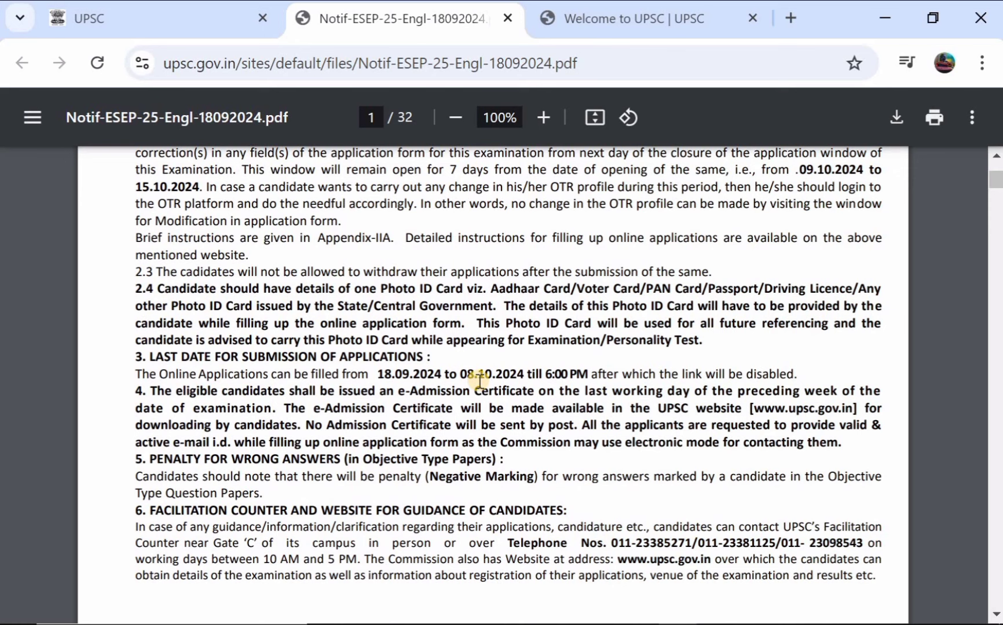
{"action": "scroll", "coordinate": [511, 377], "scroll_direction": "down", "scroll_amount": 2}
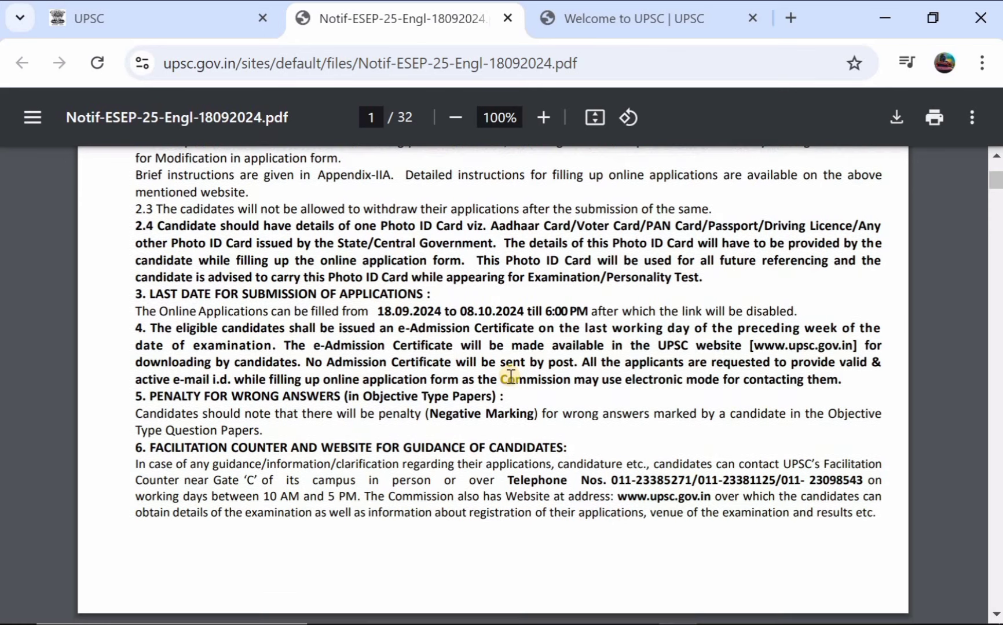
{"action": "scroll", "coordinate": [454, 291], "scroll_direction": "down", "scroll_amount": 5}
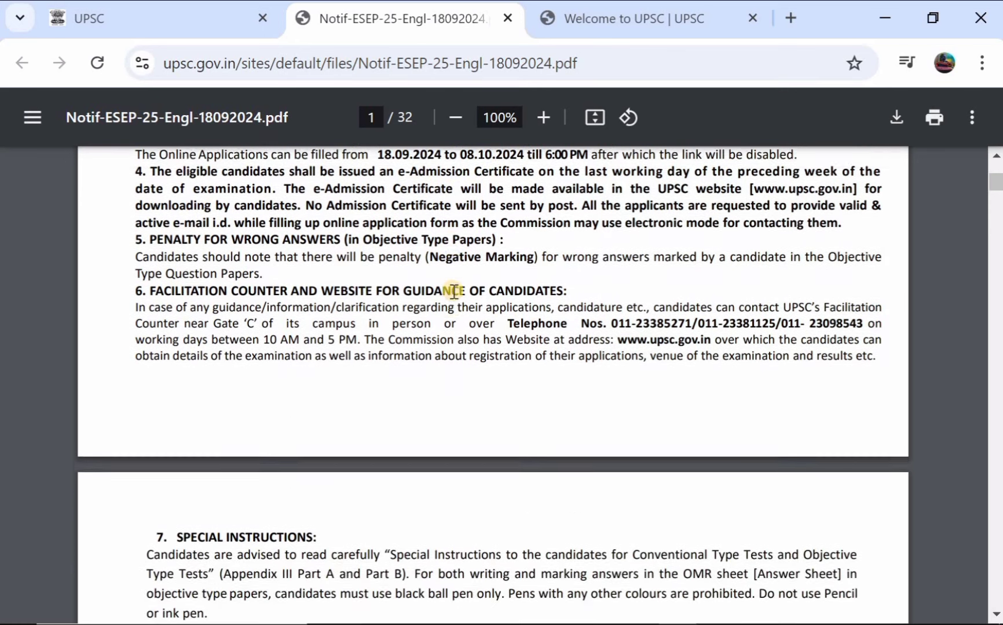
{"action": "scroll", "coordinate": [453, 291], "scroll_direction": "down", "scroll_amount": 8}
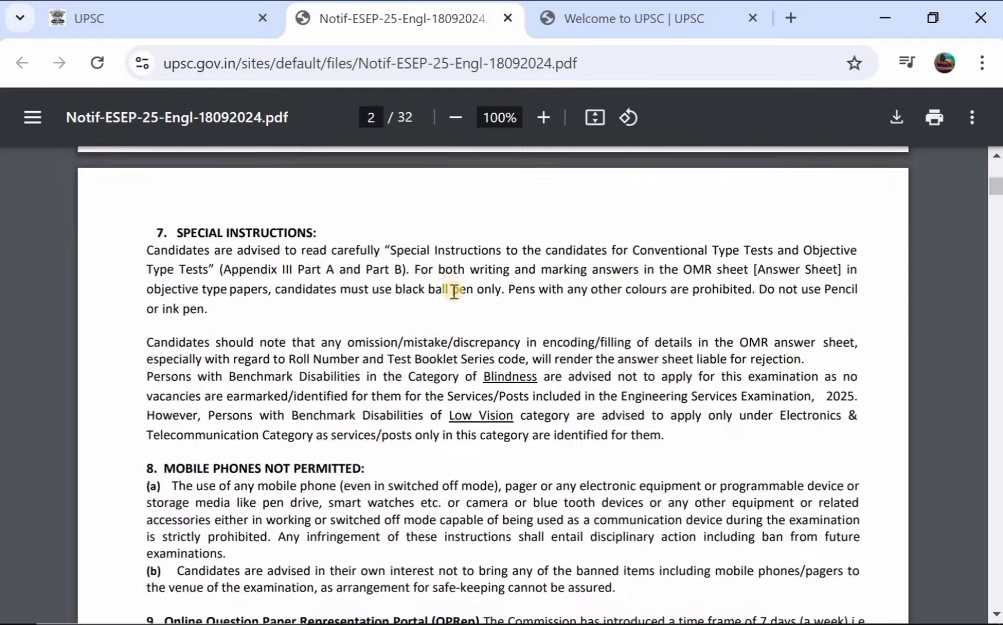
{"action": "scroll", "coordinate": [453, 292], "scroll_direction": "down", "scroll_amount": 13}
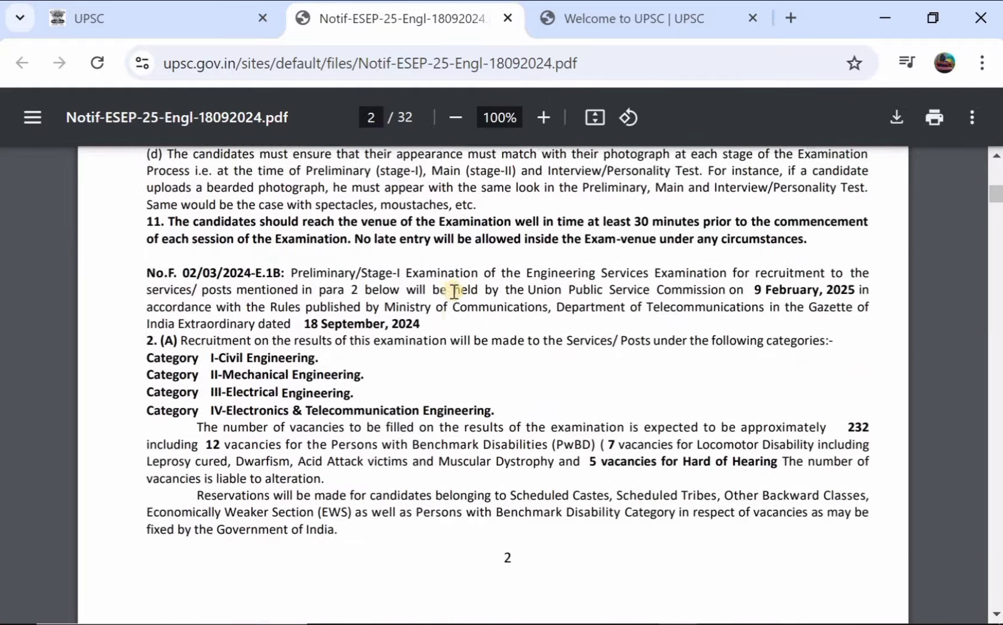
{"action": "scroll", "coordinate": [453, 291], "scroll_direction": "down", "scroll_amount": 6}
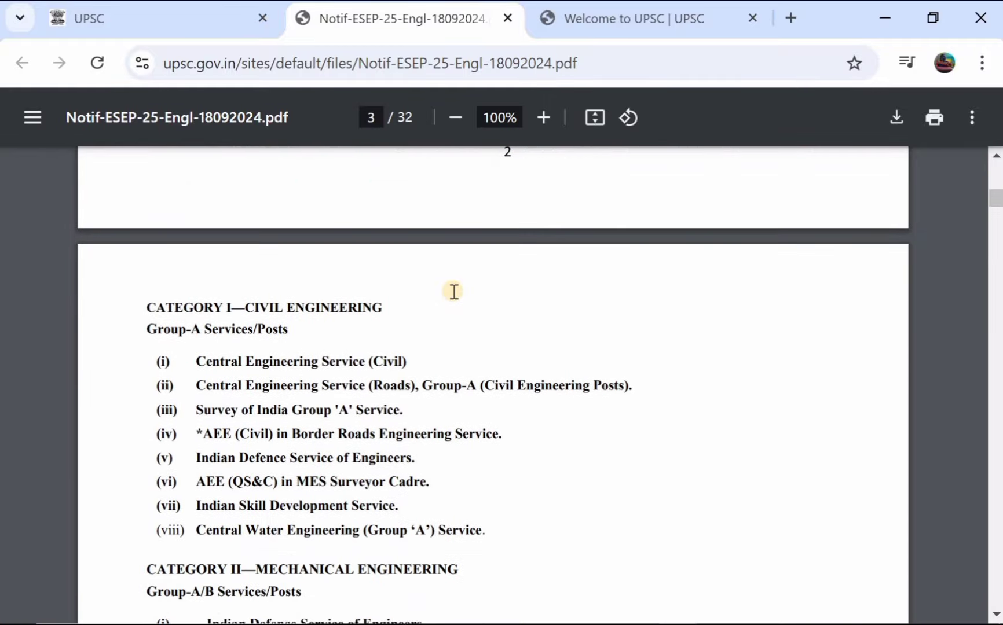
{"action": "scroll", "coordinate": [501, 194], "scroll_direction": "down", "scroll_amount": 2}
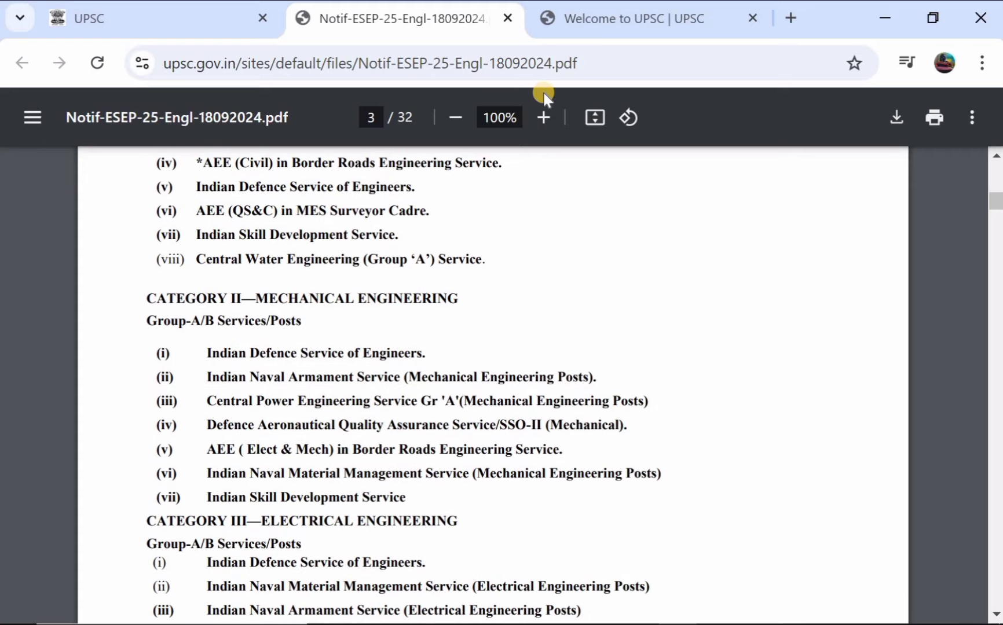
{"action": "scroll", "coordinate": [427, 353], "scroll_direction": "down", "scroll_amount": 6}
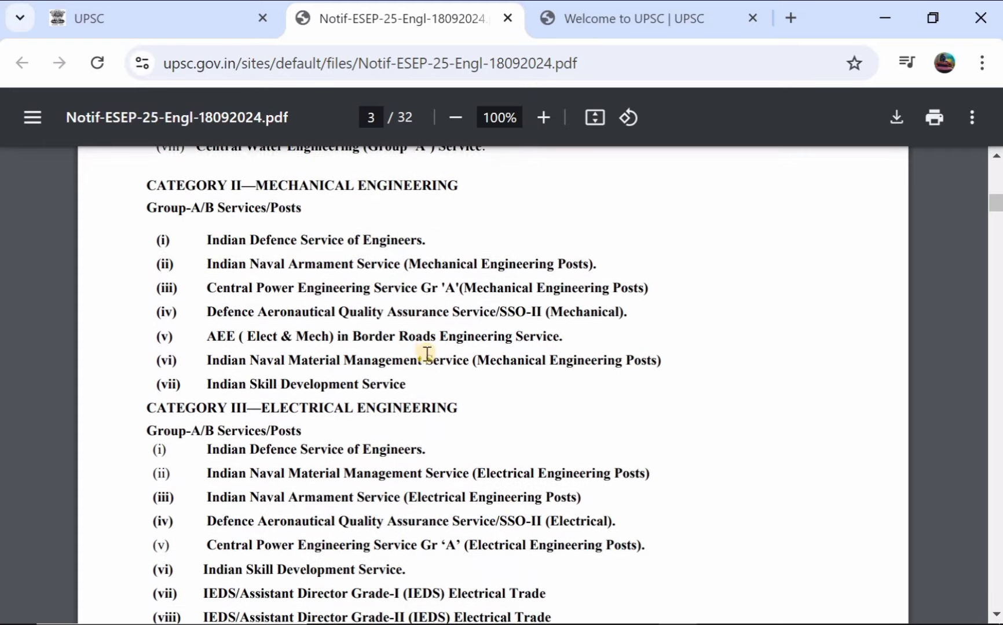
{"action": "scroll", "coordinate": [427, 353], "scroll_direction": "down", "scroll_amount": 4}
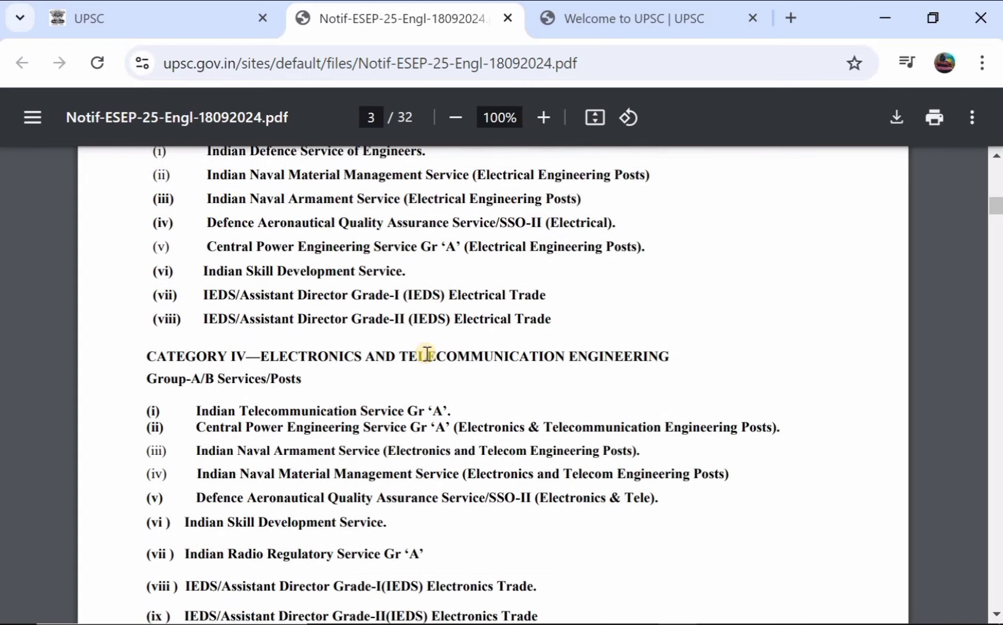
{"action": "scroll", "coordinate": [426, 353], "scroll_direction": "down", "scroll_amount": 4}
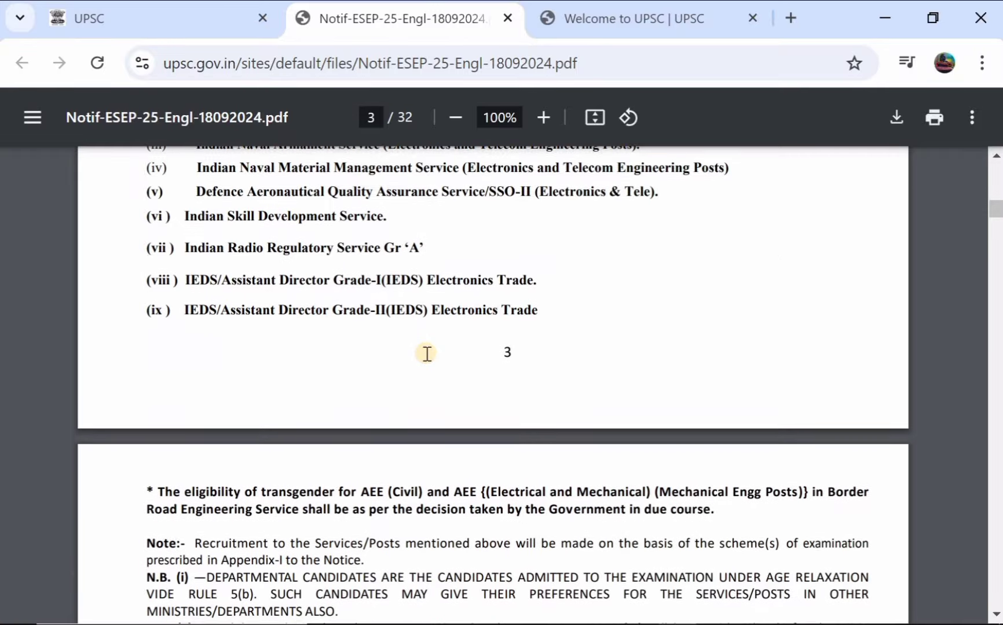
{"action": "key", "text": "ctrl+shift+Tab"}
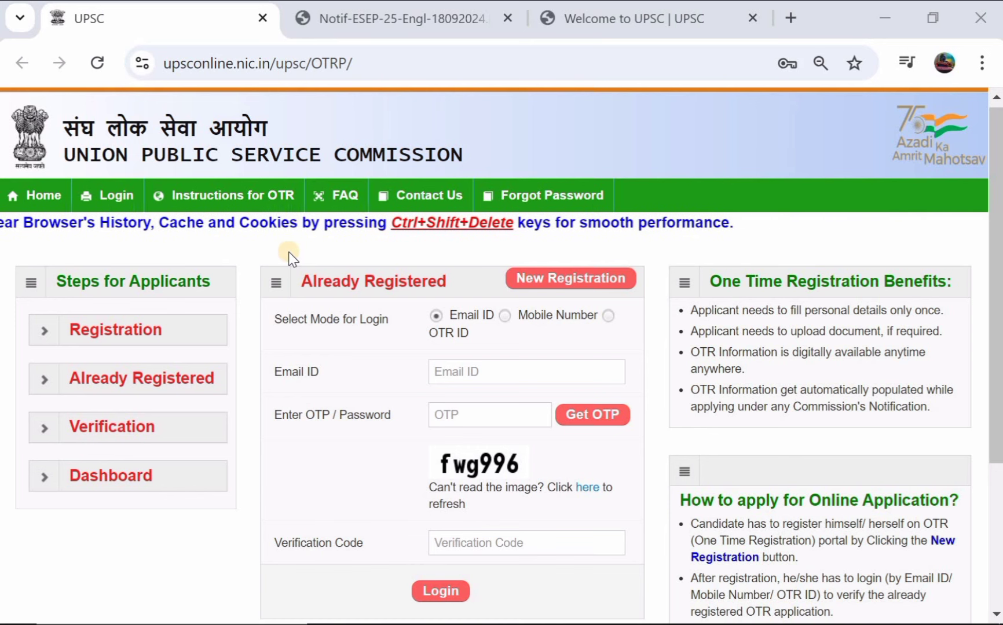
Step: Log in with the OTR ID option, entering the OTR ID, password and verification code
{"action": "scroll", "coordinate": [288, 251], "scroll_direction": "down", "scroll_amount": 1}
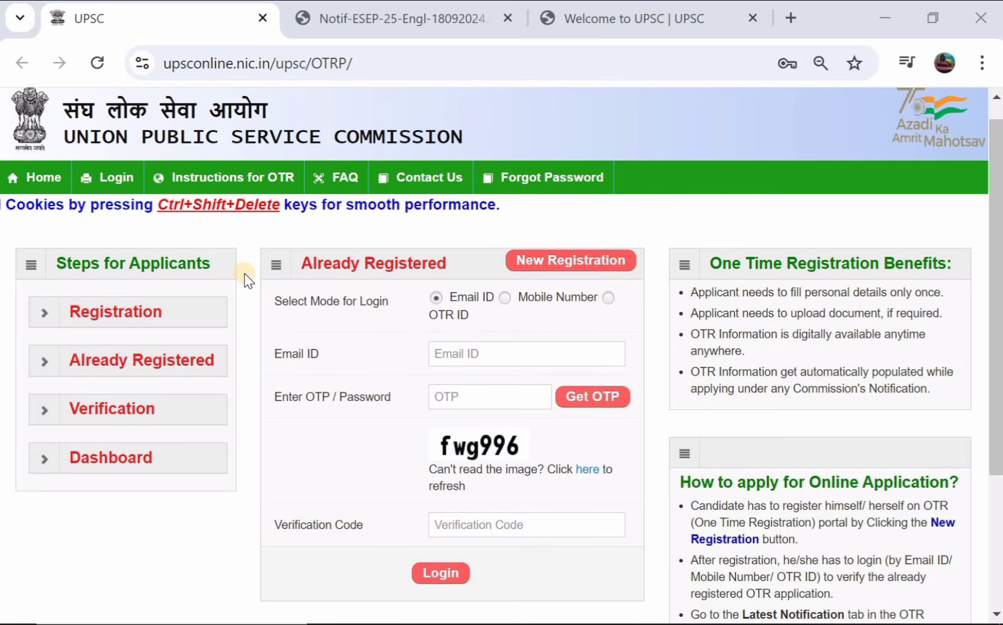
{"action": "scroll", "coordinate": [244, 274], "scroll_direction": "up", "scroll_amount": 1}
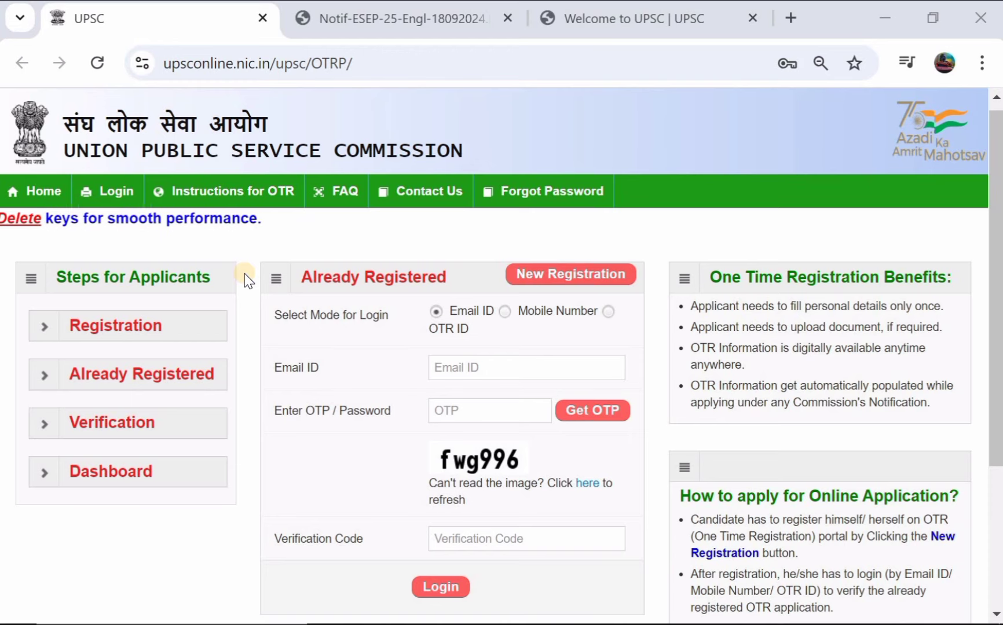
{"action": "scroll", "coordinate": [245, 274], "scroll_direction": "down", "scroll_amount": 1}
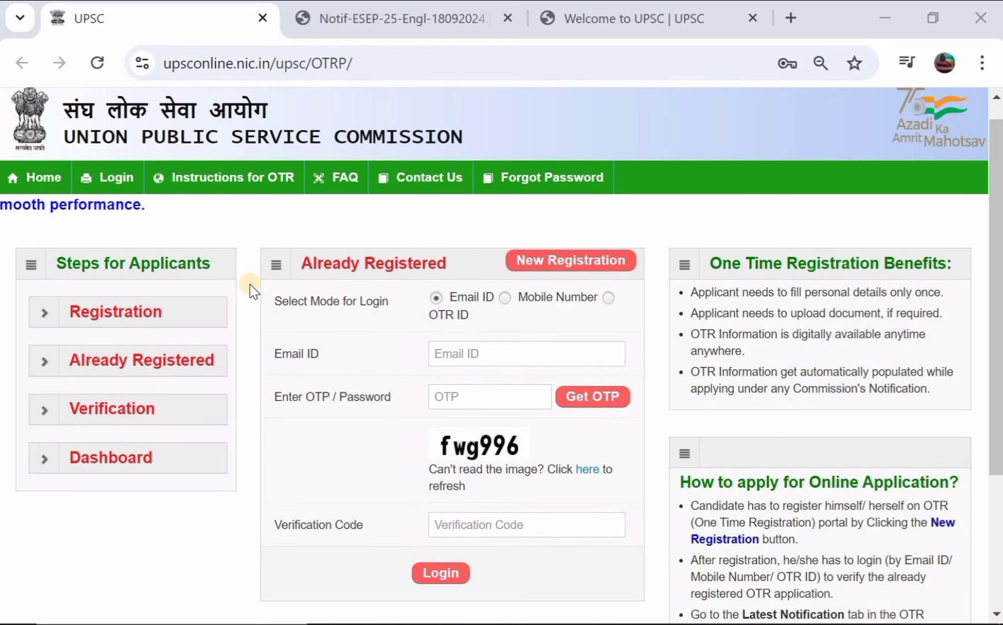
{"action": "scroll", "coordinate": [250, 284], "scroll_direction": "down", "scroll_amount": 1}
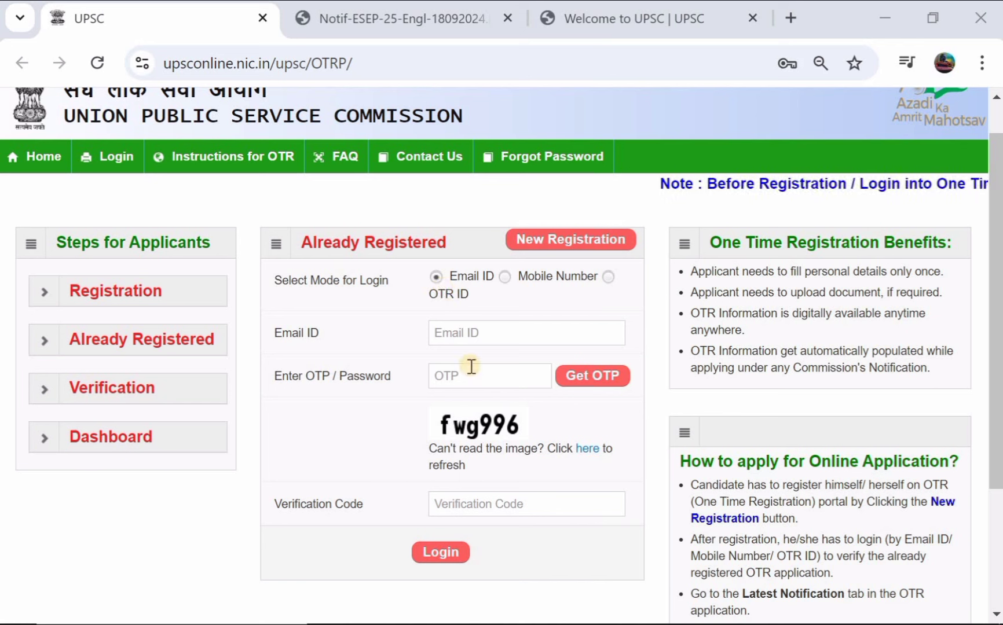
{"action": "left_click", "coordinate": [516, 283]}
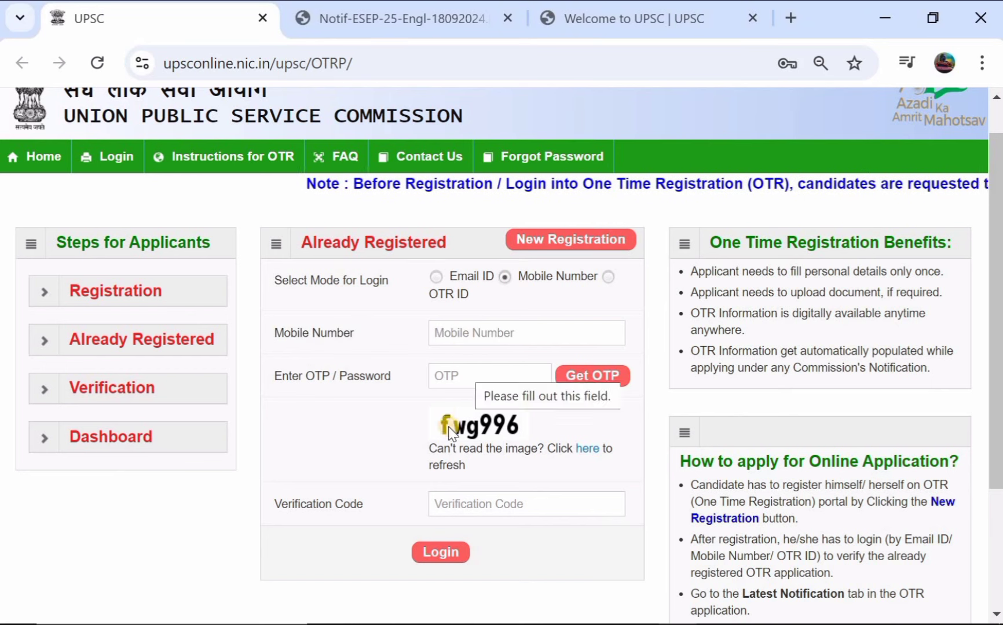
{"action": "left_click", "coordinate": [429, 300]}
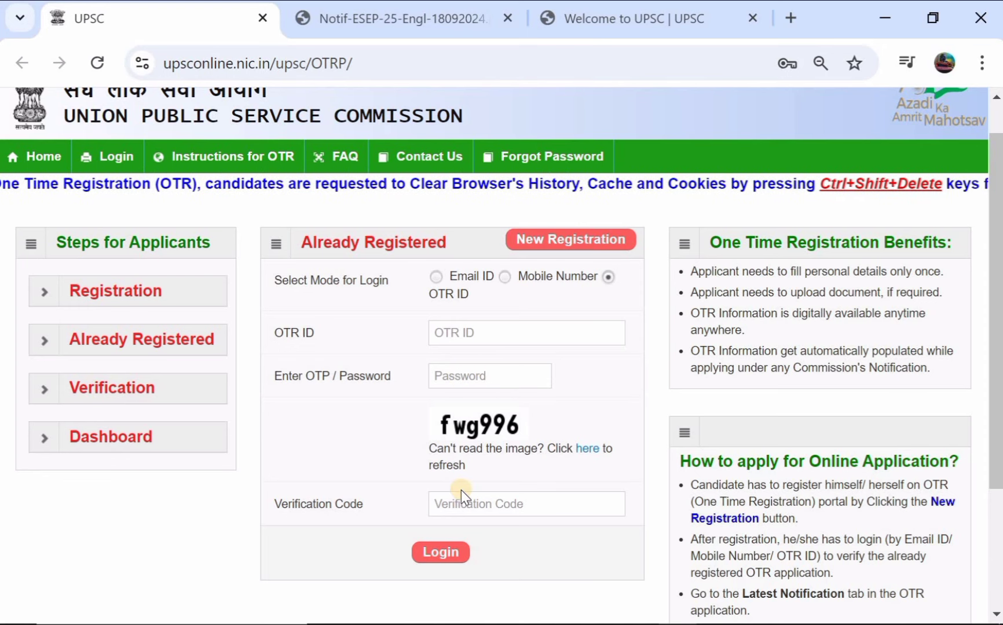
{"action": "left_click", "coordinate": [439, 551]}
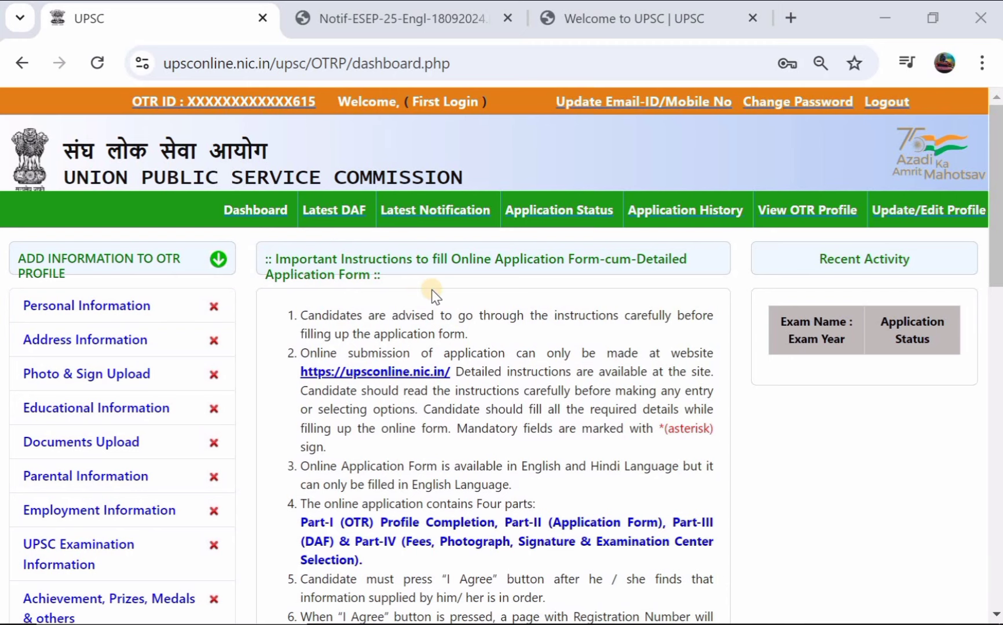
Step: Show the Latest Notification page listing the Engineering Services (Preliminary) Examination 2025 row
{"action": "scroll", "coordinate": [433, 295], "scroll_direction": "down", "scroll_amount": 1}
{"action": "scroll", "coordinate": [432, 291], "scroll_direction": "up", "scroll_amount": 1}
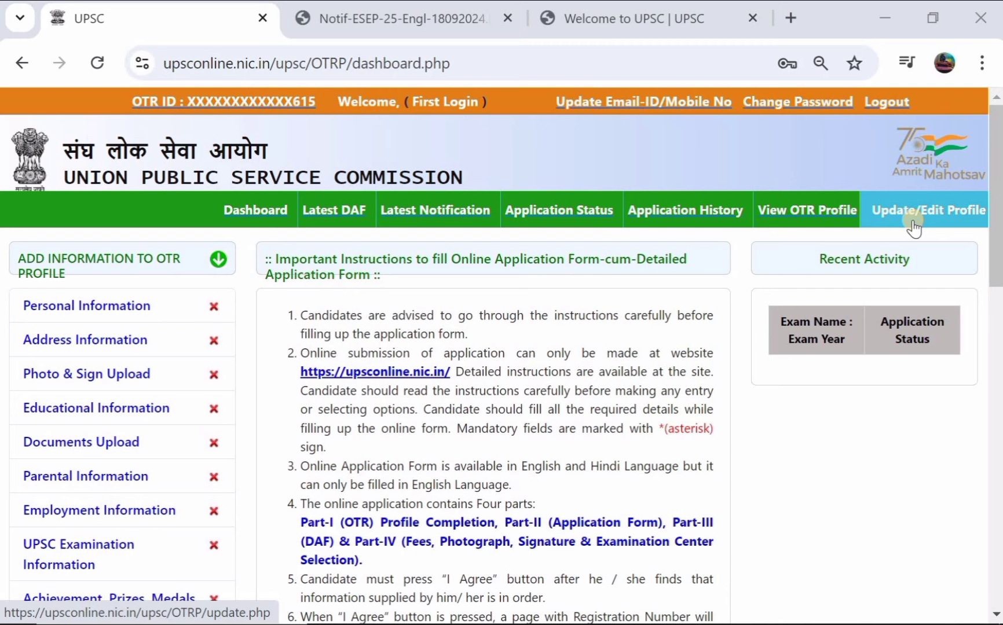
{"action": "left_click", "coordinate": [427, 208]}
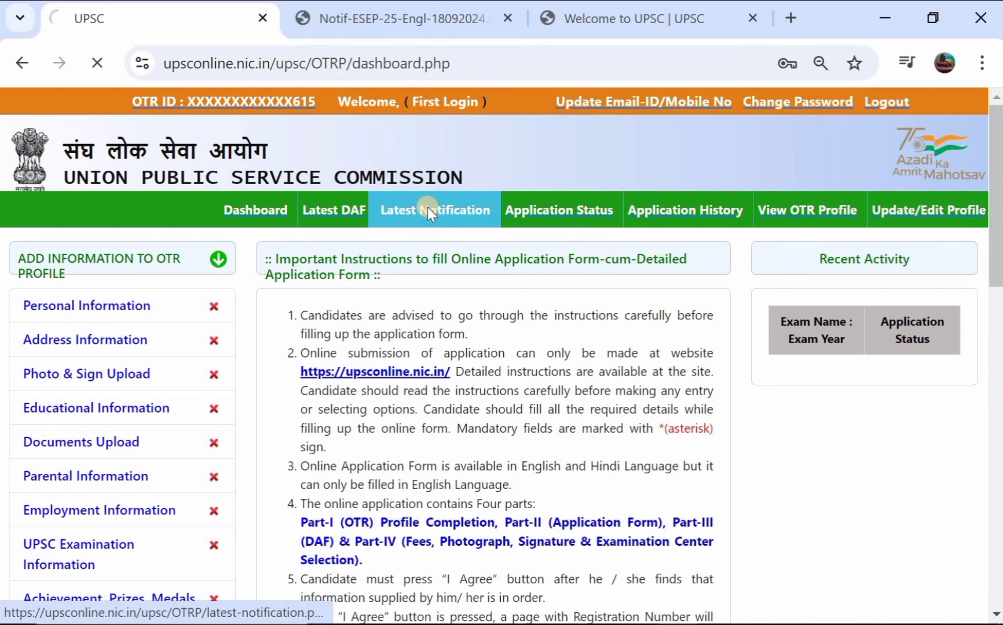
{"action": "scroll", "coordinate": [331, 404], "scroll_direction": "down", "scroll_amount": 2}
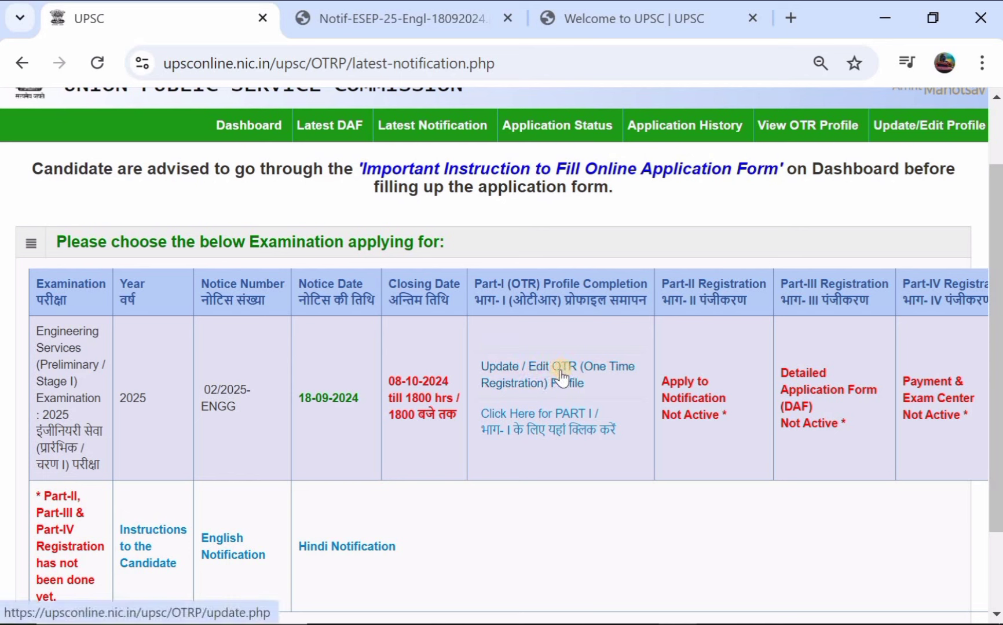
Step: Start ESE 2025 Part I registration, confirming the important instructions and dismissing the alert
{"action": "left_click", "coordinate": [523, 421]}
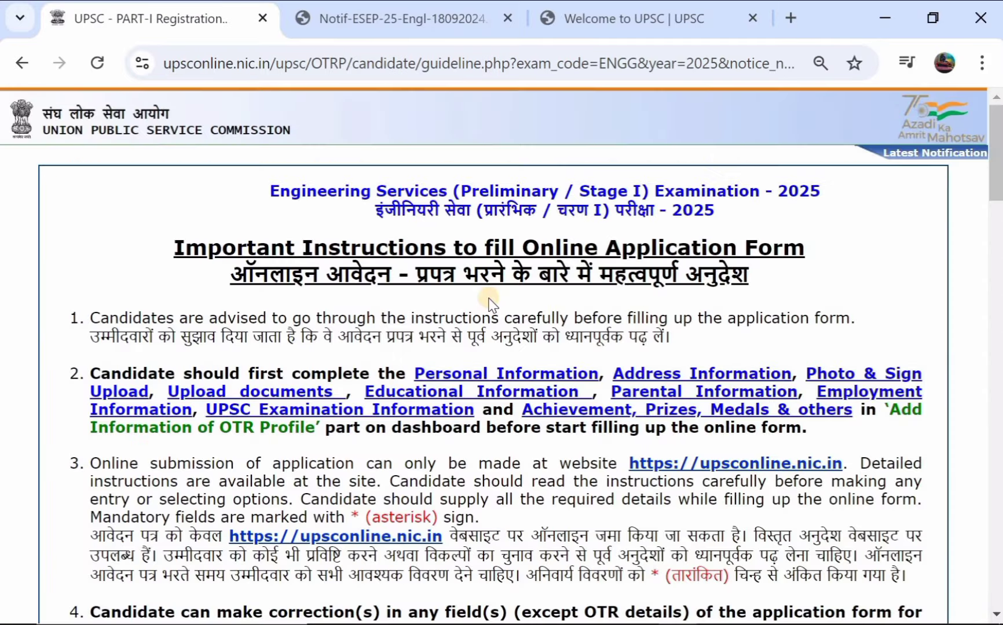
{"action": "scroll", "coordinate": [489, 301], "scroll_direction": "down", "scroll_amount": 15}
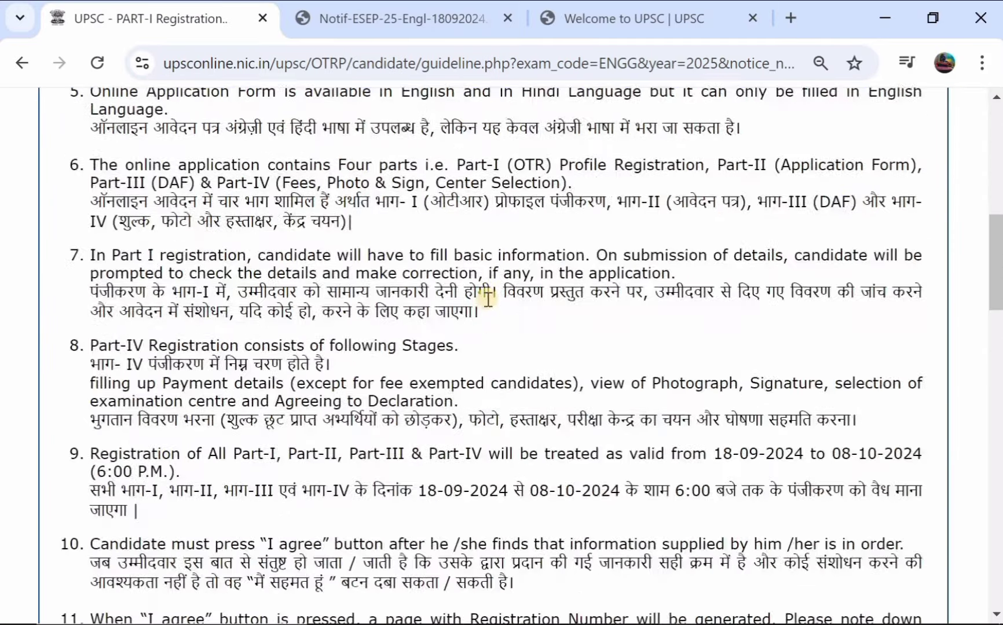
{"action": "scroll", "coordinate": [488, 299], "scroll_direction": "down", "scroll_amount": 10}
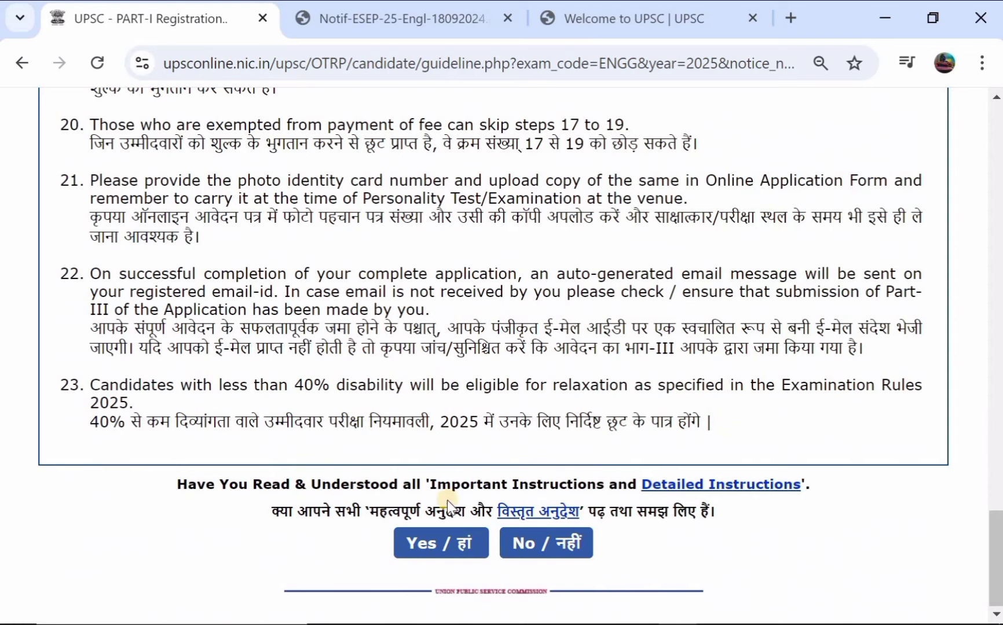
{"action": "left_click", "coordinate": [438, 542]}
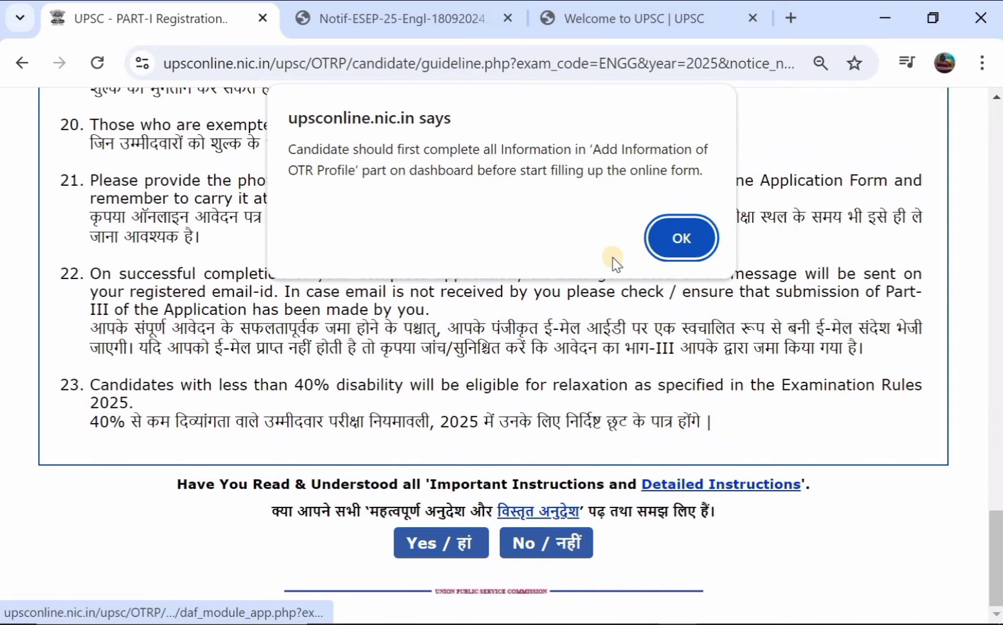
{"action": "left_click", "coordinate": [678, 238]}
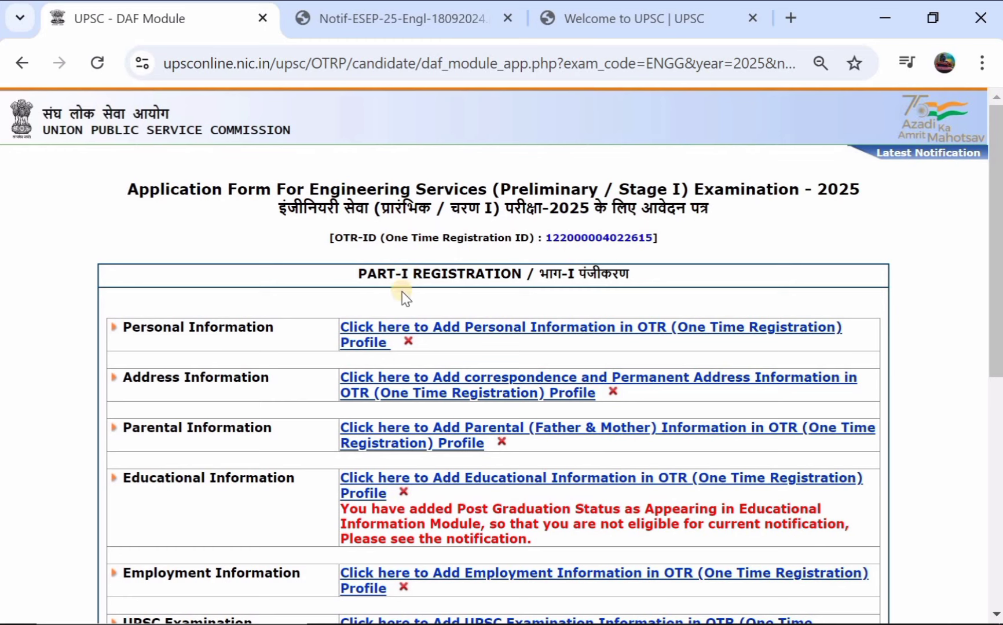
Step: Open the Add Personal Information form from the Part-I registration page
{"action": "scroll", "coordinate": [424, 291], "scroll_direction": "down", "scroll_amount": 1}
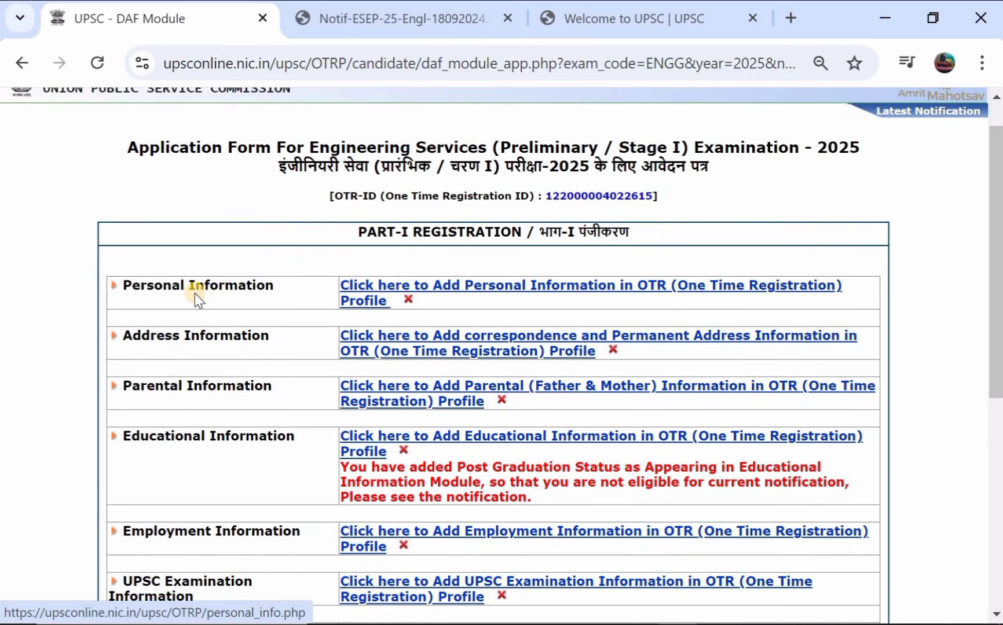
{"action": "scroll", "coordinate": [242, 353], "scroll_direction": "down", "scroll_amount": 1}
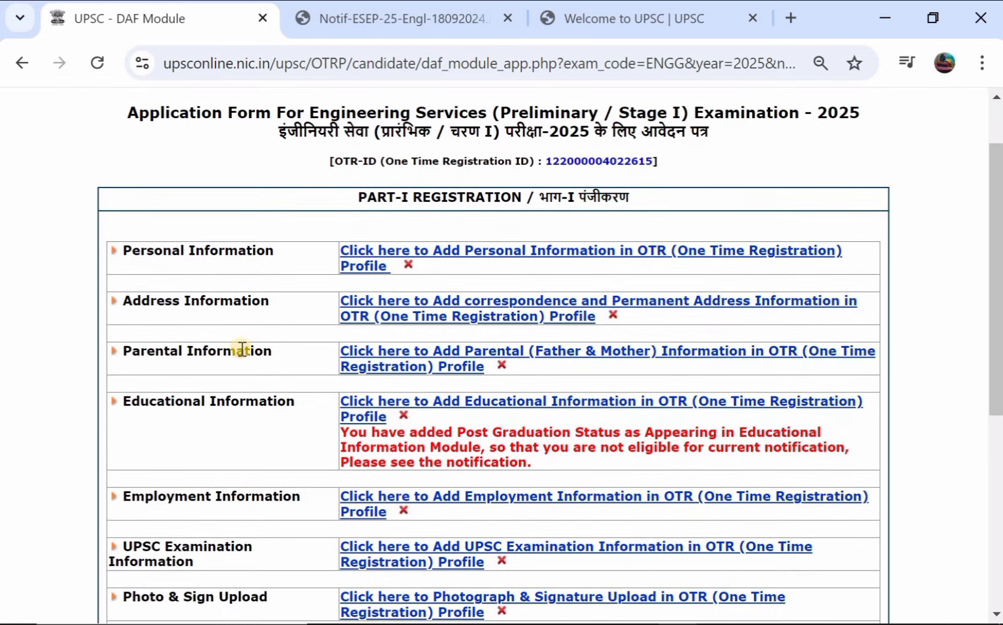
{"action": "scroll", "coordinate": [246, 356], "scroll_direction": "down", "scroll_amount": 1}
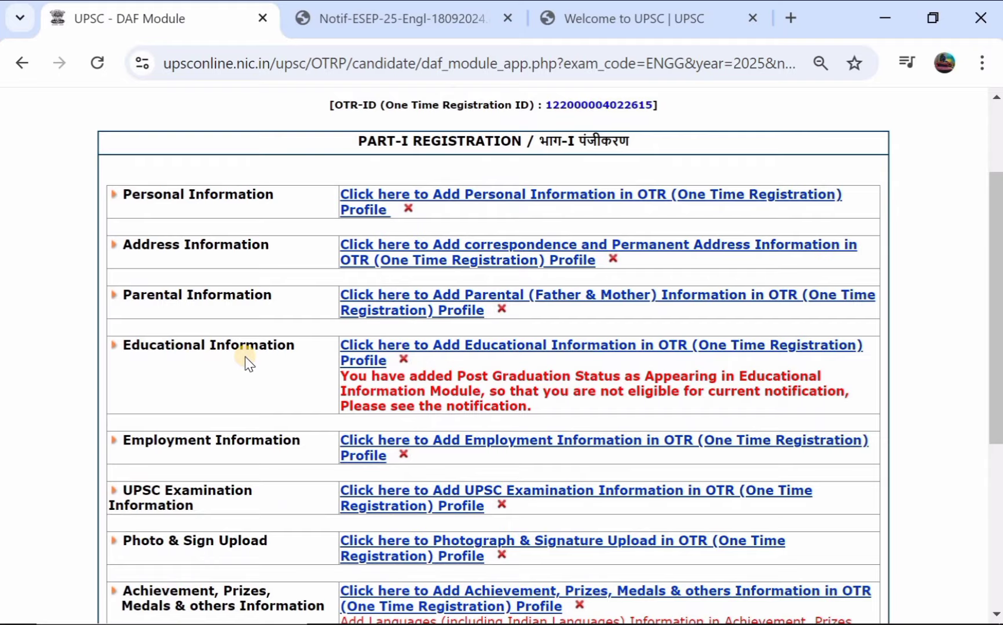
{"action": "scroll", "coordinate": [245, 357], "scroll_direction": "down", "scroll_amount": 2}
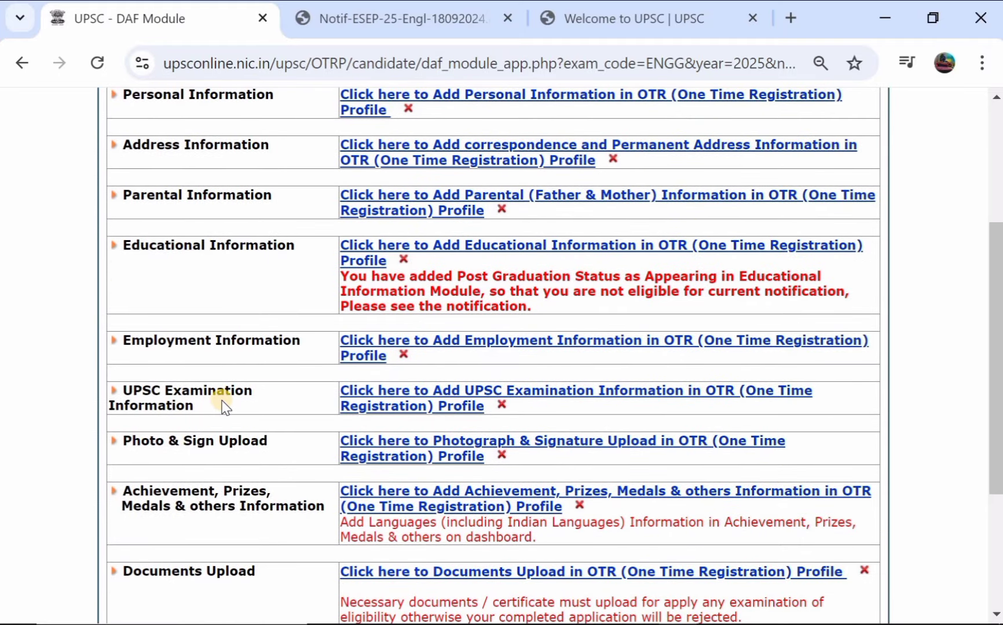
{"action": "scroll", "coordinate": [225, 407], "scroll_direction": "down", "scroll_amount": 1}
{"action": "scroll", "coordinate": [237, 375], "scroll_direction": "down", "scroll_amount": 1}
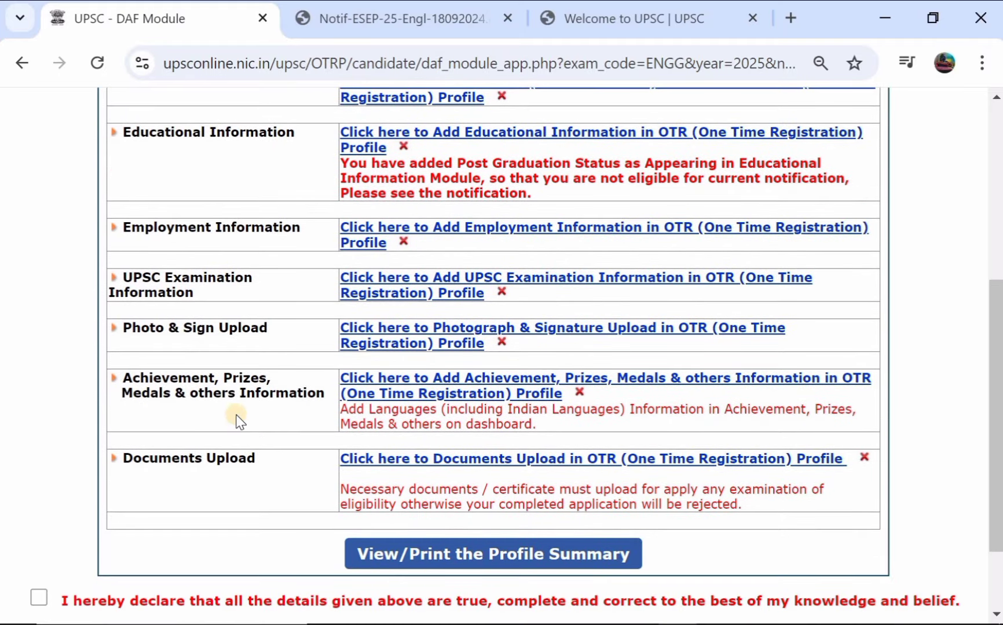
{"action": "scroll", "coordinate": [266, 393], "scroll_direction": "down", "scroll_amount": 1}
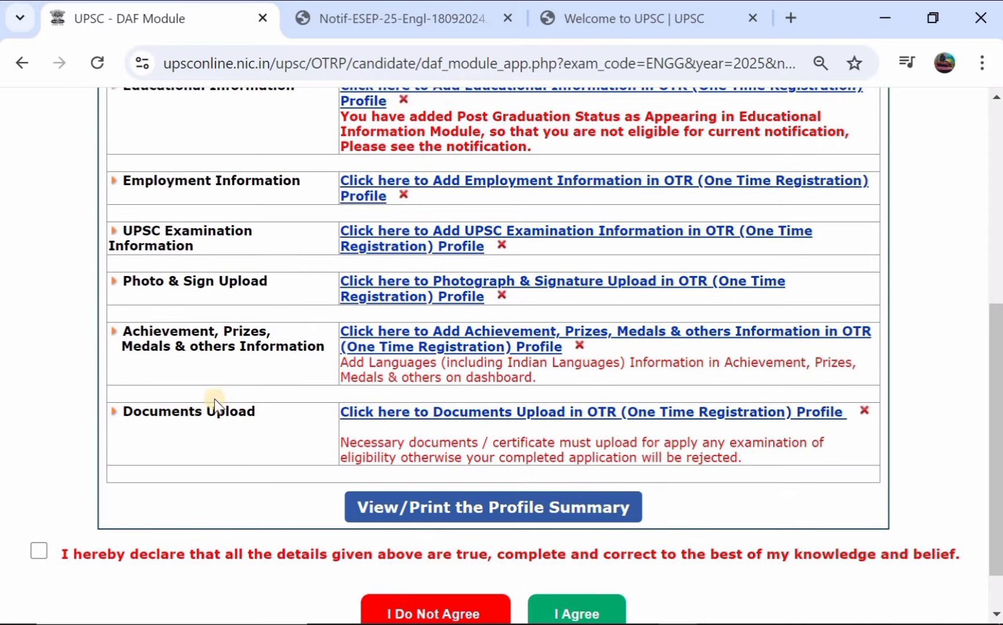
{"action": "scroll", "coordinate": [267, 363], "scroll_direction": "up", "scroll_amount": 2}
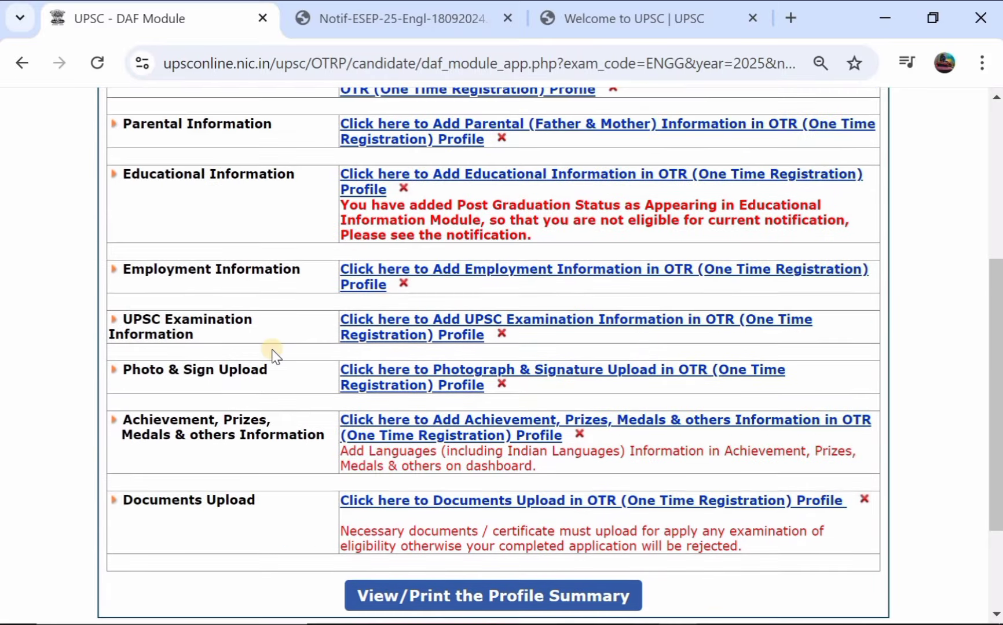
{"action": "scroll", "coordinate": [393, 284], "scroll_direction": "up", "scroll_amount": 6}
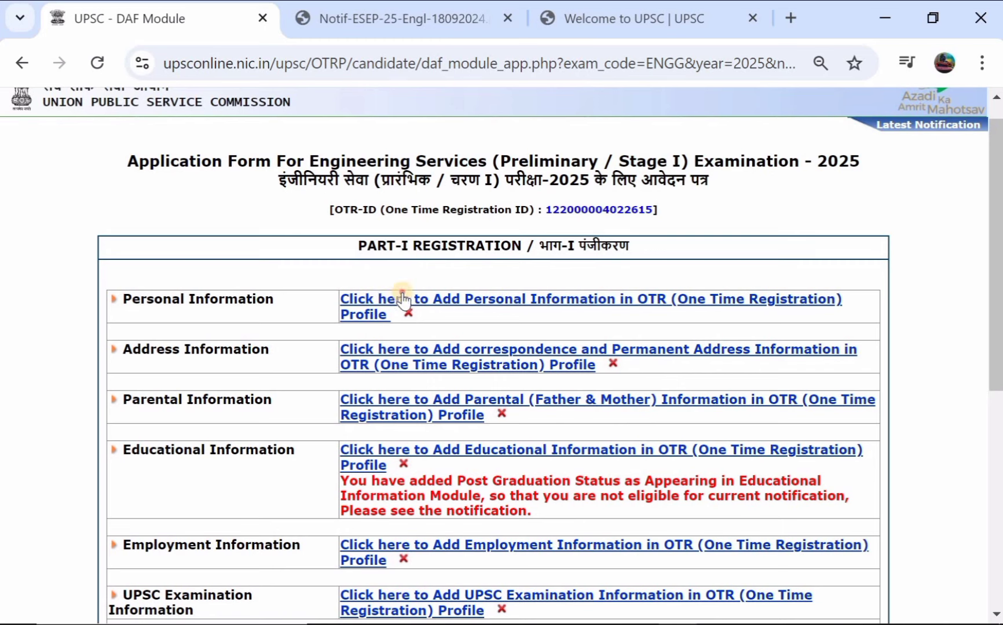
{"action": "left_click", "coordinate": [371, 301]}
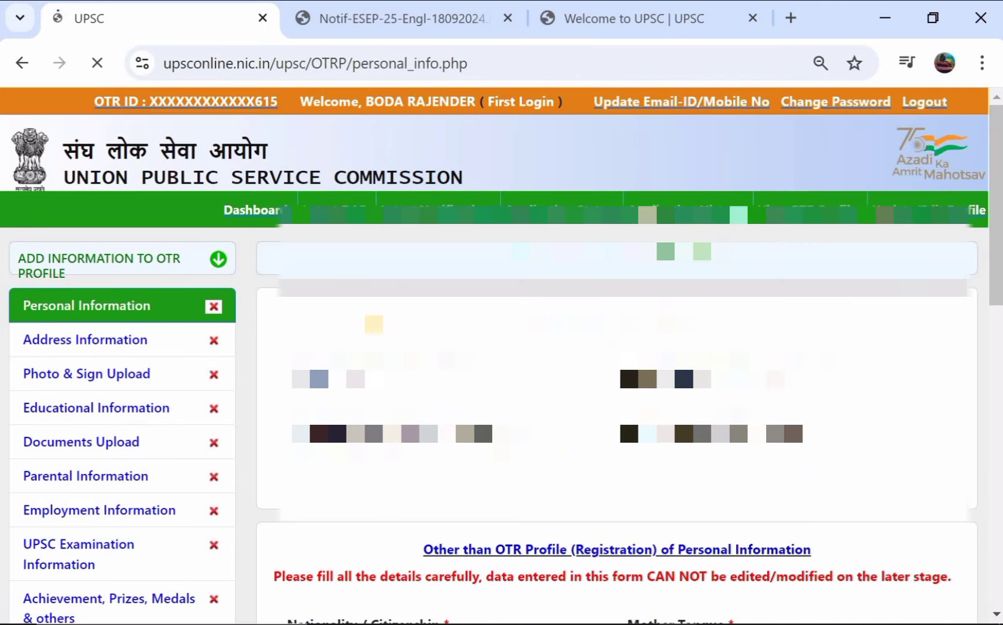
Step: Set nationality to Citizen of India
{"action": "scroll", "coordinate": [373, 324], "scroll_direction": "down", "scroll_amount": 1}
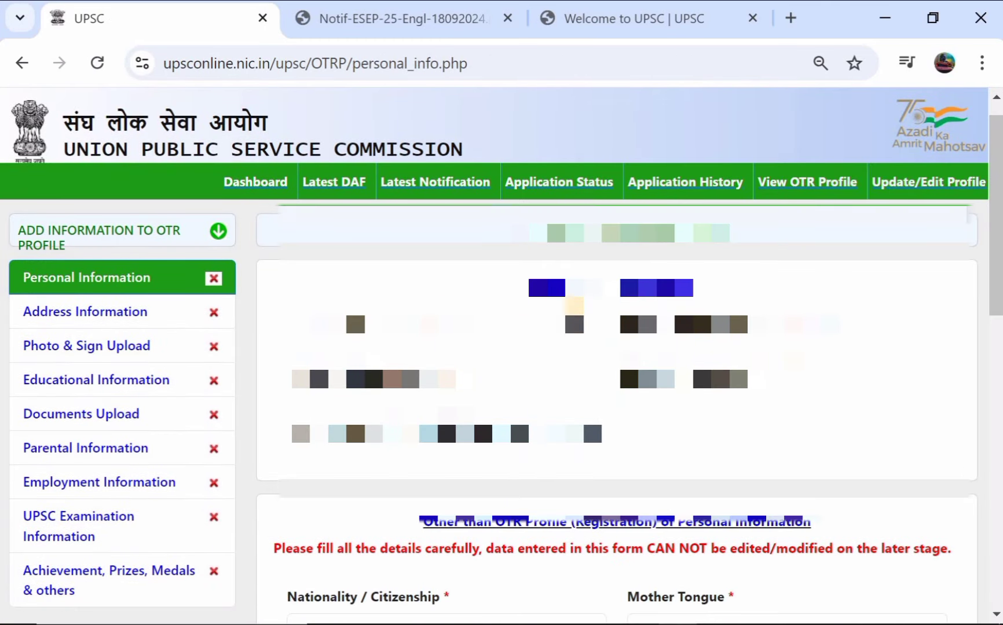
{"action": "scroll", "coordinate": [590, 473], "scroll_direction": "down", "scroll_amount": 2}
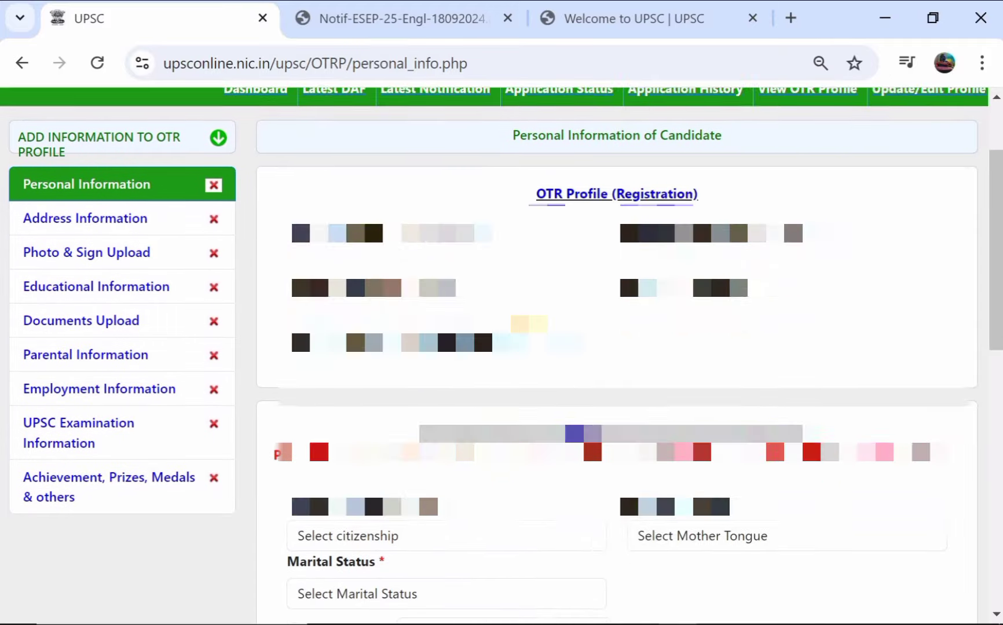
{"action": "scroll", "coordinate": [699, 345], "scroll_direction": "down", "scroll_amount": 4}
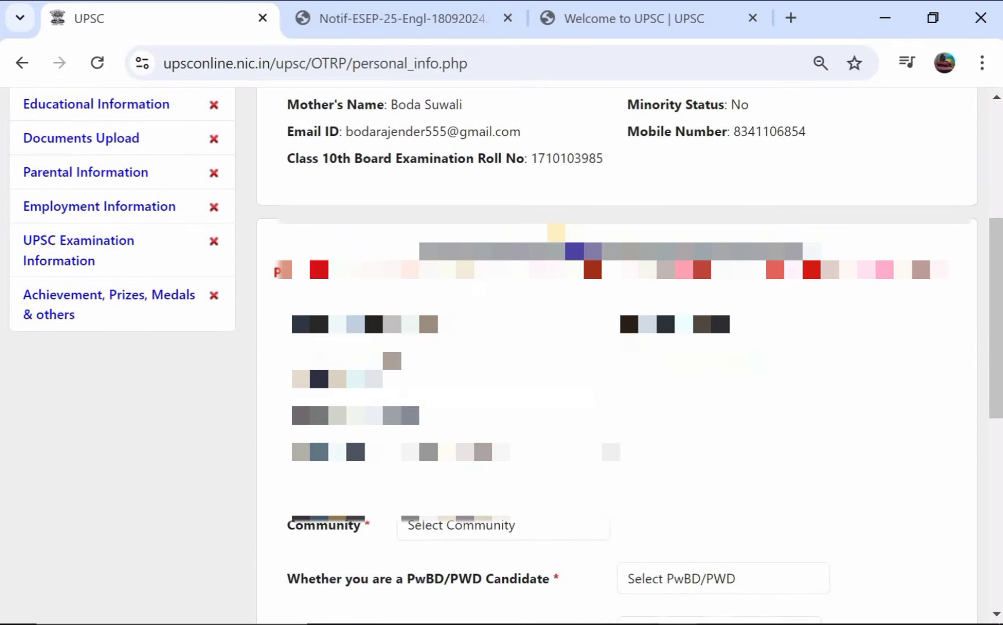
{"action": "left_click", "coordinate": [365, 302]}
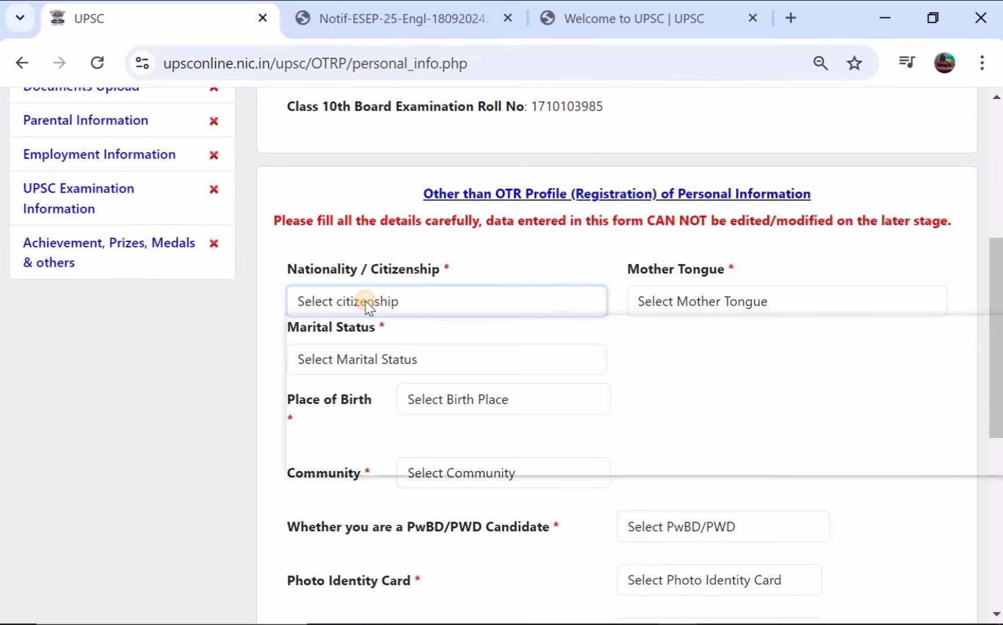
{"action": "left_click", "coordinate": [368, 358]}
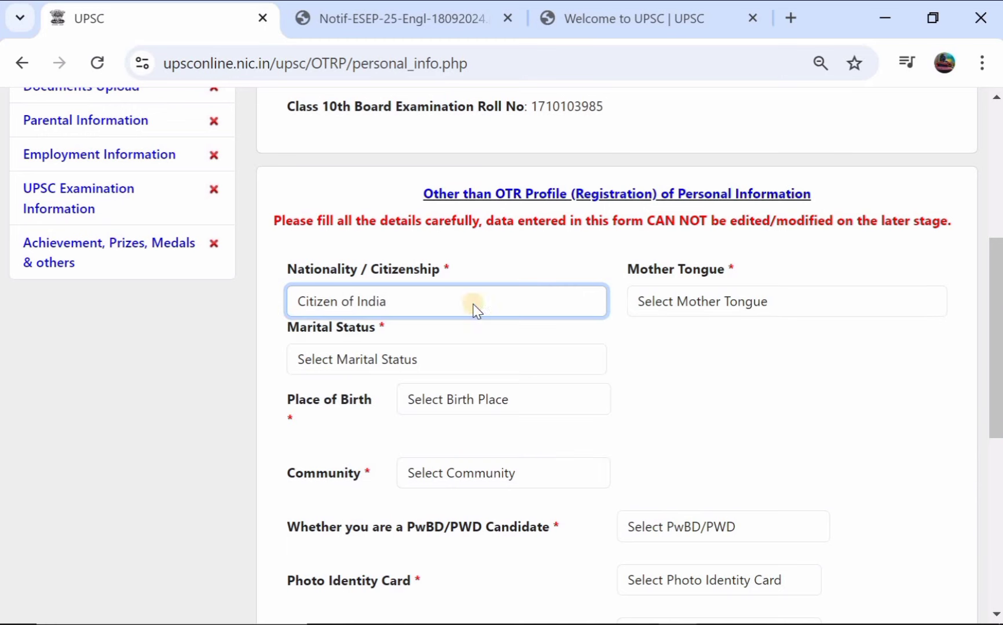
Step: Choose TELUGU as the mother tongue
{"action": "left_click", "coordinate": [700, 310]}
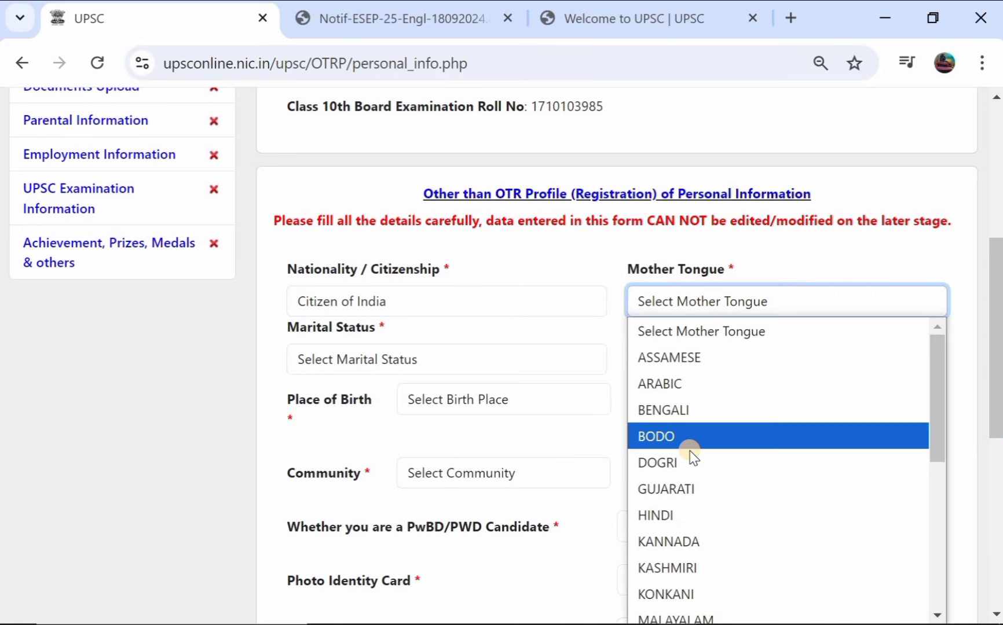
{"action": "scroll", "coordinate": [689, 451], "scroll_direction": "down", "scroll_amount": 3}
{"action": "scroll", "coordinate": [689, 451], "scroll_direction": "down", "scroll_amount": 2}
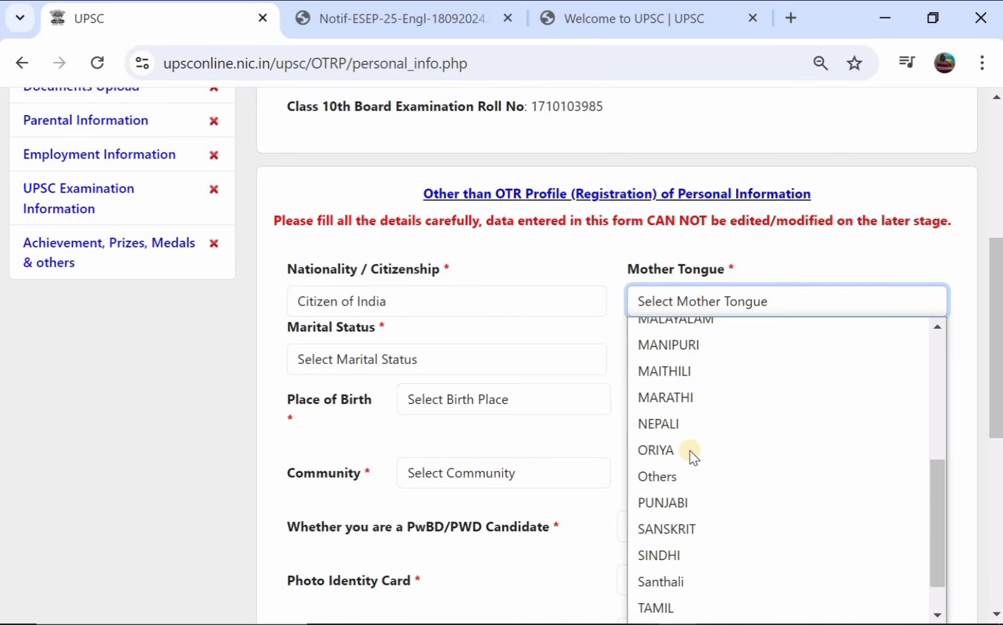
{"action": "scroll", "coordinate": [692, 457], "scroll_direction": "down", "scroll_amount": 1}
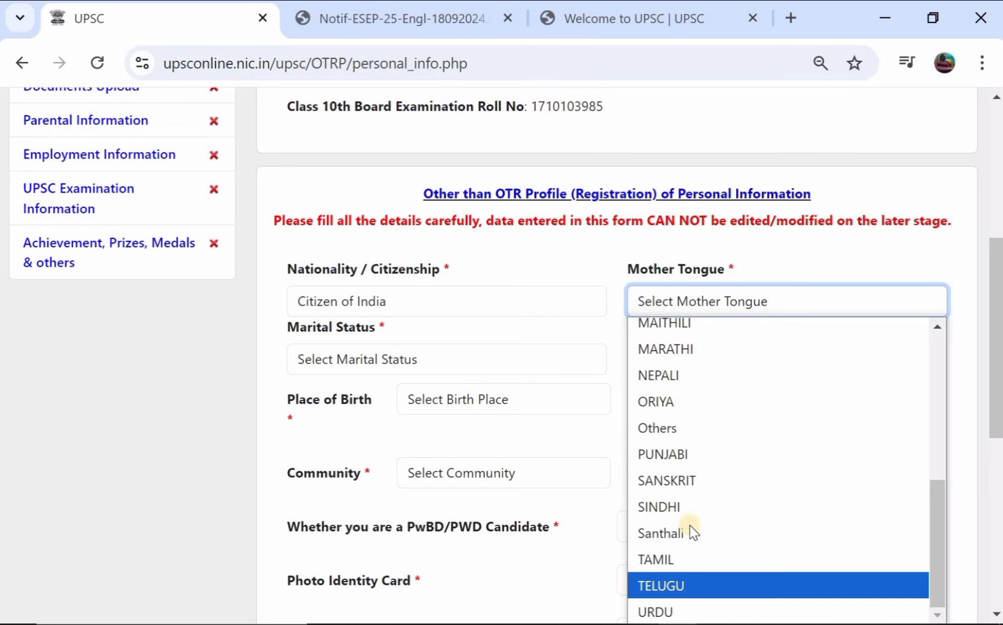
{"action": "left_click", "coordinate": [688, 586]}
Step: Set marital status to Unmarried
{"action": "left_click", "coordinate": [355, 360]}
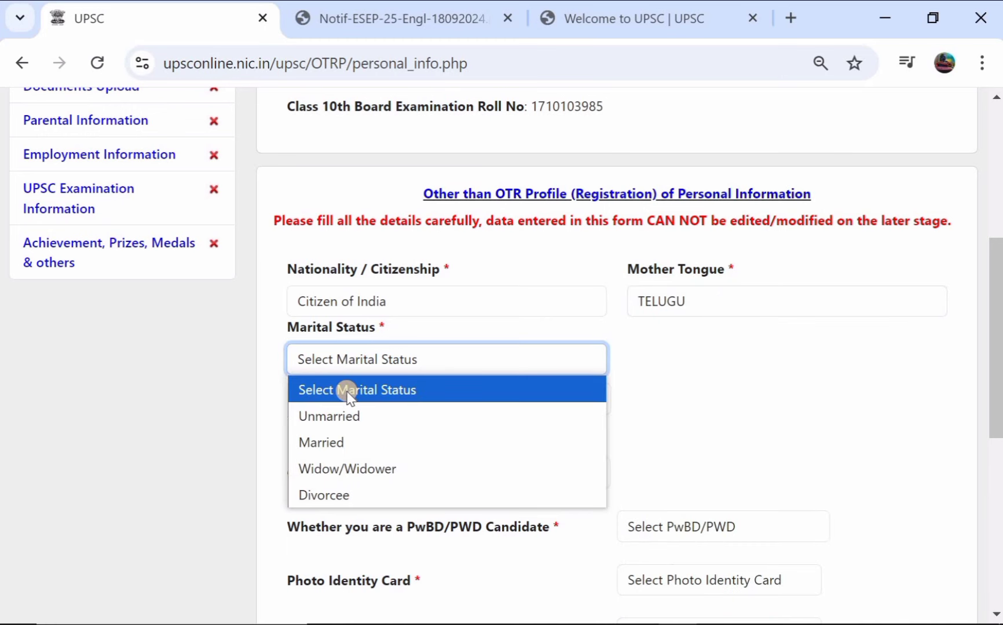
{"action": "left_click", "coordinate": [350, 417]}
{"action": "scroll", "coordinate": [365, 399], "scroll_direction": "down", "scroll_amount": 1}
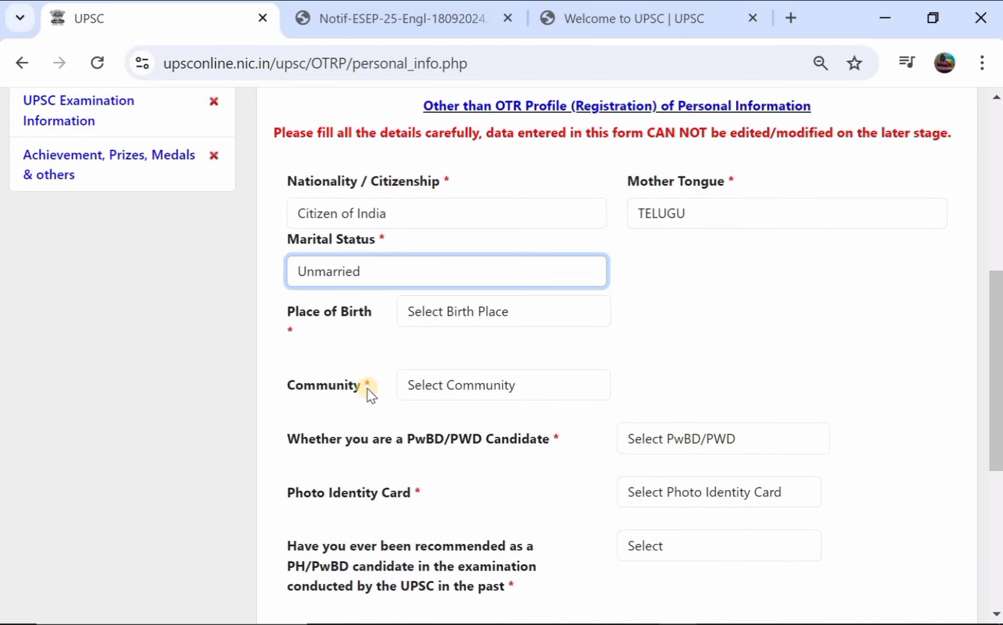
{"action": "left_click", "coordinate": [448, 312]}
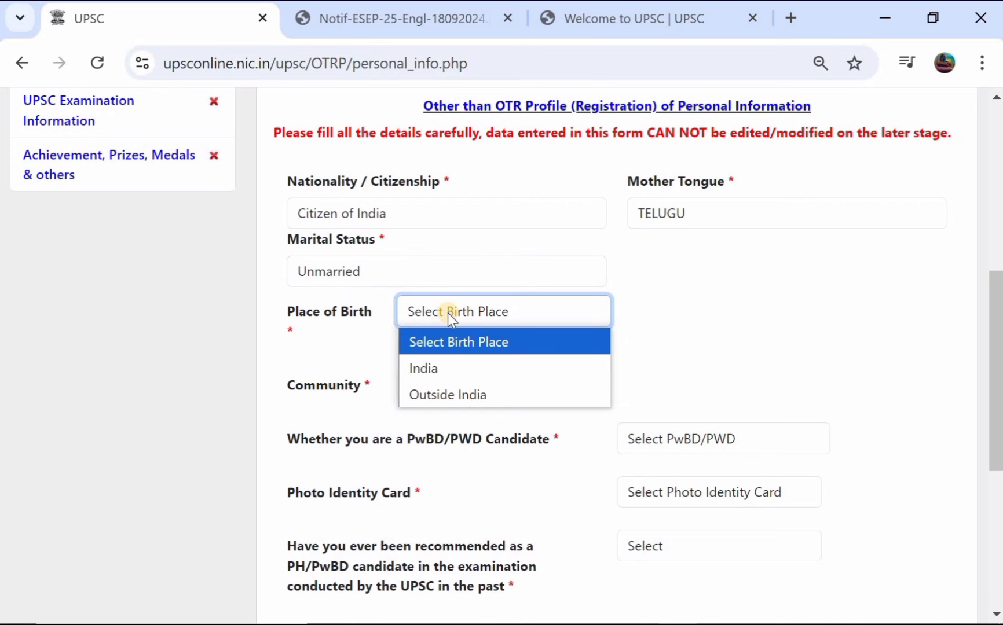
Step: Set place of birth to India, with 'beriwda' as post office and city/town/village
{"action": "left_click", "coordinate": [436, 363]}
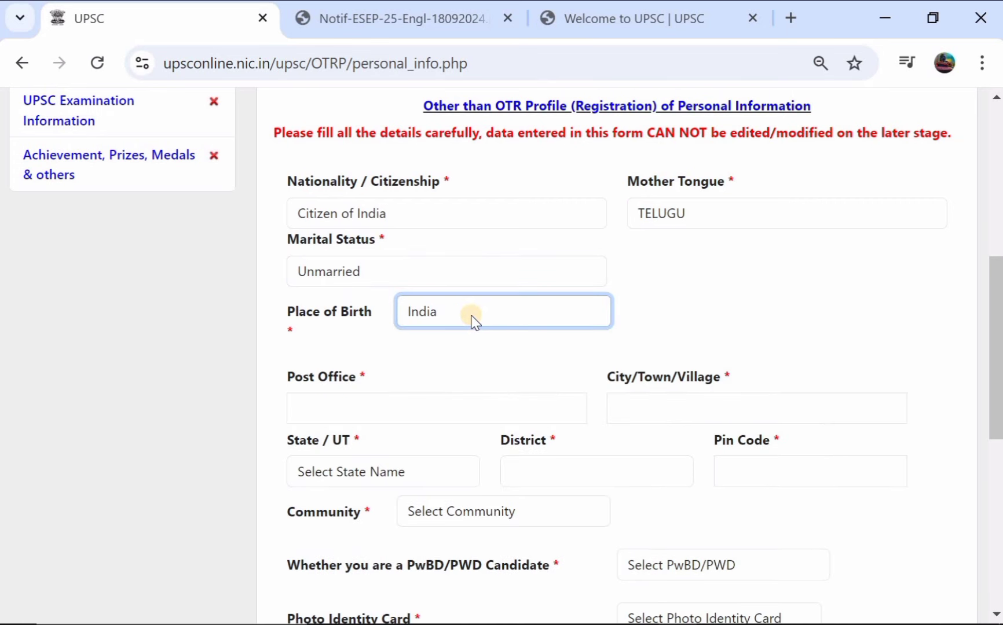
{"action": "scroll", "coordinate": [472, 320], "scroll_direction": "down", "scroll_amount": 1}
{"action": "left_click", "coordinate": [424, 333]}
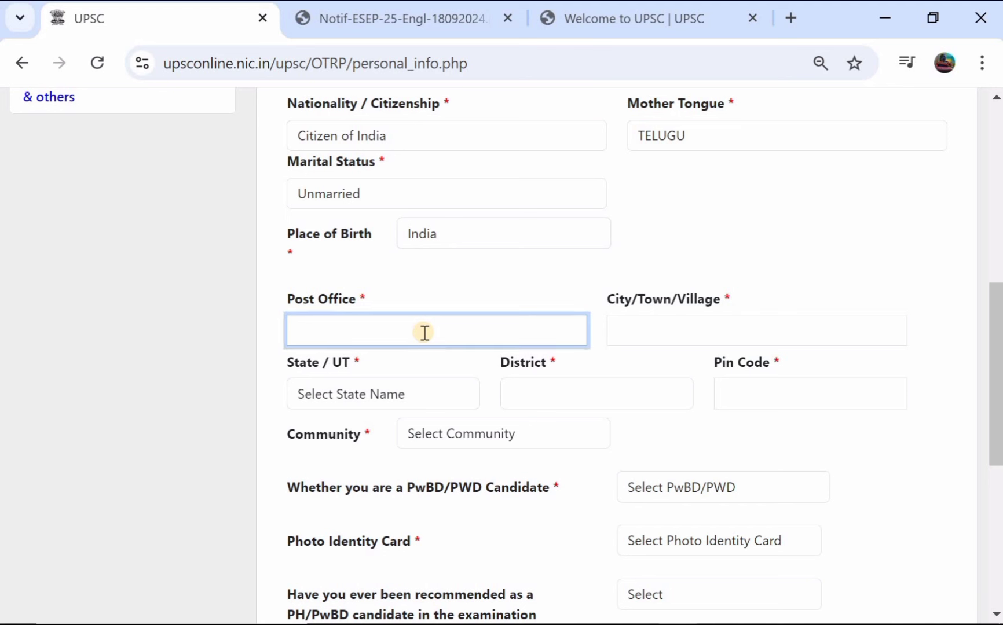
{"action": "type", "text": "beriwda"}
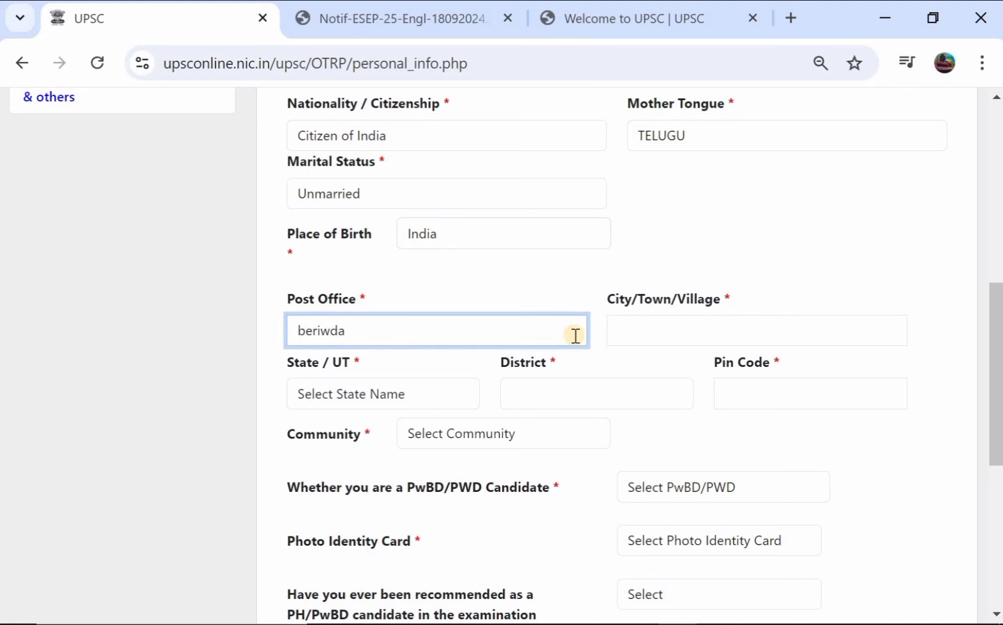
{"action": "left_click", "coordinate": [657, 334]}
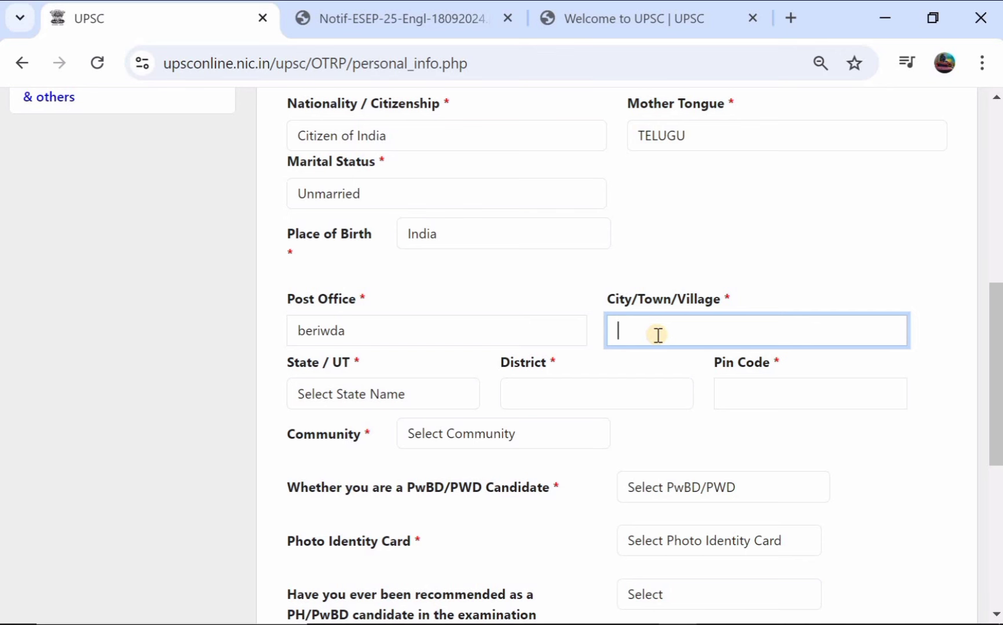
{"action": "type", "text": "beriwda"}
Step: Choose state Telangana, district Mahabubabad and enter pin code 506101
{"action": "left_click", "coordinate": [347, 392]}
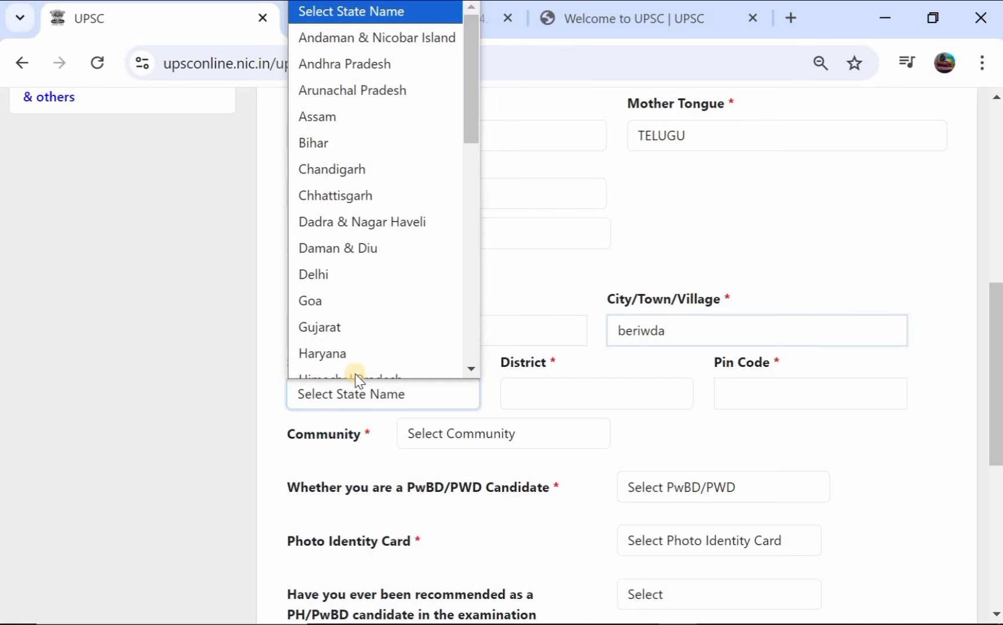
{"action": "scroll", "coordinate": [372, 255], "scroll_direction": "down", "scroll_amount": 5}
{"action": "left_click", "coordinate": [372, 260]}
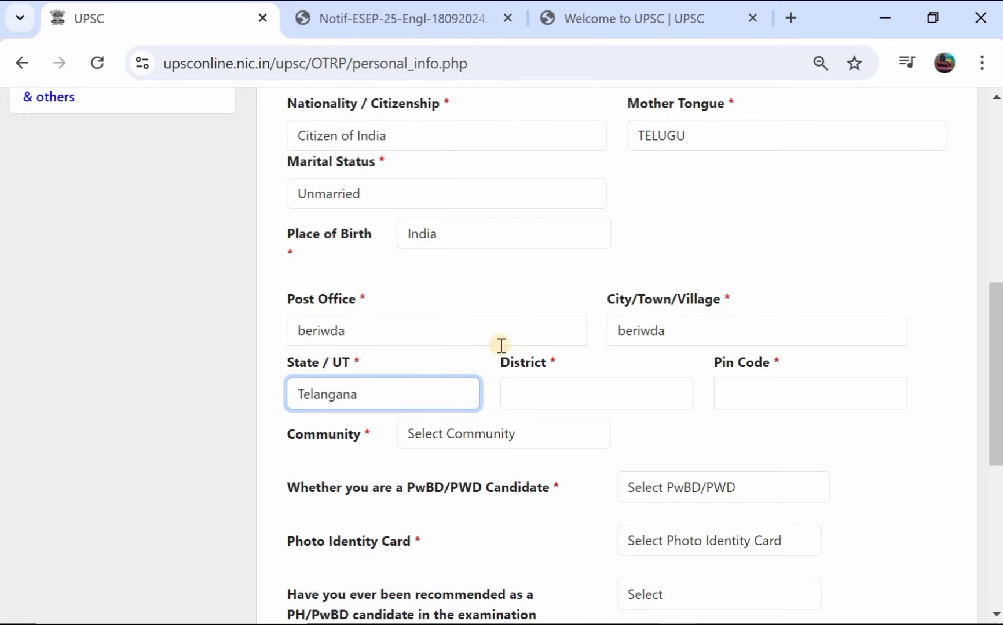
{"action": "left_click", "coordinate": [541, 397]}
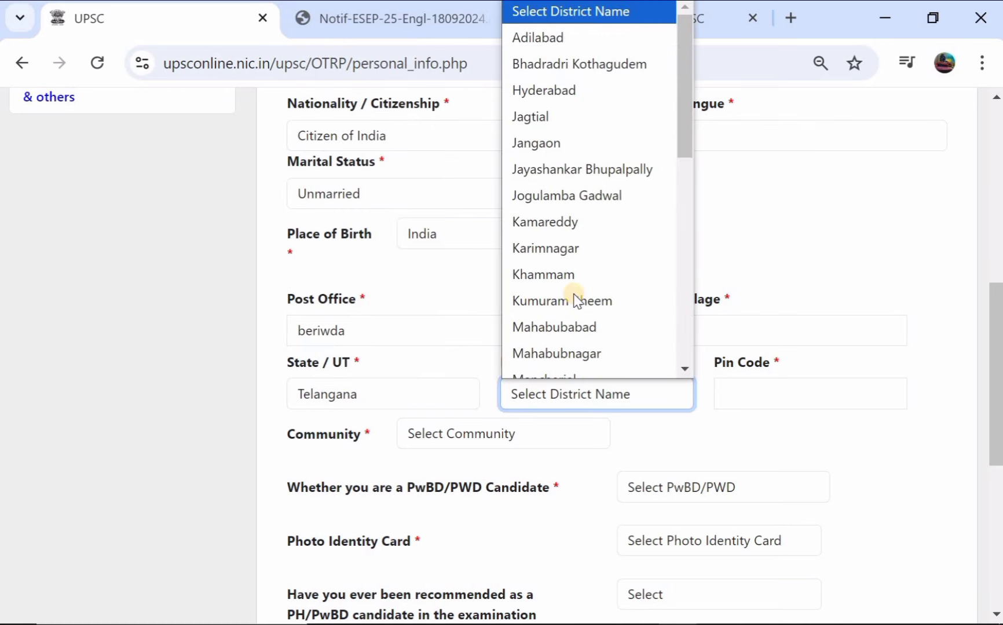
{"action": "scroll", "coordinate": [575, 300], "scroll_direction": "down", "scroll_amount": 2}
{"action": "left_click", "coordinate": [605, 259]}
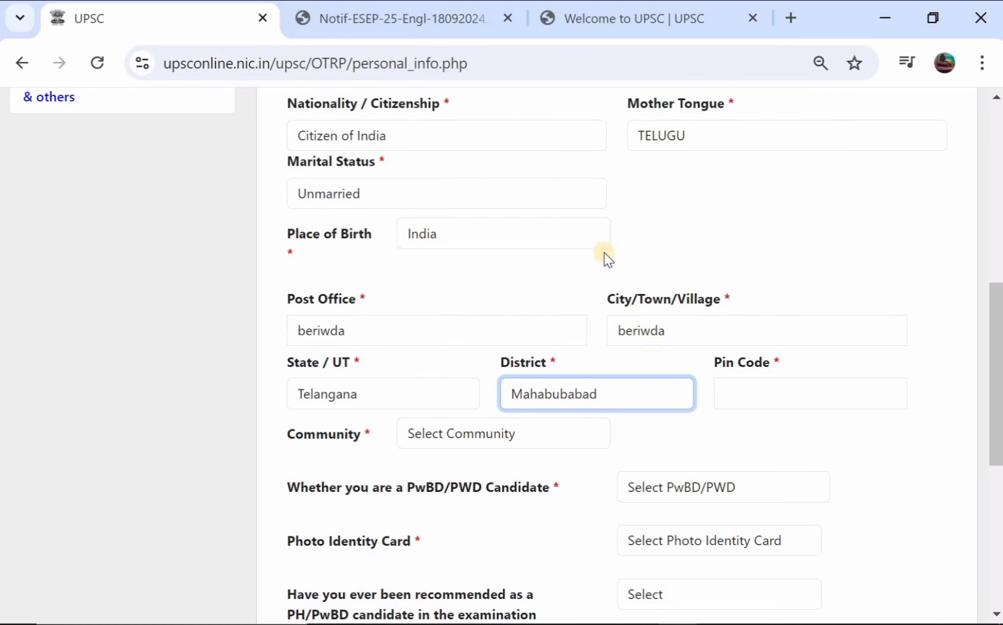
{"action": "left_click", "coordinate": [752, 397]}
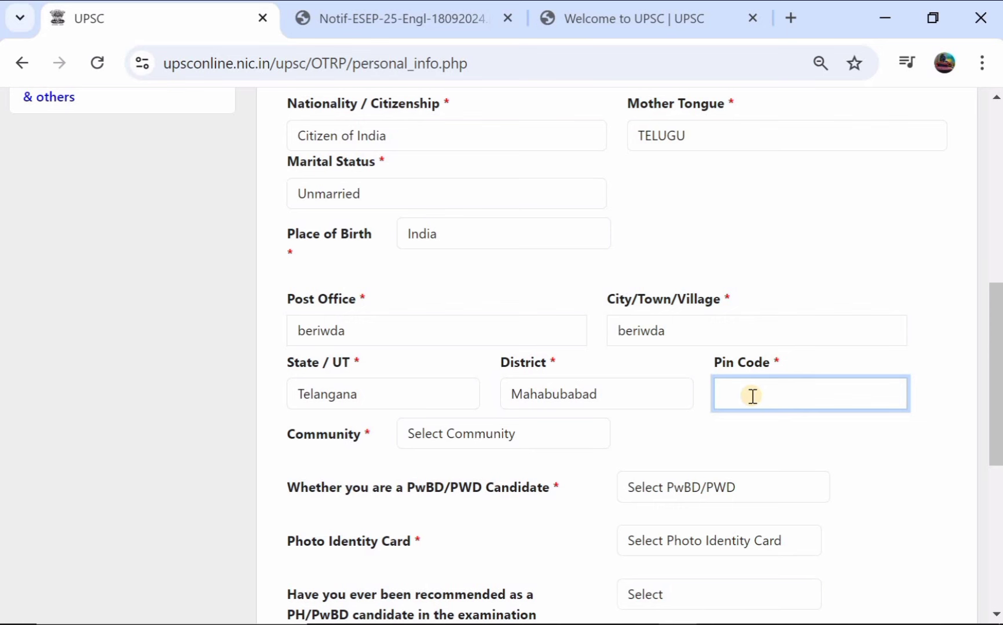
{"action": "type", "text": "506101"}
{"action": "scroll", "coordinate": [480, 413], "scroll_direction": "down", "scroll_amount": 2}
Step: Select ST as the community
{"action": "left_click", "coordinate": [468, 354]}
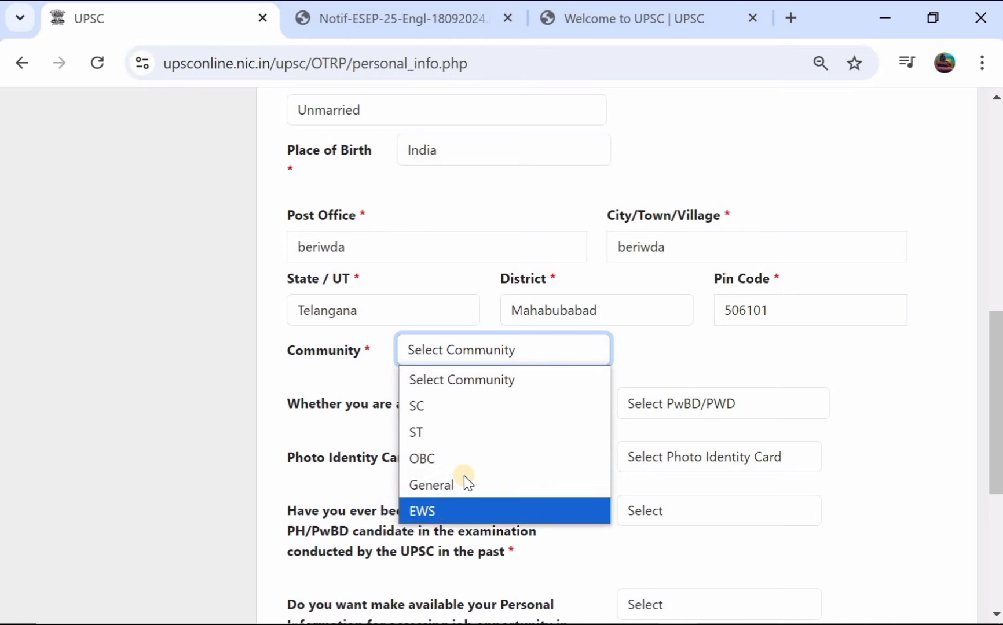
{"action": "left_click", "coordinate": [485, 431]}
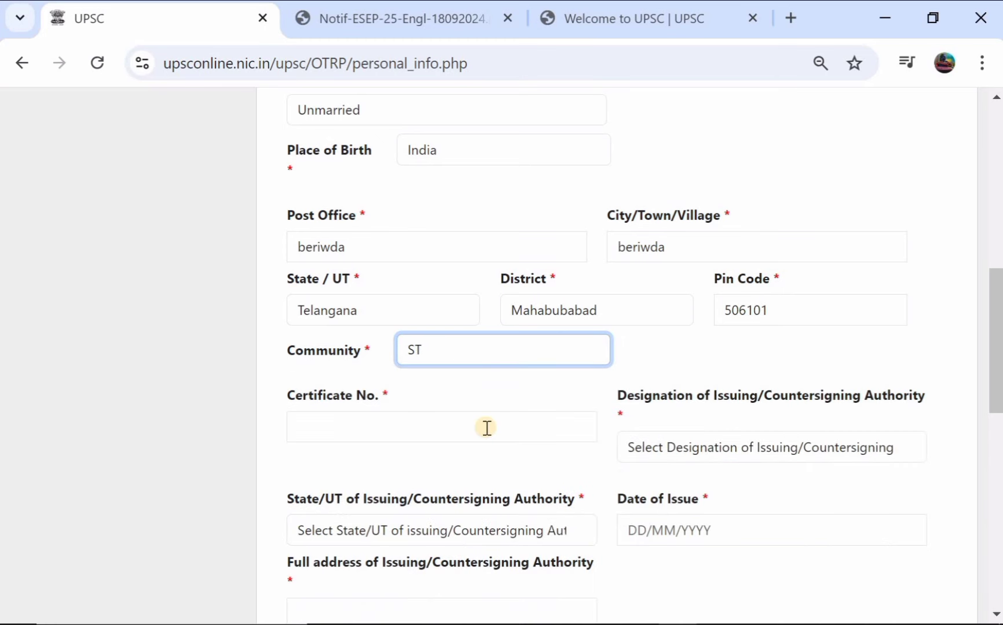
{"action": "scroll", "coordinate": [487, 428], "scroll_direction": "down", "scroll_amount": 1}
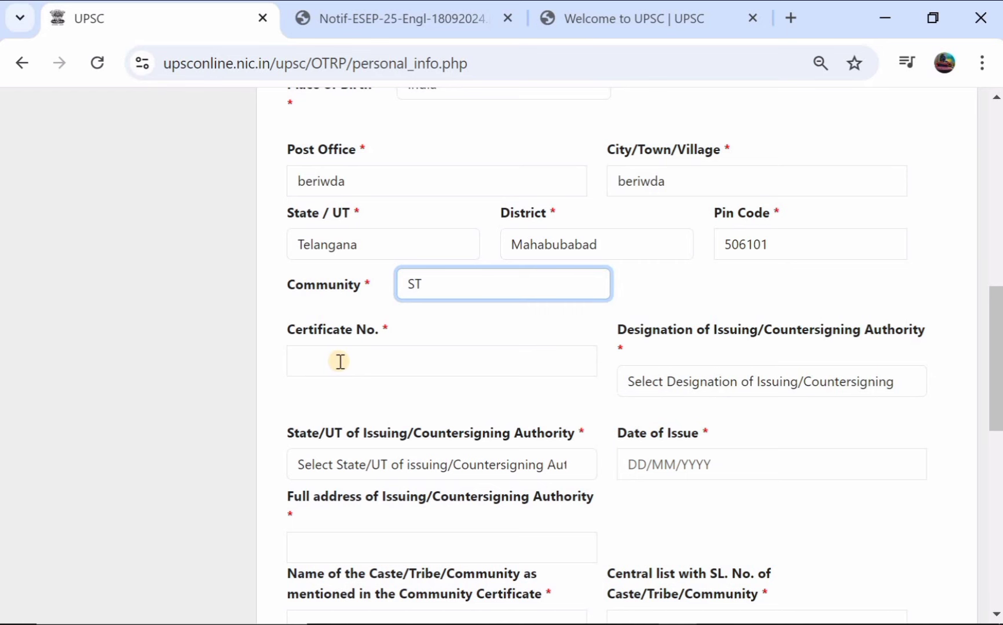
Step: Set the certificate's issuing authority to Tehsildar, with State/UT Telangana
{"action": "left_click", "coordinate": [743, 383]}
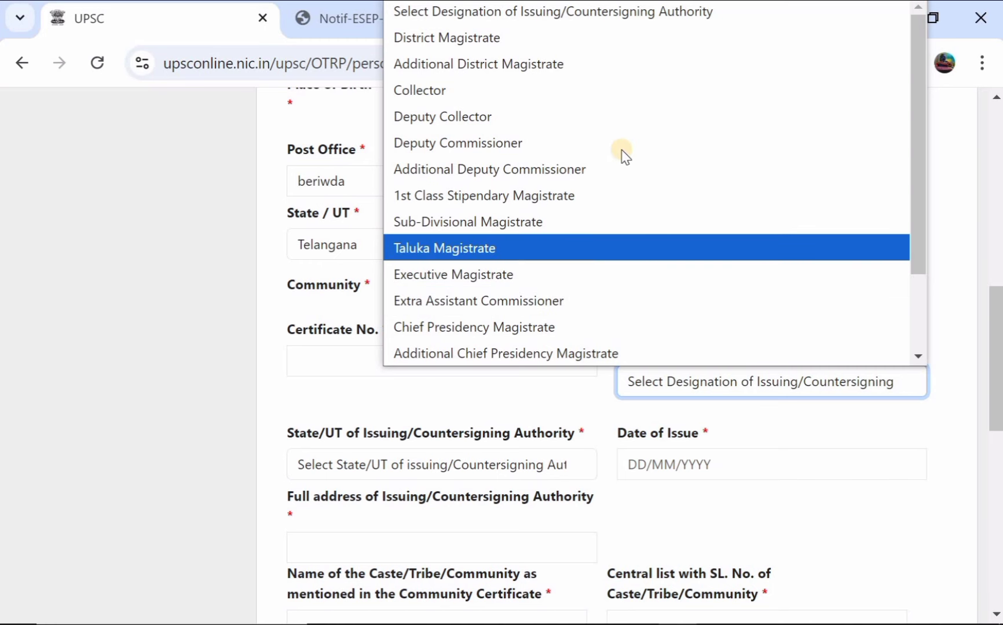
{"action": "scroll", "coordinate": [622, 152], "scroll_direction": "down", "scroll_amount": 3}
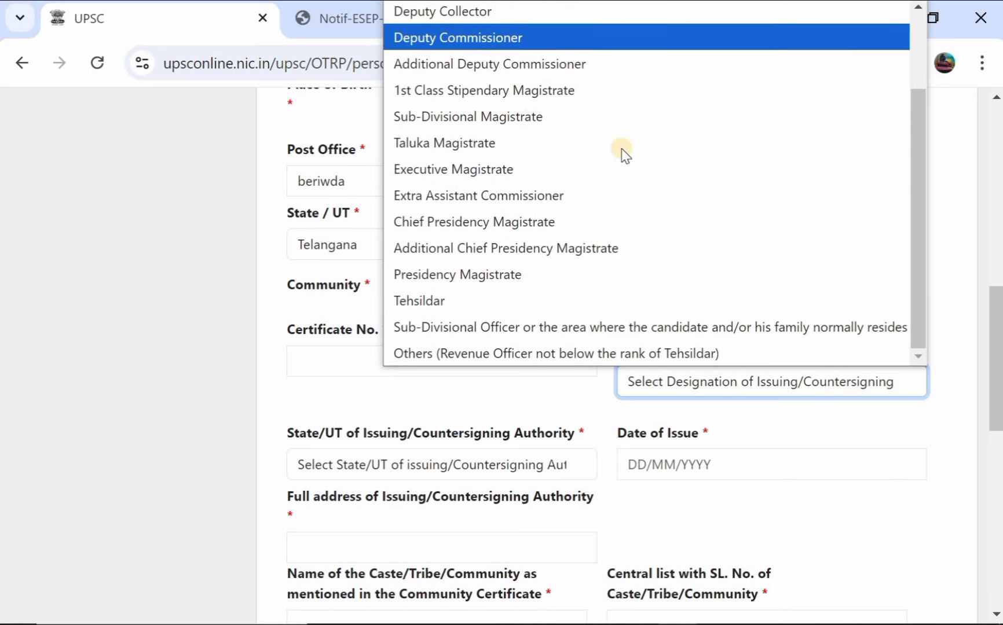
{"action": "left_click", "coordinate": [472, 301]}
{"action": "scroll", "coordinate": [410, 375], "scroll_direction": "down", "scroll_amount": 2}
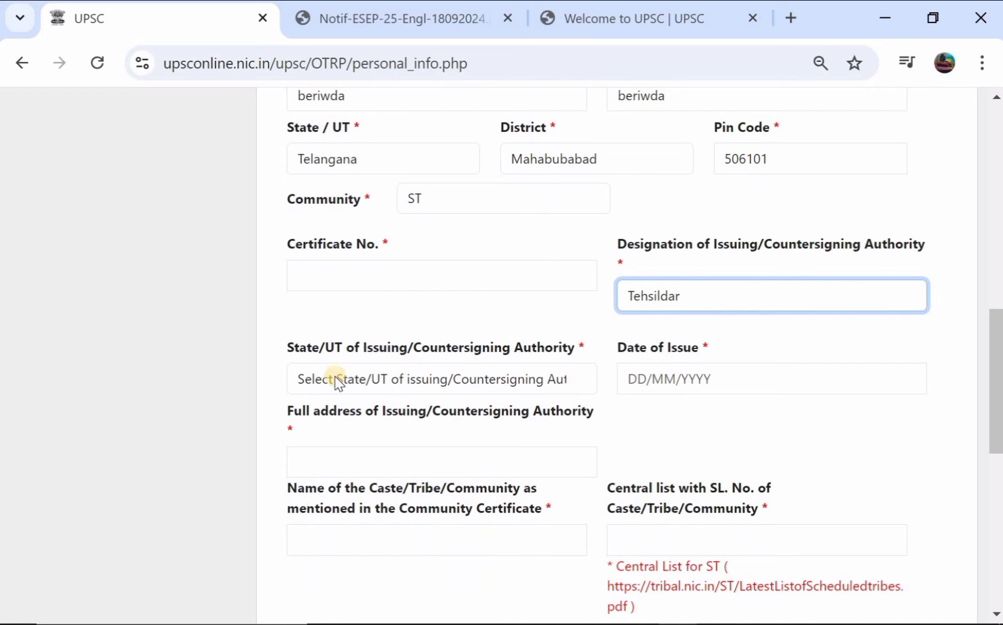
{"action": "left_click", "coordinate": [429, 381]}
{"action": "scroll", "coordinate": [428, 264], "scroll_direction": "down", "scroll_amount": 7}
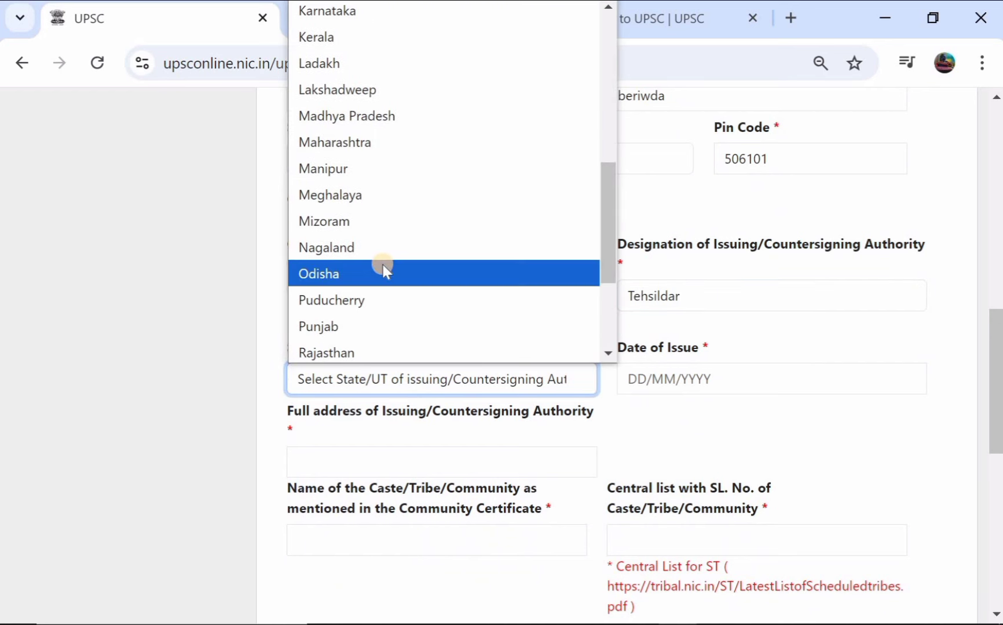
{"action": "scroll", "coordinate": [382, 262], "scroll_direction": "down", "scroll_amount": 3}
{"action": "left_click", "coordinate": [410, 235]}
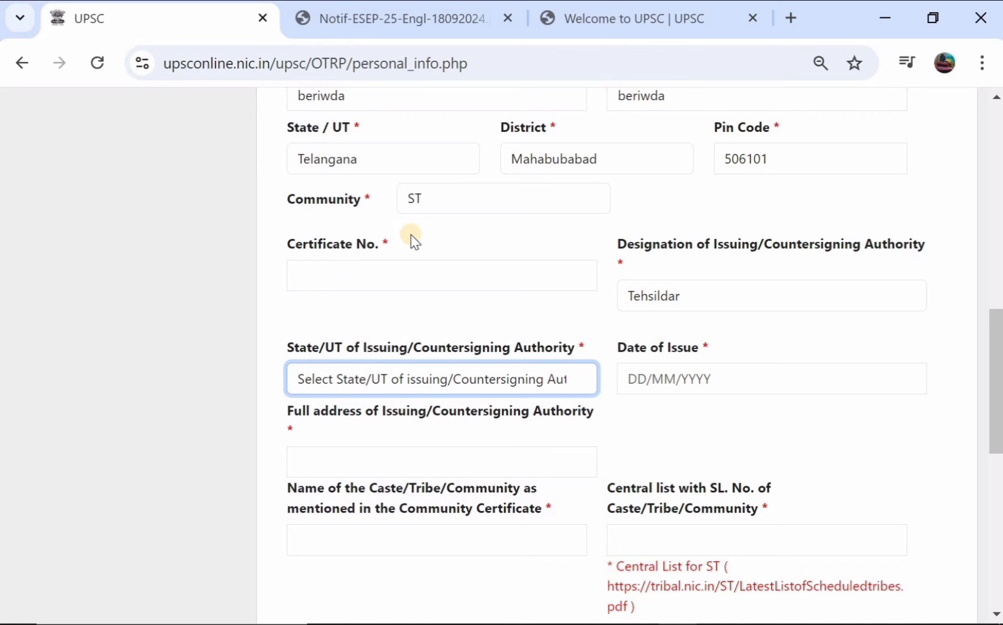
Step: Pick 29 January 2021 in the Date of Issue calendar
{"action": "left_click", "coordinate": [682, 382]}
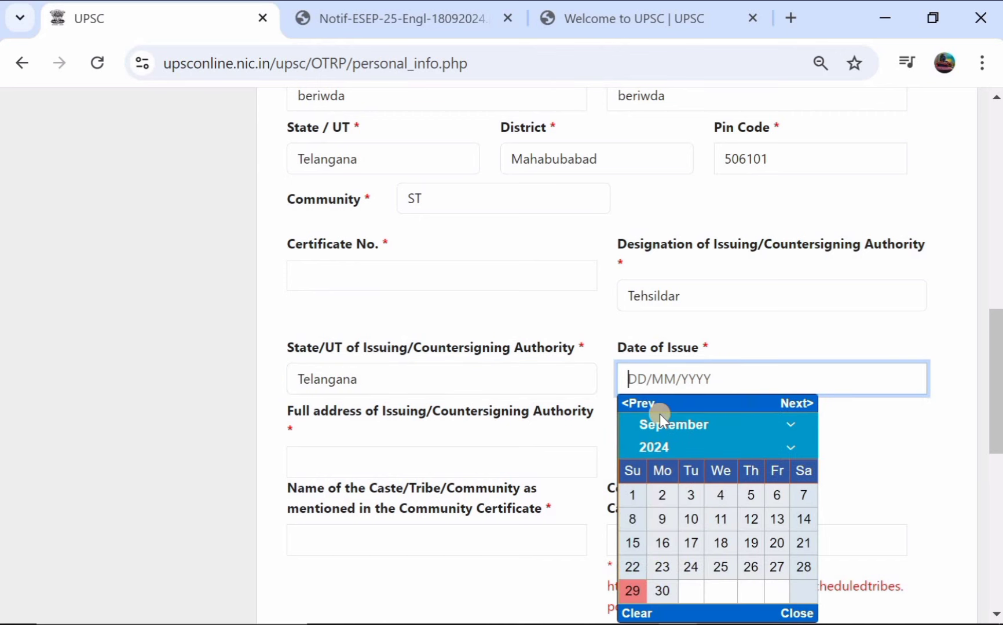
{"action": "left_click", "coordinate": [763, 449]}
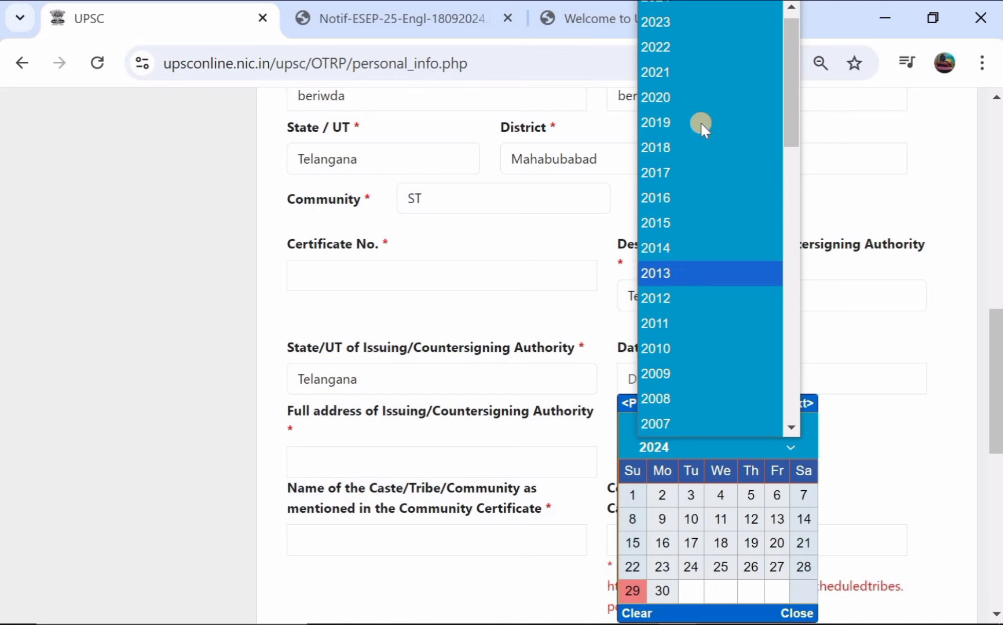
{"action": "left_click", "coordinate": [701, 72]}
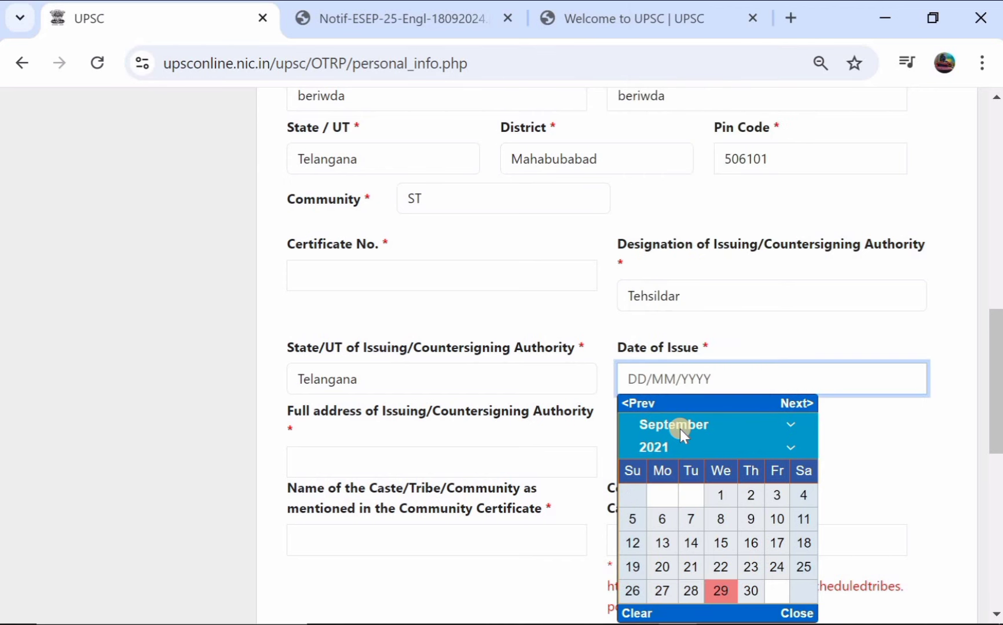
{"action": "left_click", "coordinate": [657, 424]}
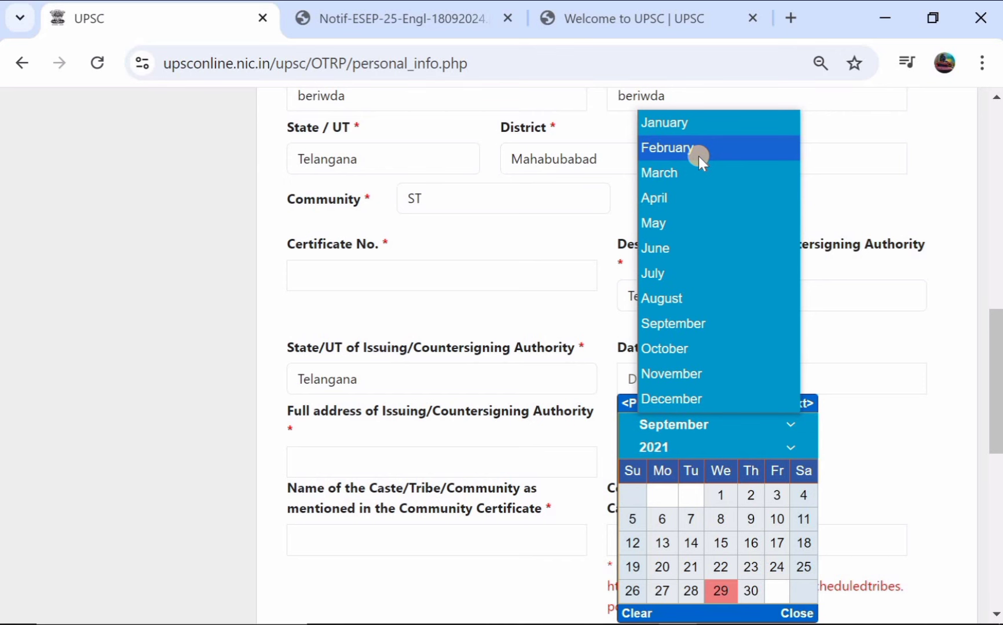
{"action": "left_click", "coordinate": [715, 121]}
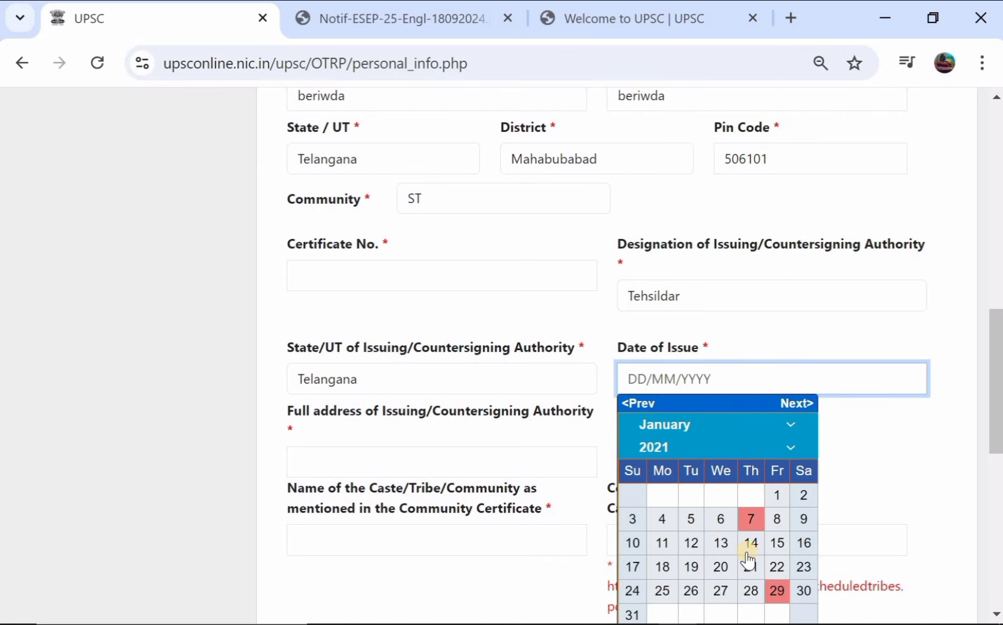
{"action": "left_click", "coordinate": [777, 591]}
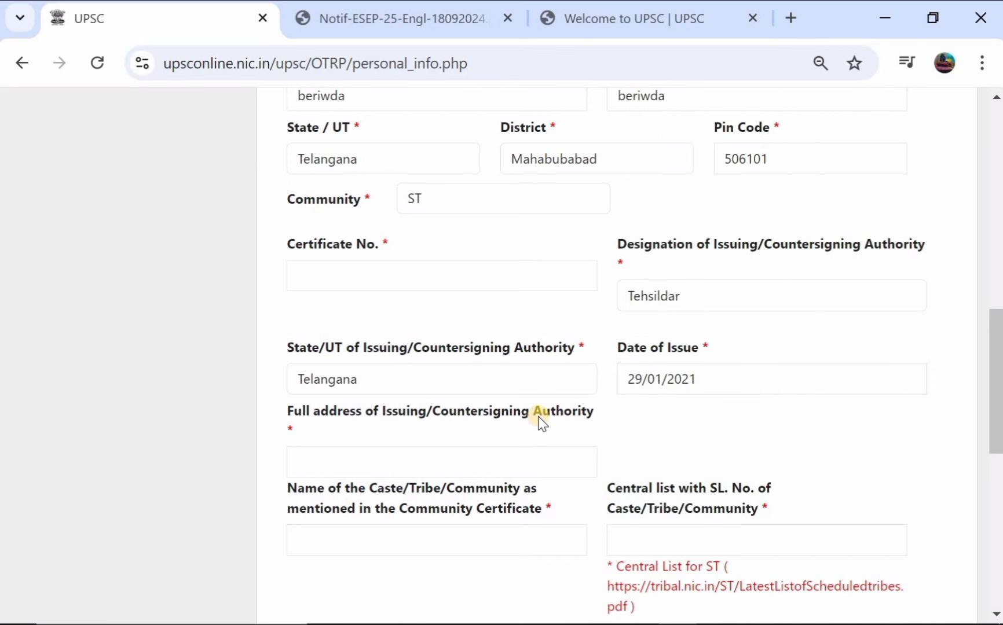
{"action": "scroll", "coordinate": [538, 416], "scroll_direction": "down", "scroll_amount": 2}
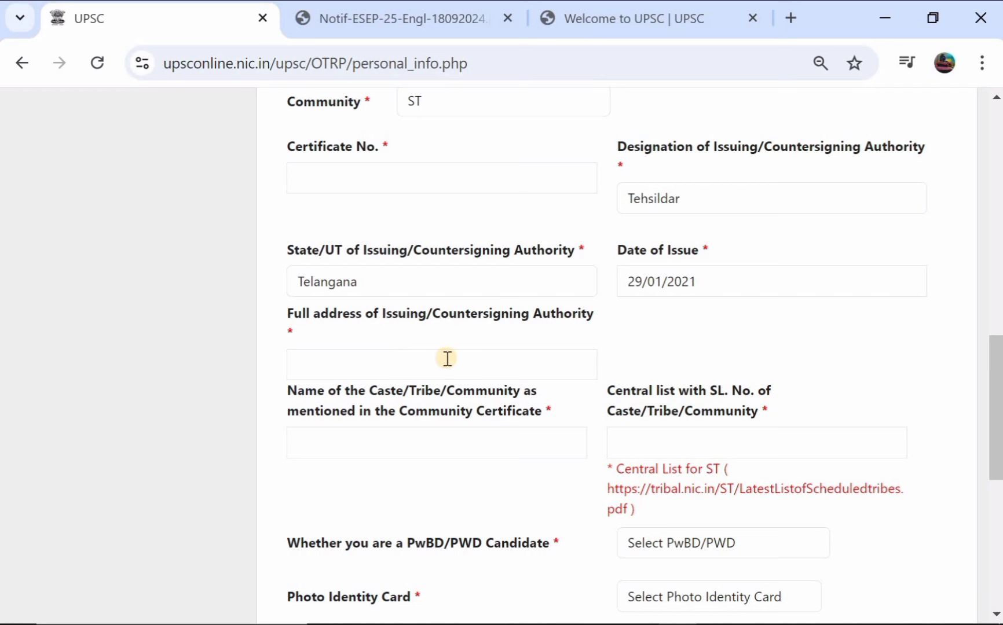
{"action": "left_click", "coordinate": [447, 359]}
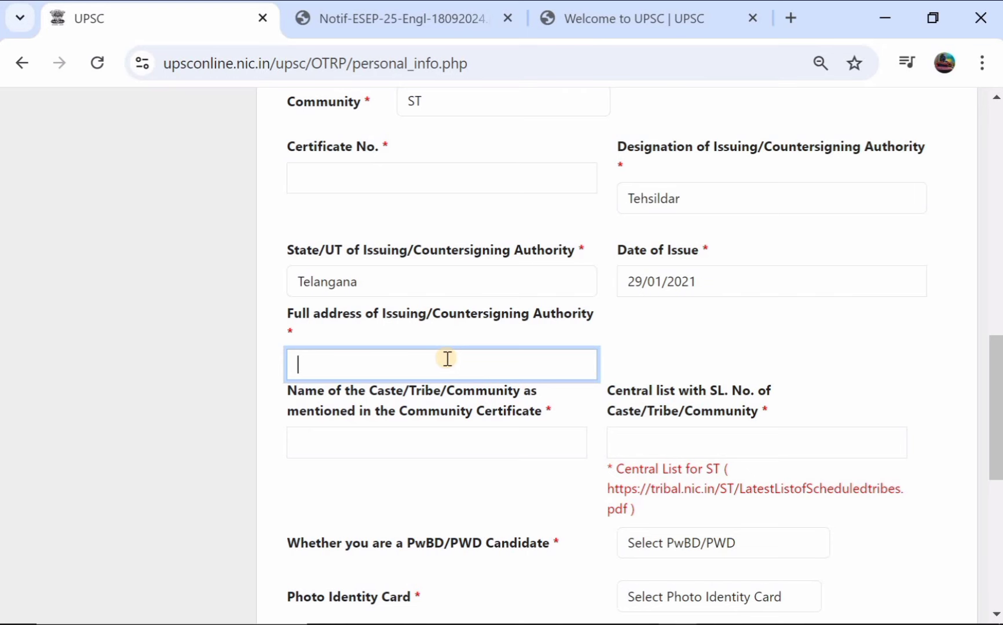
{"action": "scroll", "coordinate": [447, 359], "scroll_direction": "down", "scroll_amount": 1}
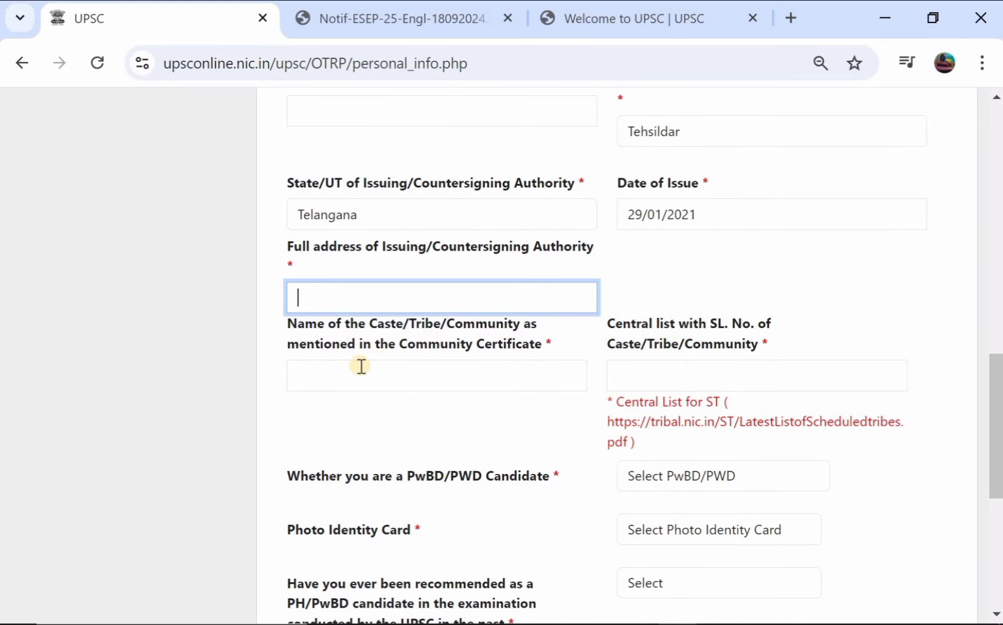
{"action": "left_click", "coordinate": [382, 373]}
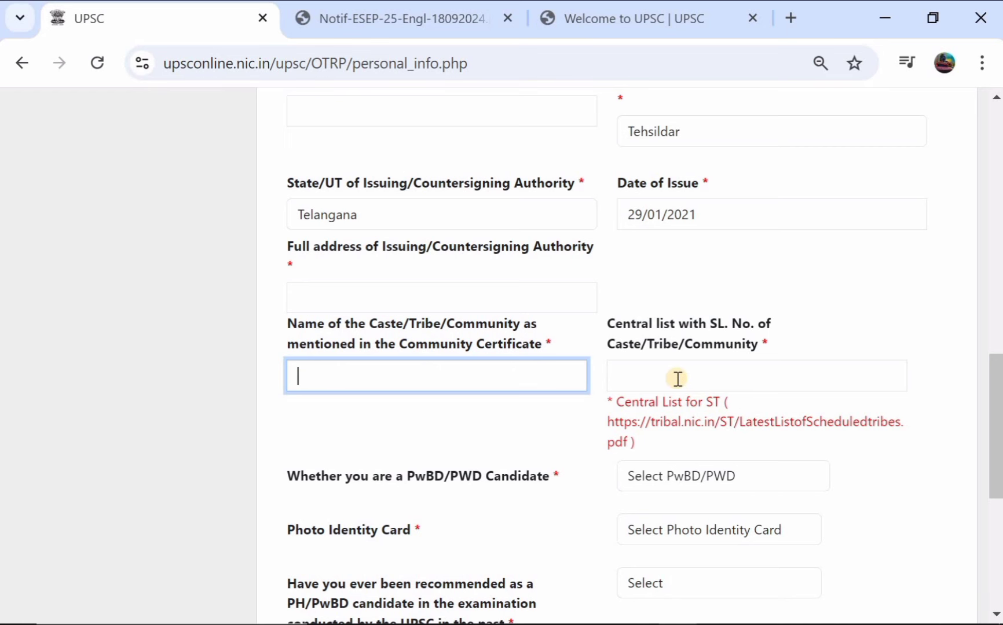
{"action": "scroll", "coordinate": [683, 377], "scroll_direction": "down", "scroll_amount": 3}
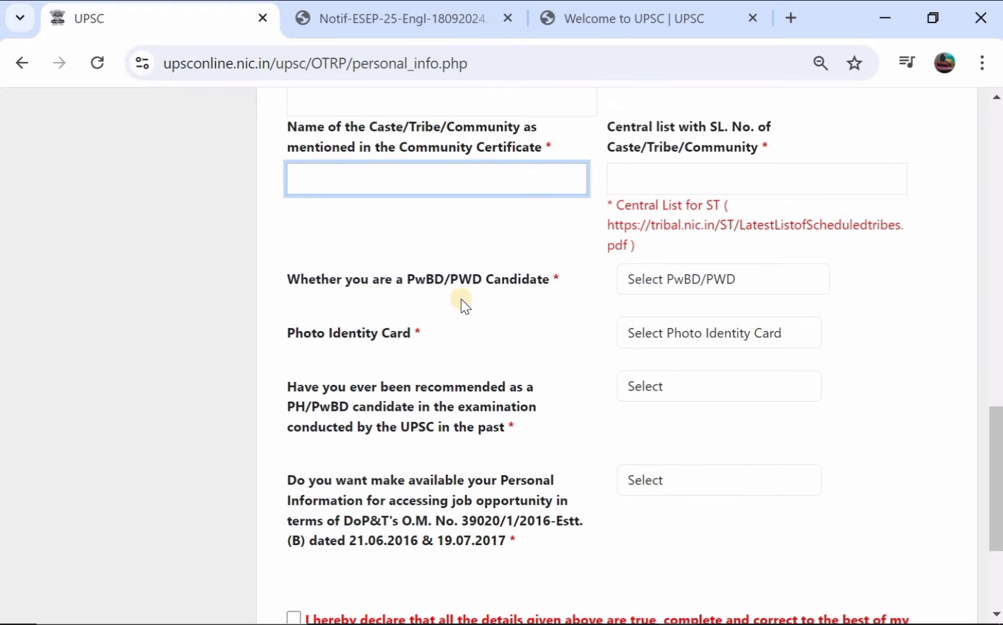
Step: Answer No for PwBD and choose Aadhaar Card / VID of Aadhaar Card as photo ID
{"action": "left_click", "coordinate": [659, 279]}
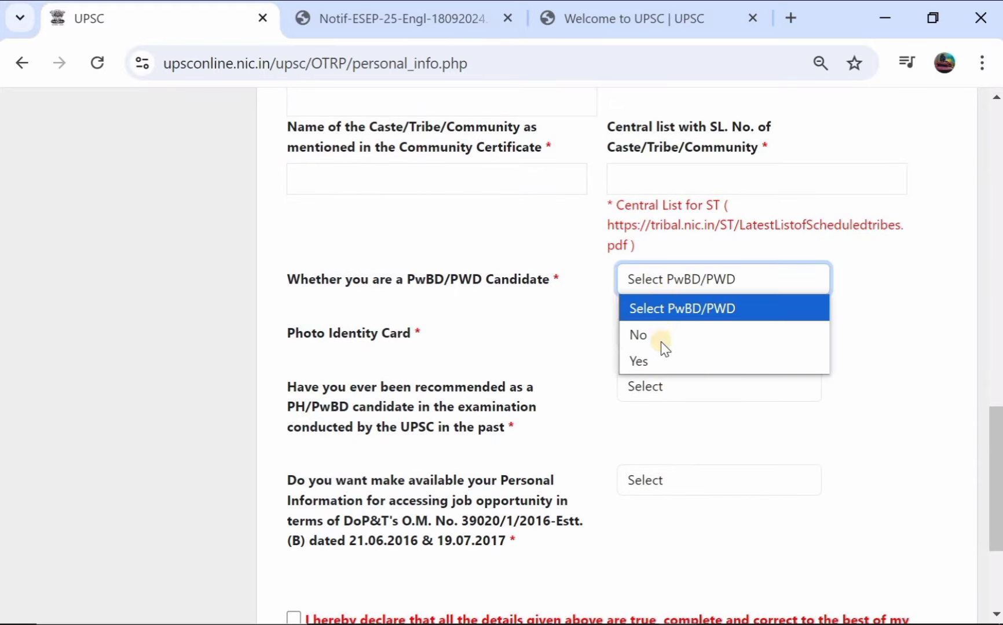
{"action": "left_click", "coordinate": [661, 345]}
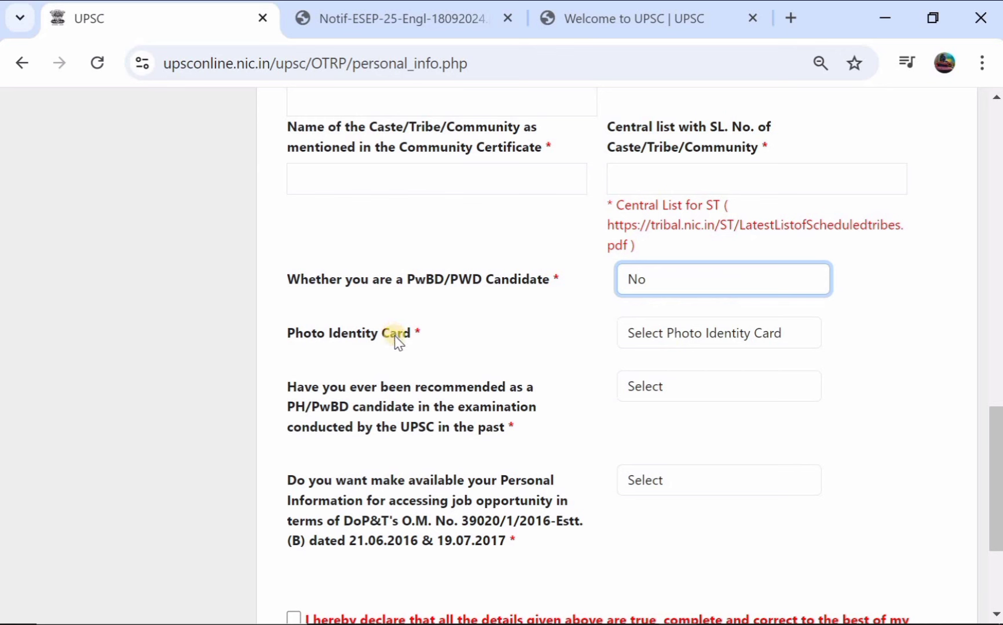
{"action": "left_click", "coordinate": [659, 336]}
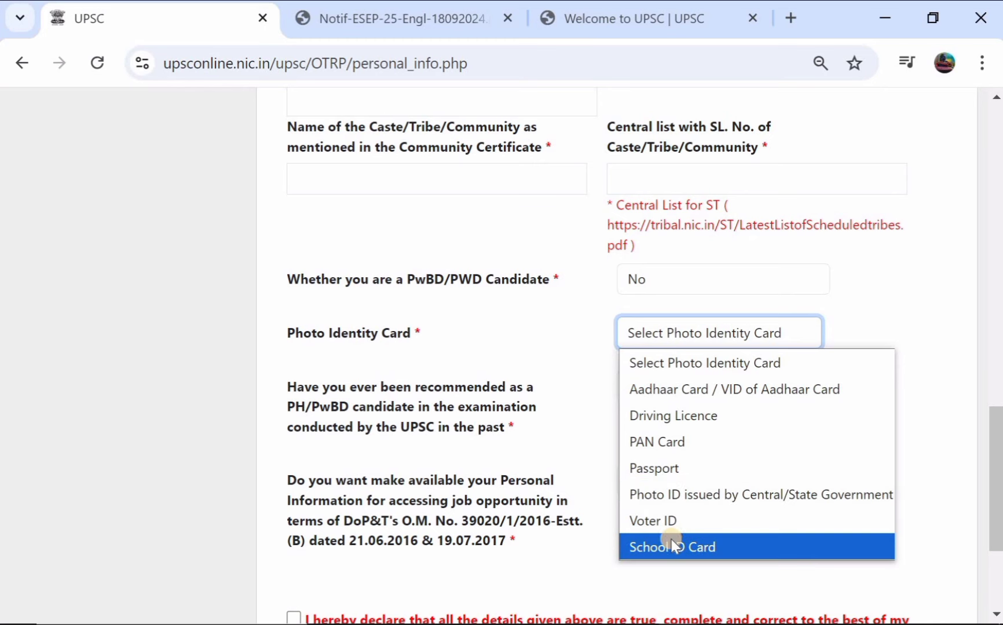
{"action": "left_click", "coordinate": [705, 404]}
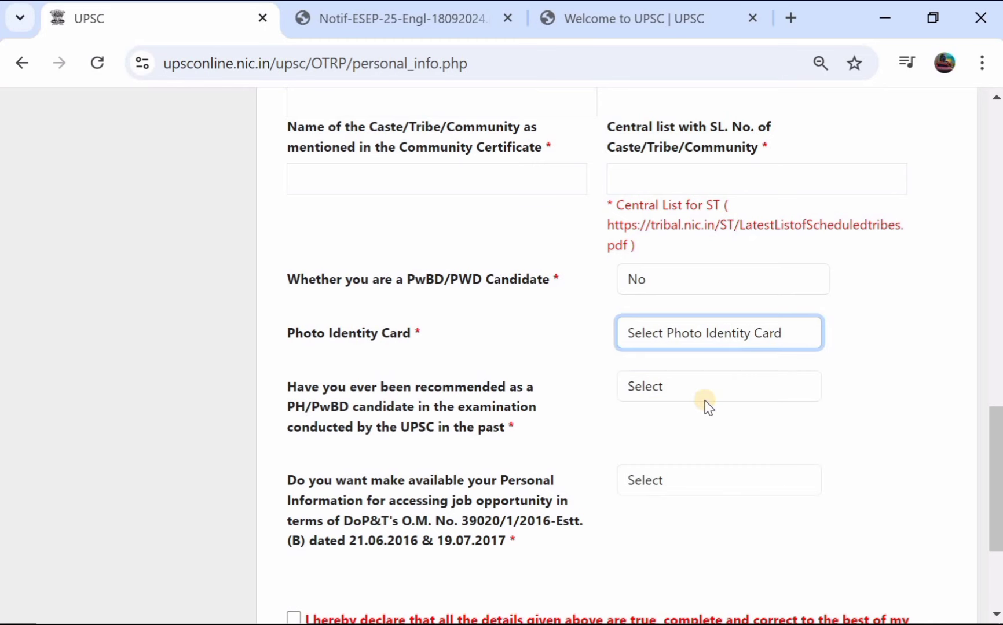
Step: Consent Yes to Aadhaar authentication and select the photo ID number field
{"action": "scroll", "coordinate": [567, 382], "scroll_direction": "down", "scroll_amount": 1}
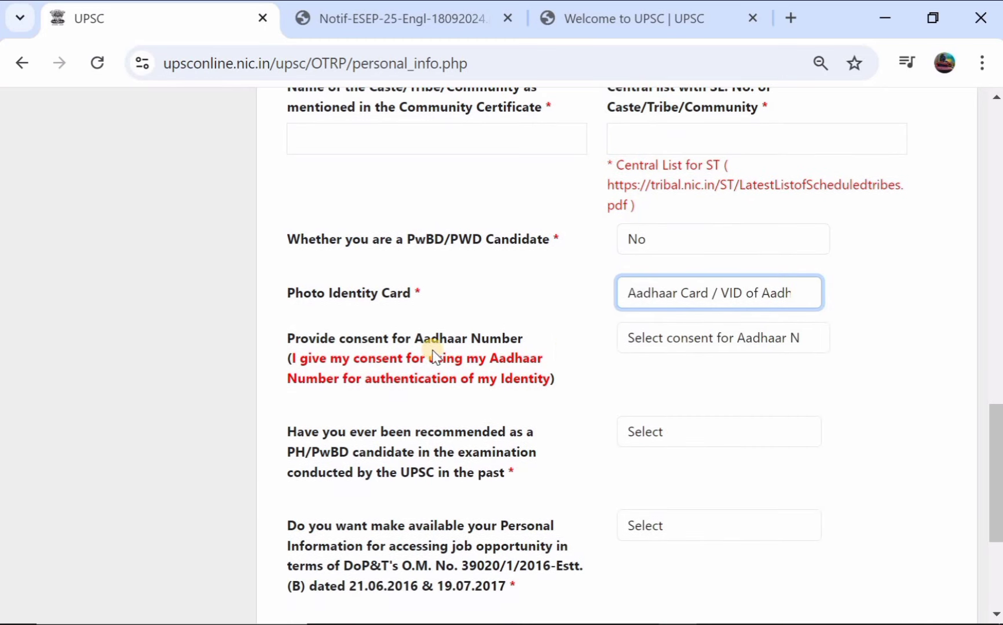
{"action": "left_click", "coordinate": [651, 341]}
{"action": "left_click", "coordinate": [661, 394]}
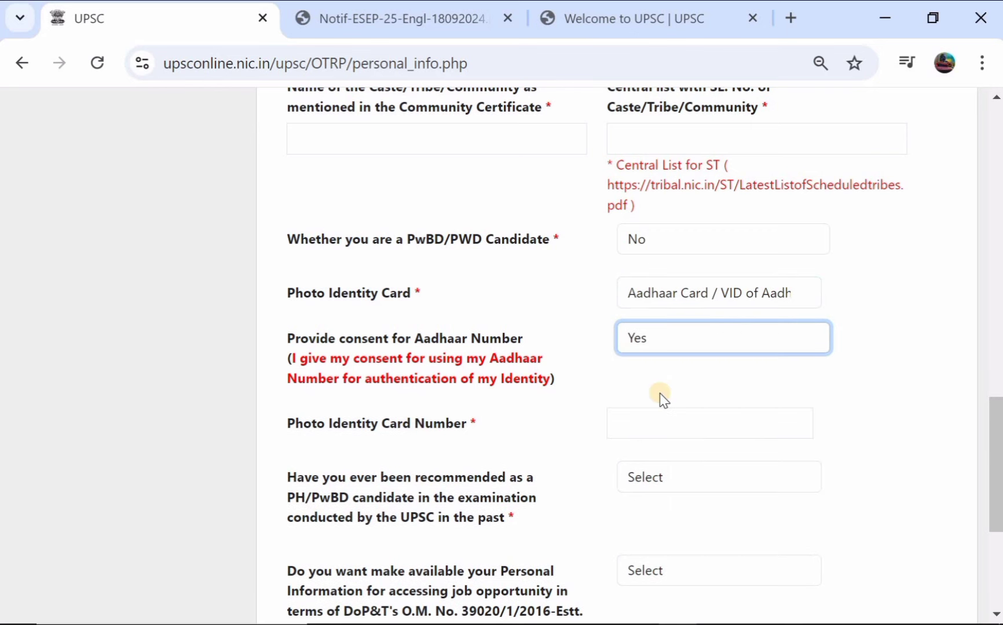
{"action": "scroll", "coordinate": [576, 399], "scroll_direction": "down", "scroll_amount": 1}
{"action": "left_click", "coordinate": [662, 369]}
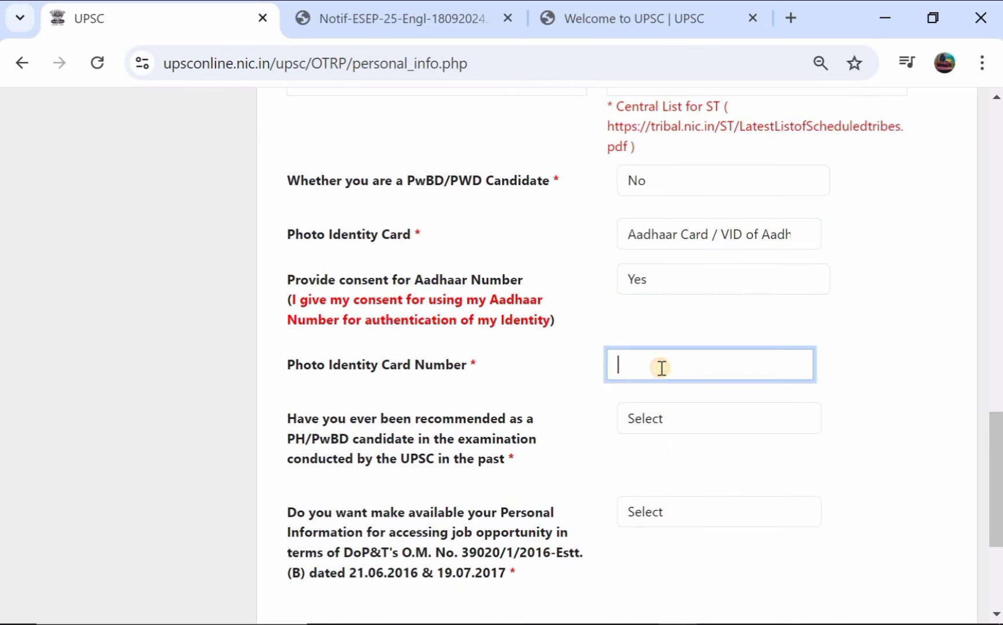
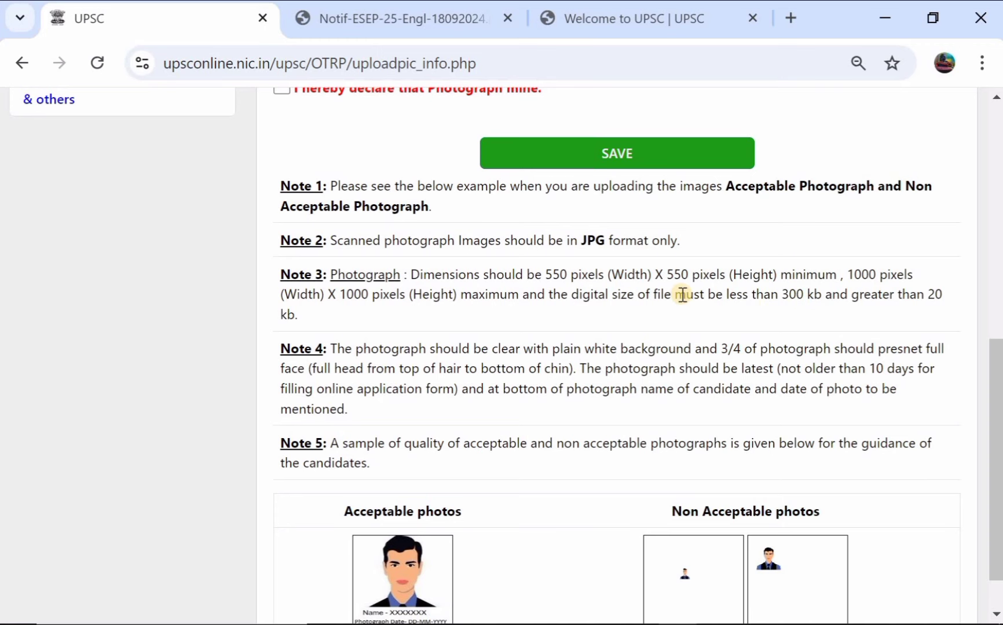
Step: Upload the signature image in the Signature panel and save it
{"action": "scroll", "coordinate": [683, 295], "scroll_direction": "down", "scroll_amount": 1}
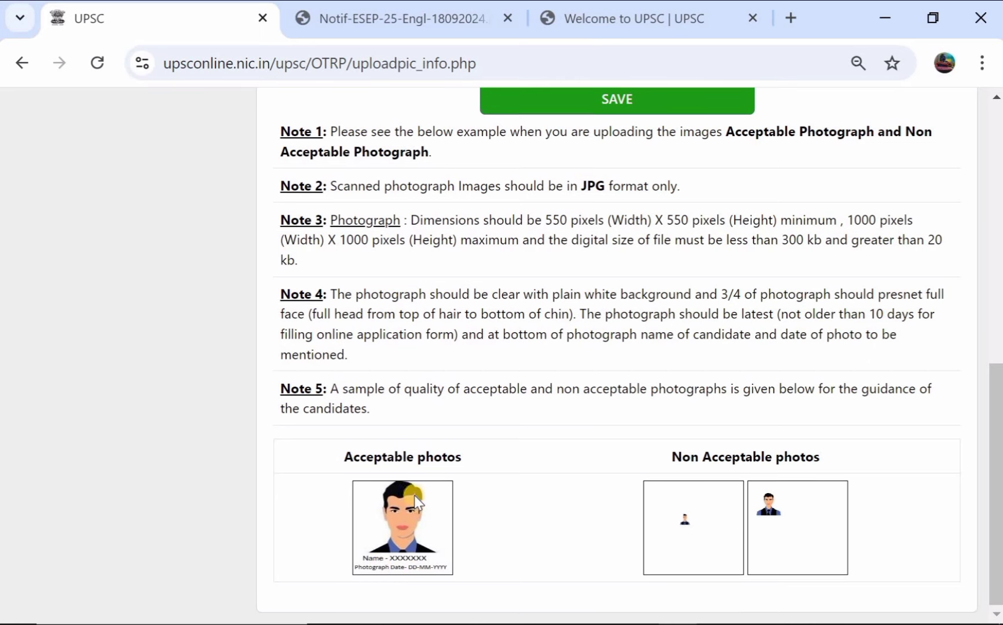
{"action": "scroll", "coordinate": [426, 488], "scroll_direction": "up", "scroll_amount": 6}
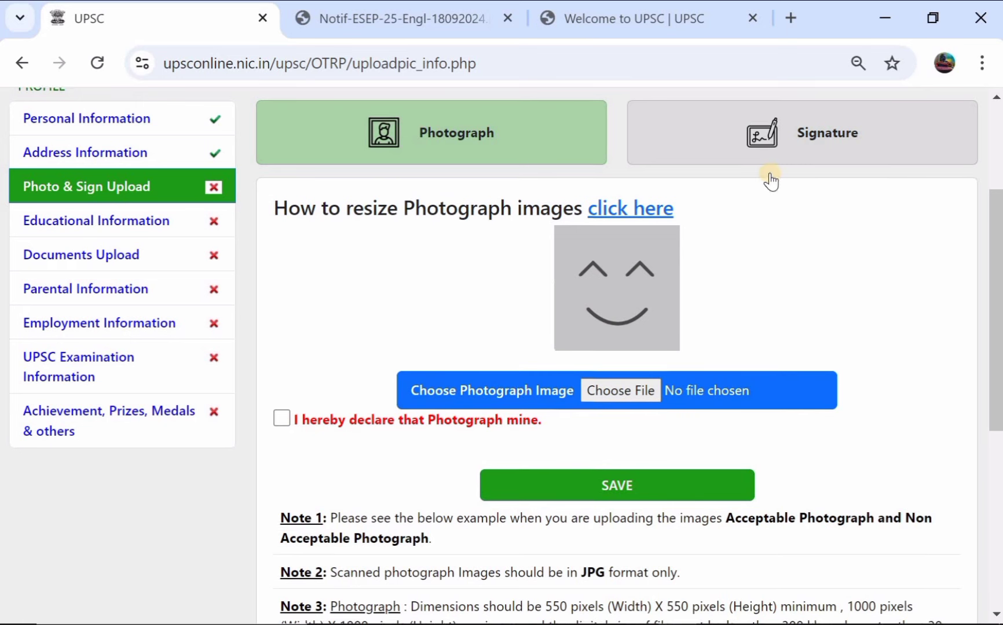
{"action": "scroll", "coordinate": [712, 165], "scroll_direction": "up", "scroll_amount": 1}
{"action": "left_click", "coordinate": [712, 155]}
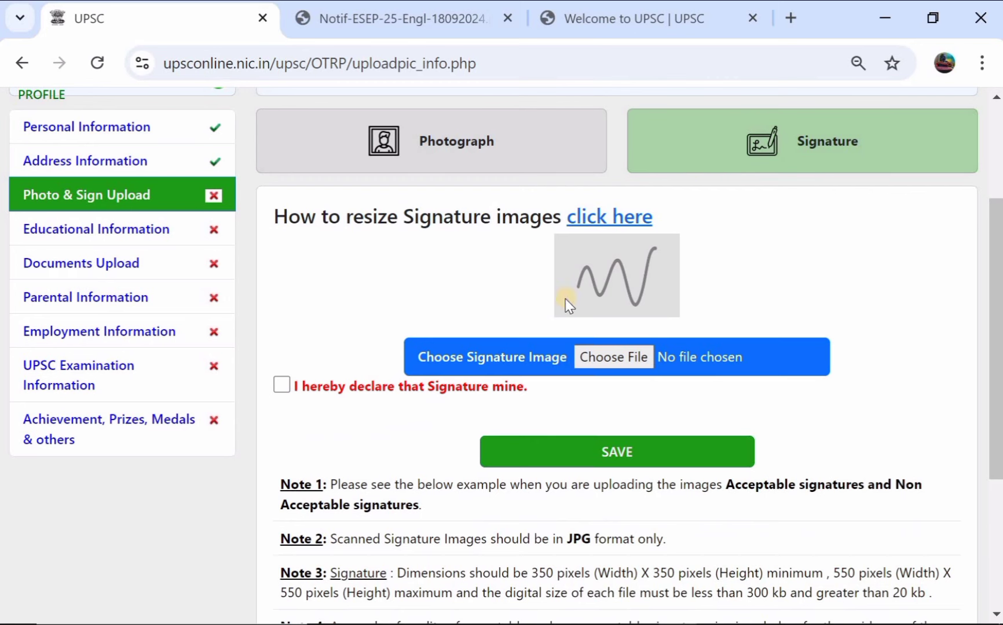
{"action": "scroll", "coordinate": [596, 364], "scroll_direction": "down", "scroll_amount": 2}
{"action": "scroll", "coordinate": [596, 365], "scroll_direction": "down", "scroll_amount": 2}
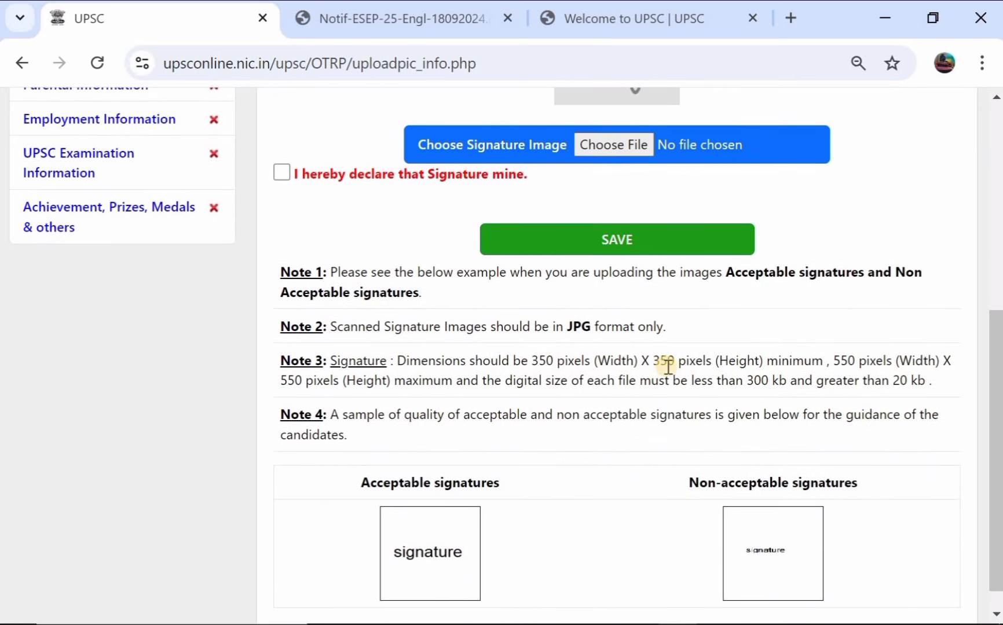
{"action": "scroll", "coordinate": [528, 396], "scroll_direction": "down", "scroll_amount": 1}
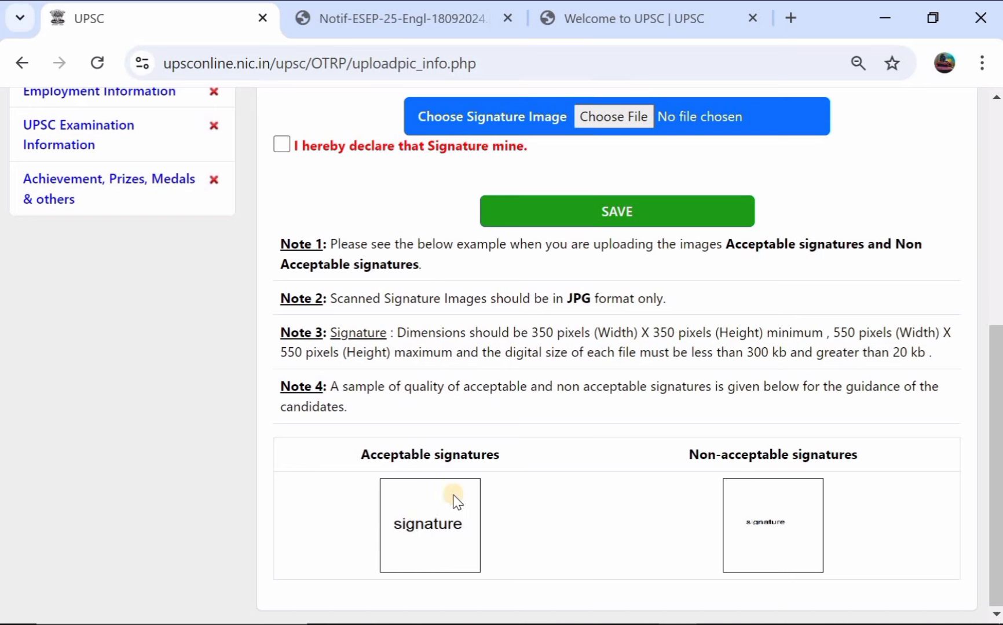
{"action": "scroll", "coordinate": [415, 510], "scroll_direction": "up", "scroll_amount": 2}
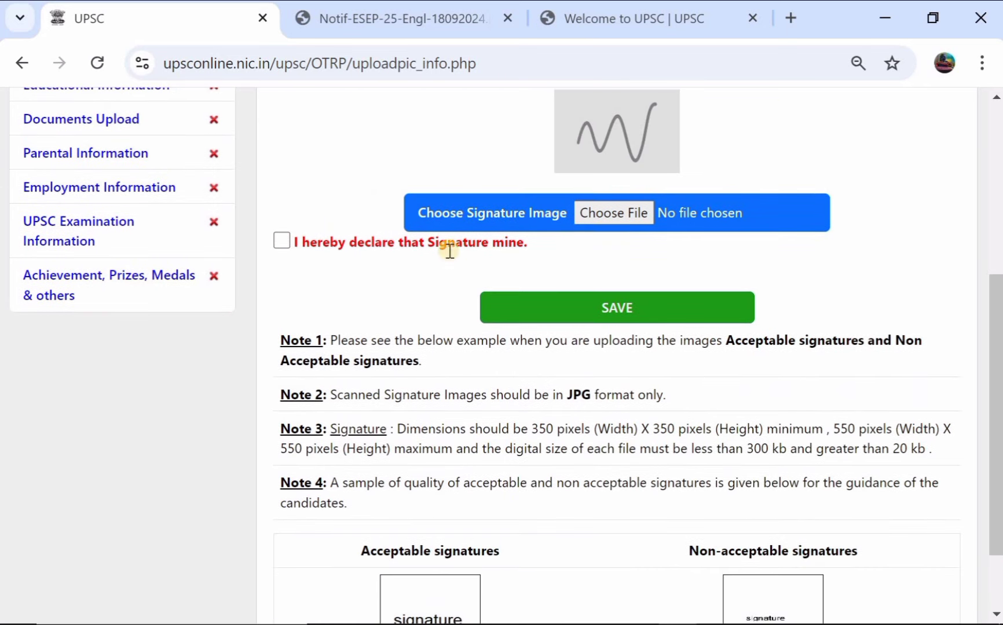
{"action": "left_click", "coordinate": [567, 309]}
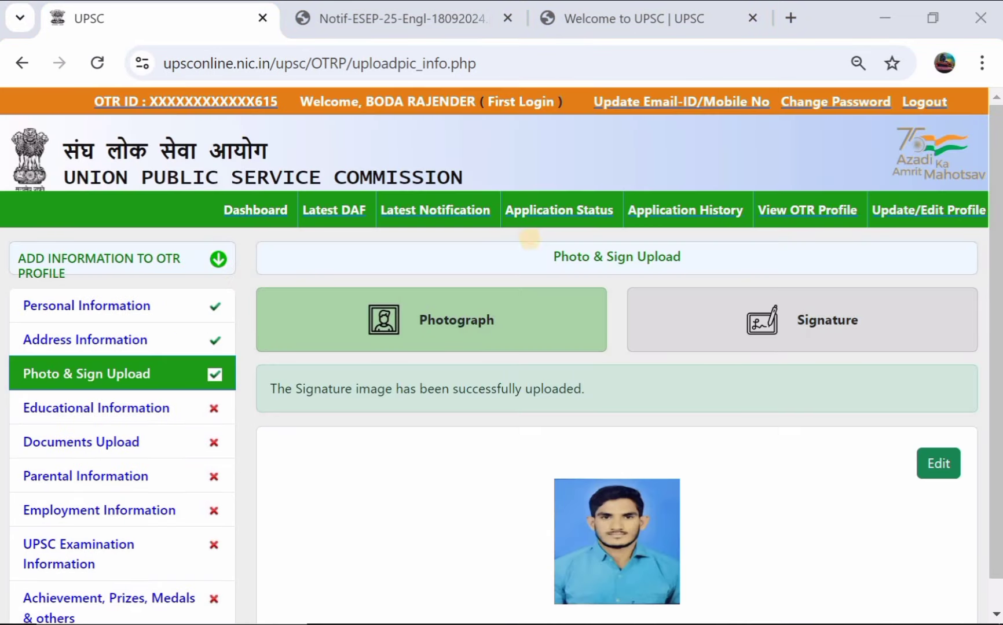
{"action": "scroll", "coordinate": [432, 373], "scroll_direction": "down", "scroll_amount": 1}
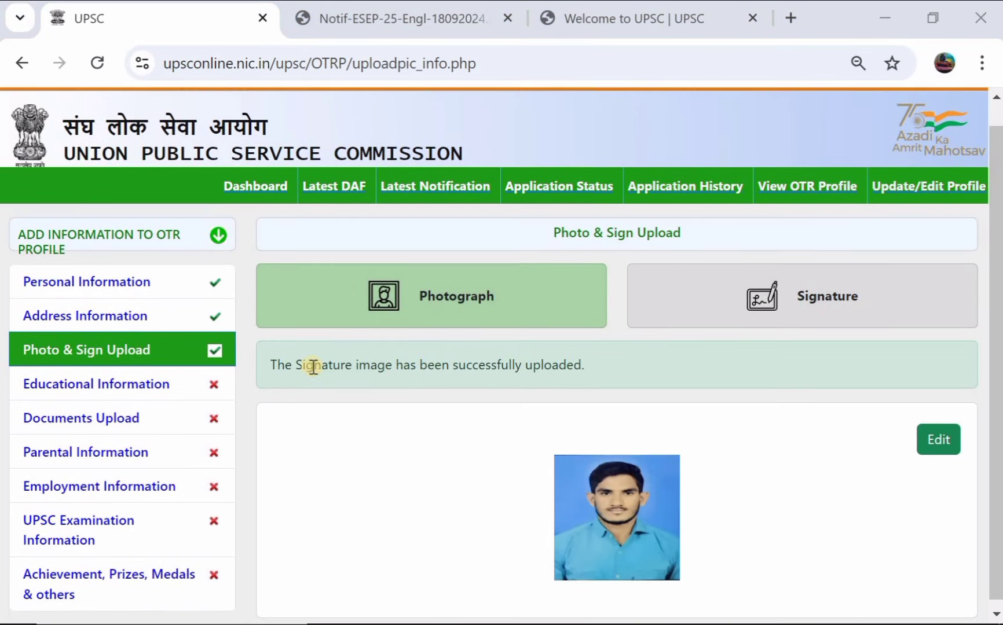
Step: In Educational Information, enter 10th grade 2nd and 78 percent marks
{"action": "left_click", "coordinate": [119, 388]}
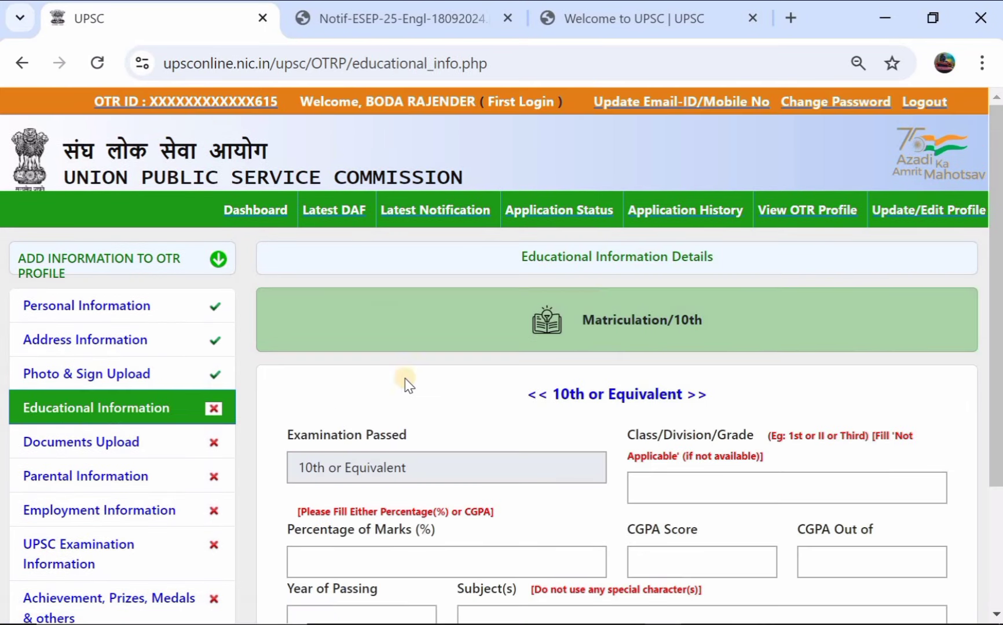
{"action": "scroll", "coordinate": [446, 392], "scroll_direction": "down", "scroll_amount": 1}
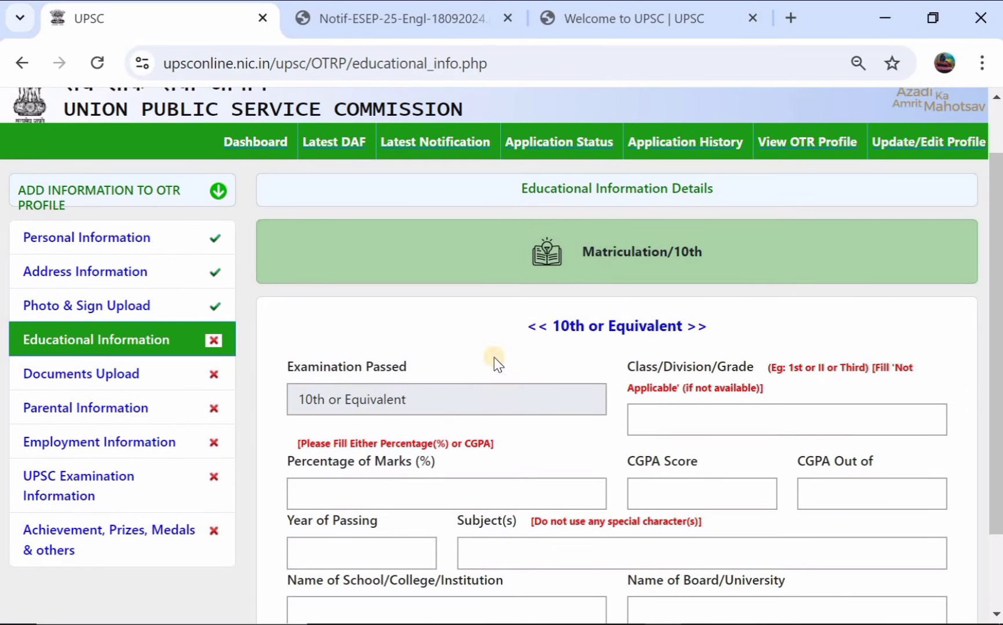
{"action": "scroll", "coordinate": [425, 375], "scroll_direction": "down", "scroll_amount": 1}
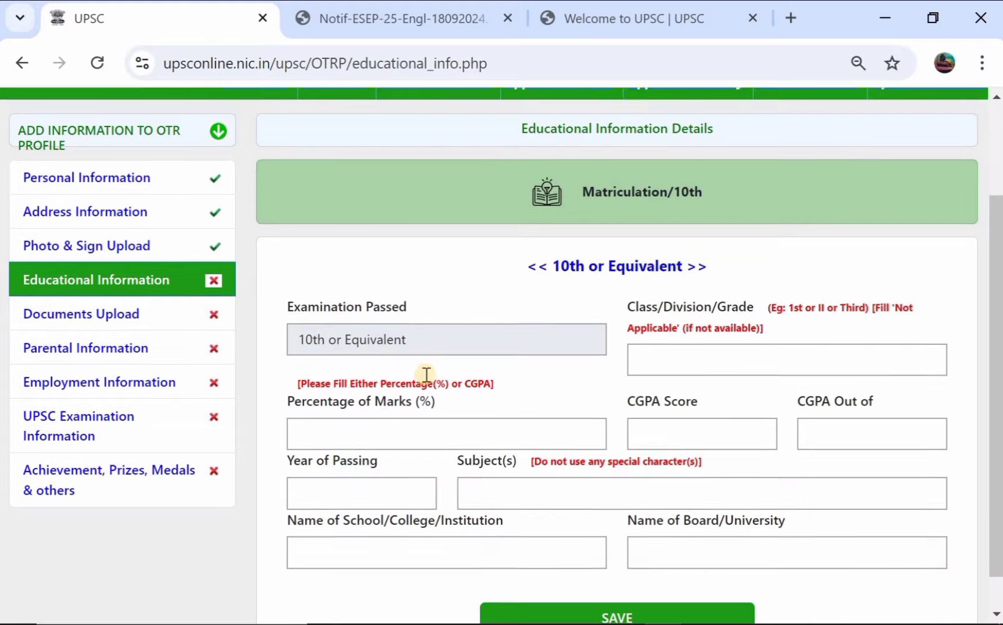
{"action": "scroll", "coordinate": [426, 375], "scroll_direction": "down", "scroll_amount": 1}
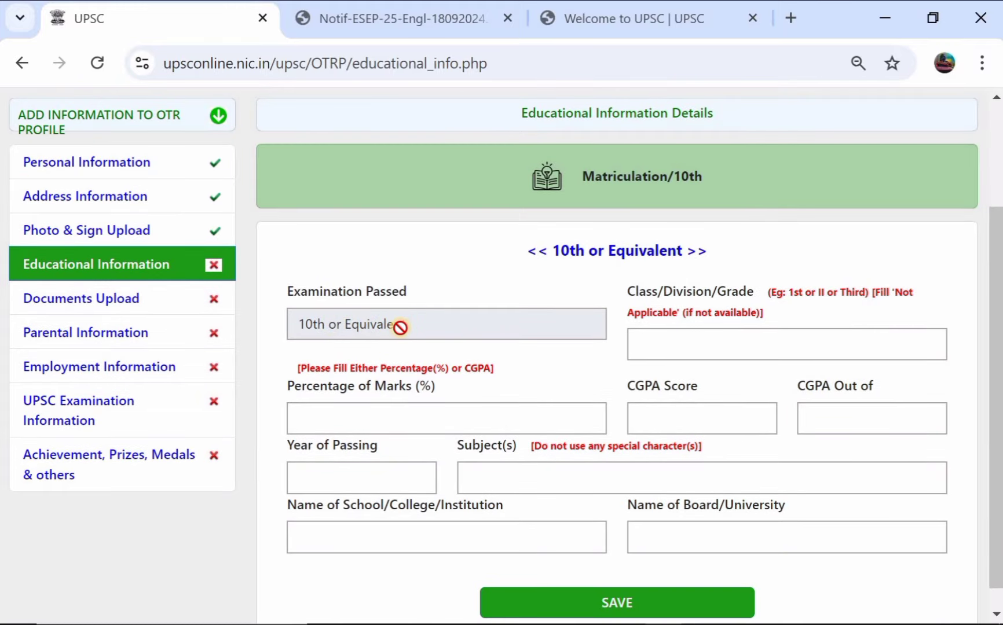
{"action": "left_click", "coordinate": [686, 351]}
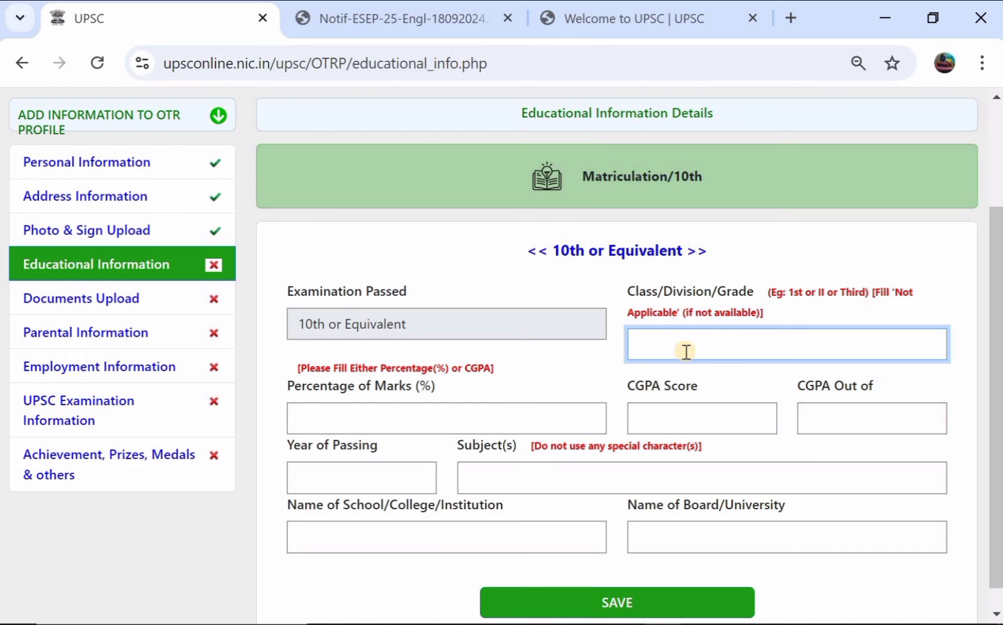
{"action": "type", "text": "1st"}
{"action": "type", "text": "2nd"}
{"action": "left_click", "coordinate": [367, 418]}
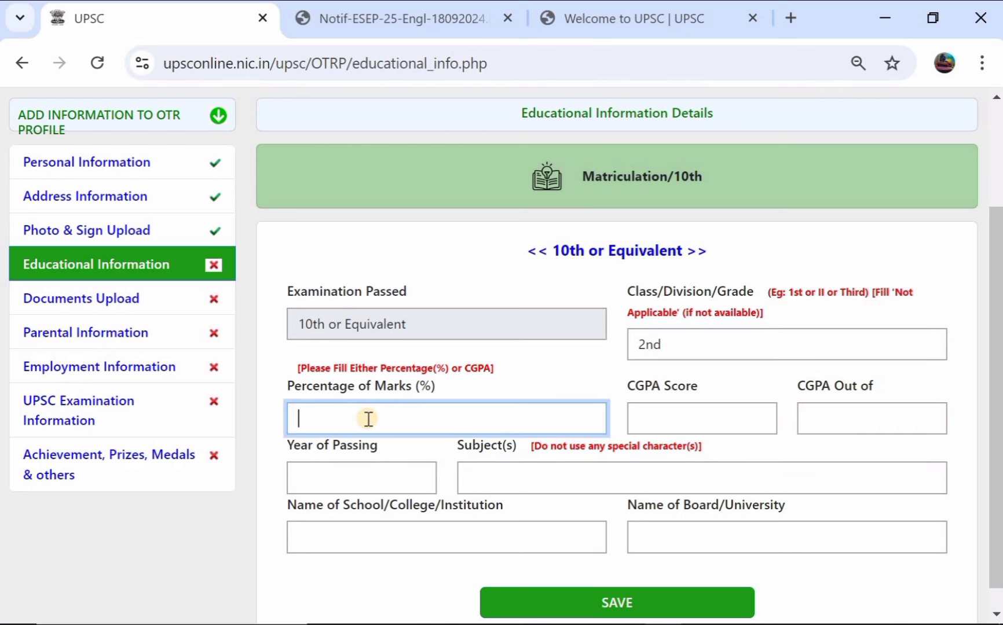
{"action": "type", "text": "78"}
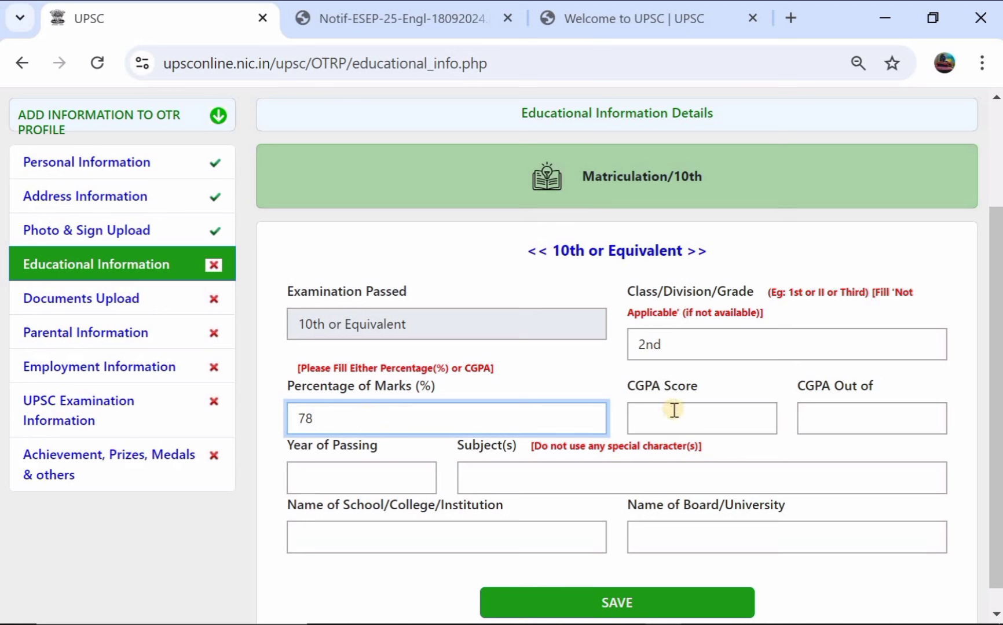
Step: Enter a 7.8 out of 10 CGPA, then clear it to keep only the percentage
{"action": "left_click", "coordinate": [702, 422]}
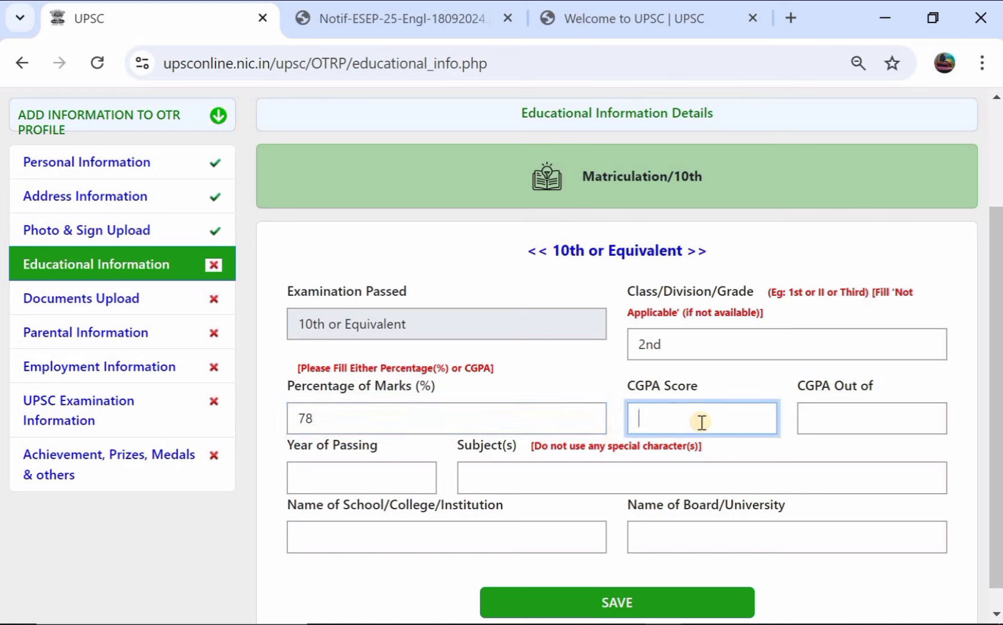
{"action": "type", "text": "7.8"}
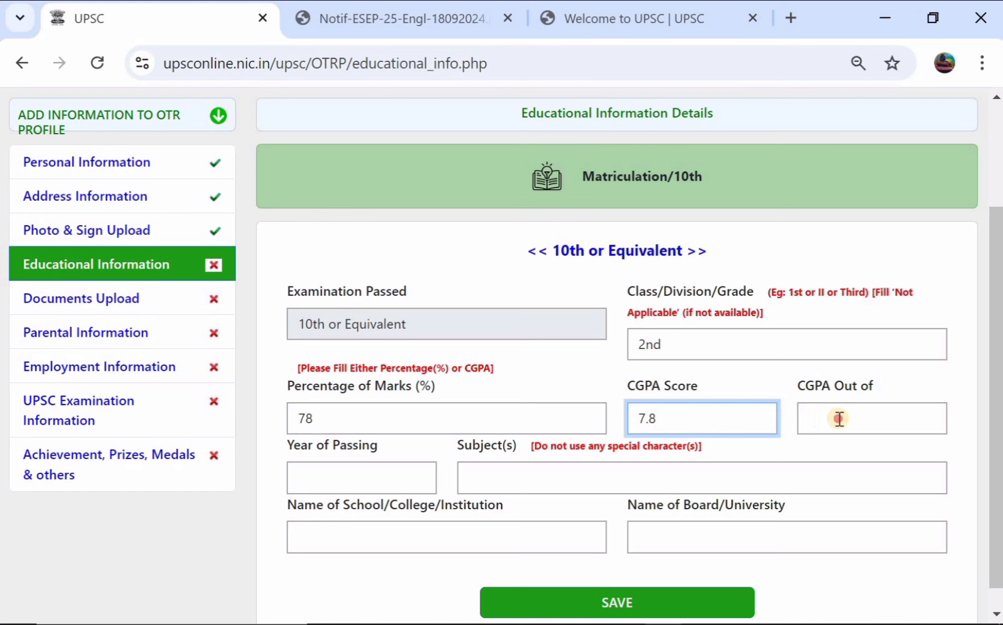
{"action": "left_click", "coordinate": [839, 418]}
{"action": "type", "text": "10"}
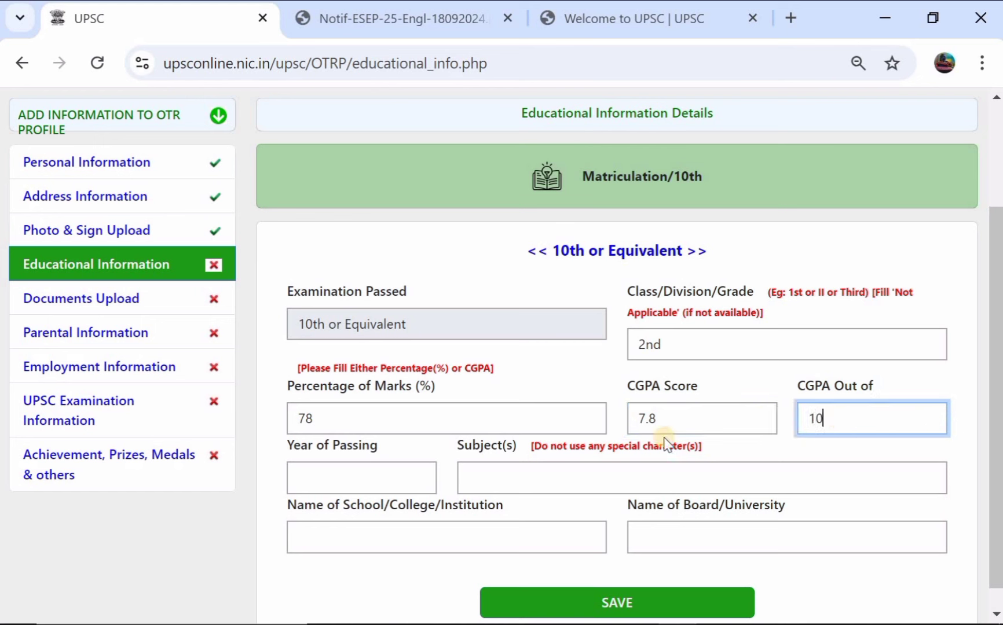
{"action": "left_click", "coordinate": [731, 453]}
{"action": "left_click", "coordinate": [702, 417]}
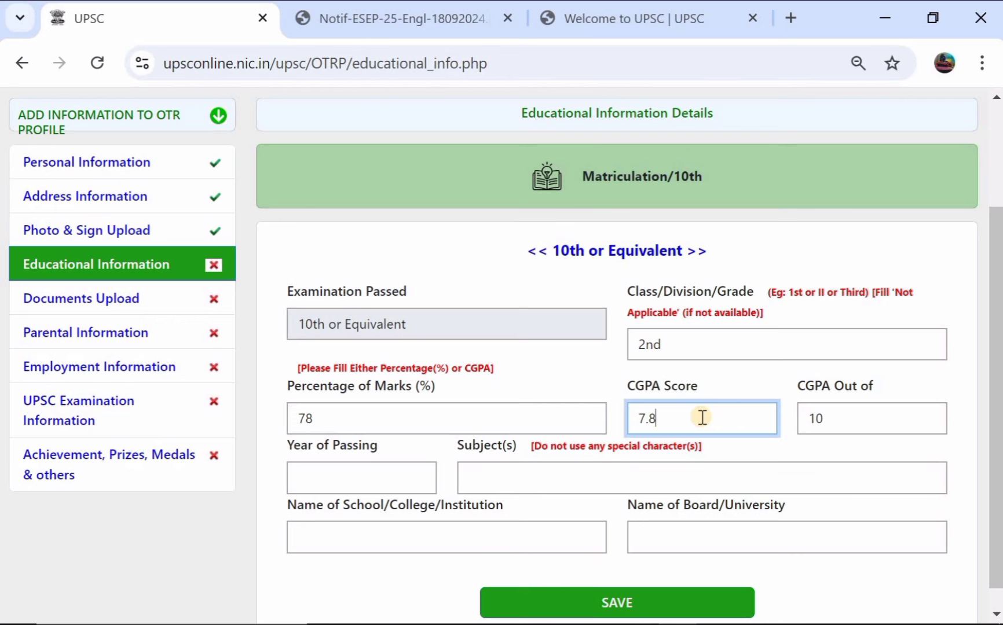
{"action": "left_click", "coordinate": [858, 427]}
{"action": "key", "text": "BackSpace"}
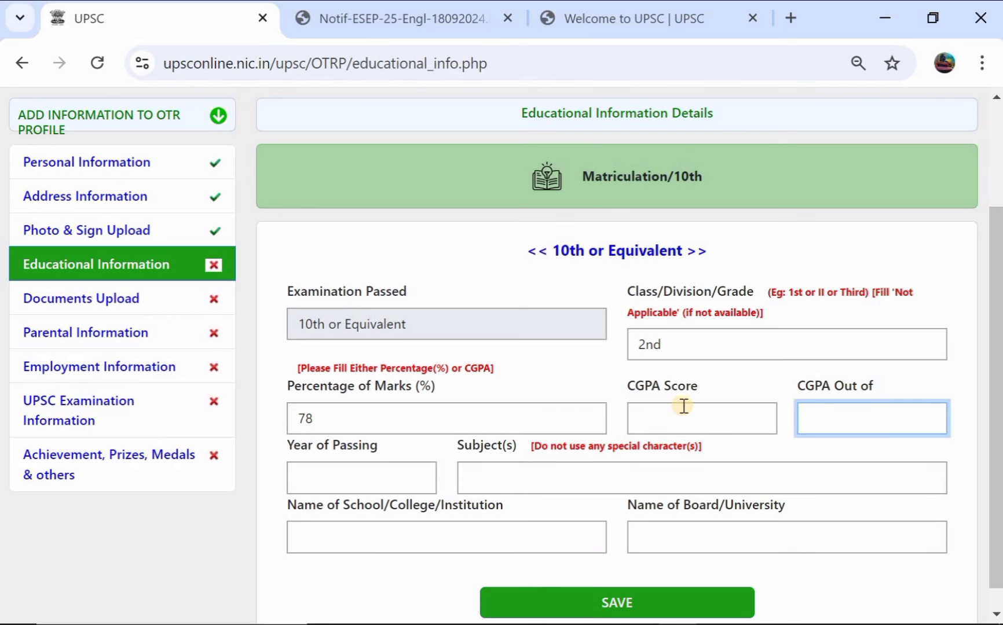
Step: Enter 2017 as the 10th passing year and subjects Telugu, English
{"action": "scroll", "coordinate": [680, 406], "scroll_direction": "down", "scroll_amount": 1}
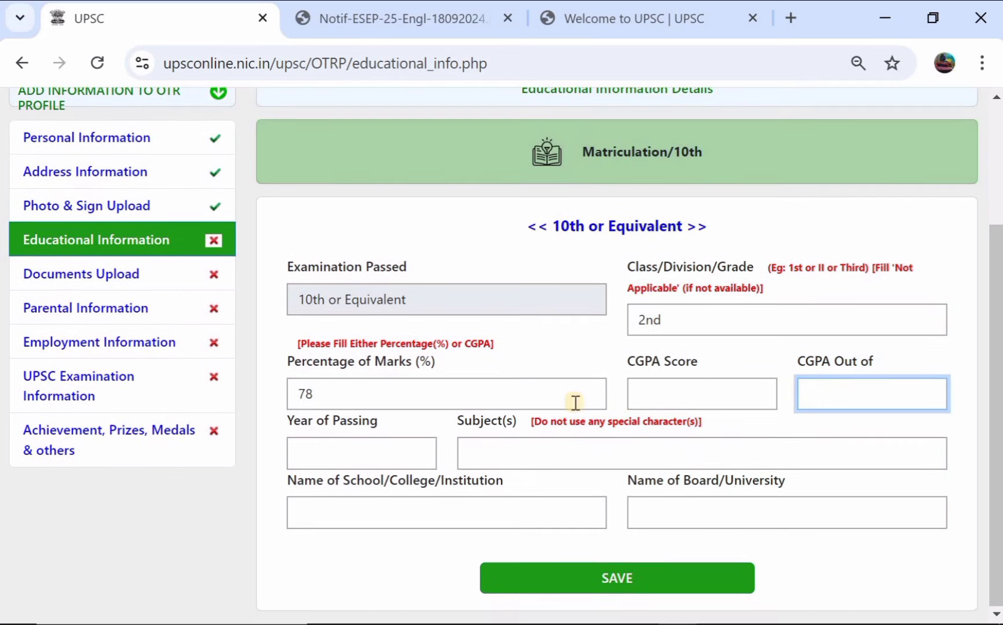
{"action": "left_click", "coordinate": [364, 455]}
{"action": "type", "text": "20"}
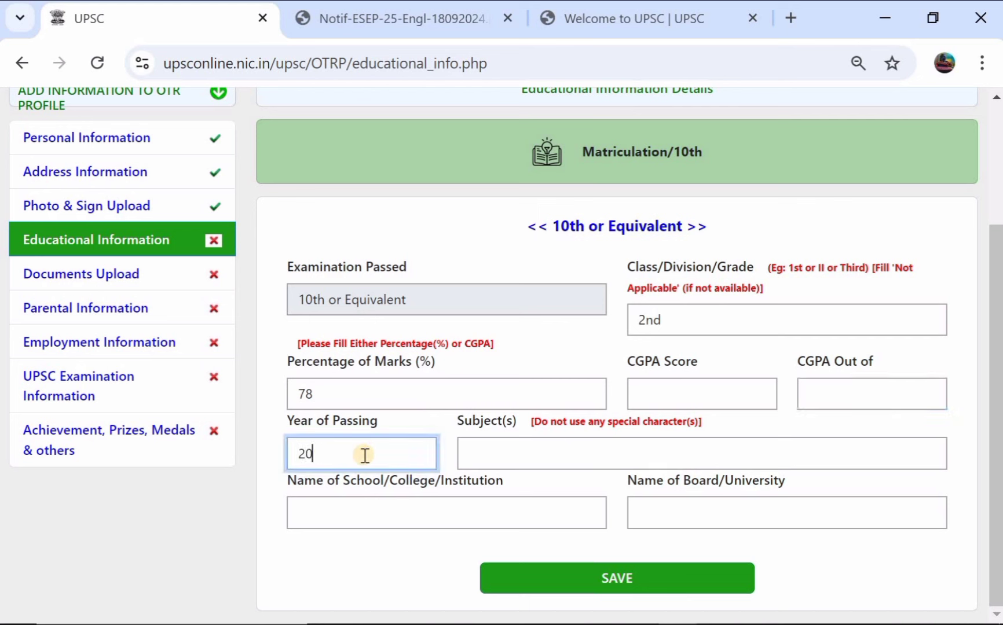
{"action": "type", "text": "17"}
{"action": "left_click", "coordinate": [503, 447]}
{"action": "type", "text": "telug"}
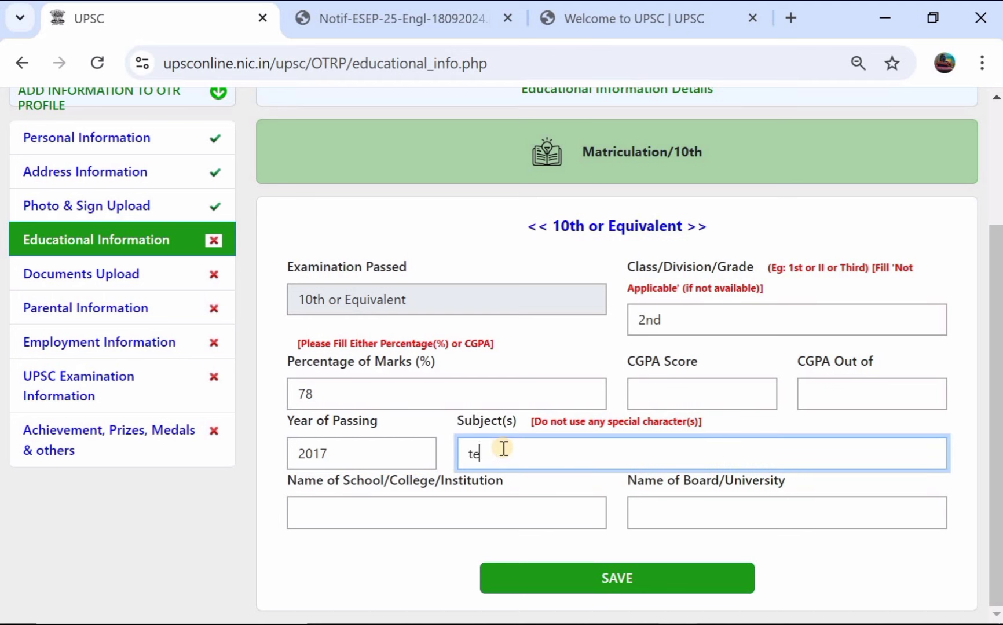
{"action": "type", "text": "u english"}
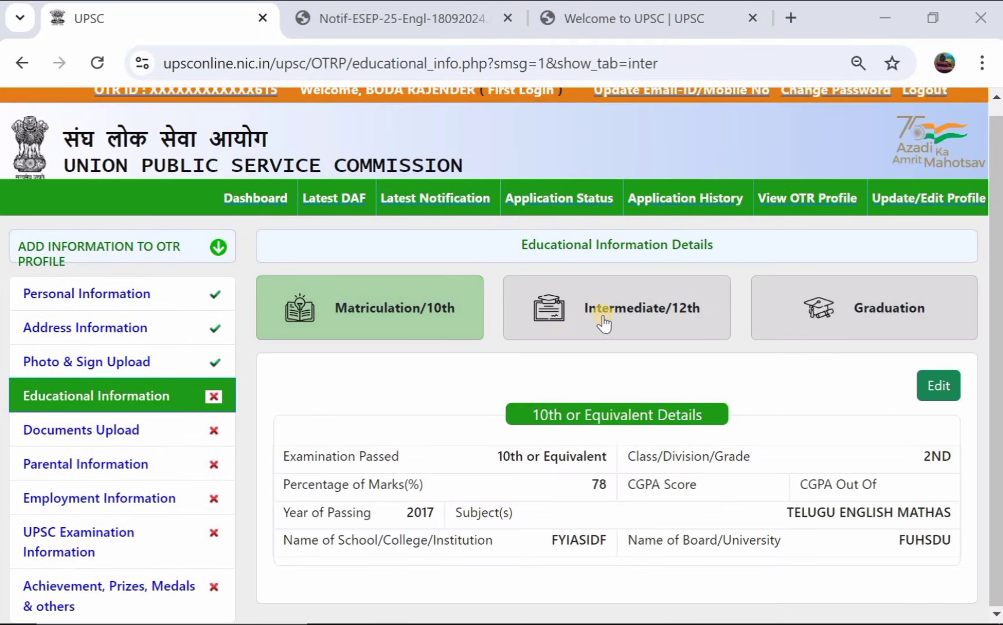
Step: Open the 12th details and change its status from Appearing to Completed
{"action": "left_click", "coordinate": [619, 316]}
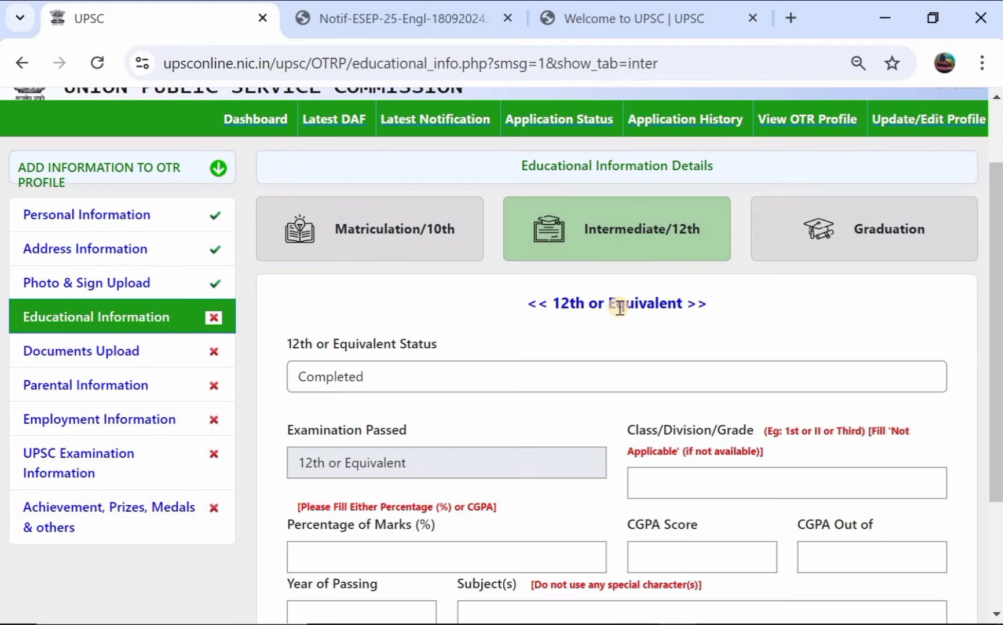
{"action": "left_click", "coordinate": [356, 377]}
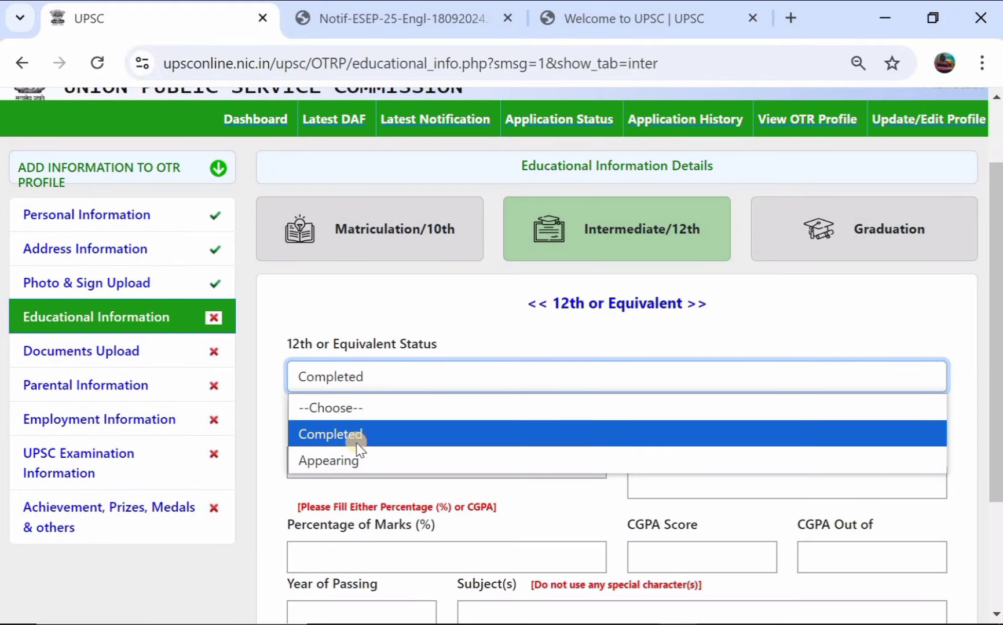
{"action": "left_click", "coordinate": [357, 461]}
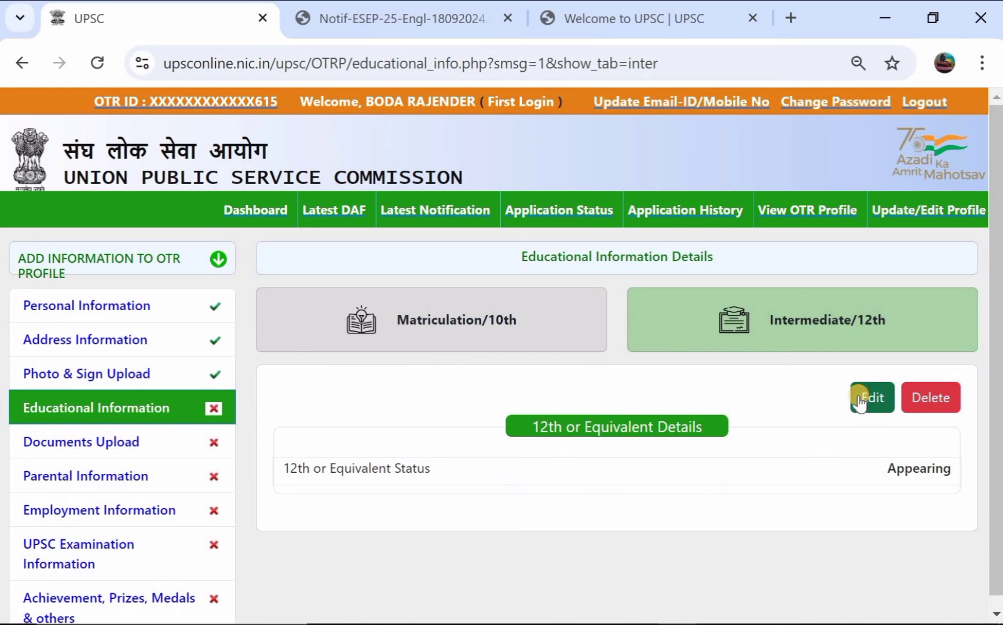
{"action": "left_click", "coordinate": [860, 398]}
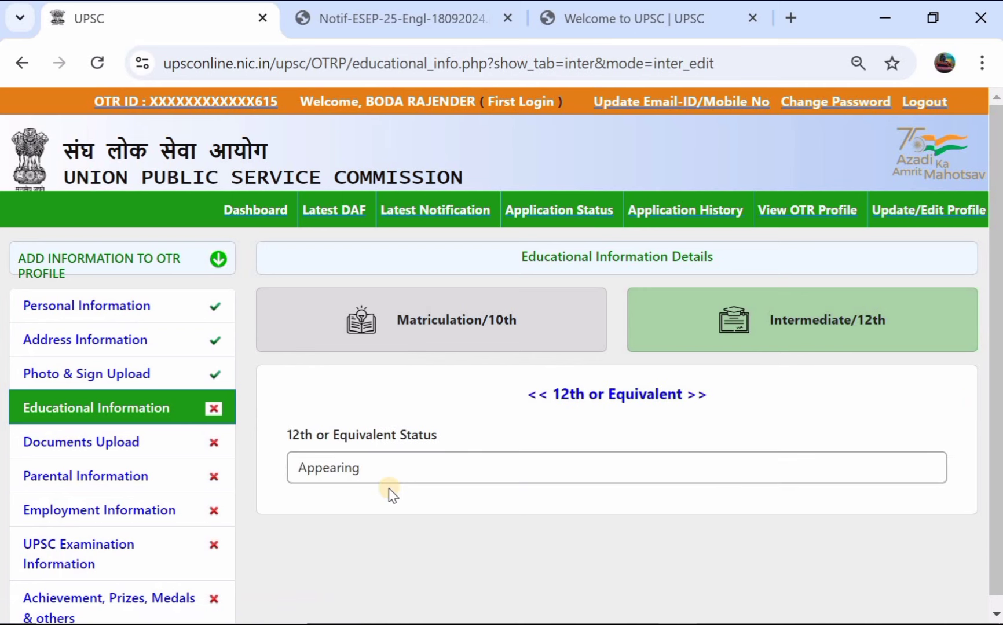
{"action": "left_click", "coordinate": [388, 475]}
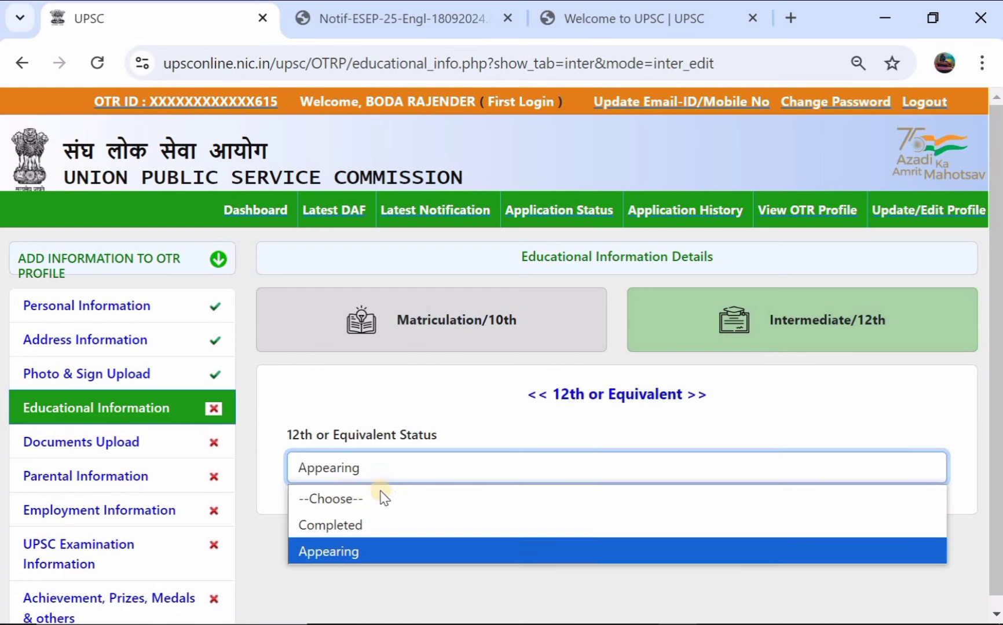
{"action": "left_click", "coordinate": [365, 520]}
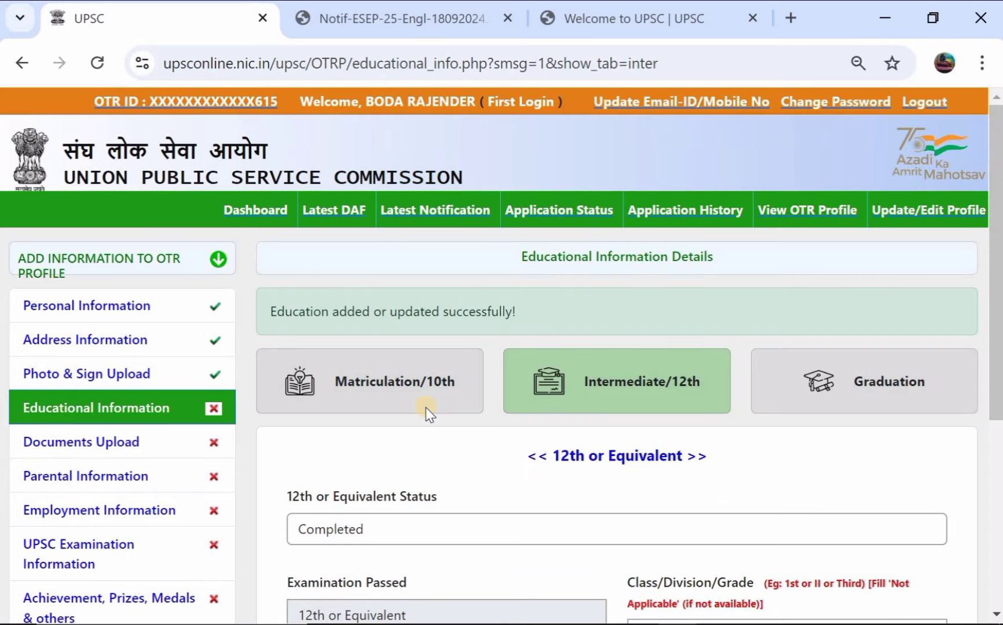
{"action": "scroll", "coordinate": [426, 408], "scroll_direction": "down", "scroll_amount": 3}
{"action": "scroll", "coordinate": [429, 412], "scroll_direction": "down", "scroll_amount": 2}
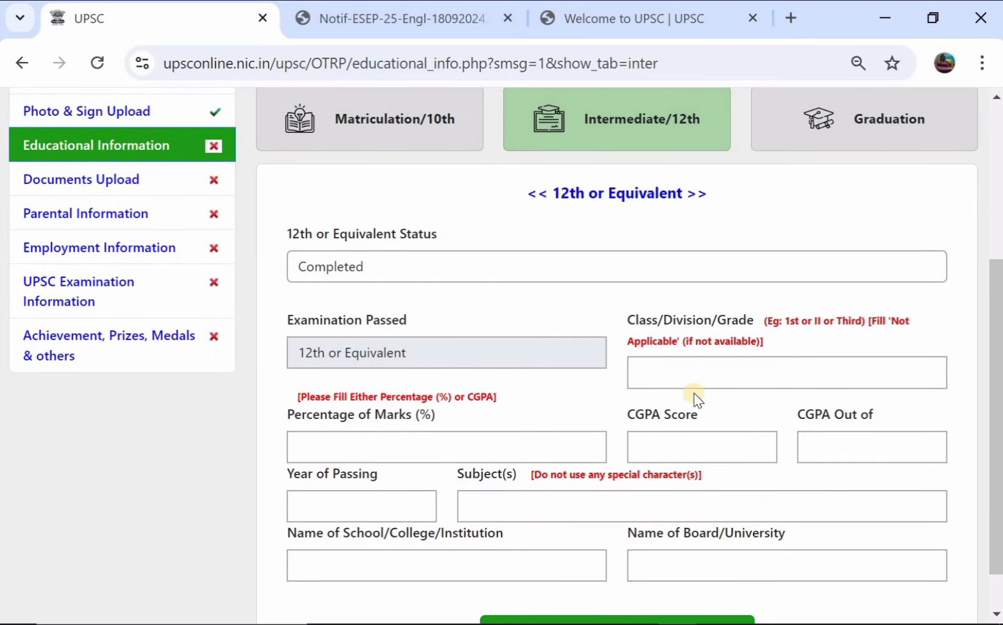
Step: Enter 12th grade 2nd, 87 percent marks and passing year 2019
{"action": "left_click", "coordinate": [728, 370]}
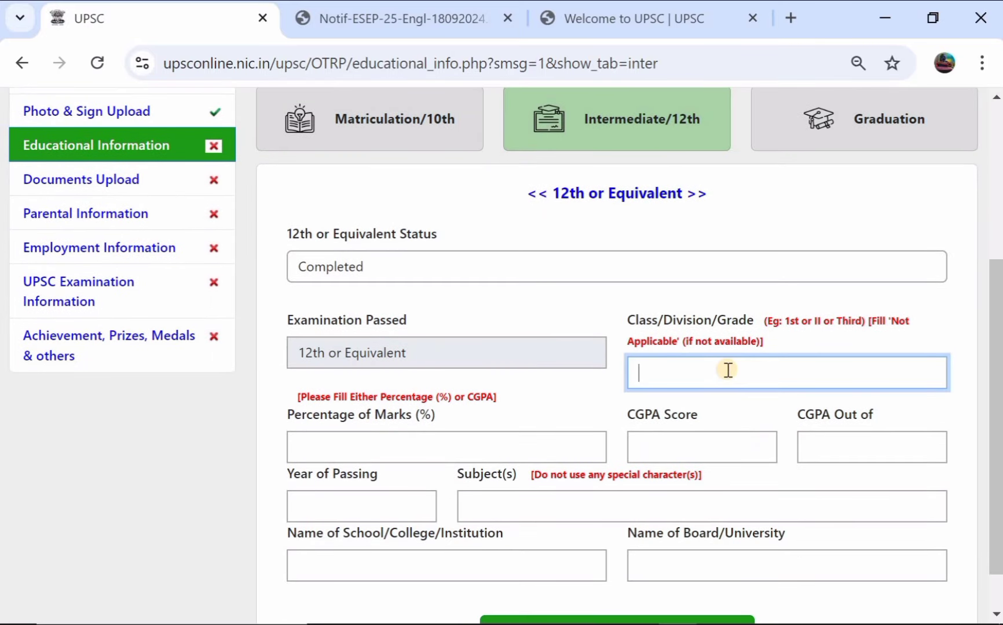
{"action": "scroll", "coordinate": [728, 370], "scroll_direction": "down", "scroll_amount": 1}
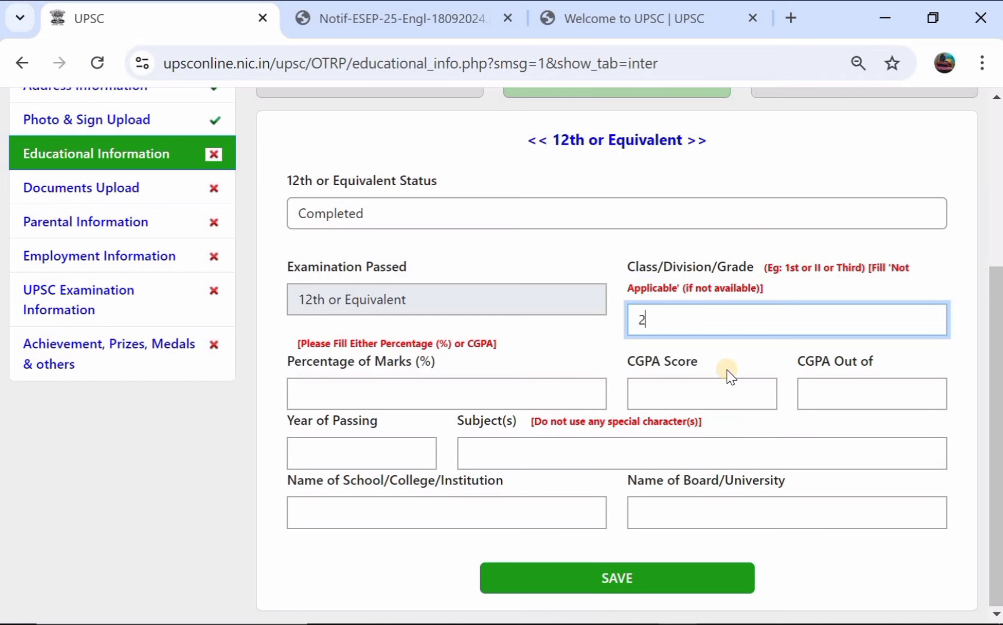
{"action": "type", "text": "2nd"}
{"action": "left_click", "coordinate": [417, 393]}
{"action": "type", "text": "7"}
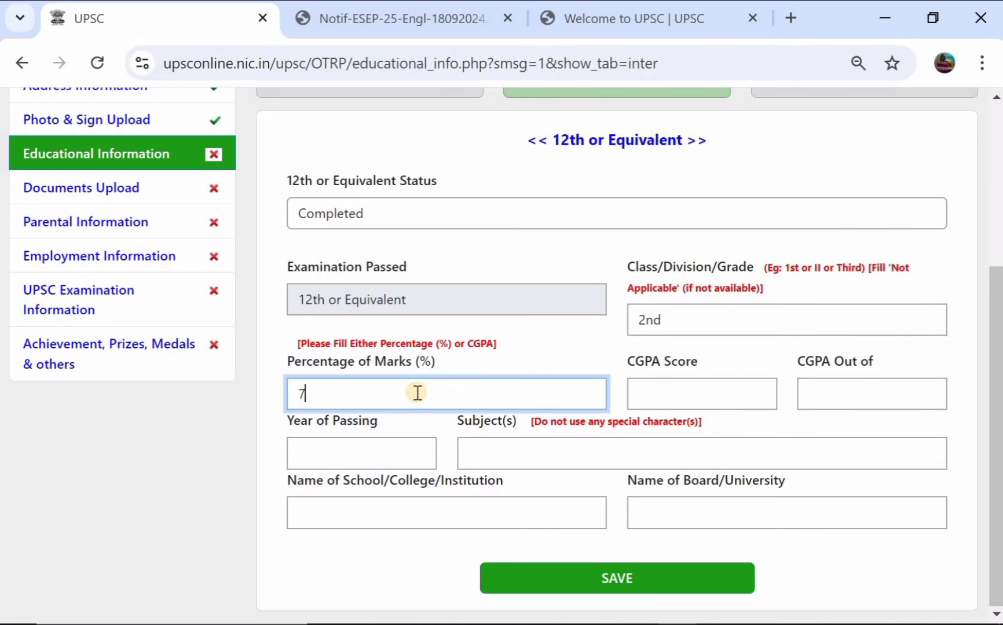
{"action": "type", "text": "8"}
{"action": "type", "text": "4"}
{"action": "type", "text": "87"}
{"action": "left_click", "coordinate": [374, 452]}
{"action": "type", "text": "2"}
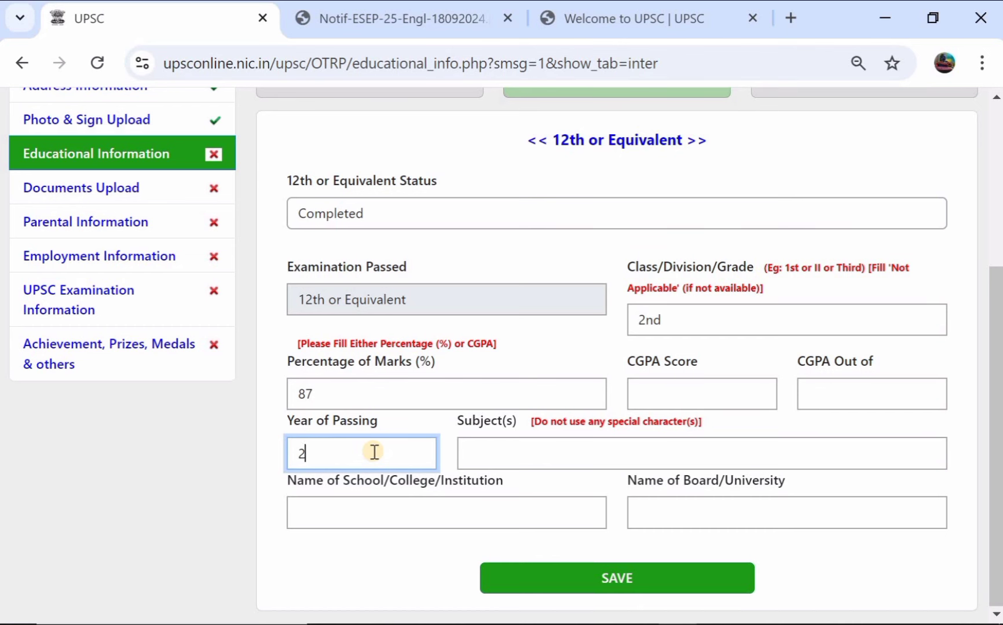
{"action": "type", "text": "019"}
Step: Enter 12th subjects 'all', school 'iasue' and board 'ts board'
{"action": "left_click", "coordinate": [491, 455]}
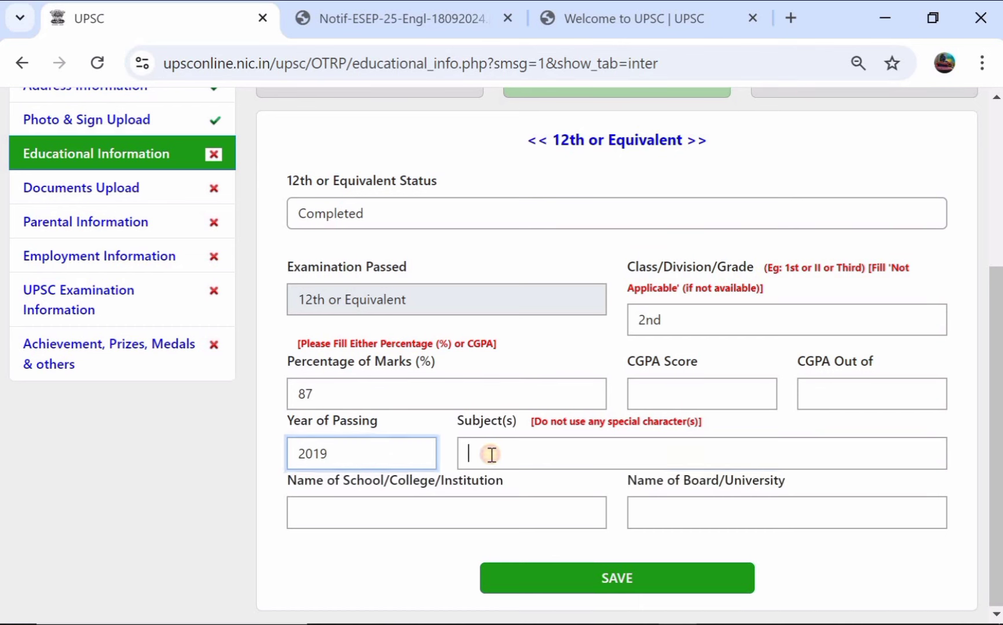
{"action": "type", "text": "t"}
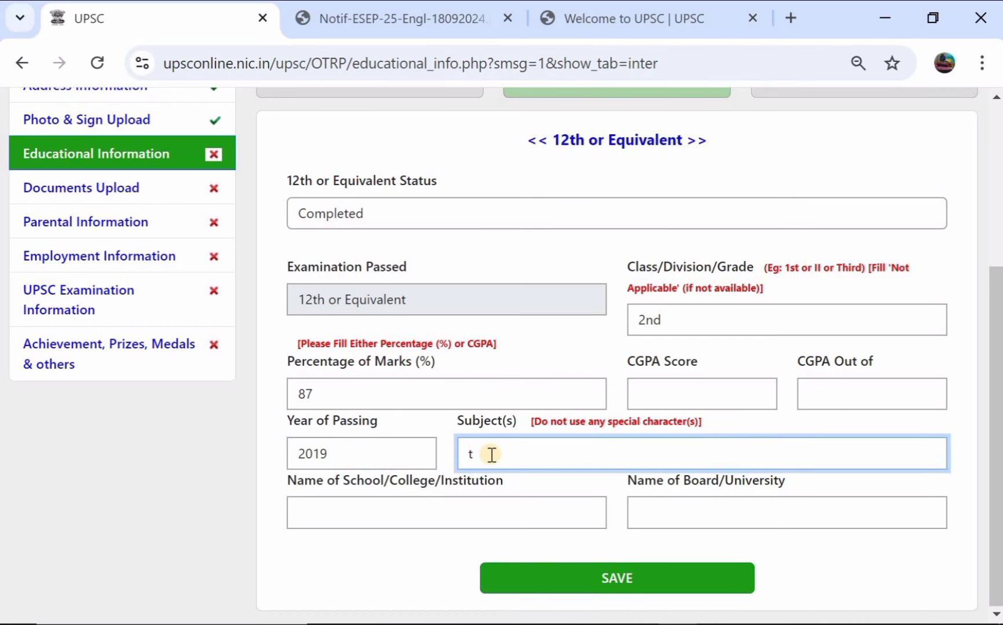
{"action": "type", "text": "all"}
{"action": "left_click", "coordinate": [384, 519]}
{"action": "type", "text": "iasue"}
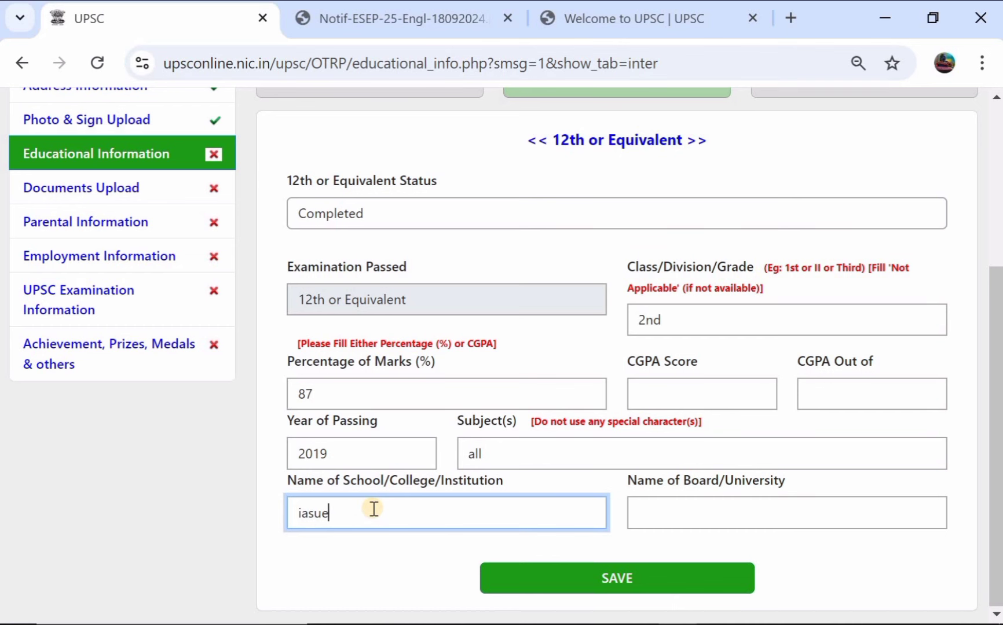
{"action": "left_click", "coordinate": [703, 522]}
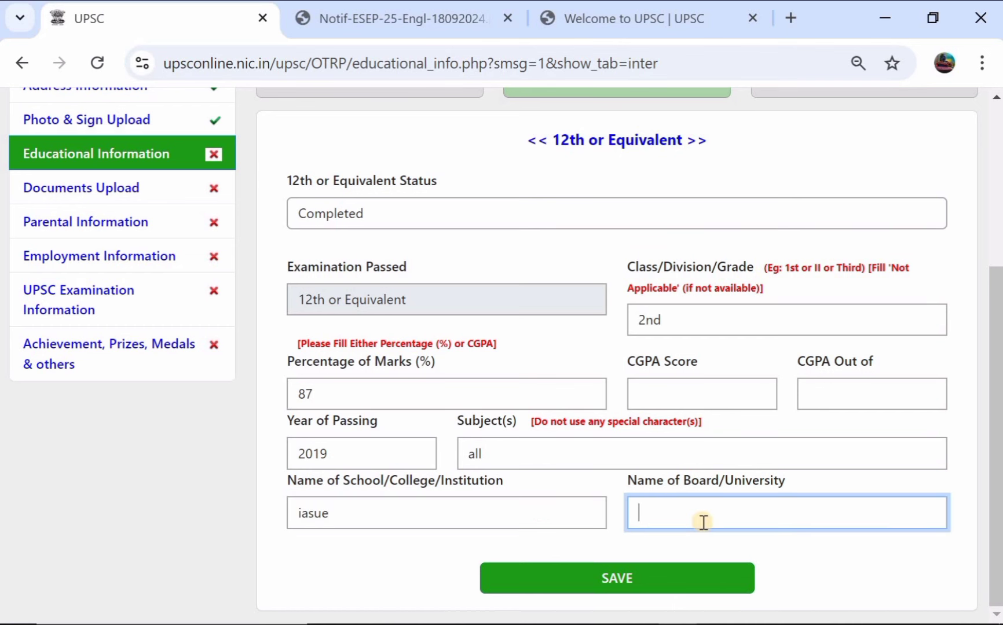
{"action": "type", "text": "ts board"}
Step: Save the 12th details and set the Graduation status to Appearing
{"action": "left_click", "coordinate": [633, 574]}
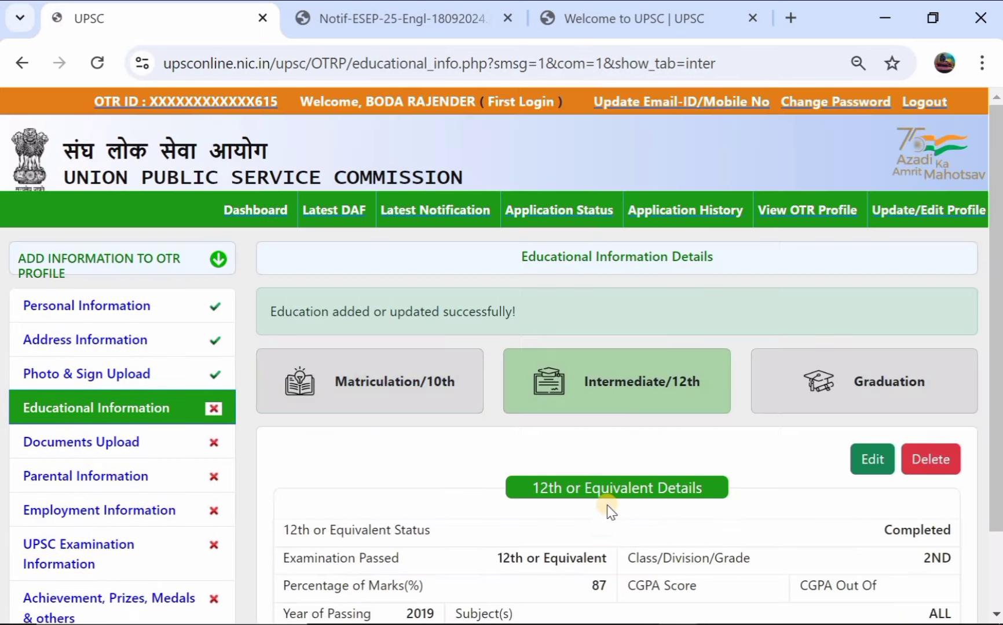
{"action": "scroll", "coordinate": [637, 429], "scroll_direction": "down", "scroll_amount": 1}
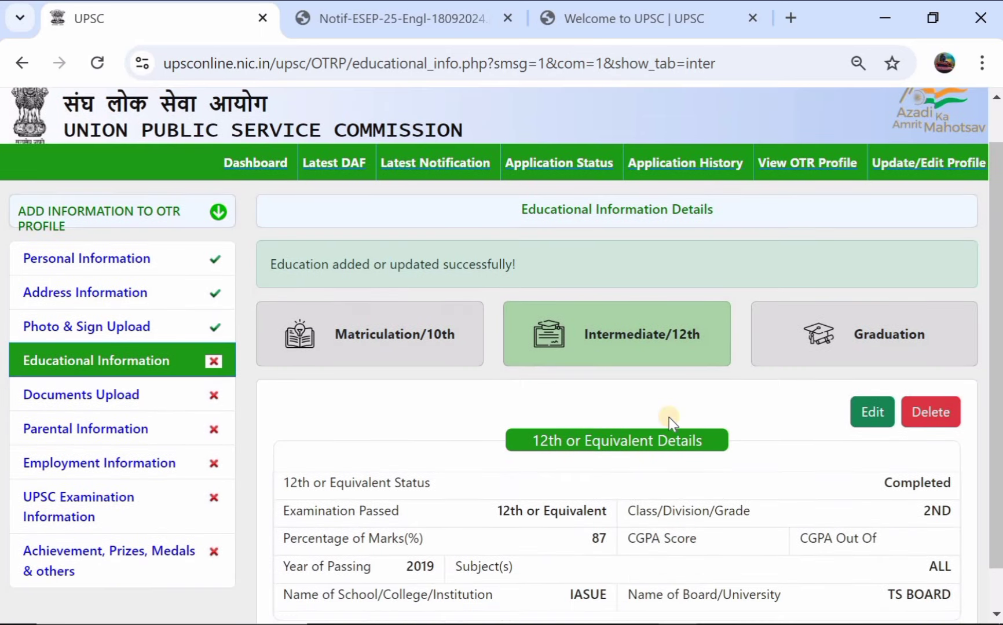
{"action": "left_click", "coordinate": [866, 330]}
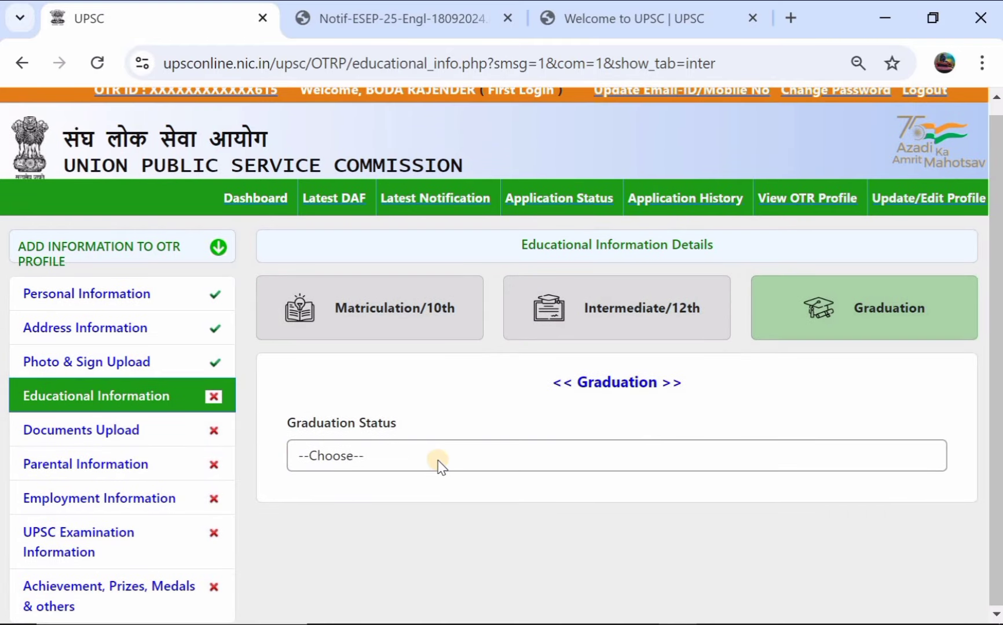
{"action": "left_click", "coordinate": [437, 459]}
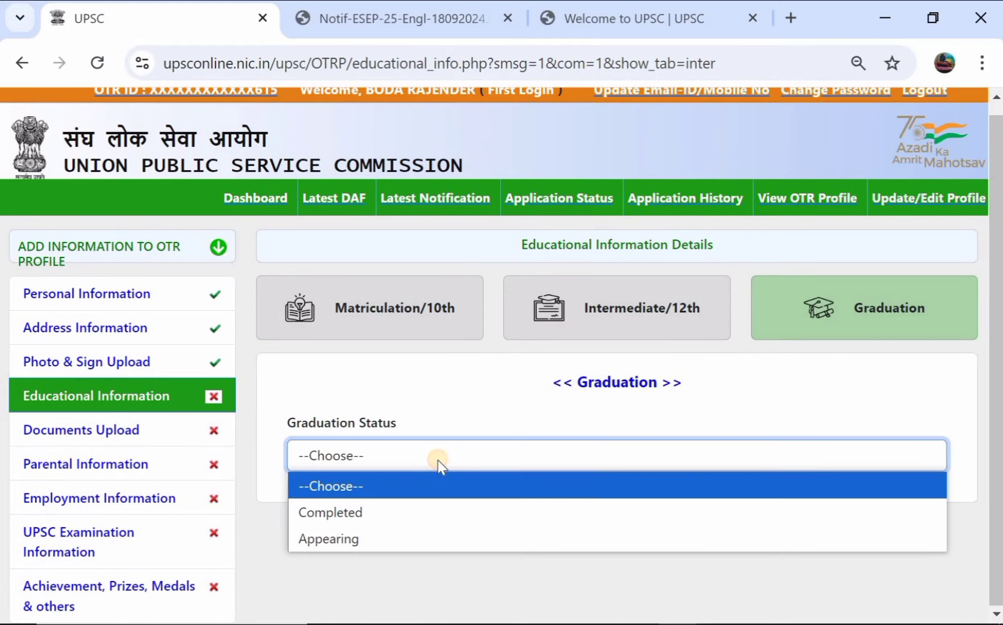
{"action": "left_click", "coordinate": [392, 536]}
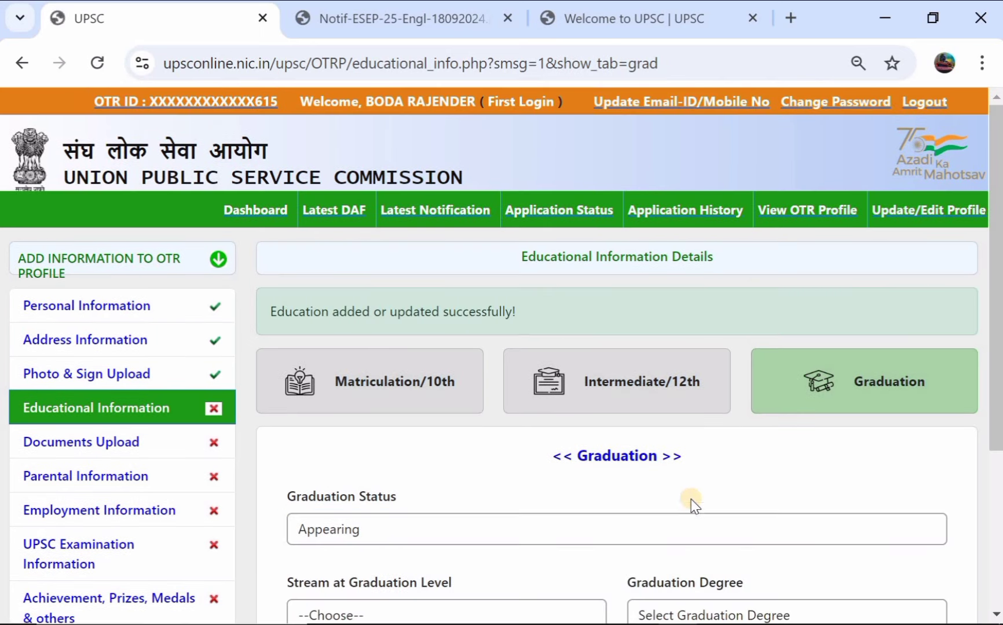
Step: Choose Engineering as the graduation stream and B.A. as the degree
{"action": "scroll", "coordinate": [731, 485], "scroll_direction": "down", "scroll_amount": 2}
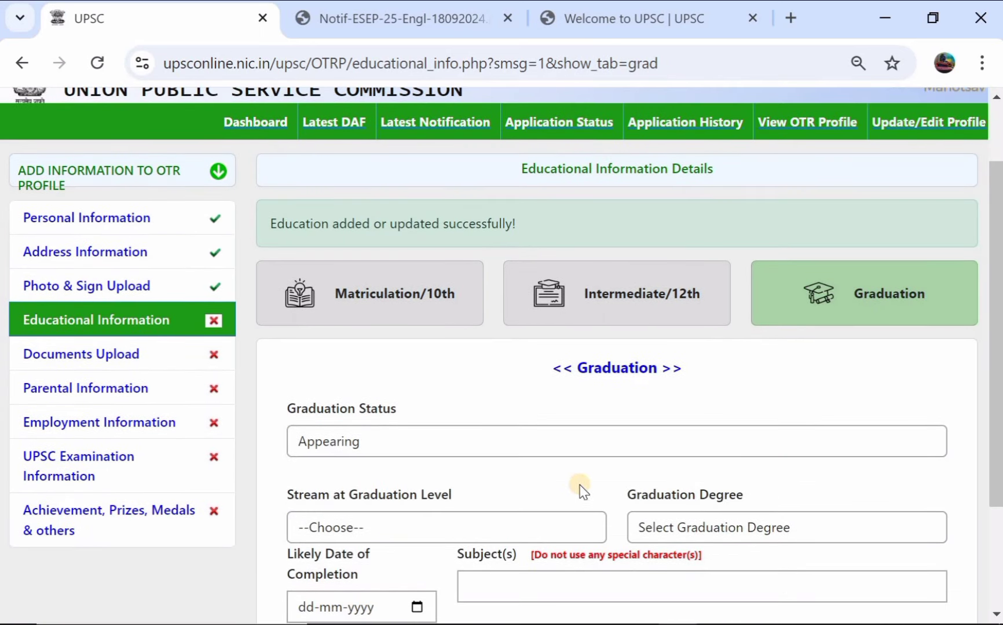
{"action": "scroll", "coordinate": [521, 491], "scroll_direction": "down", "scroll_amount": 2}
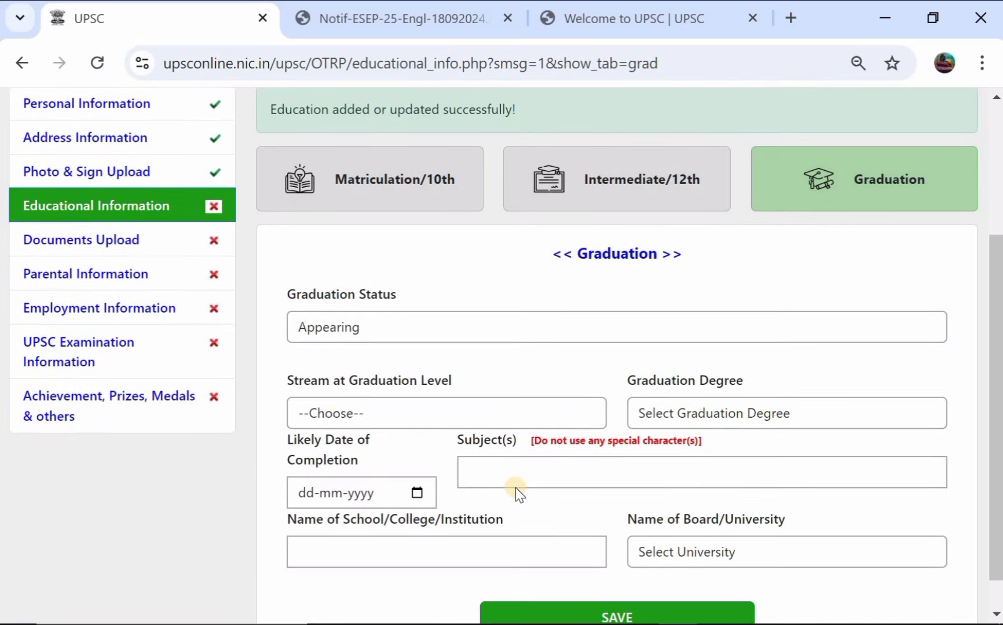
{"action": "left_click", "coordinate": [332, 411]}
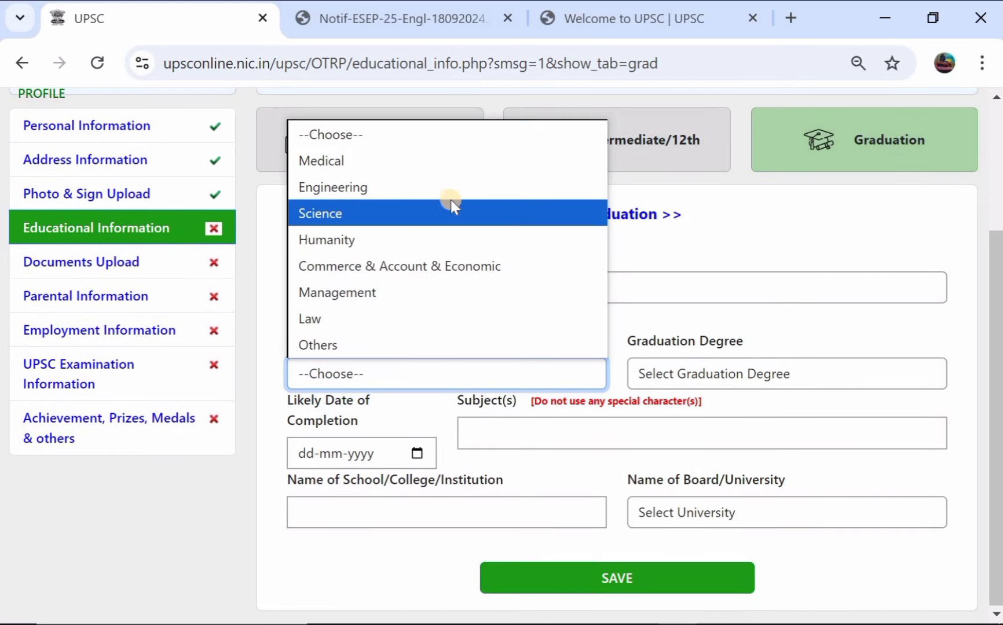
{"action": "left_click", "coordinate": [454, 191]}
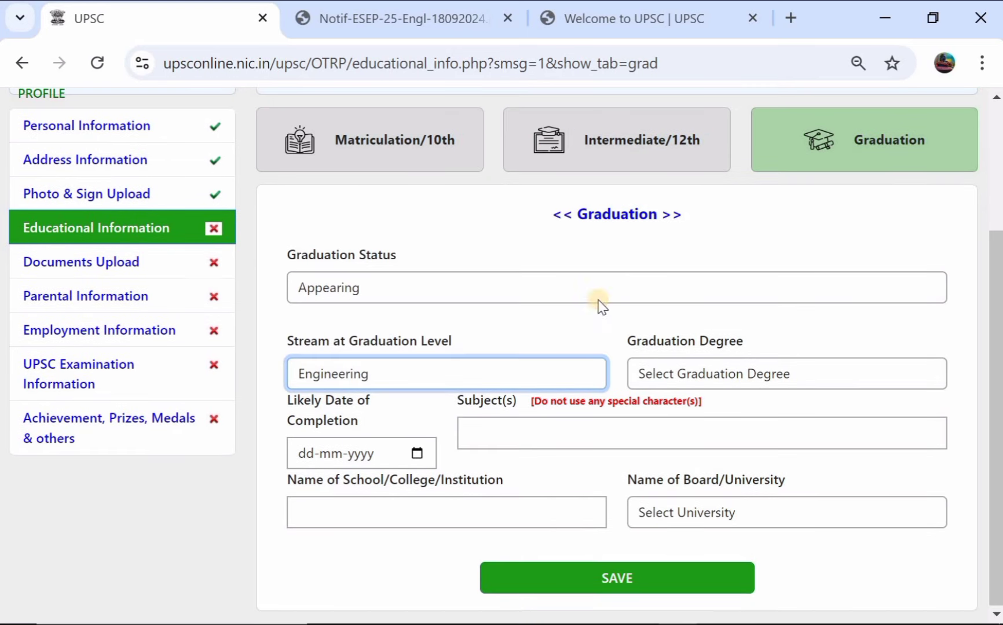
{"action": "left_click", "coordinate": [676, 375]}
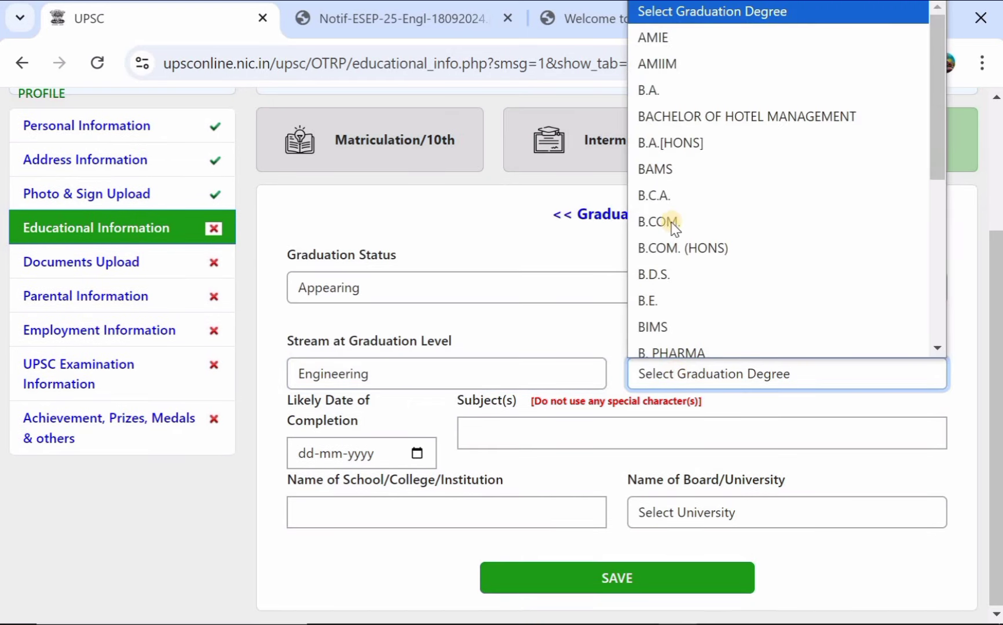
{"action": "left_click", "coordinate": [698, 87]}
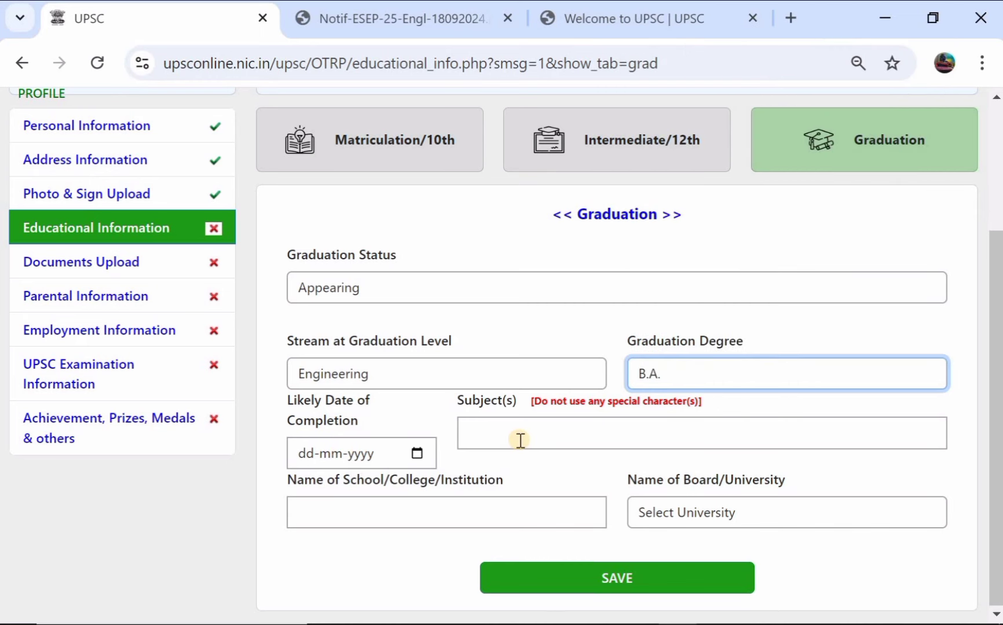
{"action": "scroll", "coordinate": [529, 400], "scroll_direction": "up", "scroll_amount": 1}
{"action": "left_click", "coordinate": [559, 322]}
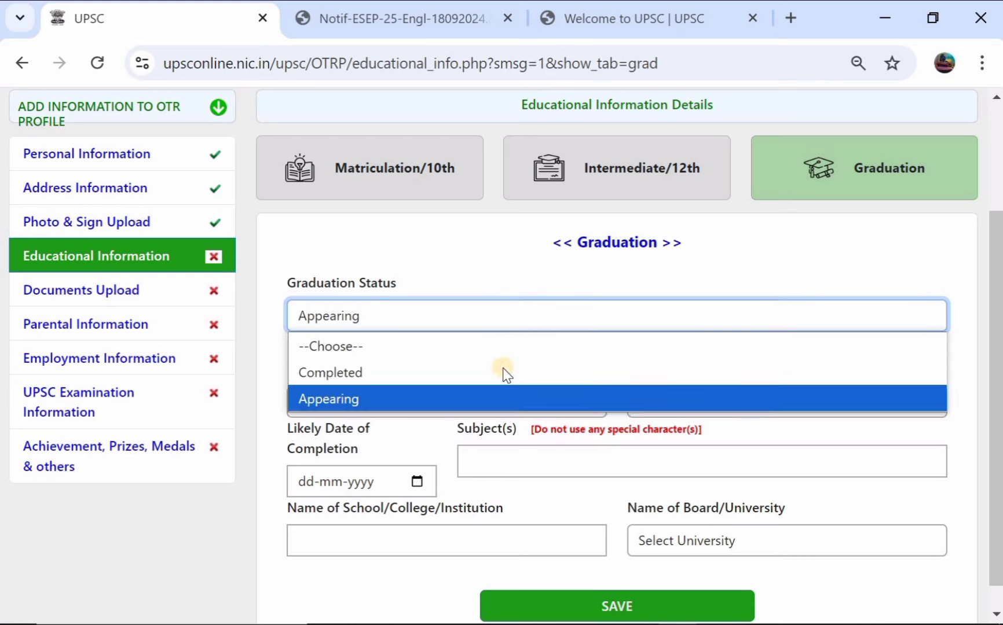
Step: Change graduation status to Completed and reselect Engineering stream and B.A. degree
{"action": "left_click", "coordinate": [480, 372]}
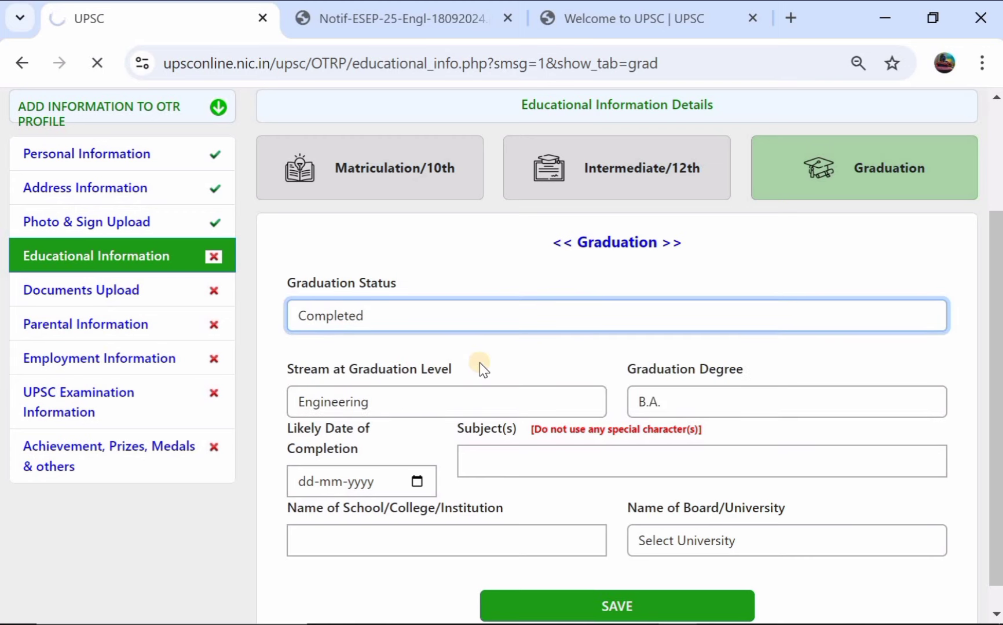
{"action": "scroll", "coordinate": [479, 362], "scroll_direction": "down", "scroll_amount": 3}
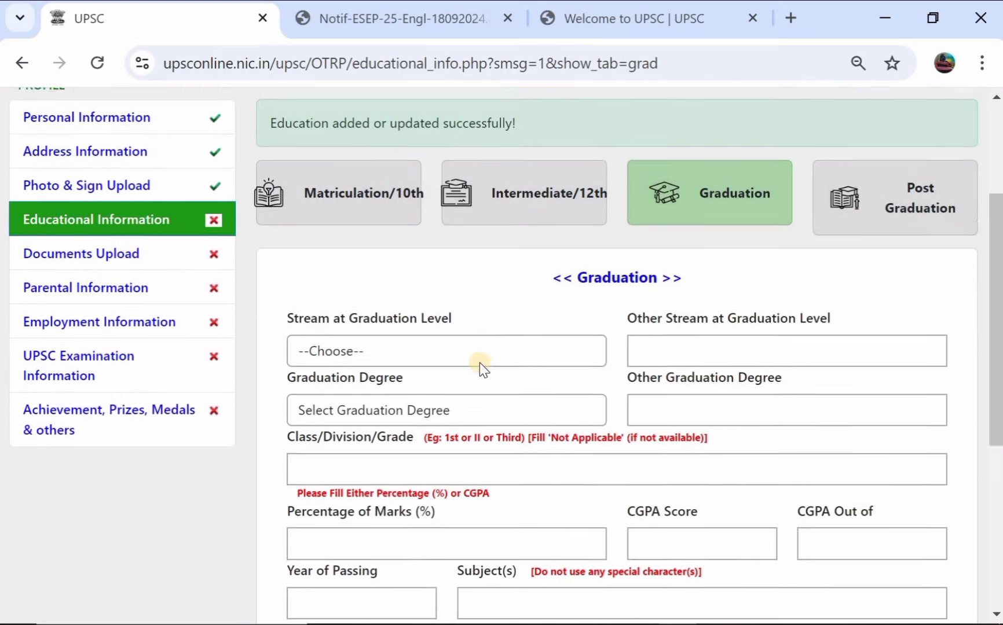
{"action": "left_click", "coordinate": [404, 348]}
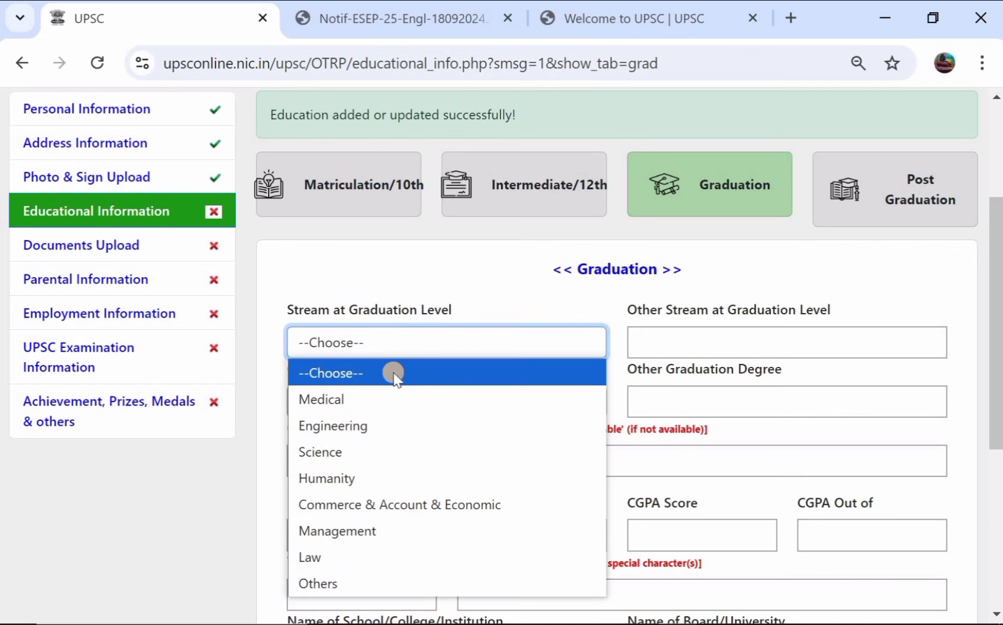
{"action": "left_click", "coordinate": [374, 417]}
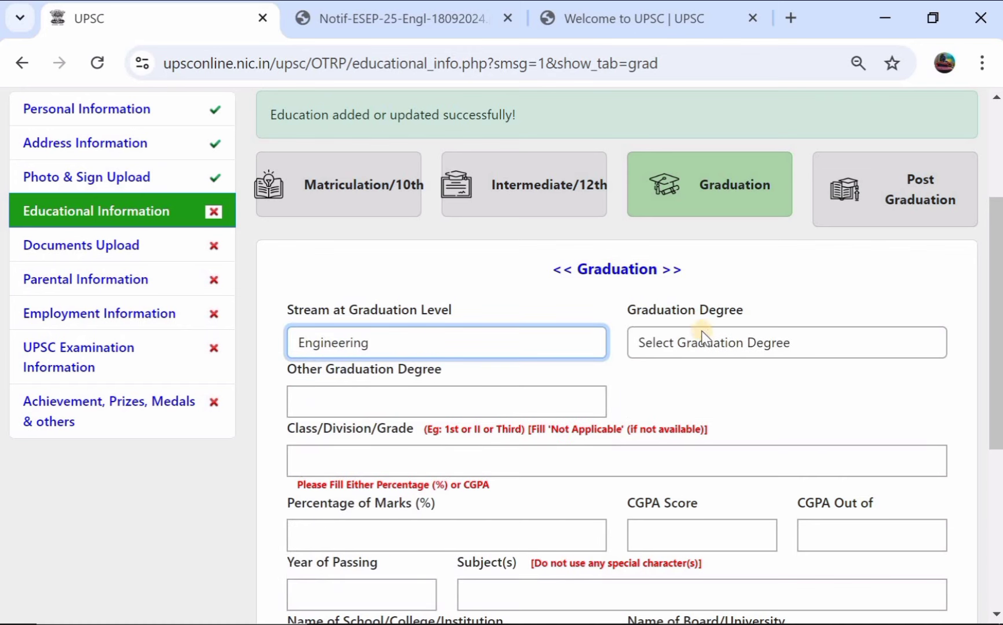
{"action": "scroll", "coordinate": [701, 331], "scroll_direction": "down", "scroll_amount": 1}
{"action": "left_click", "coordinate": [737, 281]}
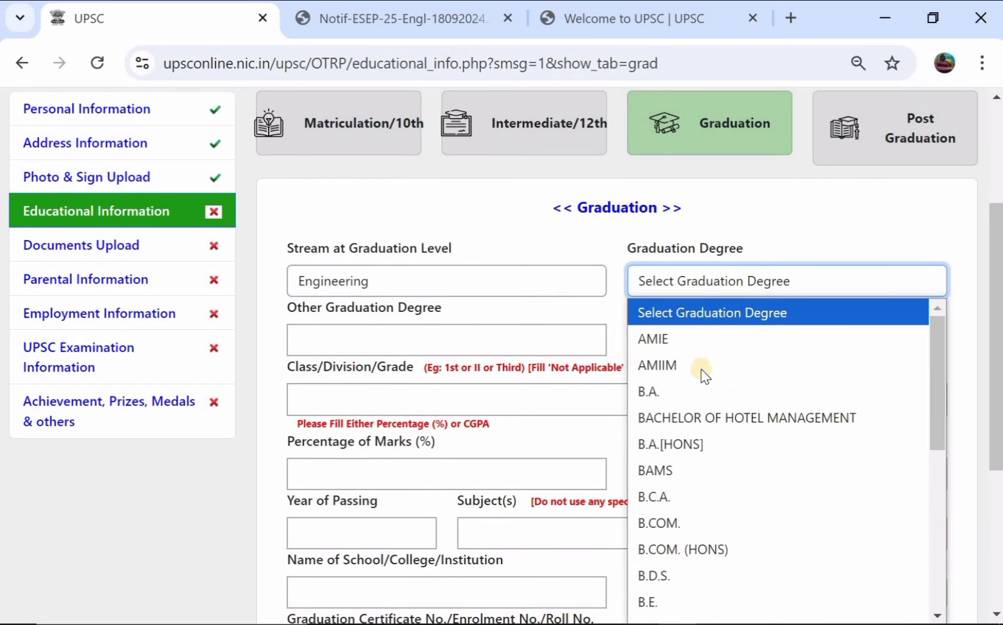
{"action": "left_click", "coordinate": [692, 394]}
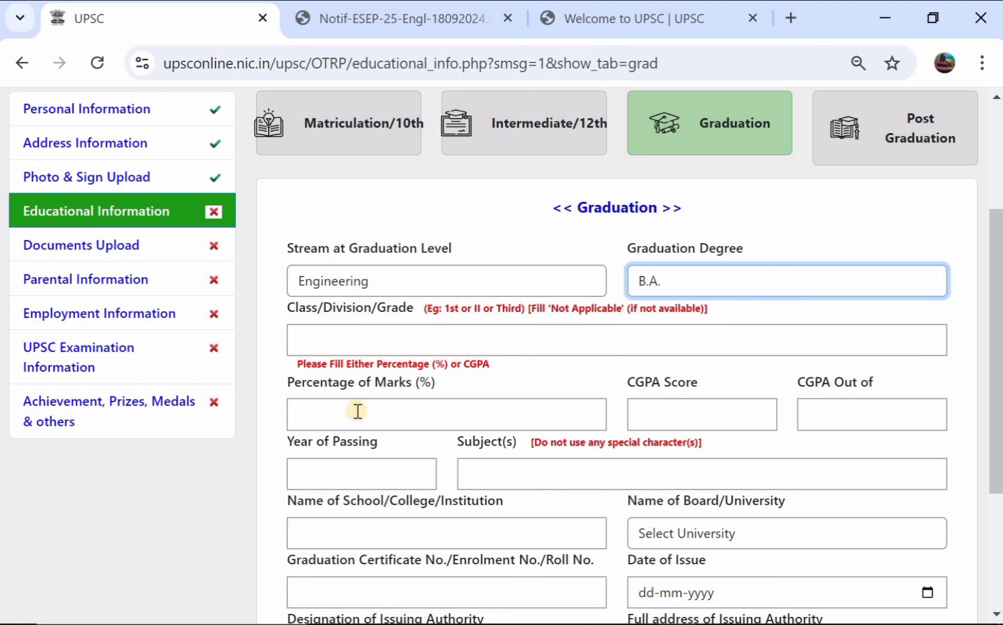
Step: Enter graduation grade, 85 percent, passing year 2024, subjects 'all' and institution 'TUA'
{"action": "left_click", "coordinate": [363, 340]}
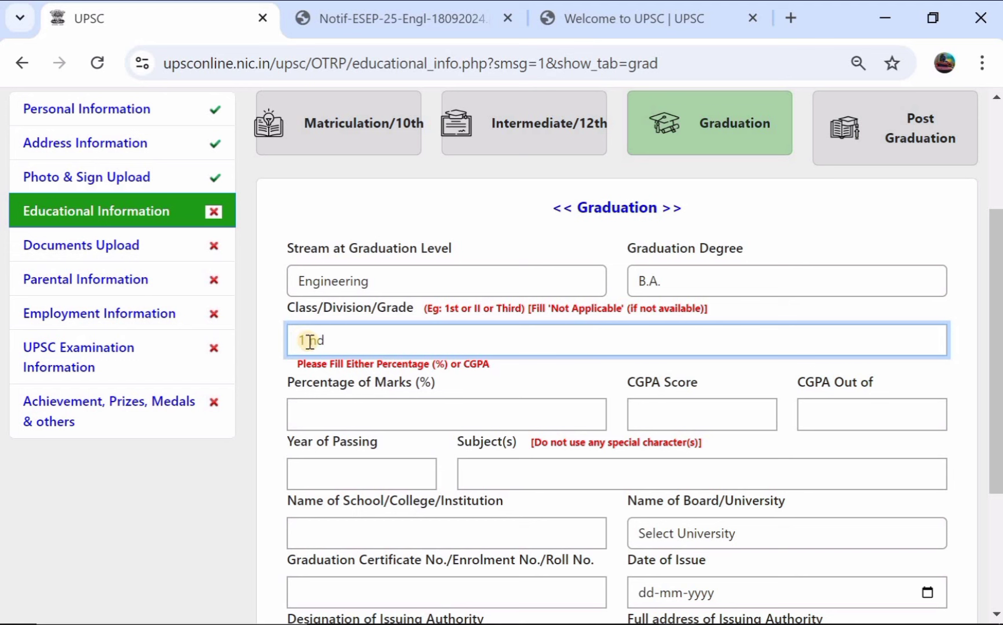
{"action": "left_click", "coordinate": [339, 410]}
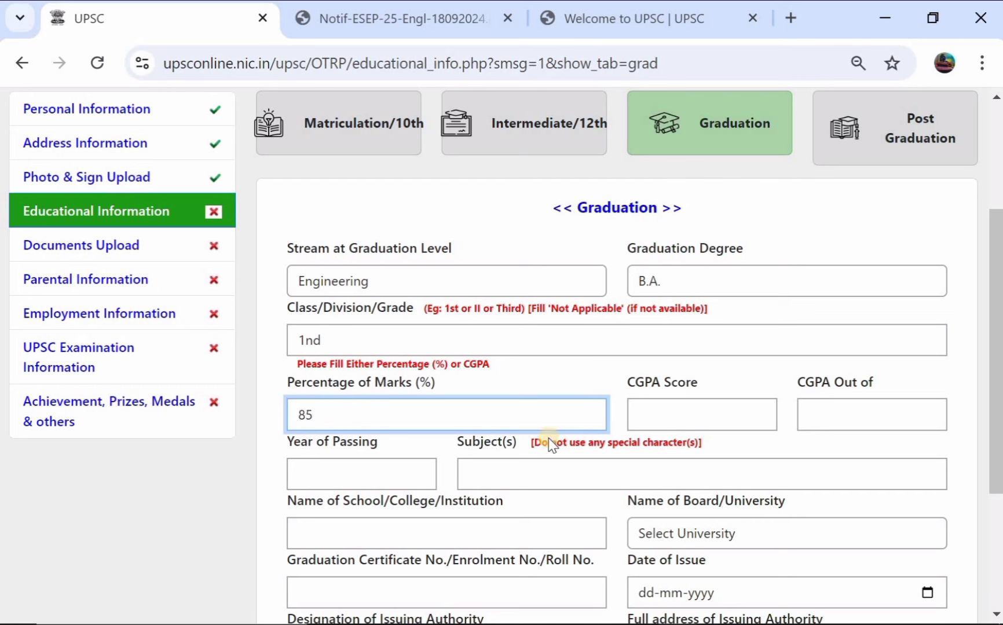
{"action": "left_click", "coordinate": [363, 466]}
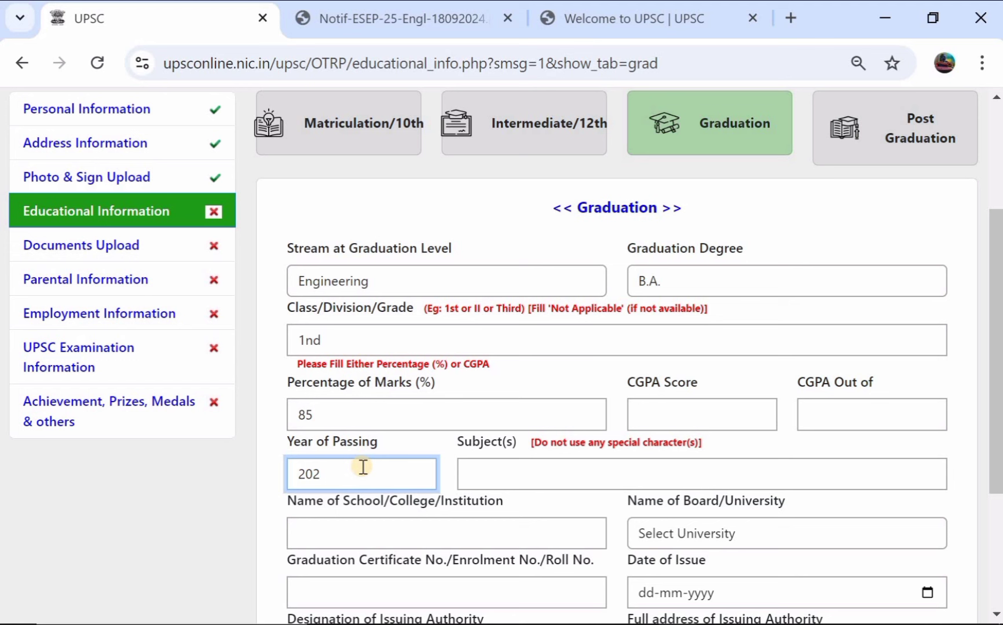
{"action": "left_click", "coordinate": [509, 476]}
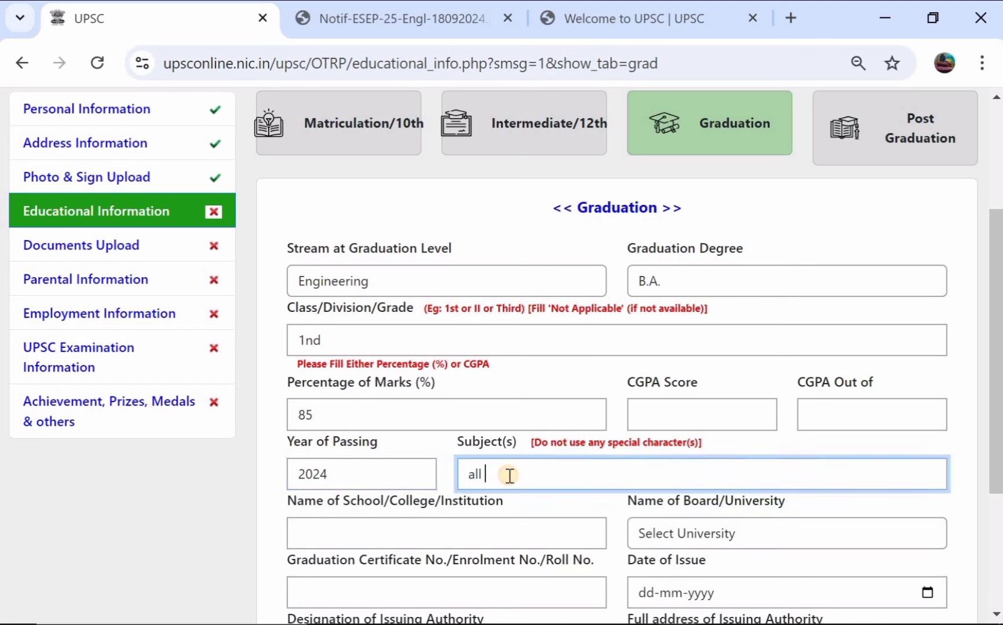
{"action": "left_click", "coordinate": [429, 533]}
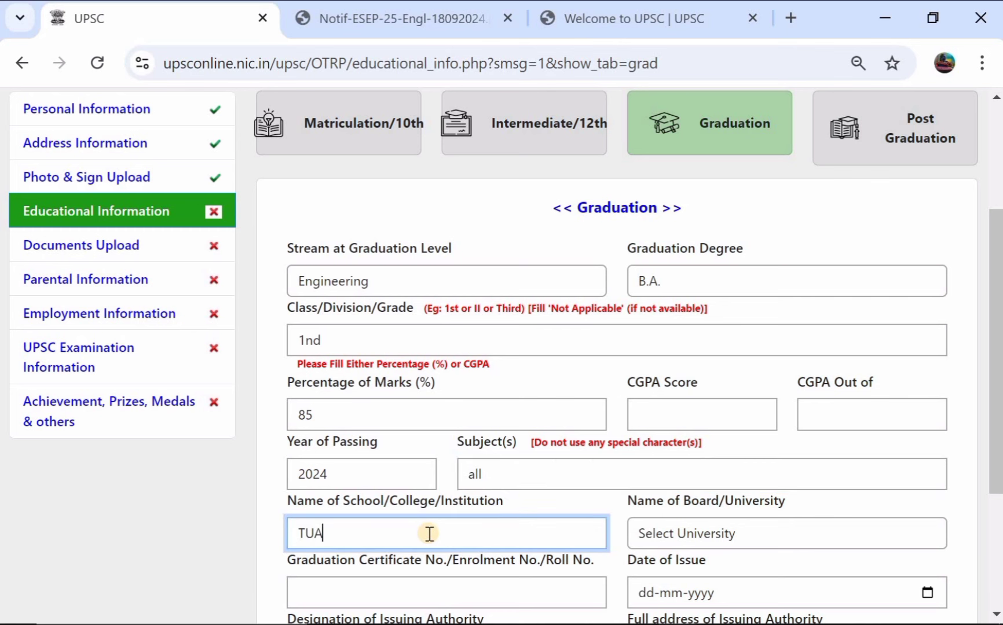
Step: Pick Rajiv Gandhi Proudyogiki Vishwavidyalaya, Bhopal as university and enter the graduation certificate number
{"action": "left_click", "coordinate": [739, 546]}
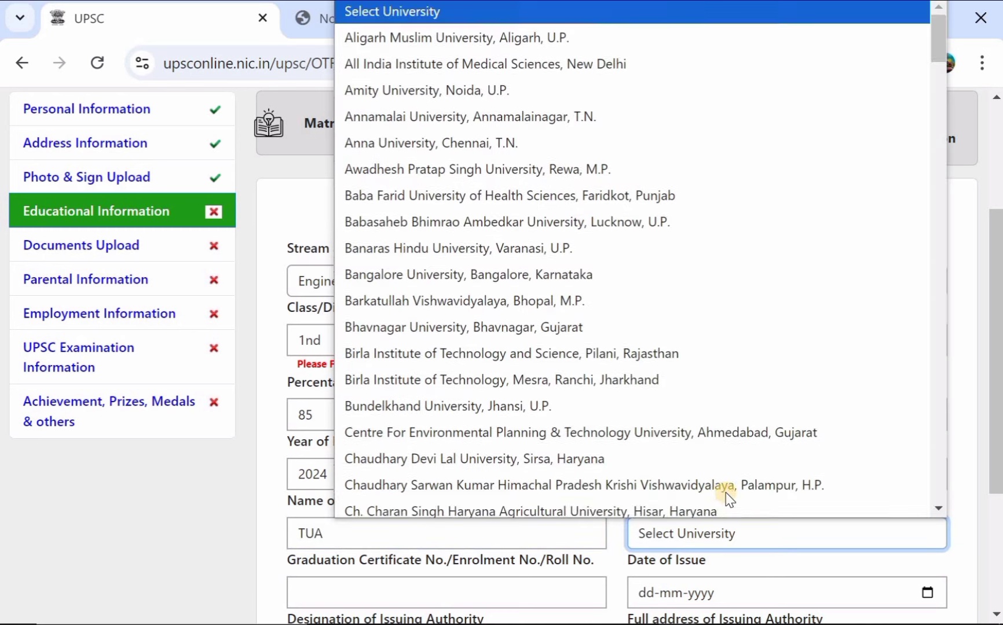
{"action": "scroll", "coordinate": [488, 204], "scroll_direction": "down", "scroll_amount": 20}
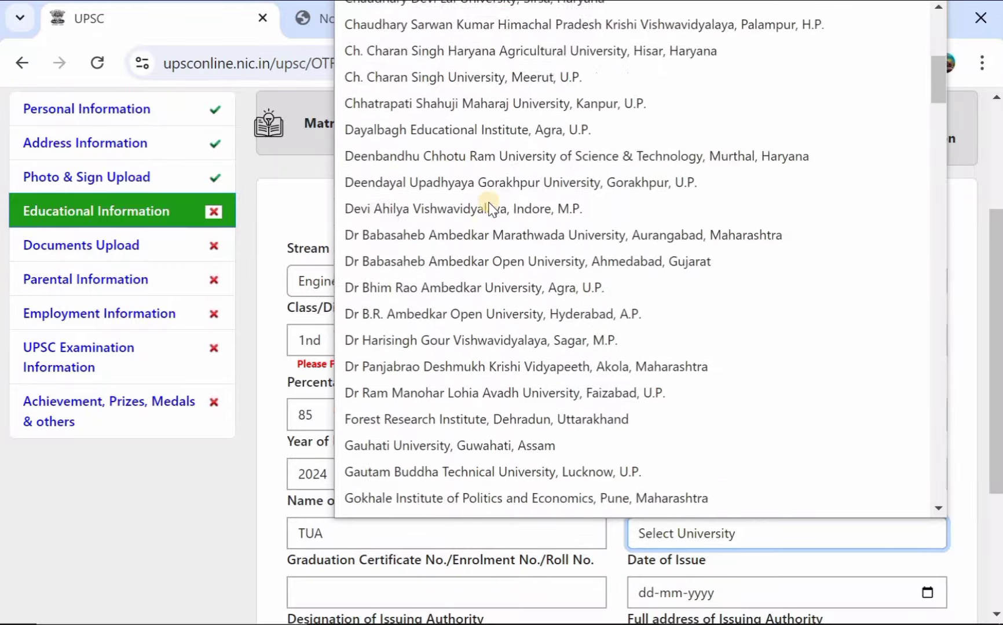
{"action": "scroll", "coordinate": [488, 205], "scroll_direction": "down", "scroll_amount": 15}
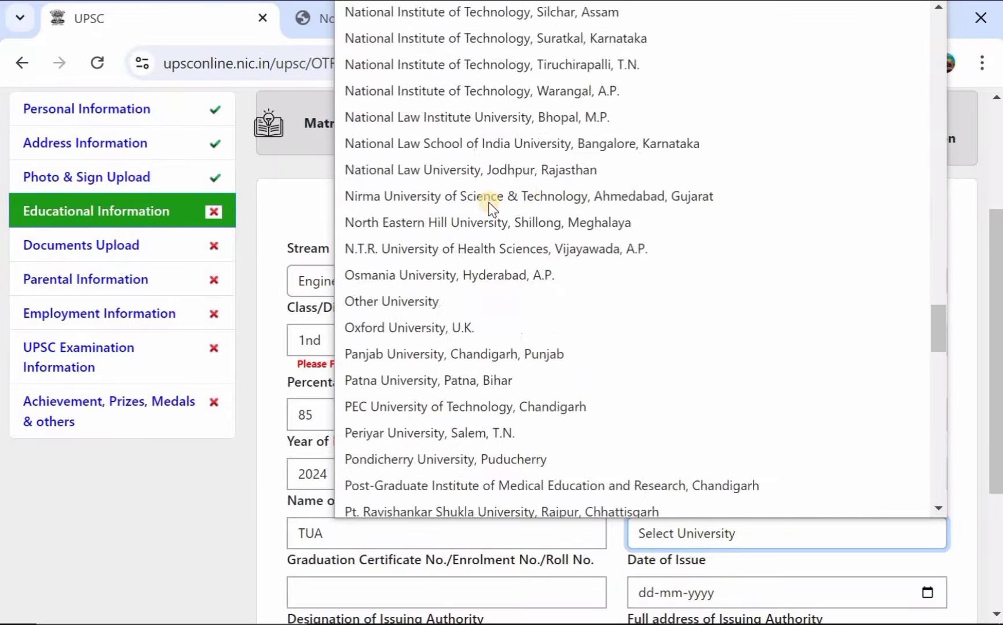
{"action": "scroll", "coordinate": [488, 206], "scroll_direction": "up", "scroll_amount": 5}
{"action": "scroll", "coordinate": [488, 207], "scroll_direction": "up", "scroll_amount": 8}
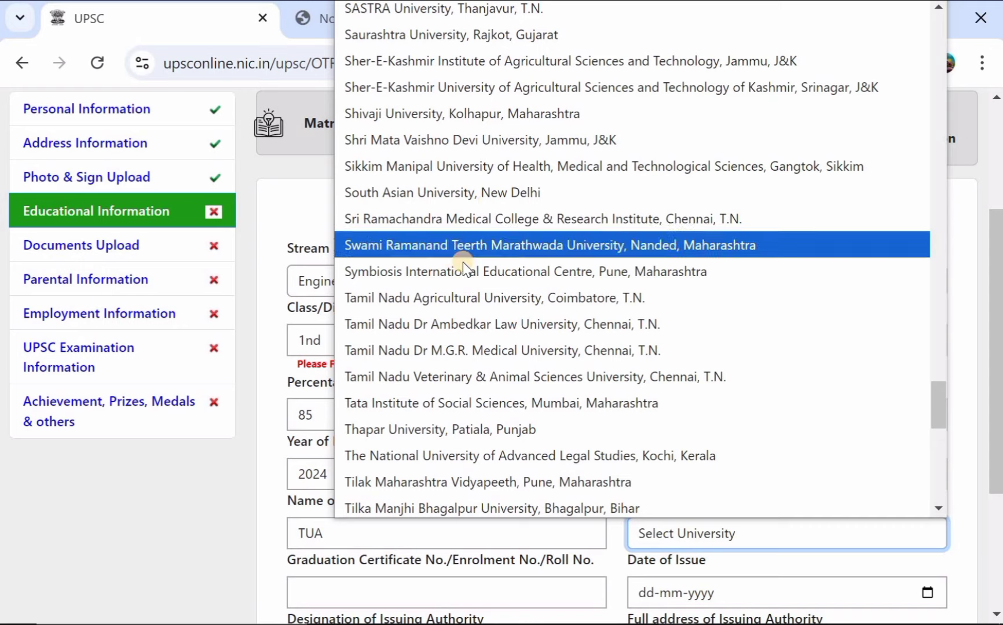
{"action": "scroll", "coordinate": [464, 262], "scroll_direction": "down", "scroll_amount": 12}
{"action": "scroll", "coordinate": [464, 262], "scroll_direction": "down", "scroll_amount": 1}
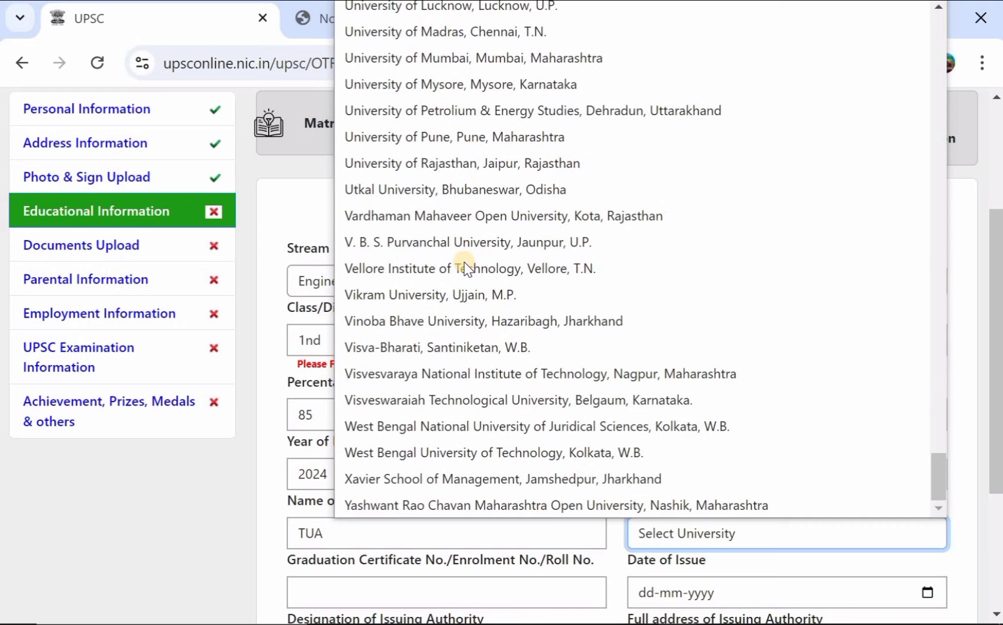
{"action": "scroll", "coordinate": [464, 262], "scroll_direction": "up", "scroll_amount": 15}
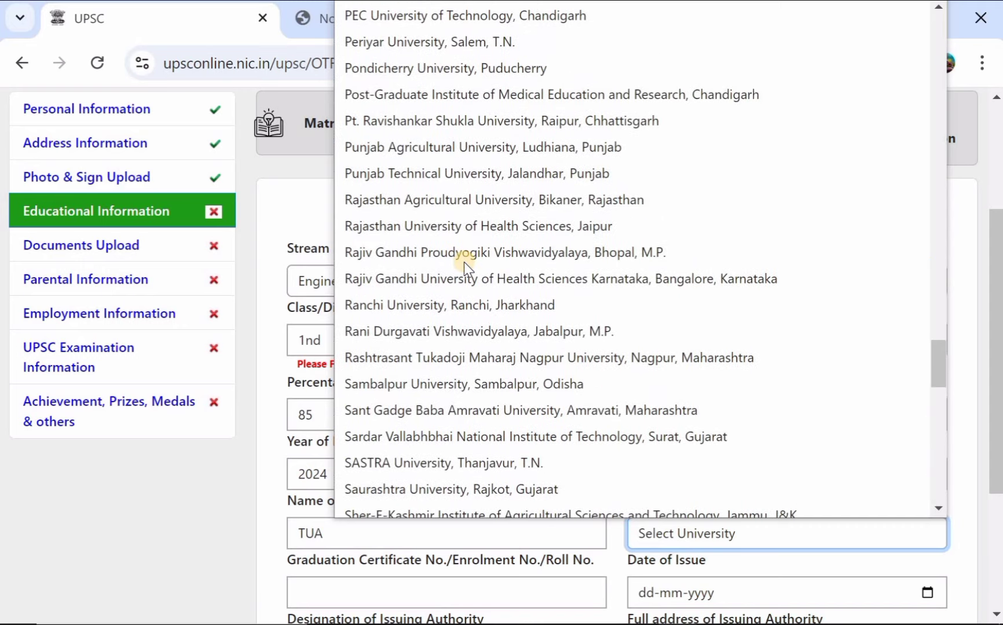
{"action": "left_click", "coordinate": [464, 263]}
{"action": "scroll", "coordinate": [464, 262], "scroll_direction": "down", "scroll_amount": 3}
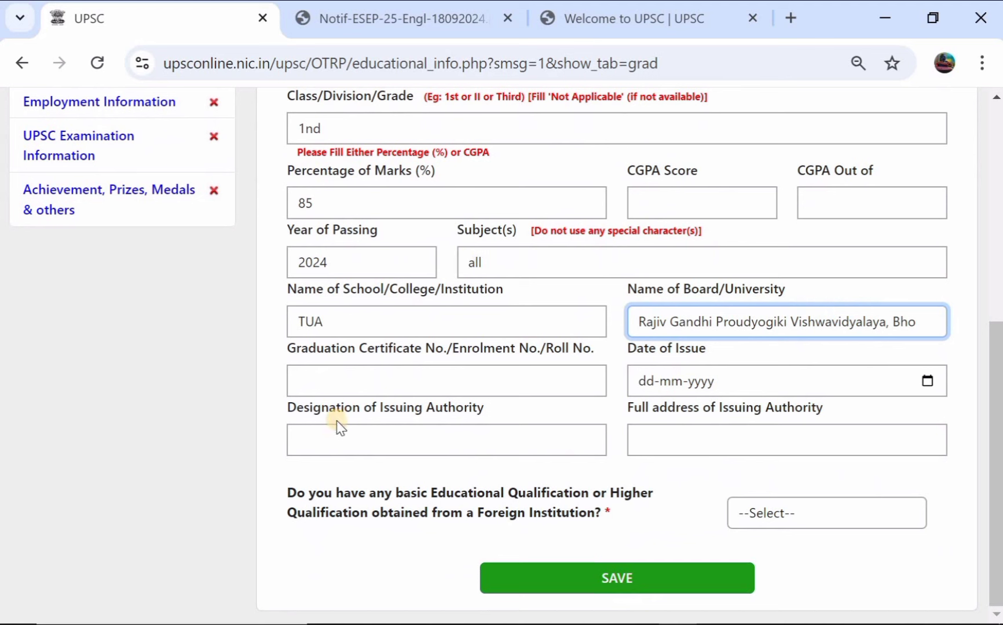
{"action": "left_click", "coordinate": [362, 377]}
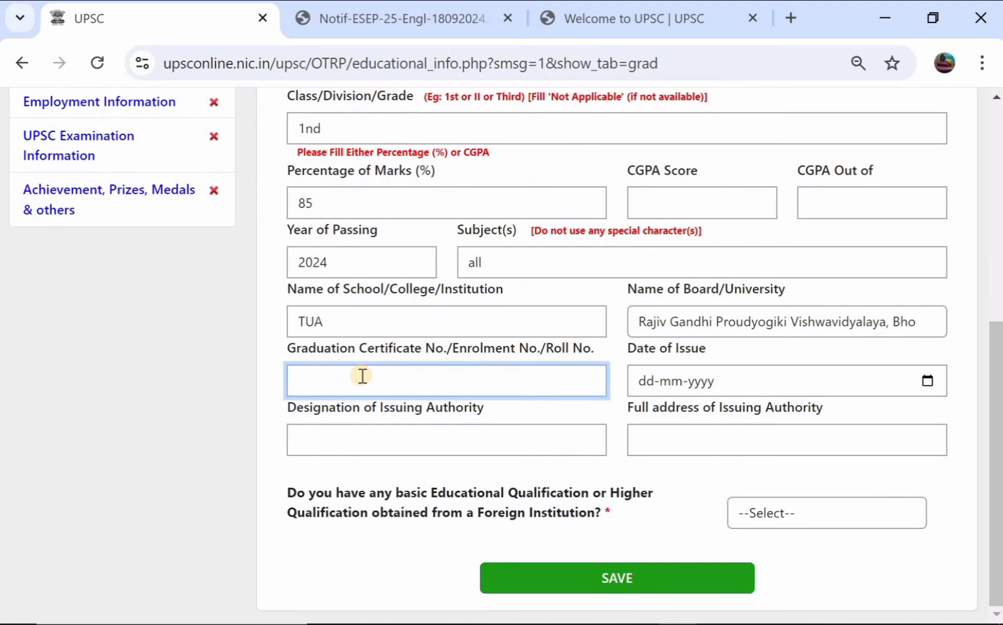
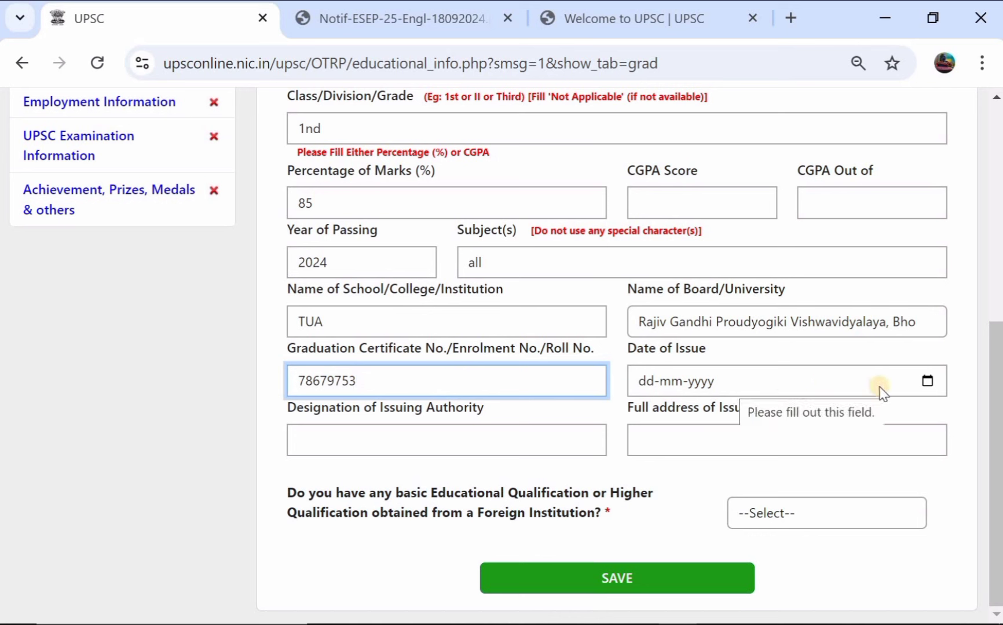
Step: Set the graduation certificate's date of issue to 24 July 2024
{"action": "left_click", "coordinate": [928, 381]}
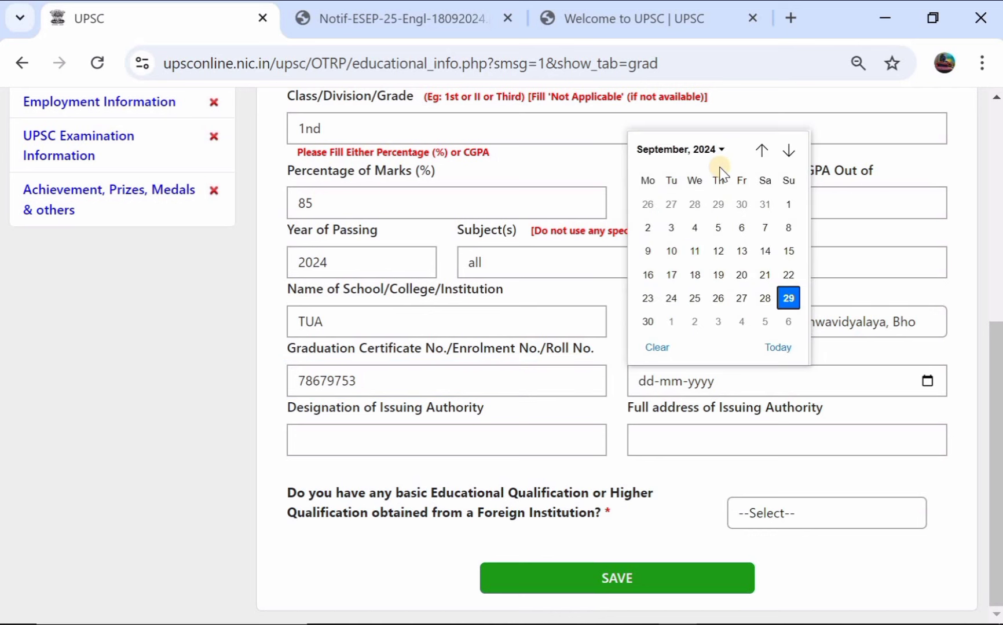
{"action": "left_click", "coordinate": [762, 149]}
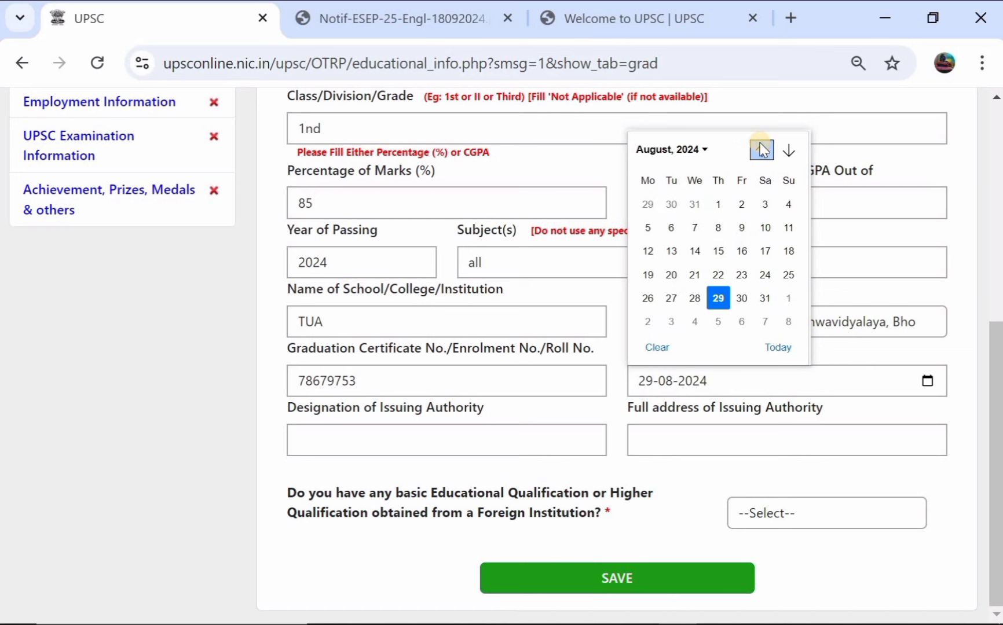
{"action": "left_click", "coordinate": [762, 149]}
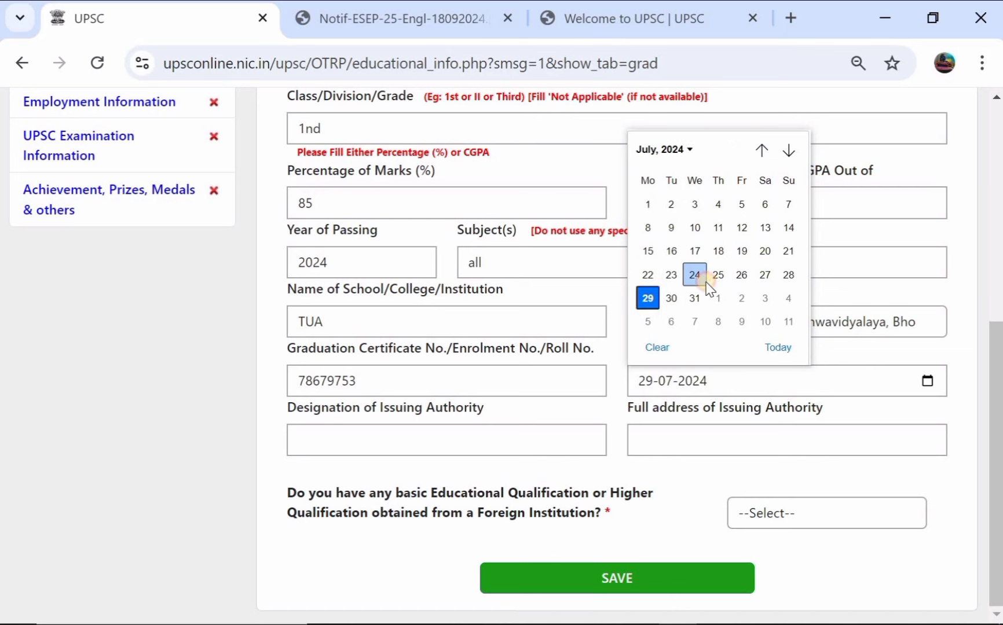
{"action": "left_click", "coordinate": [702, 277]}
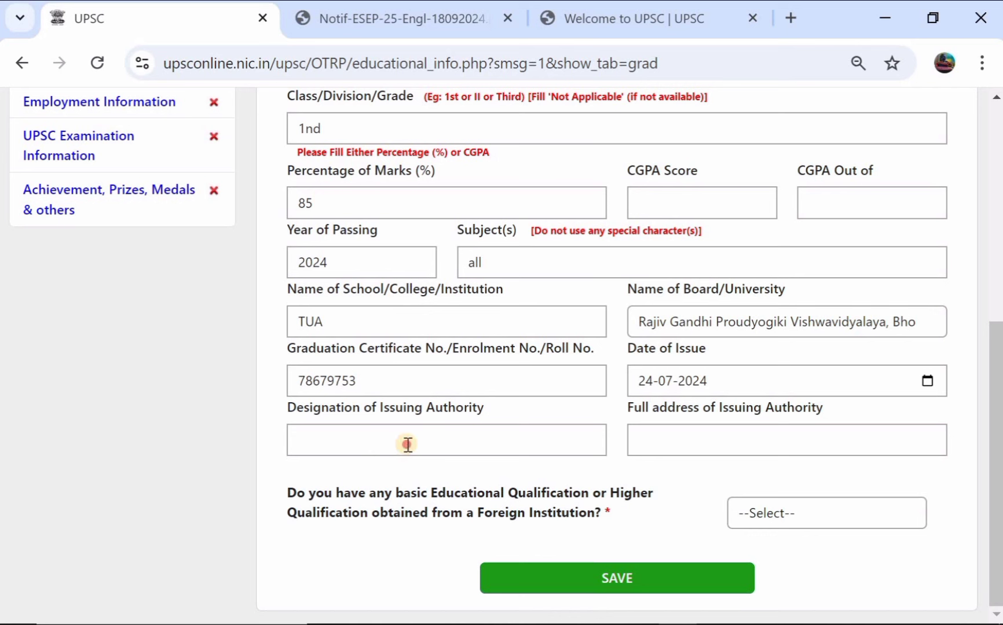
Step: Enter issuing authority UIEFYUE at EGJU4, answer NO to foreign qualification, and save
{"action": "left_click", "coordinate": [407, 444]}
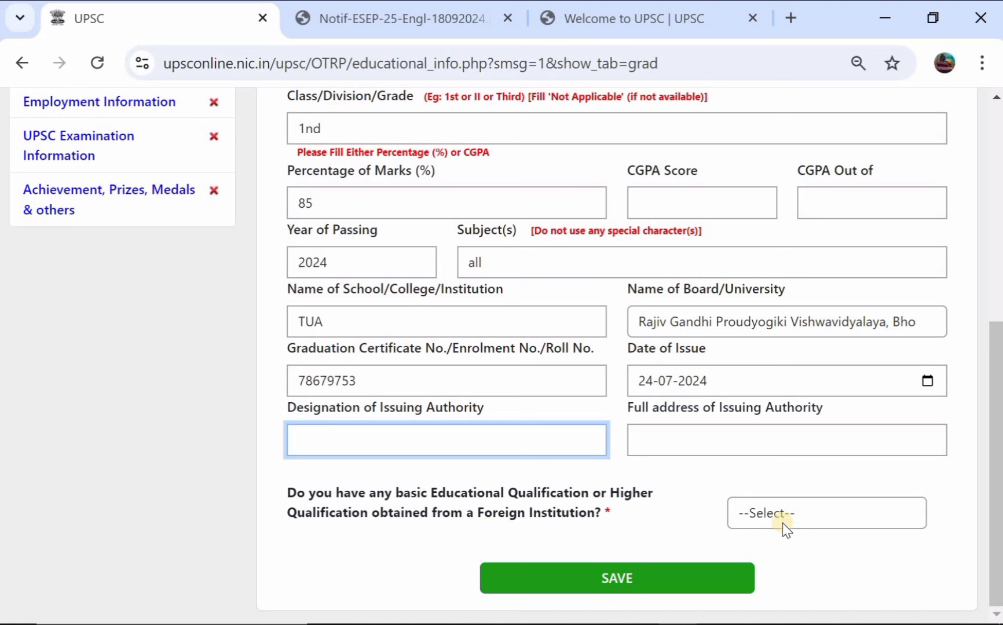
{"action": "left_click", "coordinate": [818, 512]}
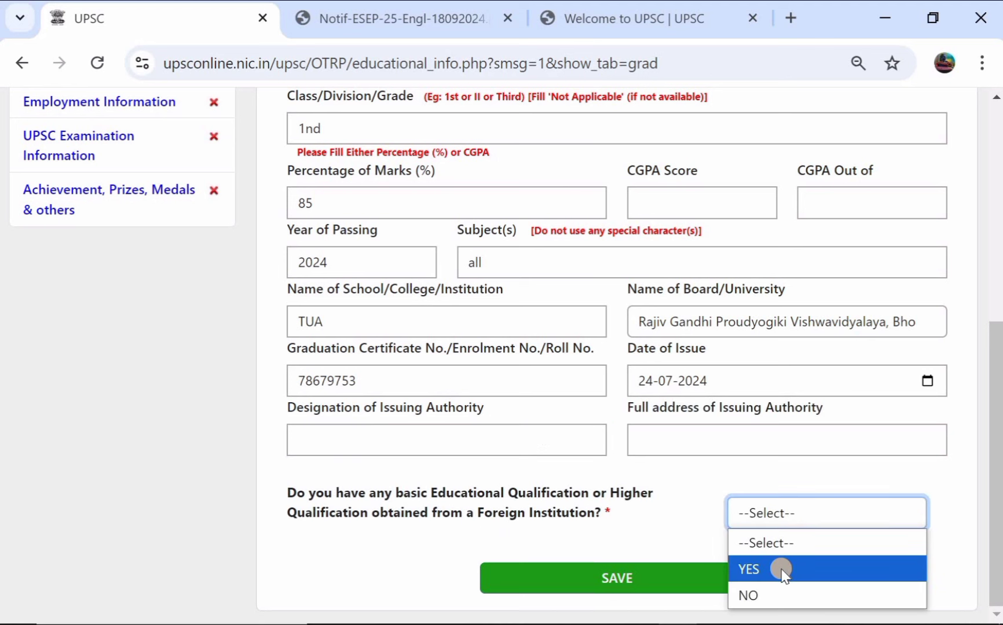
{"action": "left_click", "coordinate": [771, 595]}
{"action": "left_click", "coordinate": [655, 579]}
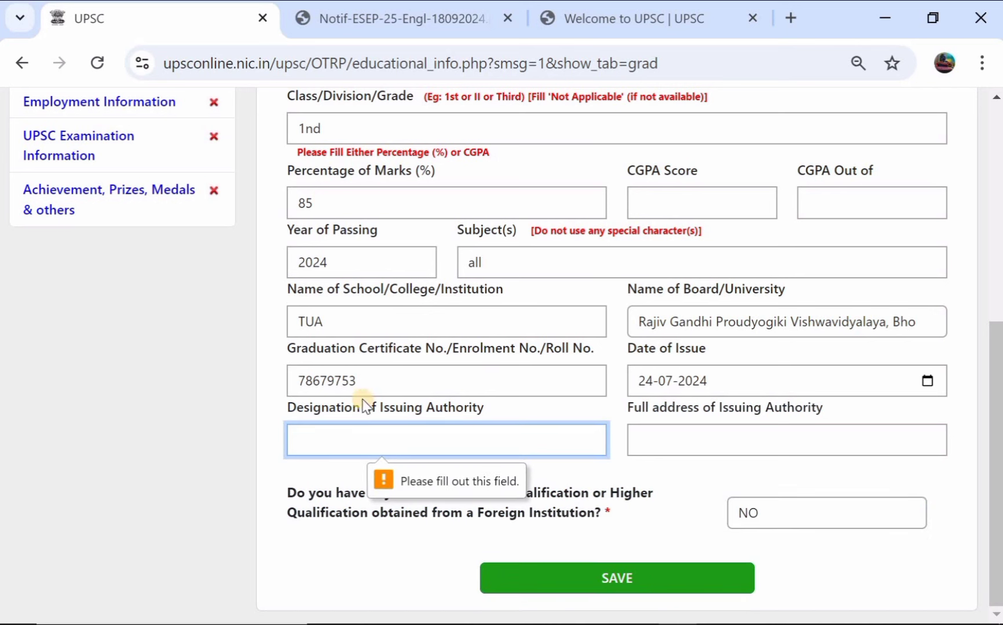
{"action": "type", "text": "UIEFYUE"}
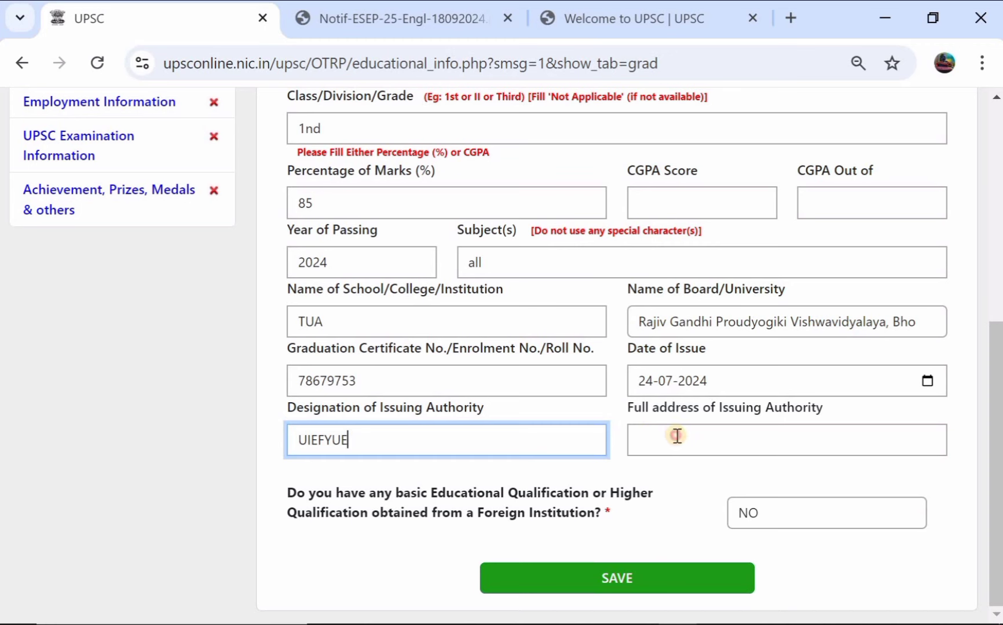
{"action": "left_click", "coordinate": [676, 437]}
{"action": "type", "text": "EGJU4"}
{"action": "left_click", "coordinate": [605, 573]}
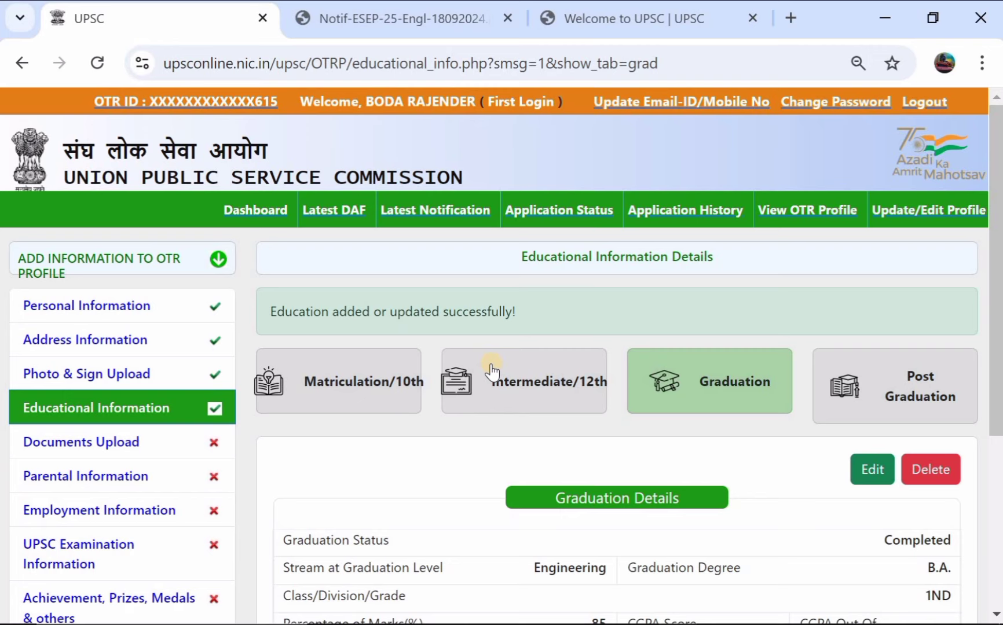
{"action": "scroll", "coordinate": [491, 371], "scroll_direction": "down", "scroll_amount": 3}
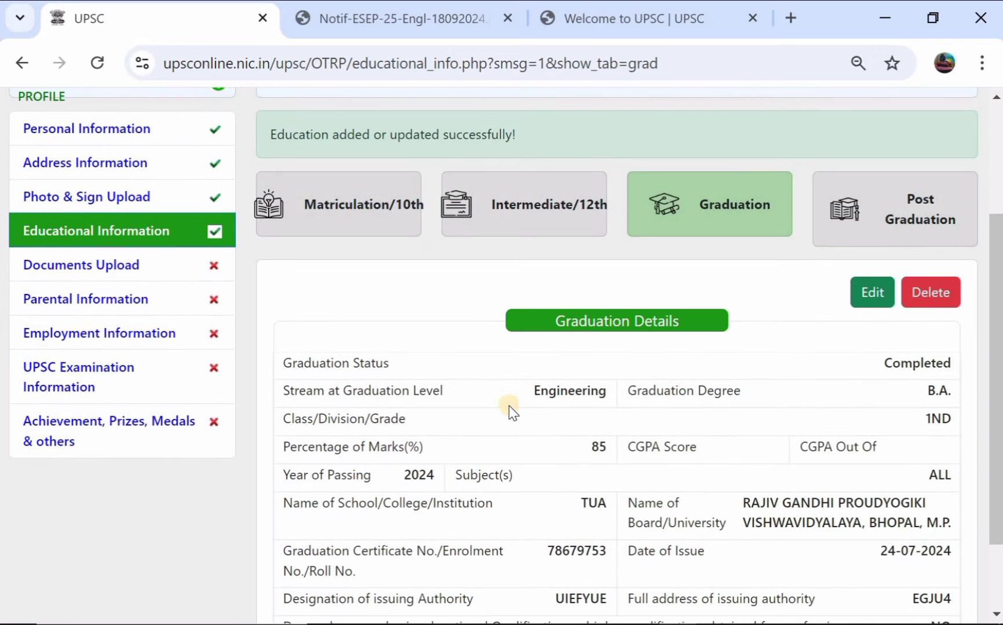
{"action": "scroll", "coordinate": [528, 404], "scroll_direction": "down", "scroll_amount": 2}
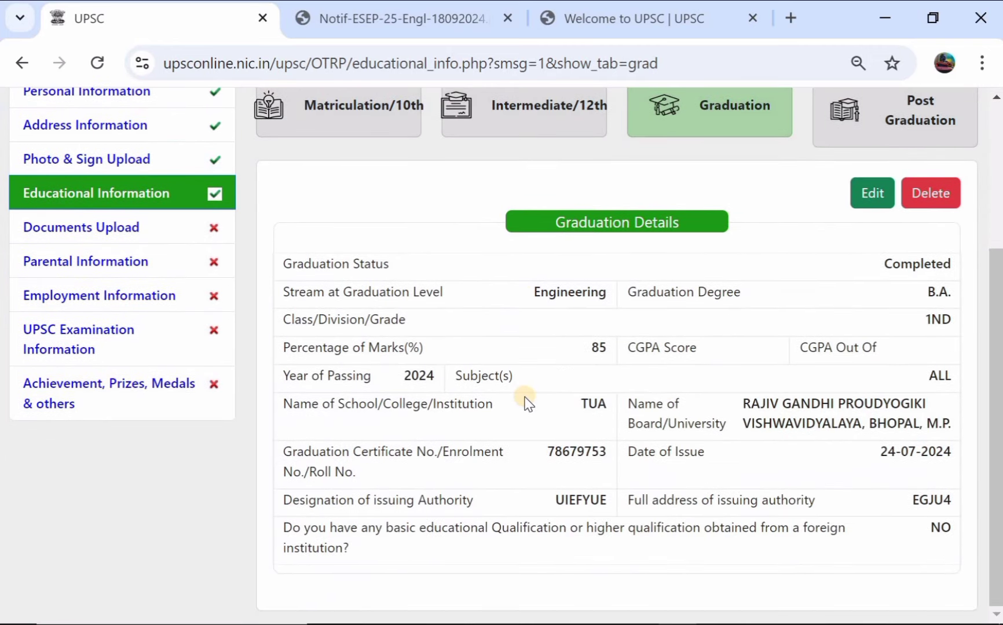
{"action": "scroll", "coordinate": [527, 401], "scroll_direction": "up", "scroll_amount": 4}
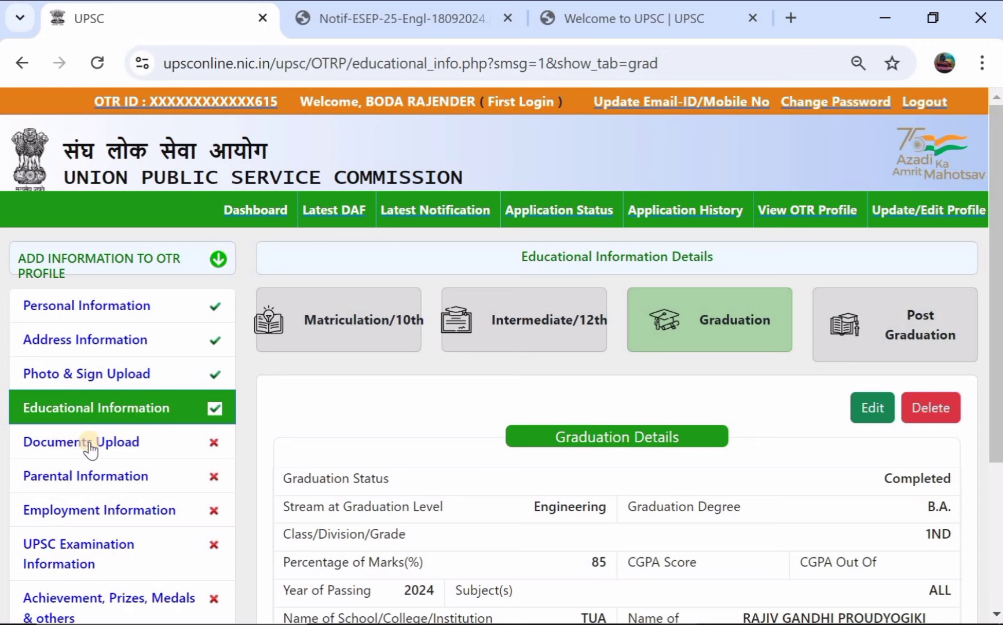
Step: Open Documents Upload and review the seven required certificate types (PDF, up to 1 MB)
{"action": "left_click", "coordinate": [90, 443]}
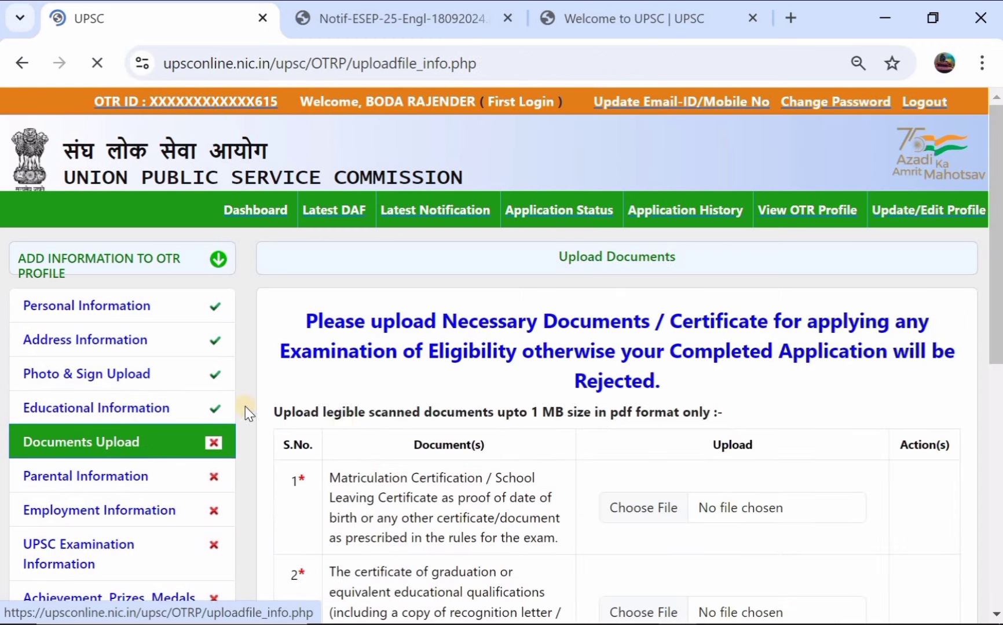
{"action": "scroll", "coordinate": [414, 449], "scroll_direction": "down", "scroll_amount": 2}
{"action": "scroll", "coordinate": [415, 449], "scroll_direction": "down", "scroll_amount": 1}
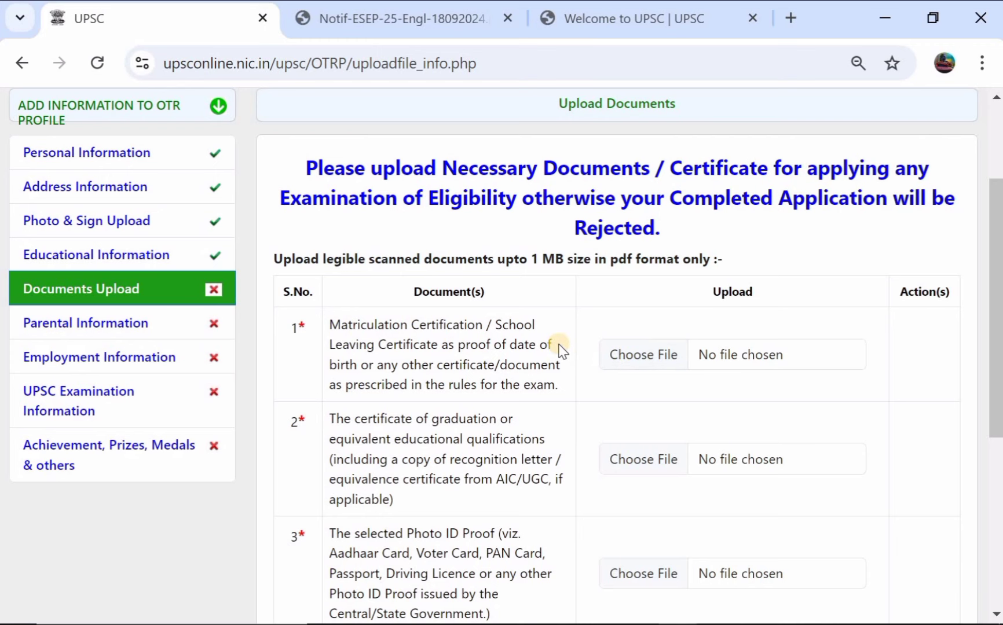
{"action": "scroll", "coordinate": [561, 347], "scroll_direction": "down", "scroll_amount": 2}
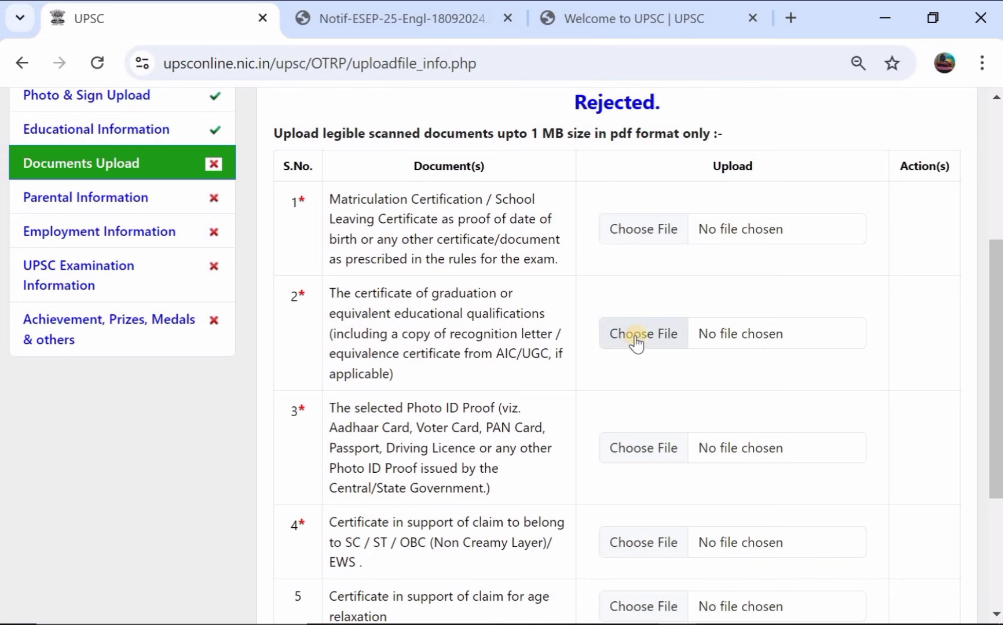
{"action": "scroll", "coordinate": [637, 342], "scroll_direction": "down", "scroll_amount": 2}
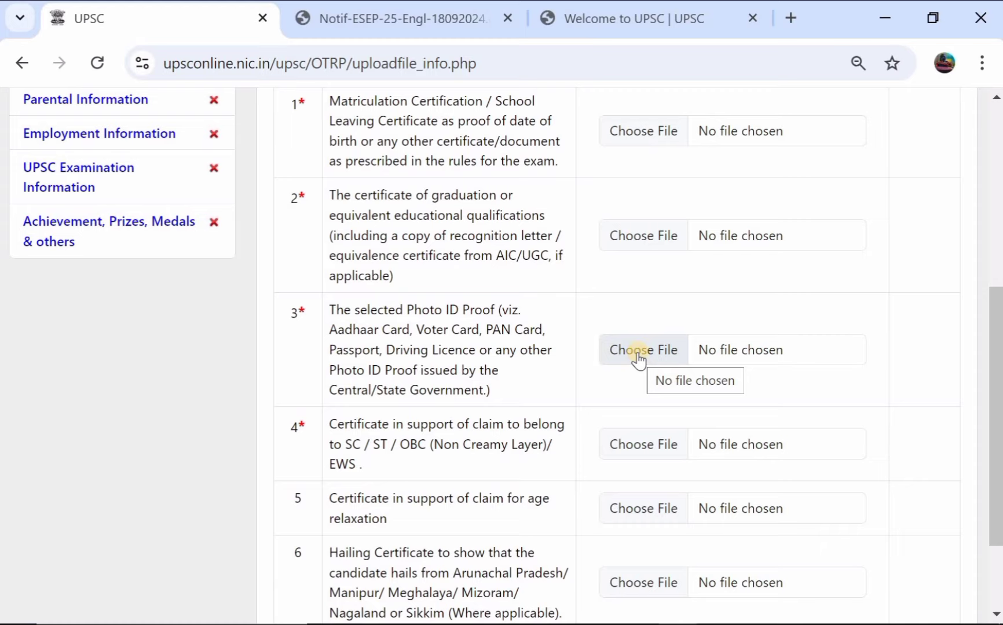
{"action": "scroll", "coordinate": [639, 359], "scroll_direction": "up", "scroll_amount": 1}
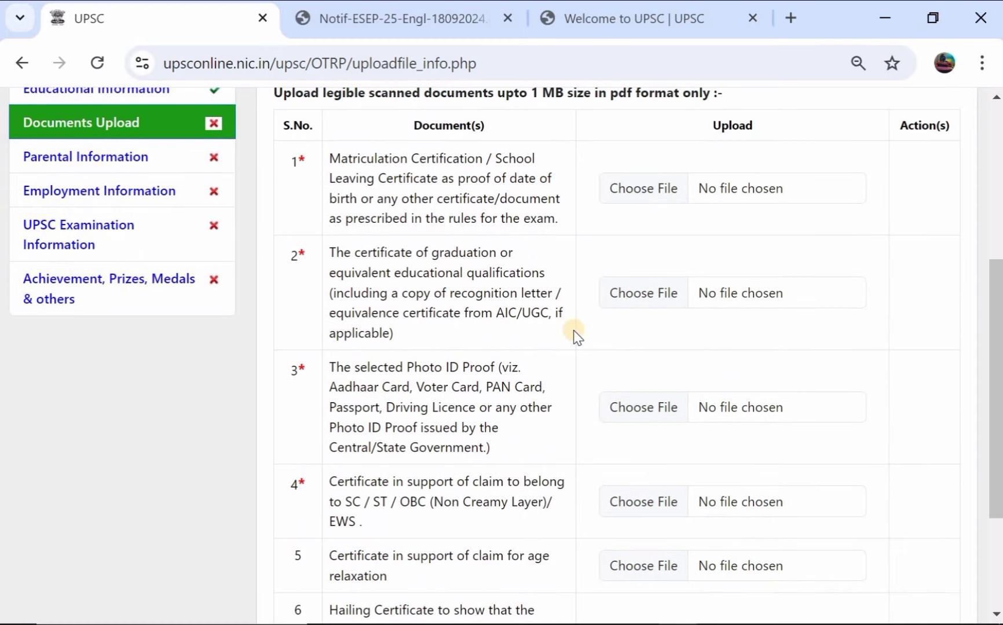
{"action": "scroll", "coordinate": [575, 335], "scroll_direction": "down", "scroll_amount": 2}
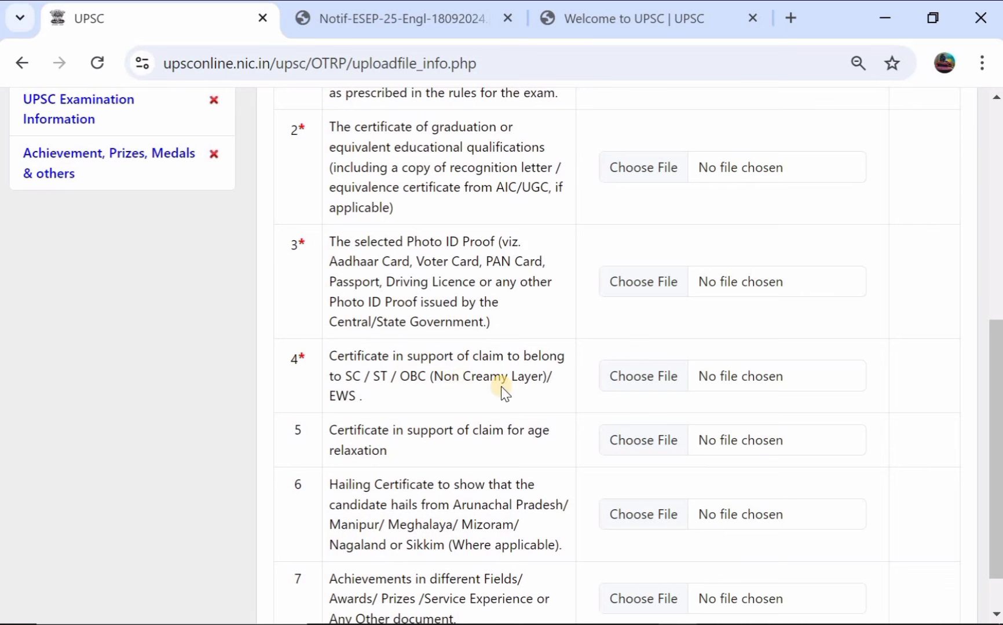
{"action": "scroll", "coordinate": [625, 374], "scroll_direction": "down", "scroll_amount": 1}
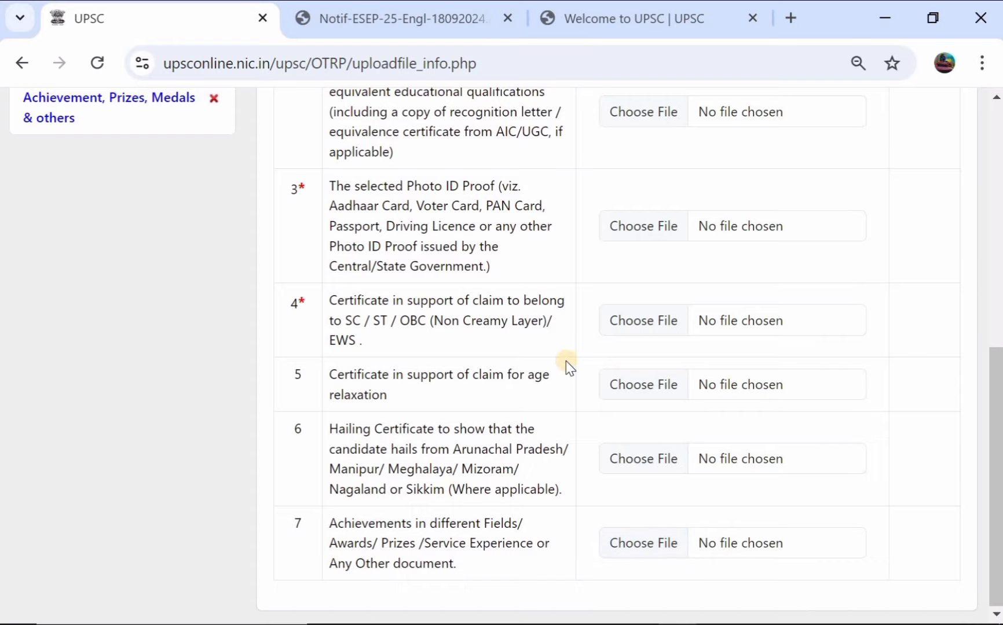
{"action": "scroll", "coordinate": [566, 365], "scroll_direction": "up", "scroll_amount": 6}
{"action": "scroll", "coordinate": [566, 365], "scroll_direction": "down", "scroll_amount": 6}
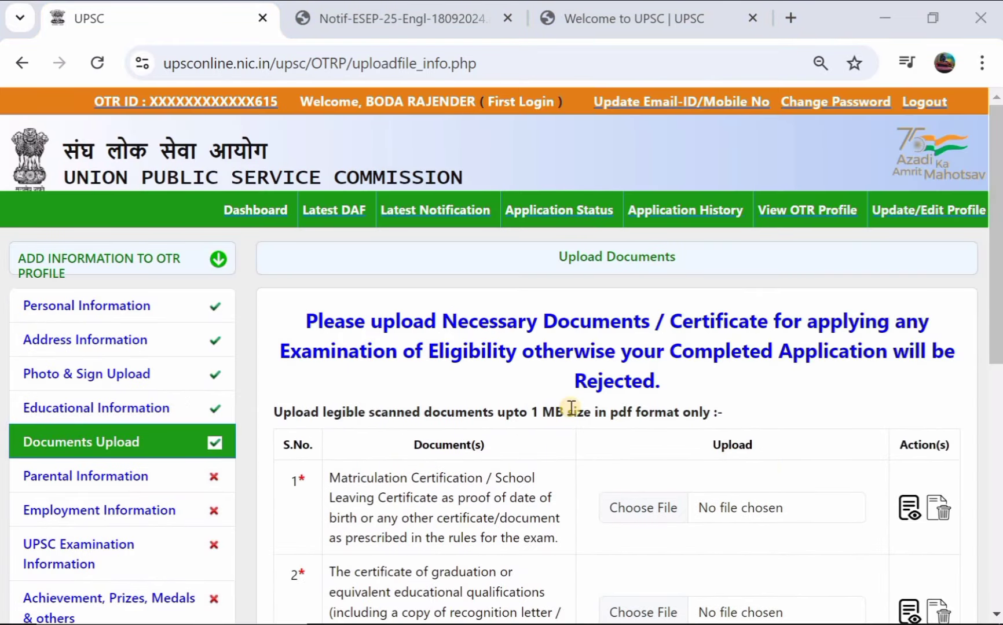
Step: In Parental Information, set father's nationality INDIAN and profession Agriculture
{"action": "left_click", "coordinate": [87, 478]}
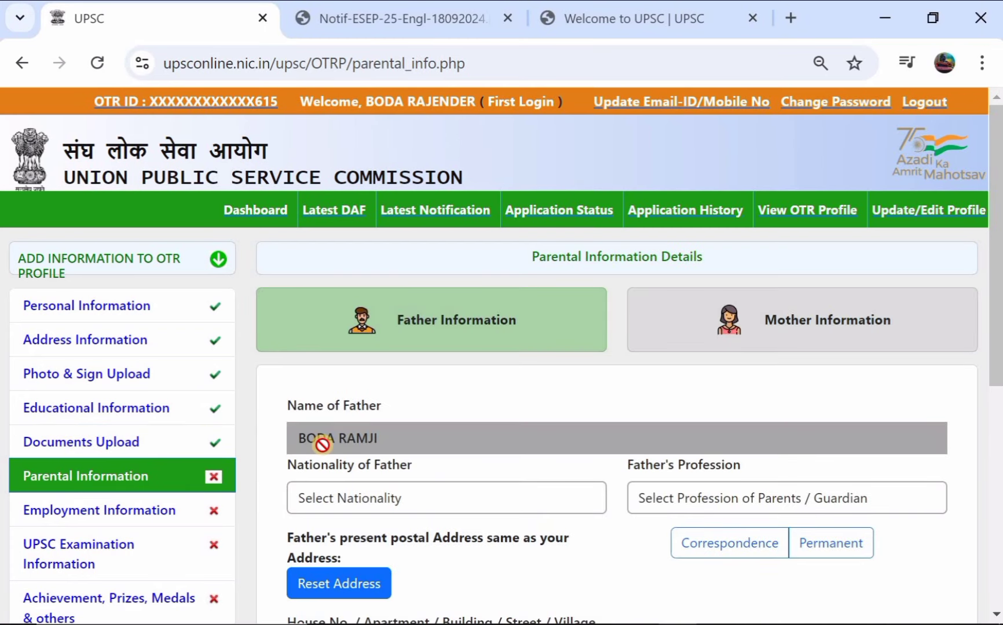
{"action": "scroll", "coordinate": [322, 444], "scroll_direction": "down", "scroll_amount": 1}
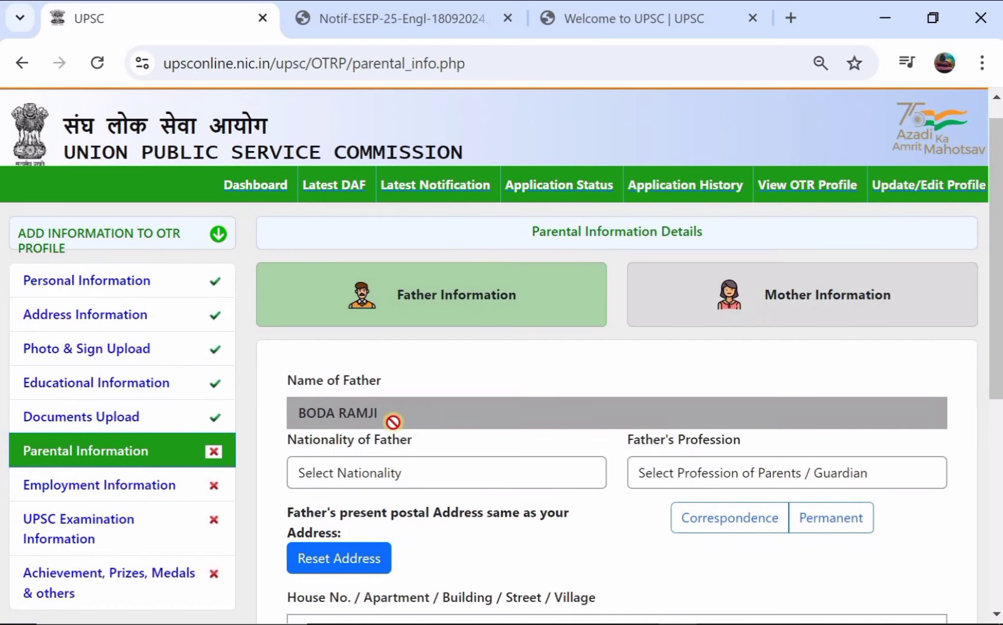
{"action": "scroll", "coordinate": [385, 422], "scroll_direction": "down", "scroll_amount": 2}
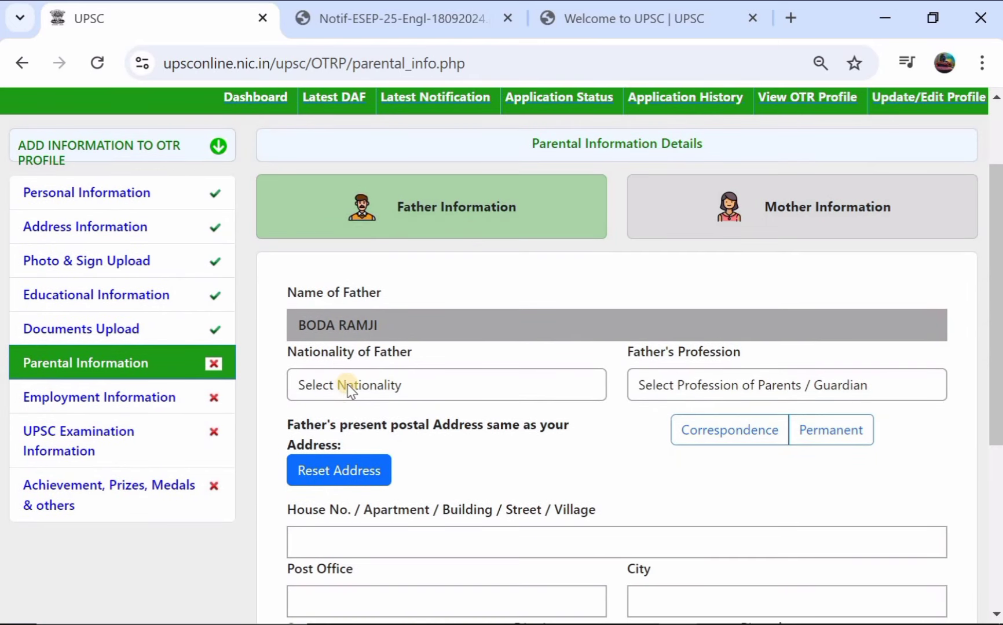
{"action": "left_click", "coordinate": [353, 385]}
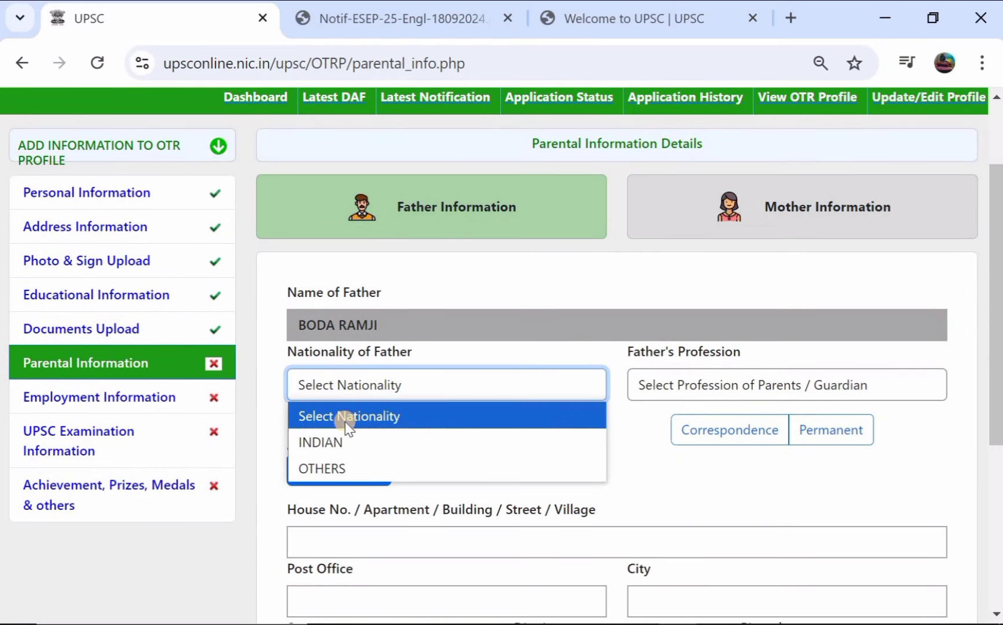
{"action": "left_click", "coordinate": [347, 443]}
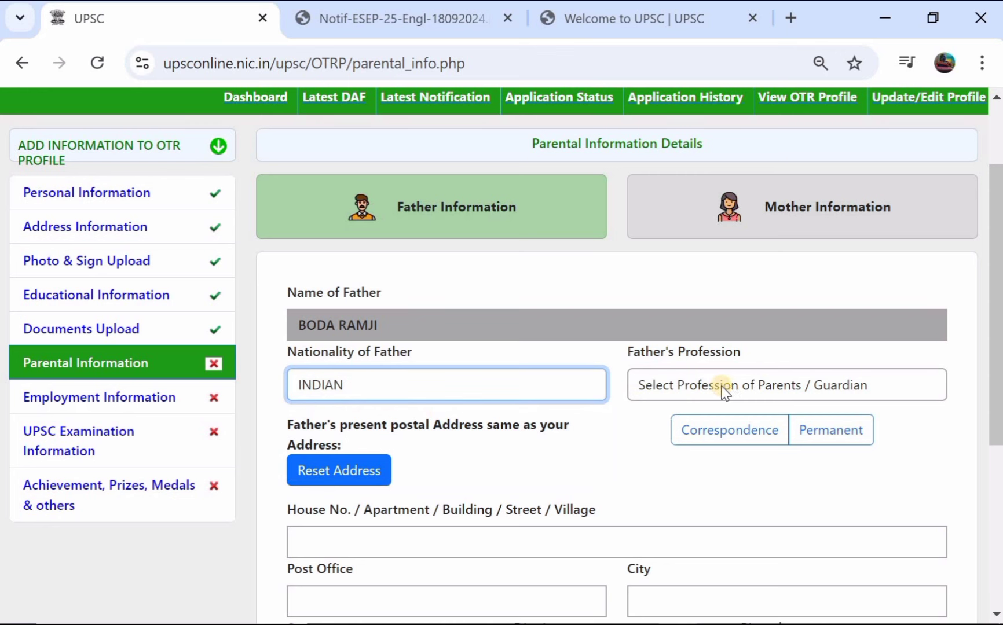
{"action": "left_click", "coordinate": [710, 387]}
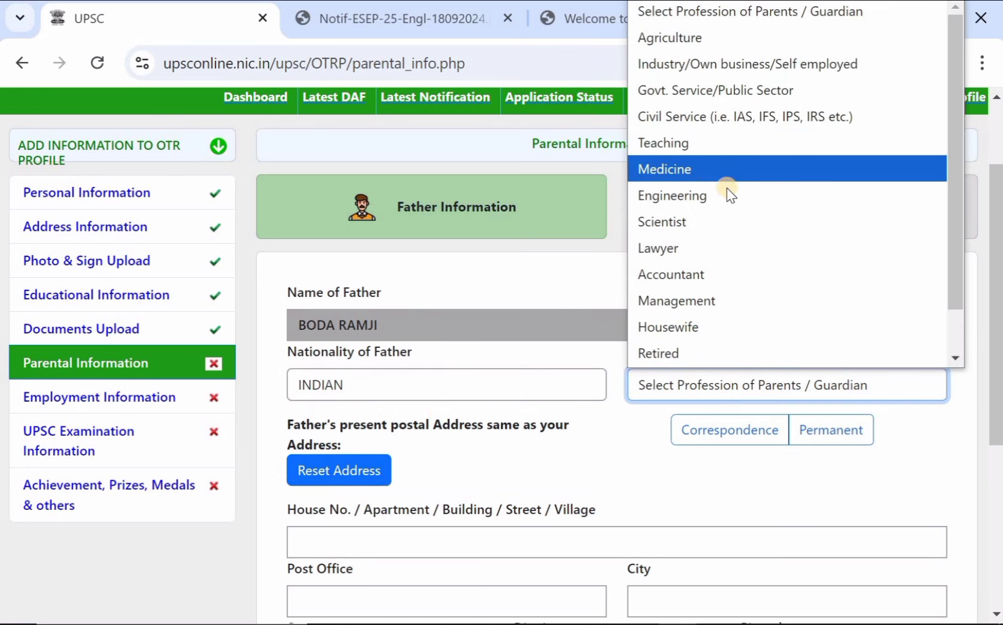
{"action": "left_click", "coordinate": [793, 40]}
Step: Copy the permanent address into the father's address
{"action": "scroll", "coordinate": [496, 252], "scroll_direction": "down", "scroll_amount": 2}
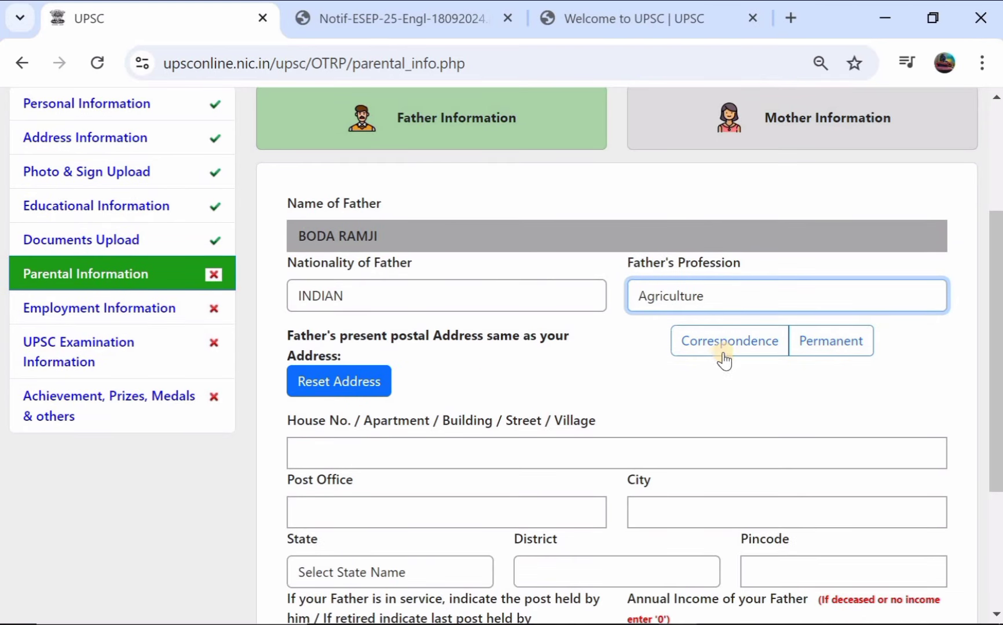
{"action": "scroll", "coordinate": [525, 375], "scroll_direction": "down", "scroll_amount": 2}
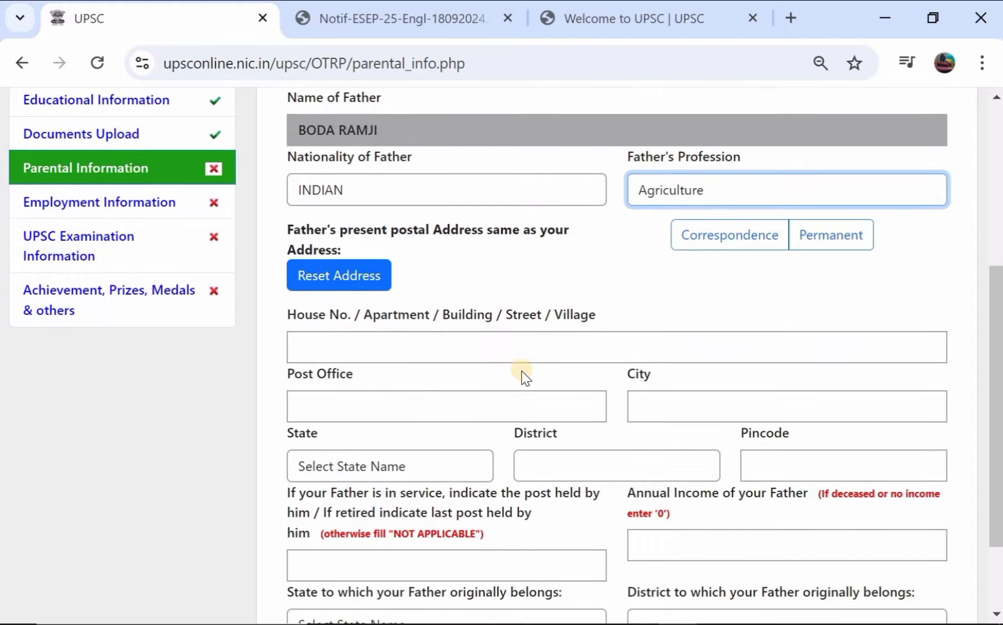
{"action": "left_click", "coordinate": [747, 244]}
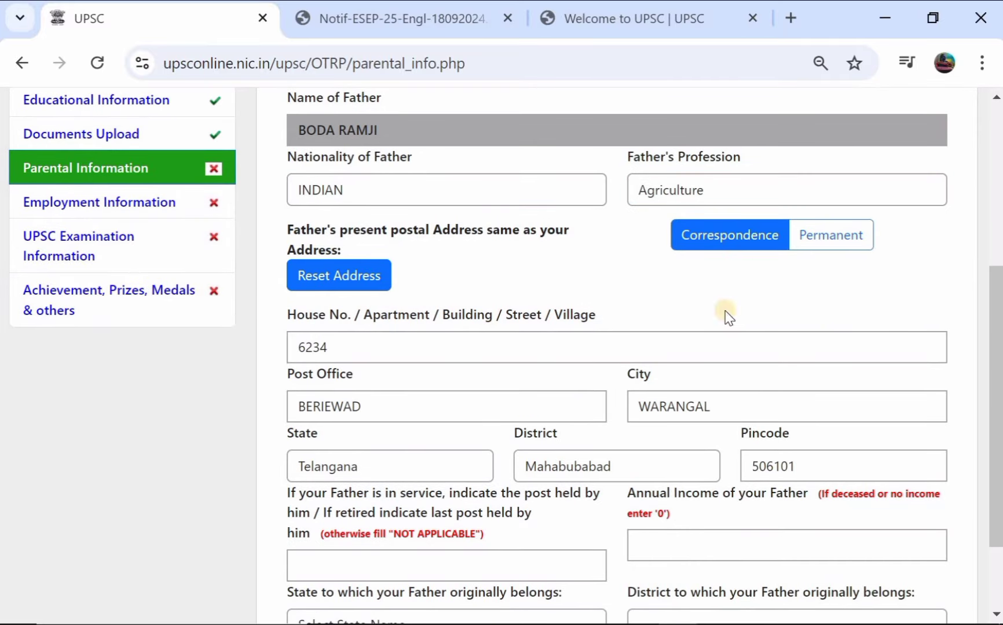
{"action": "left_click", "coordinate": [836, 241]}
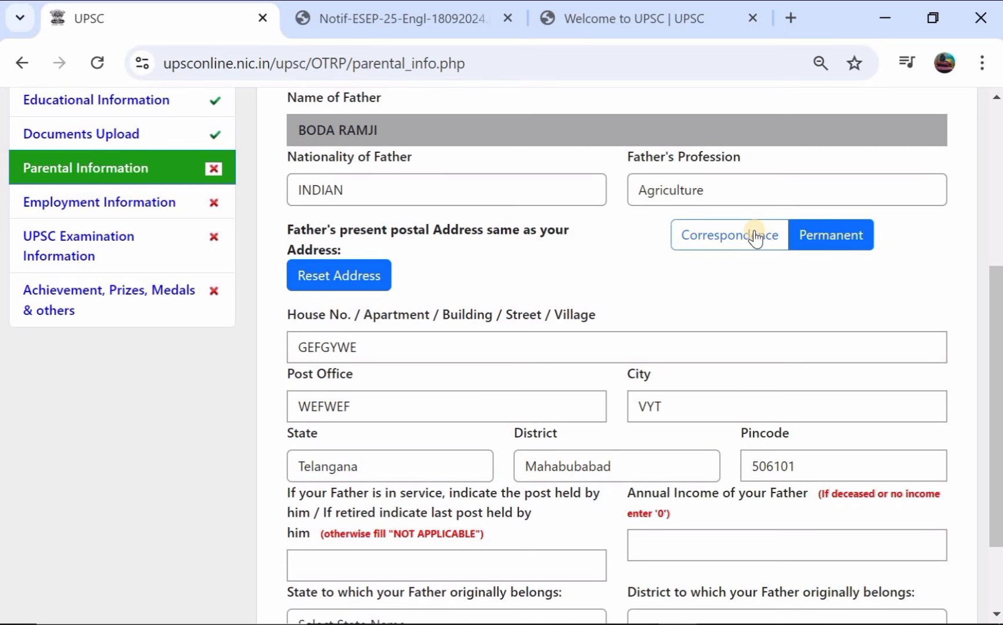
{"action": "scroll", "coordinate": [519, 258], "scroll_direction": "down", "scroll_amount": 1}
{"action": "scroll", "coordinate": [520, 258], "scroll_direction": "down", "scroll_amount": 2}
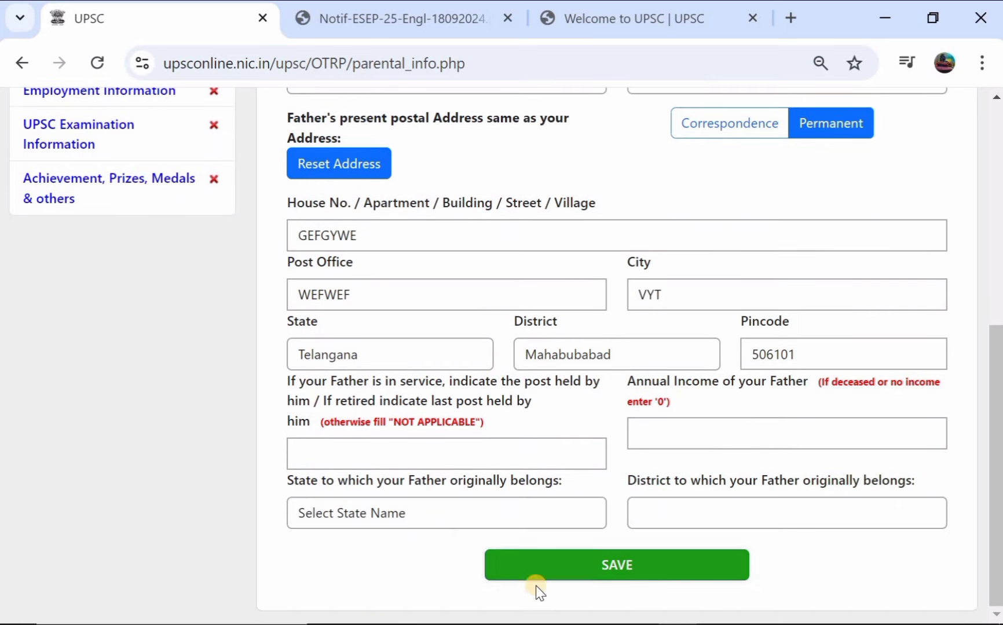
Step: Set the father's address to Correspondence, post held NOT APPLICABLE and annual income 0
{"action": "left_click", "coordinate": [562, 567]}
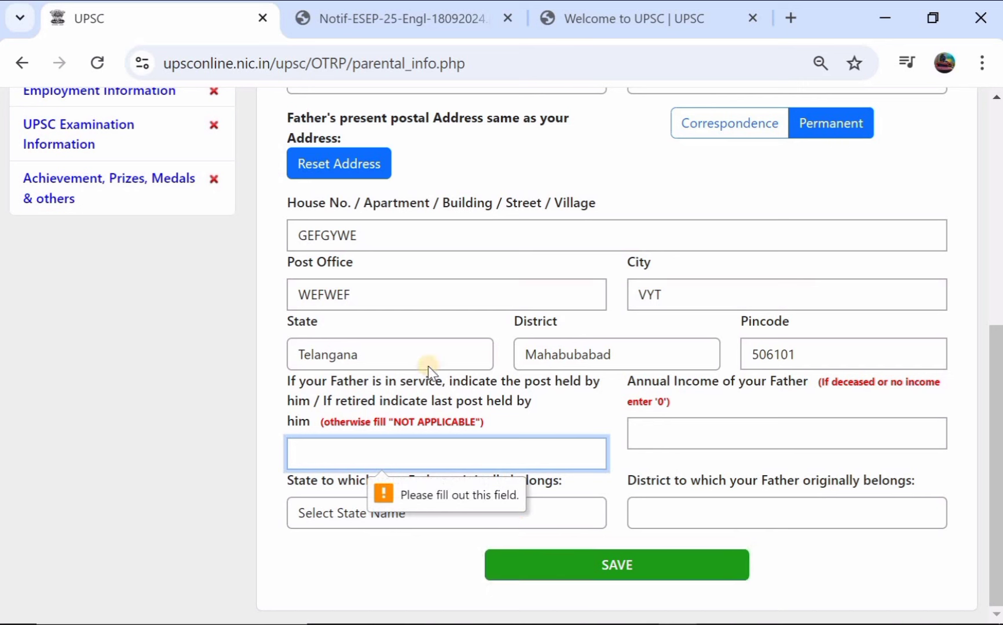
{"action": "left_click", "coordinate": [741, 131]}
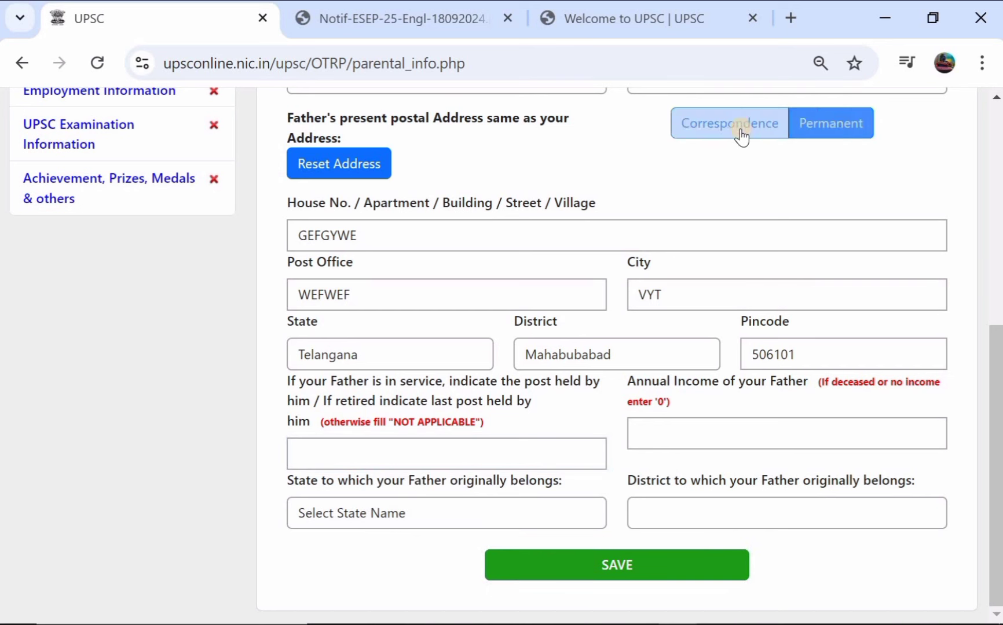
{"action": "left_click", "coordinate": [602, 561]}
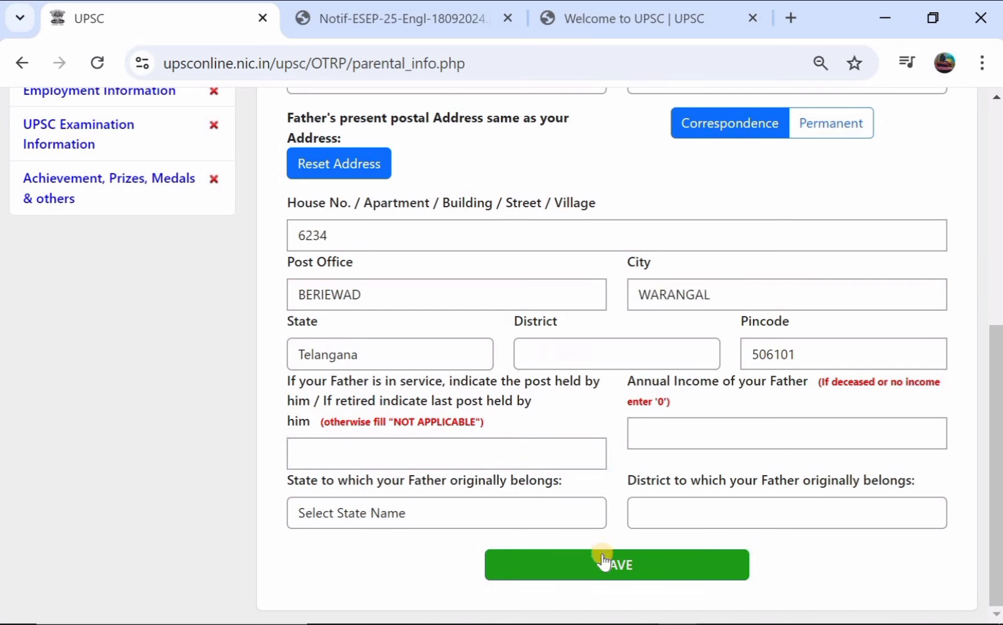
{"action": "left_click", "coordinate": [461, 451]}
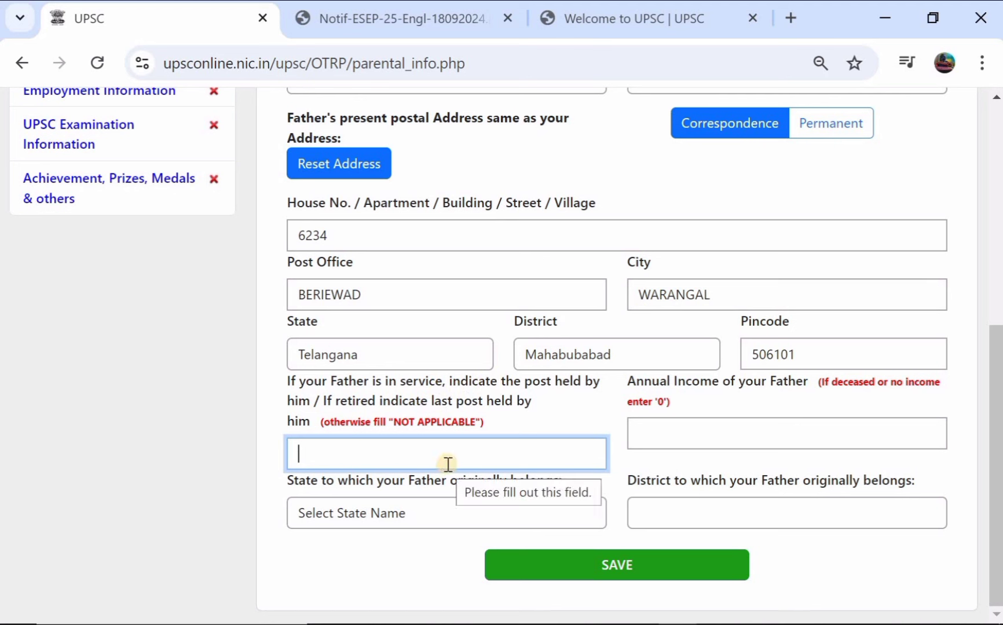
{"action": "type", "text": "NOT APPLICABLE"}
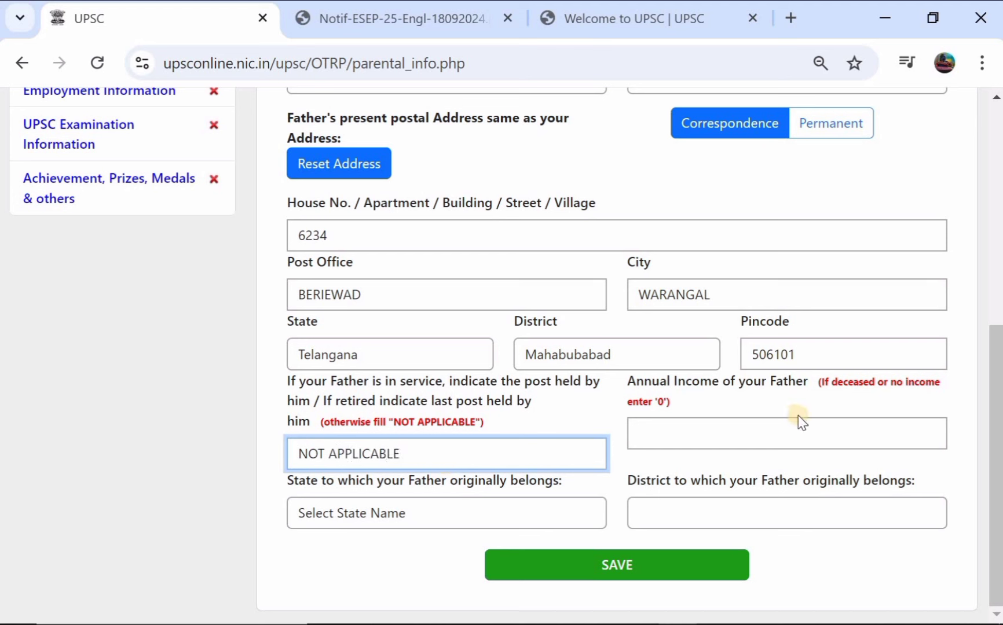
{"action": "left_click", "coordinate": [764, 441]}
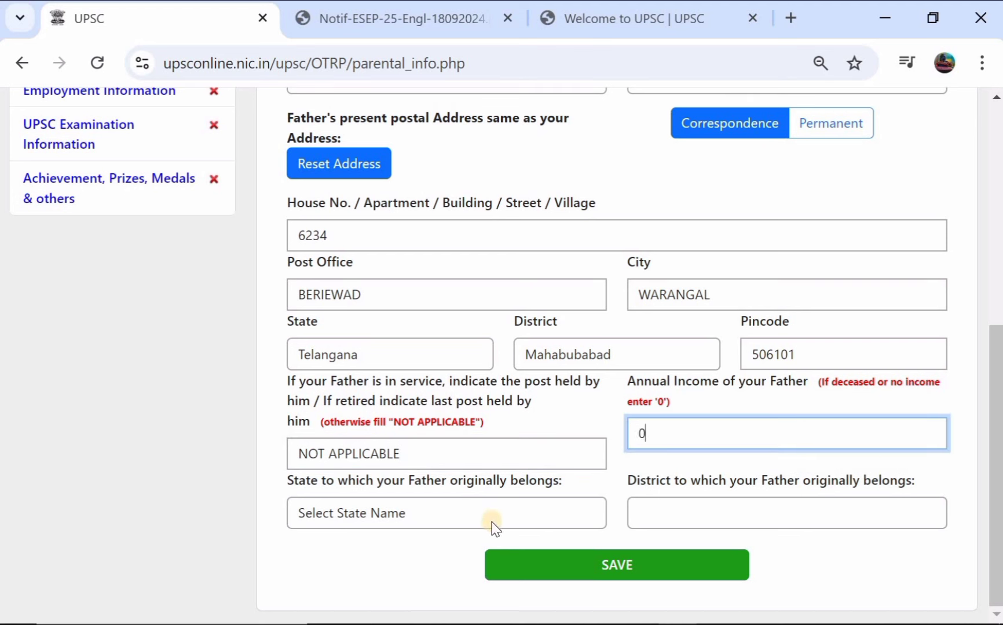
Step: Set the father's origin to Telangana, Mahabubabad and save the father's details
{"action": "left_click", "coordinate": [477, 521]}
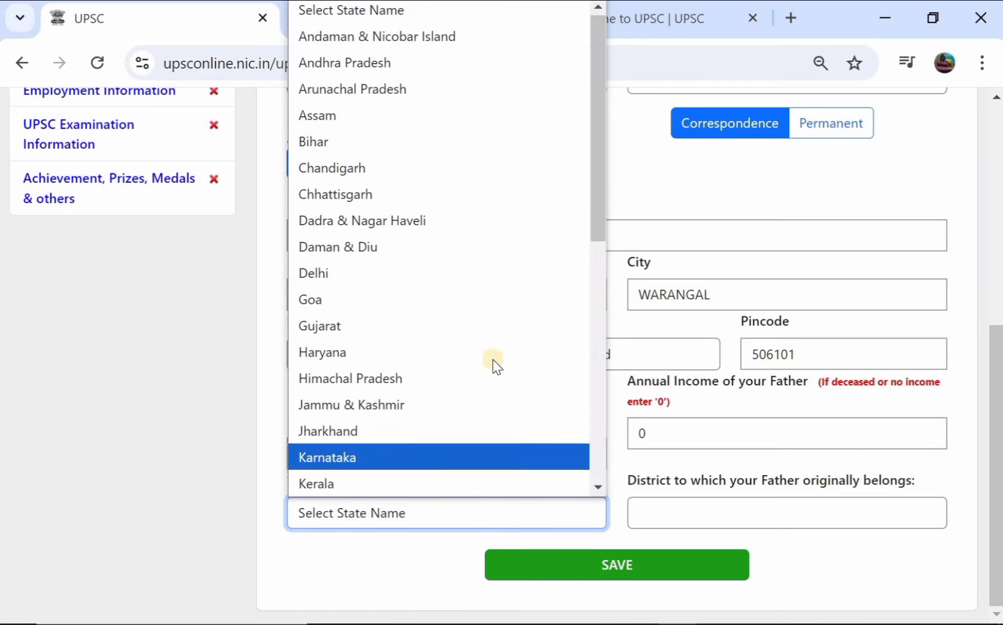
{"action": "scroll", "coordinate": [492, 360], "scroll_direction": "down", "scroll_amount": 5}
{"action": "left_click", "coordinate": [443, 378]}
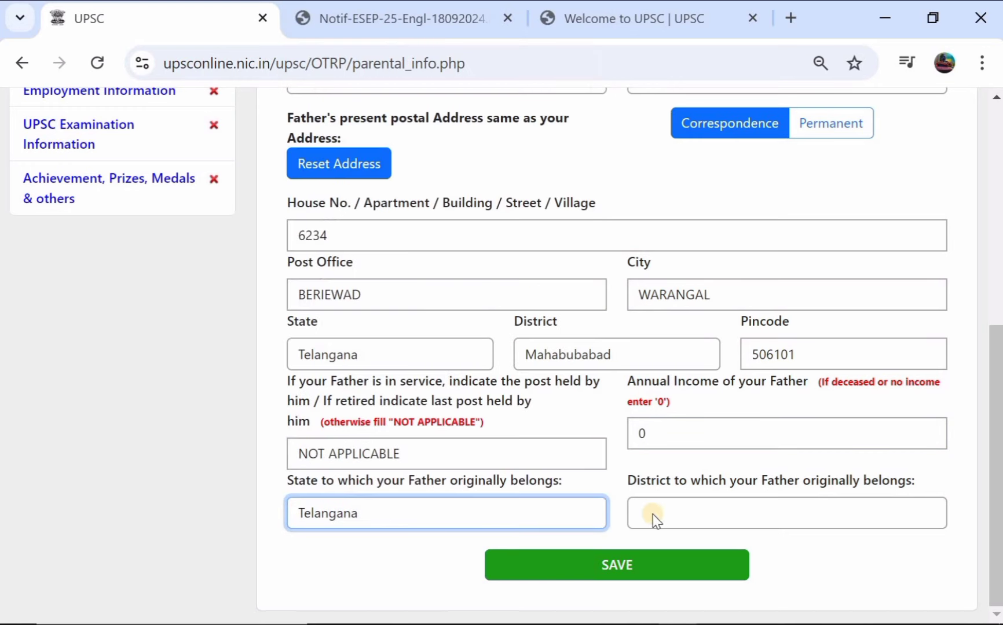
{"action": "left_click", "coordinate": [685, 518]}
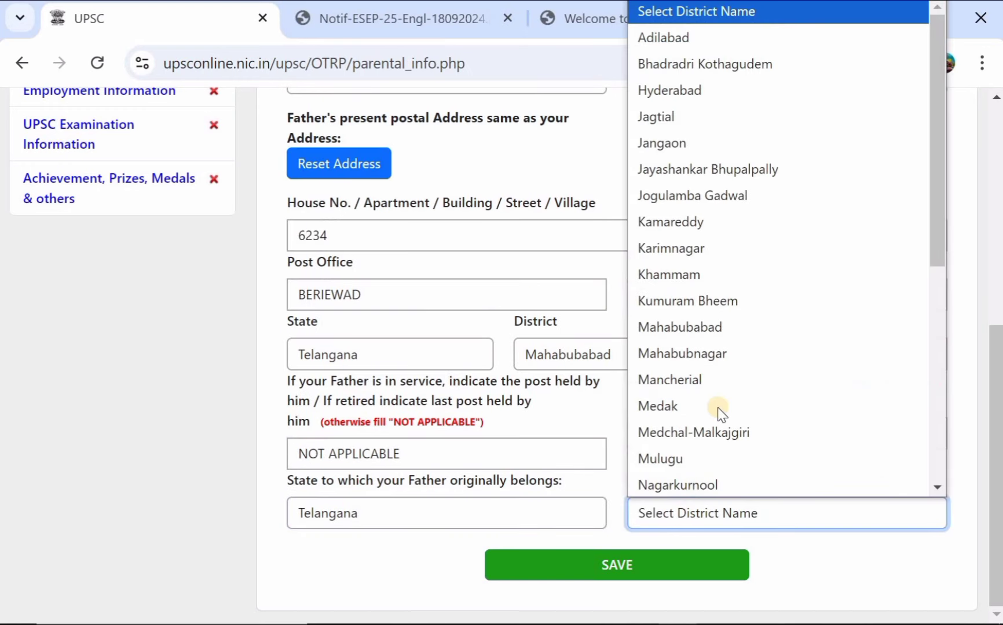
{"action": "left_click", "coordinate": [753, 317]}
{"action": "left_click", "coordinate": [581, 559]}
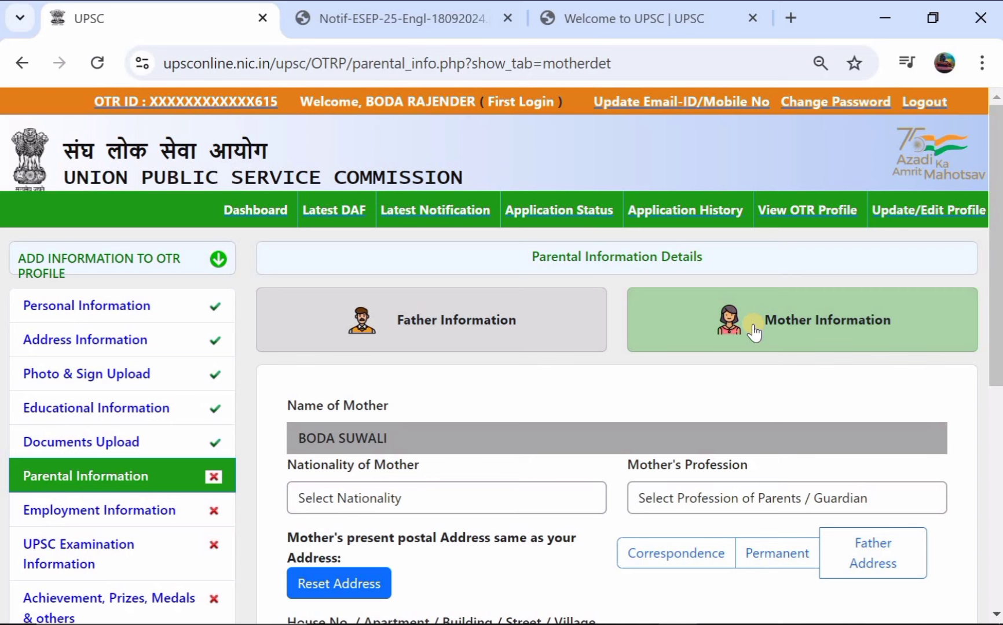
Step: Set the mother's nationality to INDIAN, profession to Agriculture, and copy the father's address
{"action": "scroll", "coordinate": [523, 410], "scroll_direction": "down", "scroll_amount": 2}
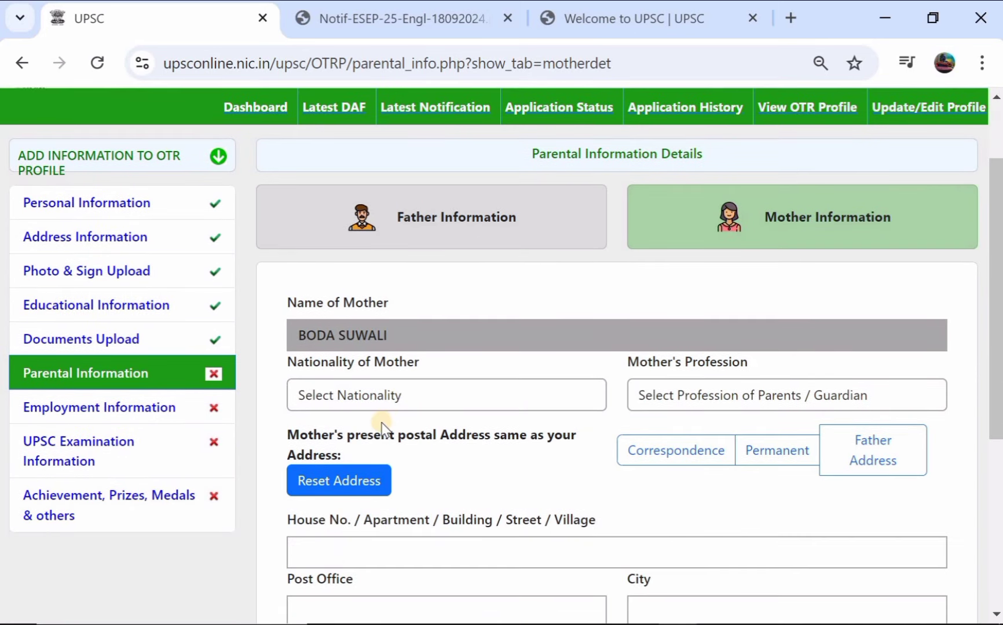
{"action": "left_click", "coordinate": [398, 396]}
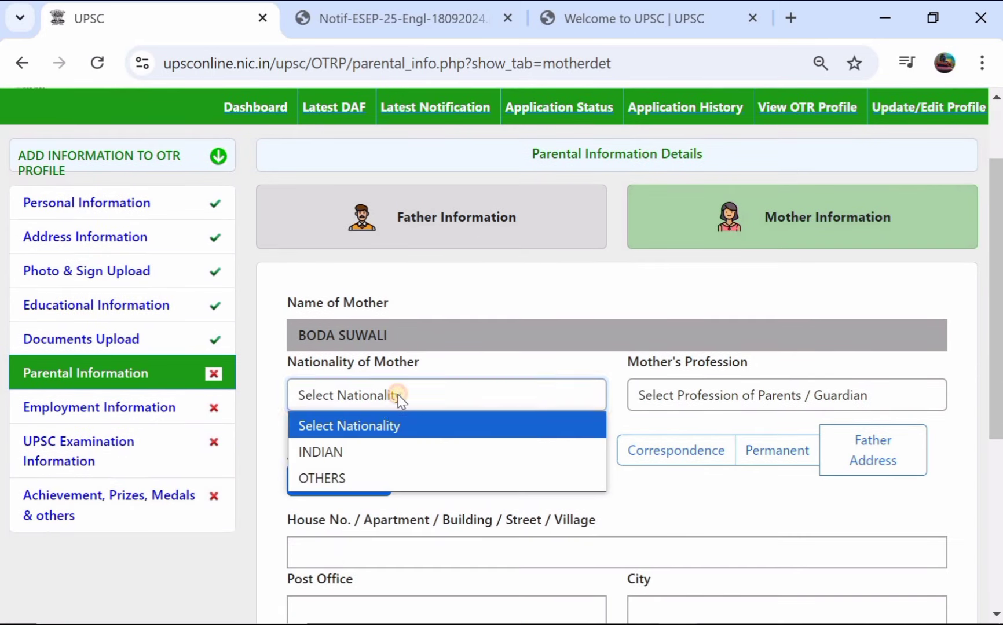
{"action": "left_click", "coordinate": [365, 452]}
{"action": "left_click", "coordinate": [705, 398]}
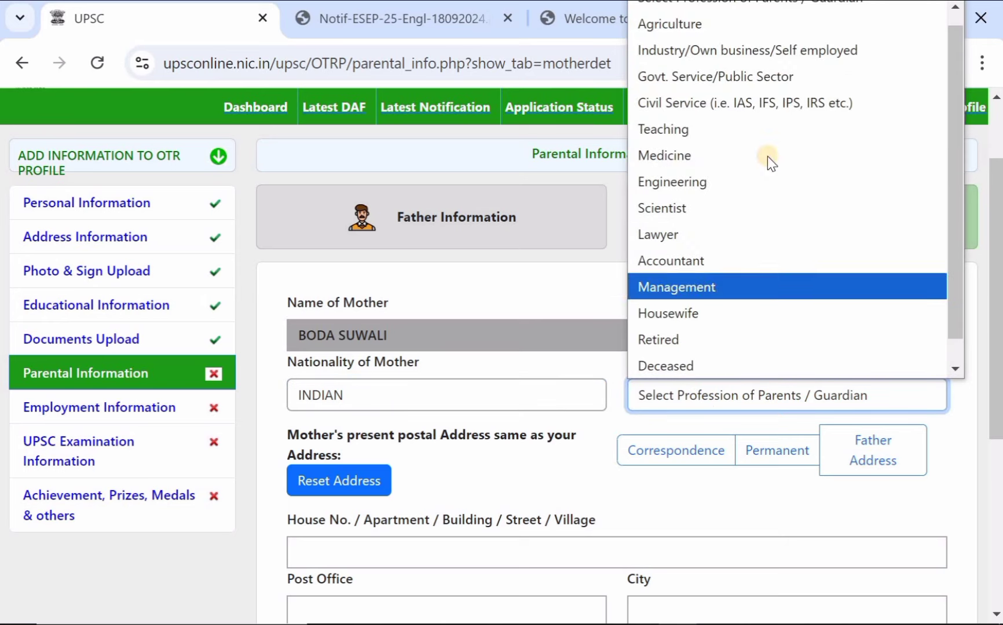
{"action": "left_click", "coordinate": [783, 23]}
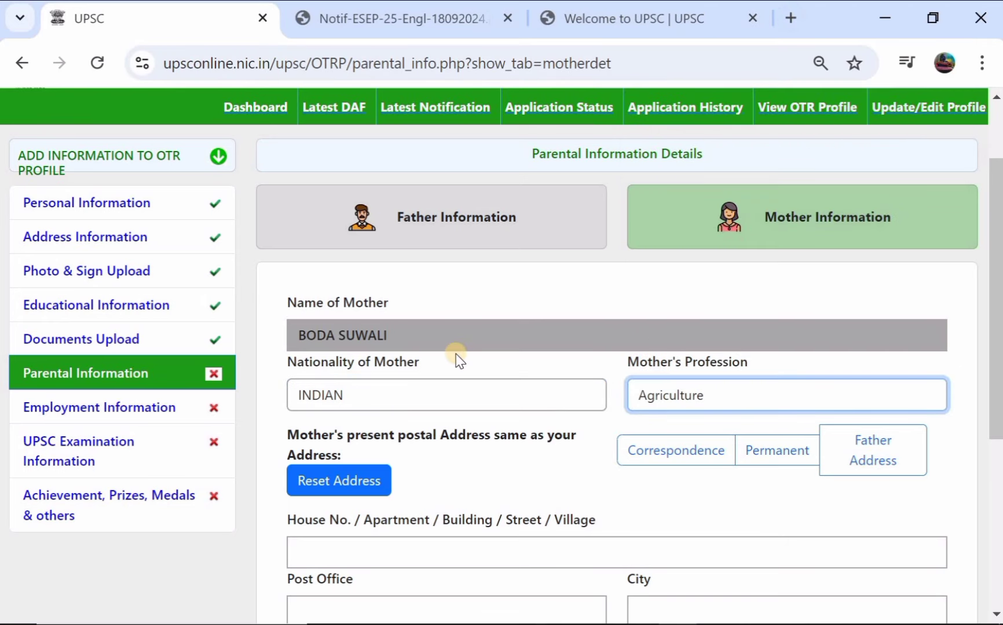
{"action": "scroll", "coordinate": [457, 359], "scroll_direction": "down", "scroll_amount": 2}
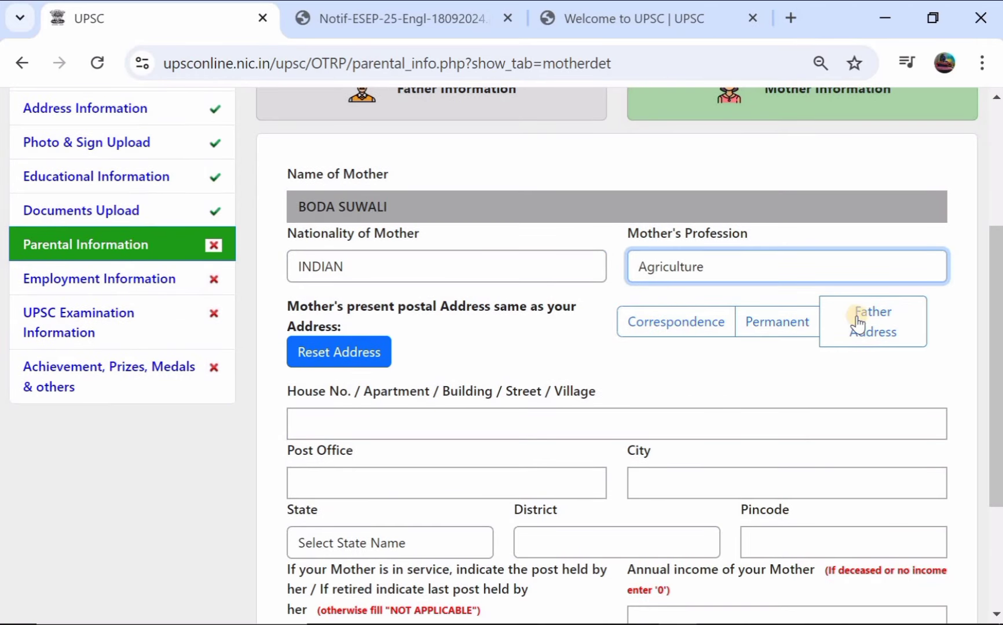
{"action": "left_click", "coordinate": [858, 325]}
Step: Fill the mother's post held and income 0, set origin Telangana, Mahabubabad, and save
{"action": "scroll", "coordinate": [561, 371], "scroll_direction": "down", "scroll_amount": 3}
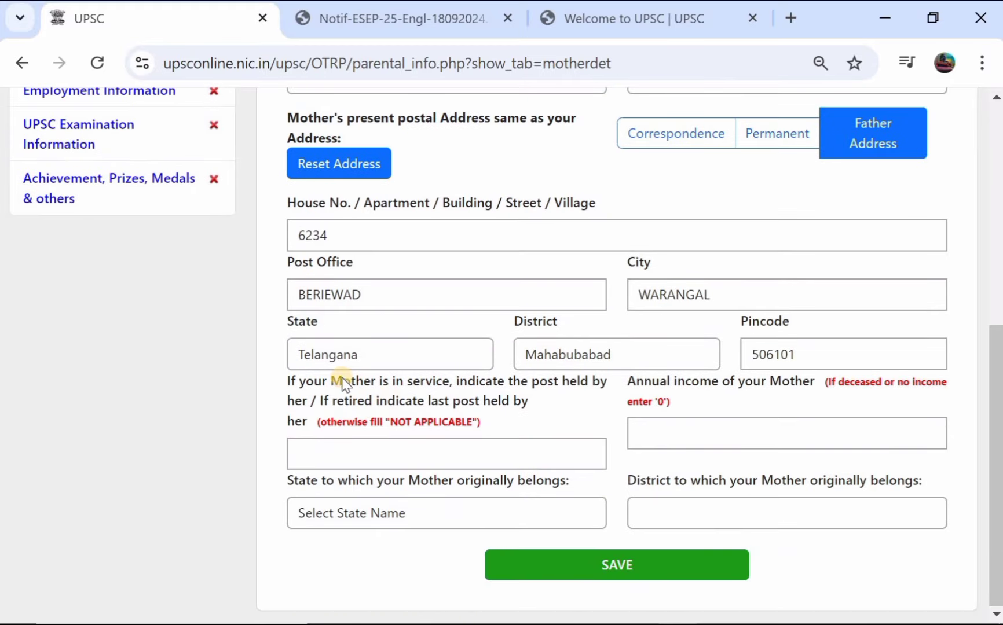
{"action": "left_click", "coordinate": [409, 452]}
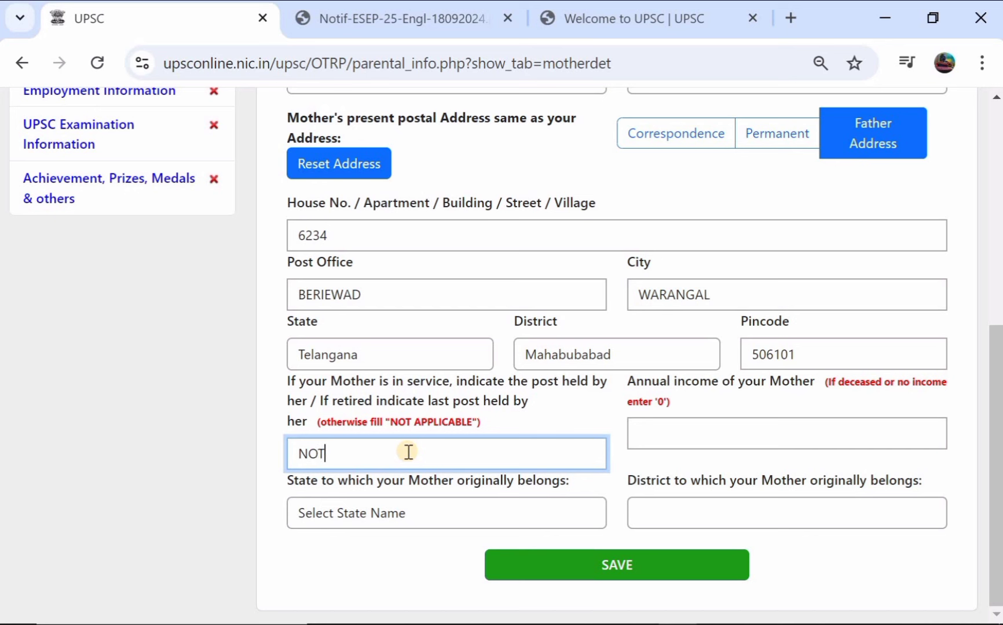
{"action": "left_click", "coordinate": [703, 427]}
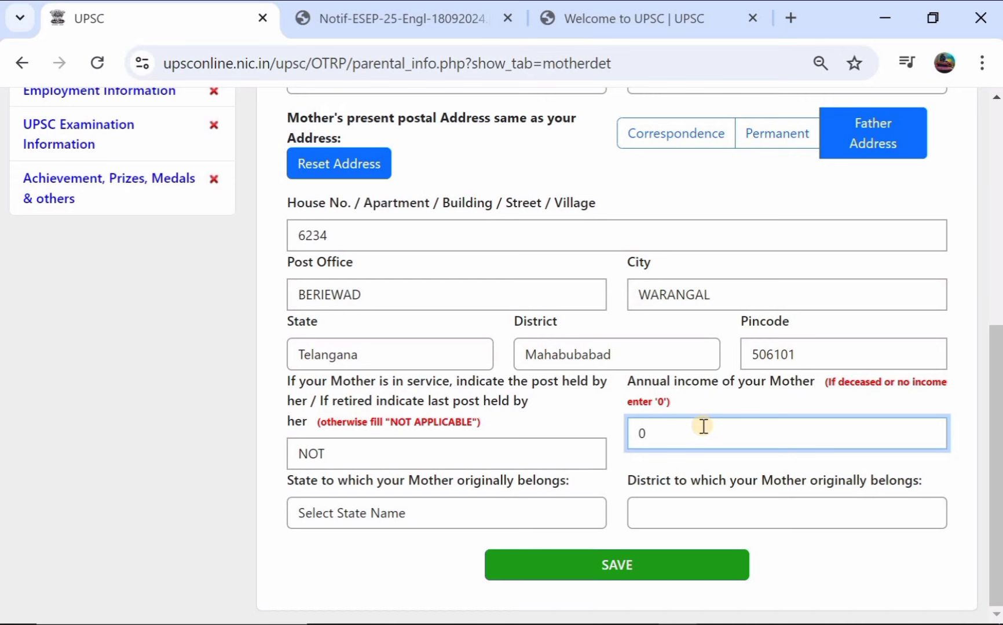
{"action": "left_click", "coordinate": [457, 524]}
{"action": "scroll", "coordinate": [491, 327], "scroll_direction": "down", "scroll_amount": 6}
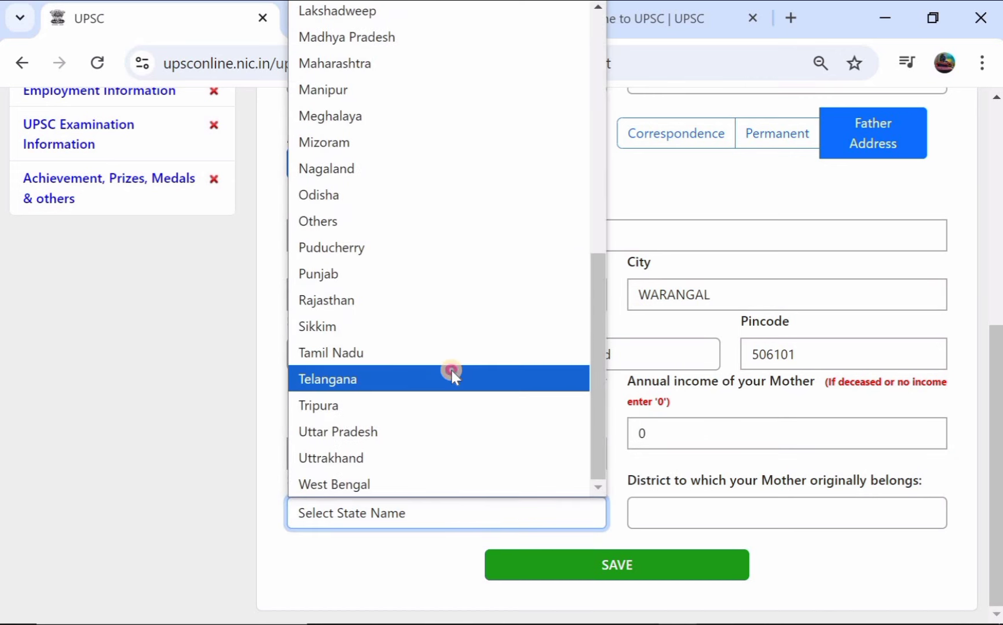
{"action": "left_click", "coordinate": [450, 368]}
{"action": "left_click", "coordinate": [723, 511]}
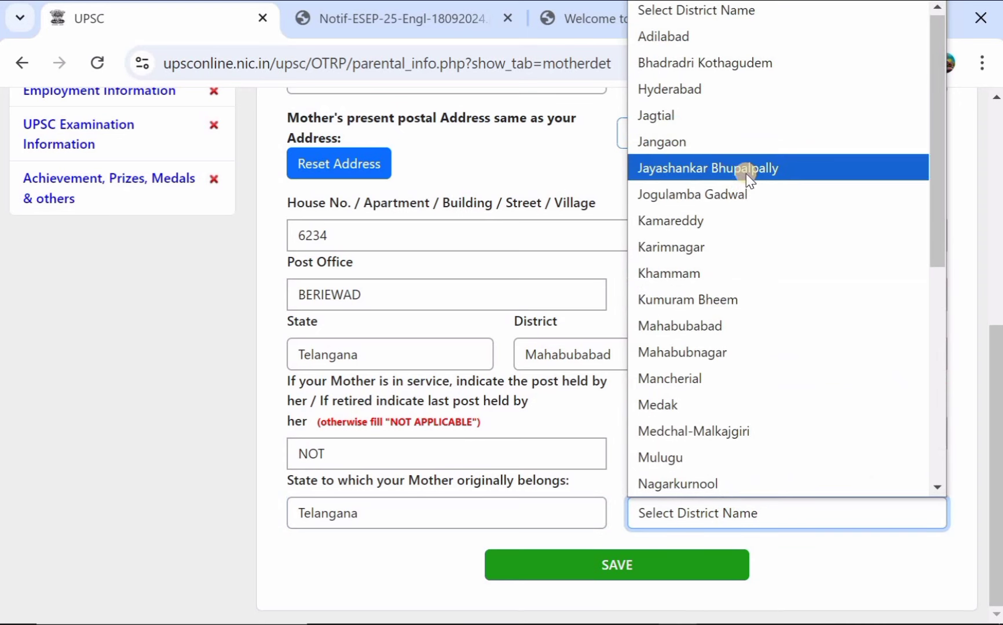
{"action": "left_click", "coordinate": [740, 324]}
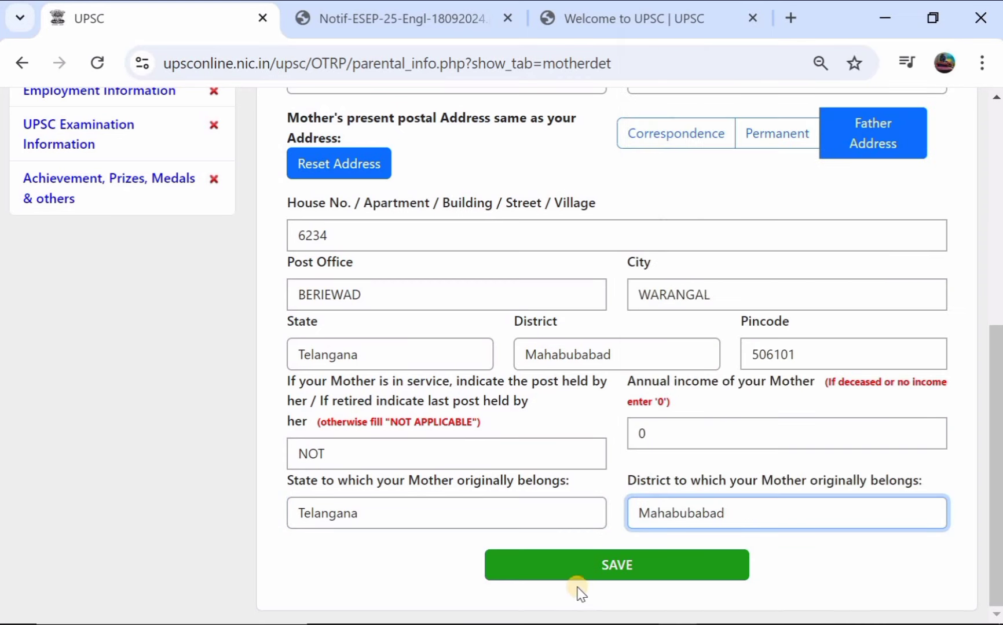
{"action": "left_click", "coordinate": [598, 564]}
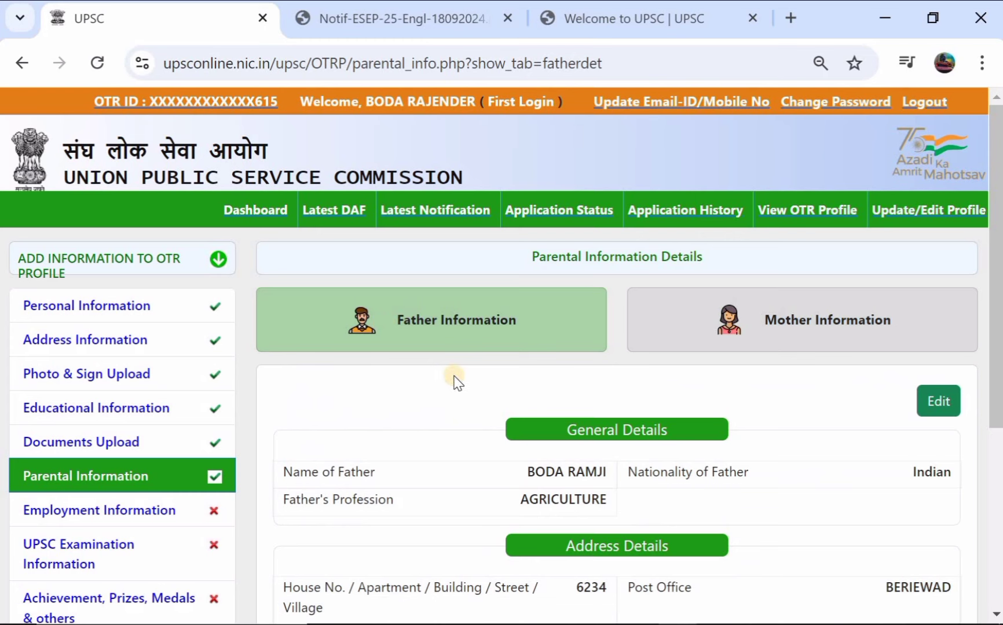
{"action": "scroll", "coordinate": [178, 400], "scroll_direction": "down", "scroll_amount": 1}
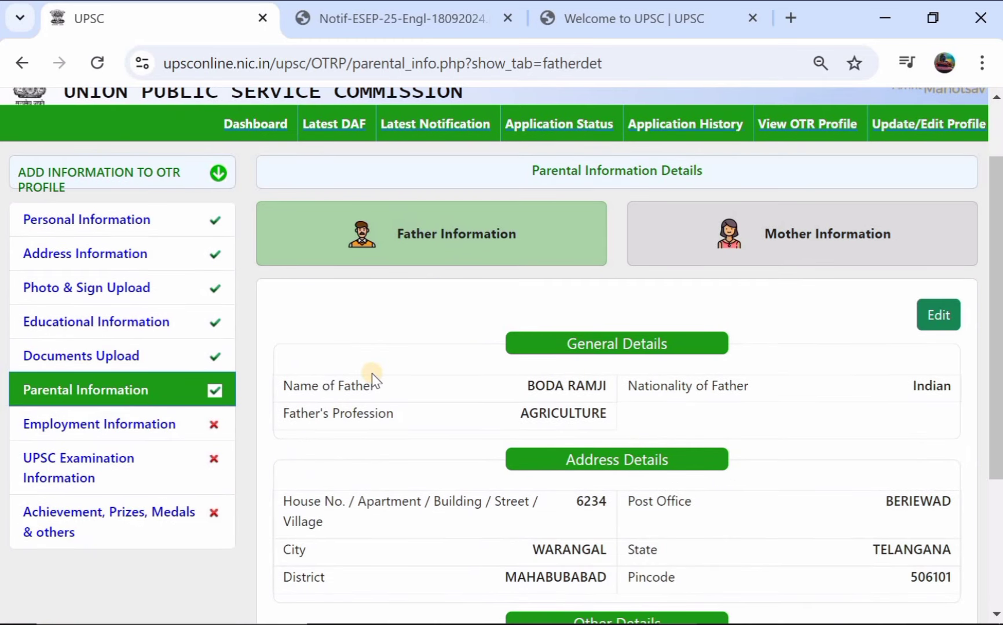
{"action": "scroll", "coordinate": [374, 381], "scroll_direction": "down", "scroll_amount": 3}
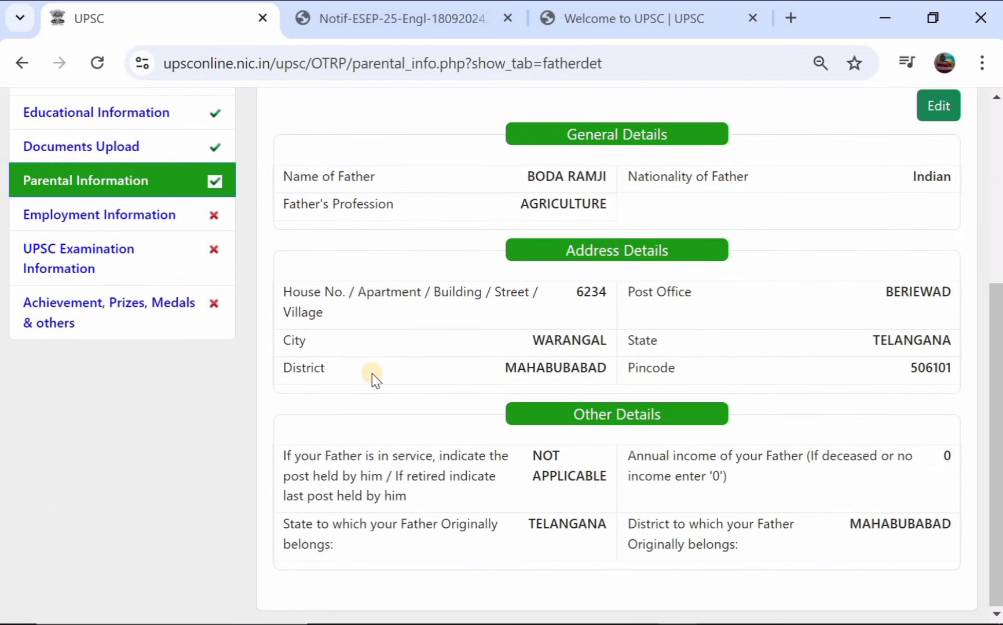
Step: In Employment Information choose Not Employed, answer NO to ever employed and self-employed, and save
{"action": "left_click", "coordinate": [123, 223]}
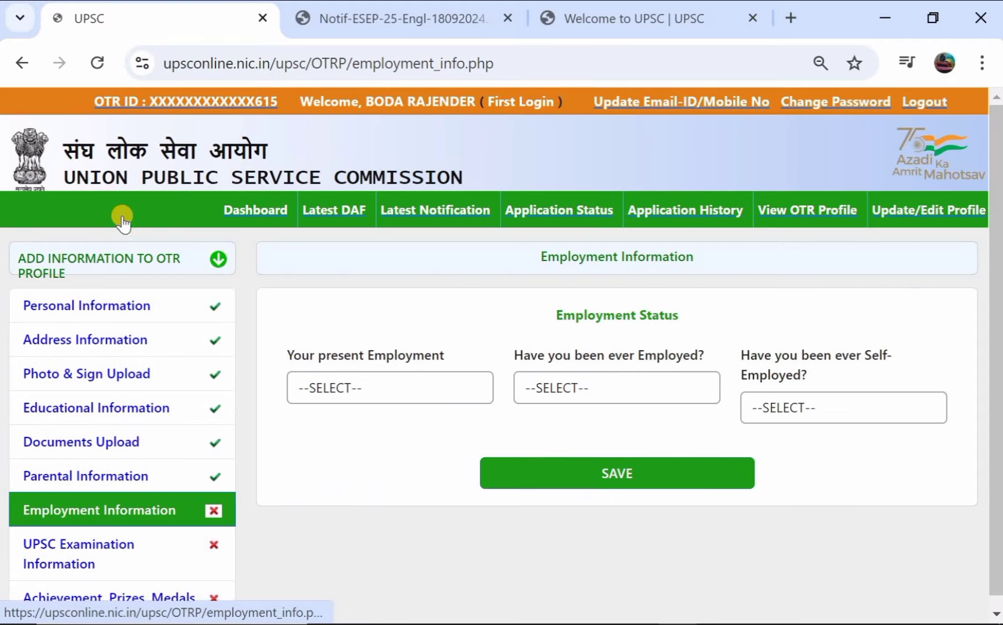
{"action": "scroll", "coordinate": [342, 365], "scroll_direction": "down", "scroll_amount": 1}
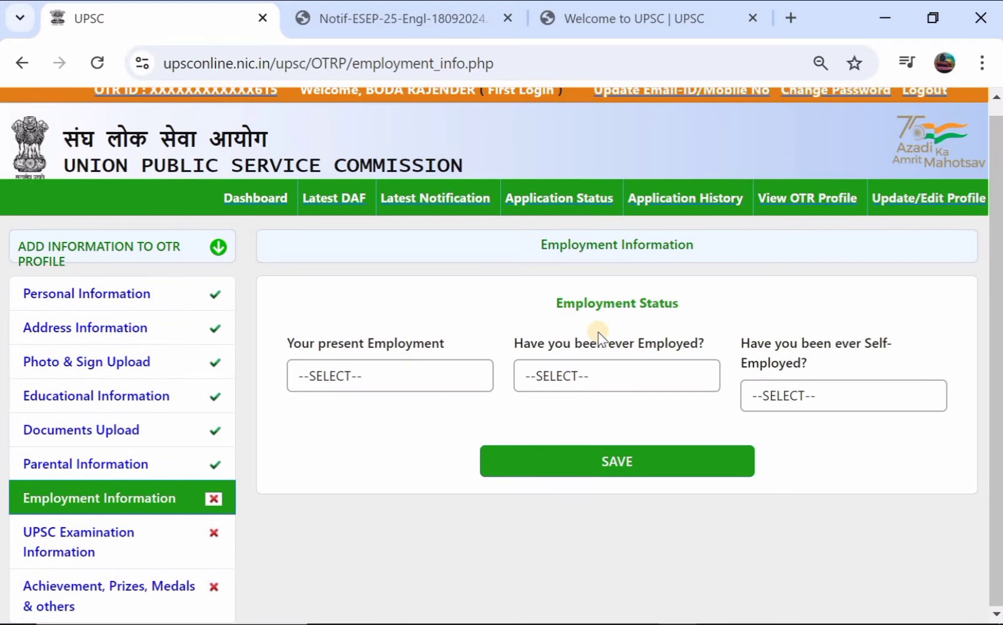
{"action": "left_click", "coordinate": [351, 379]}
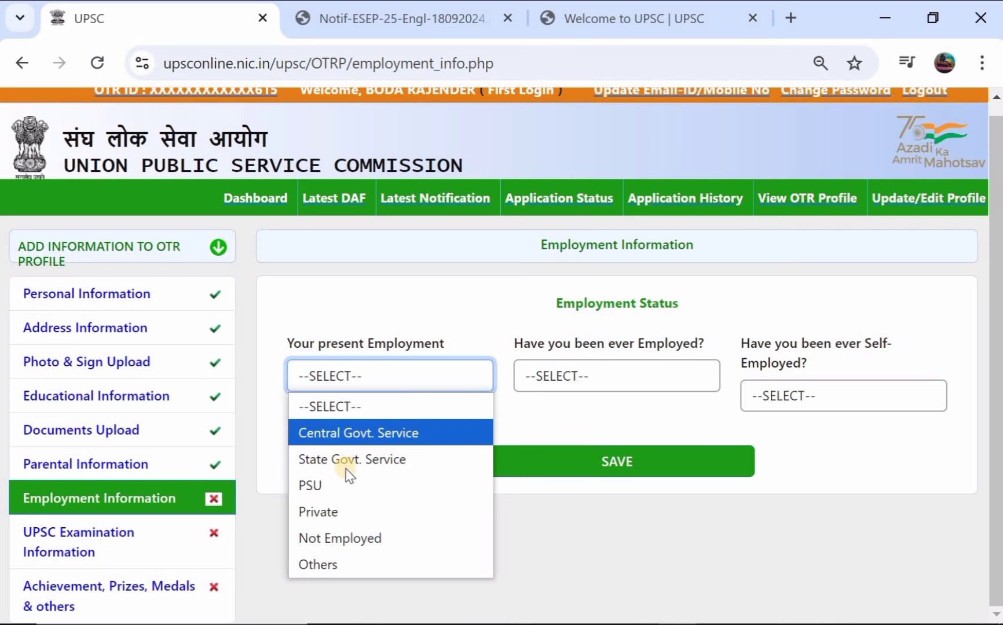
{"action": "left_click", "coordinate": [360, 531]}
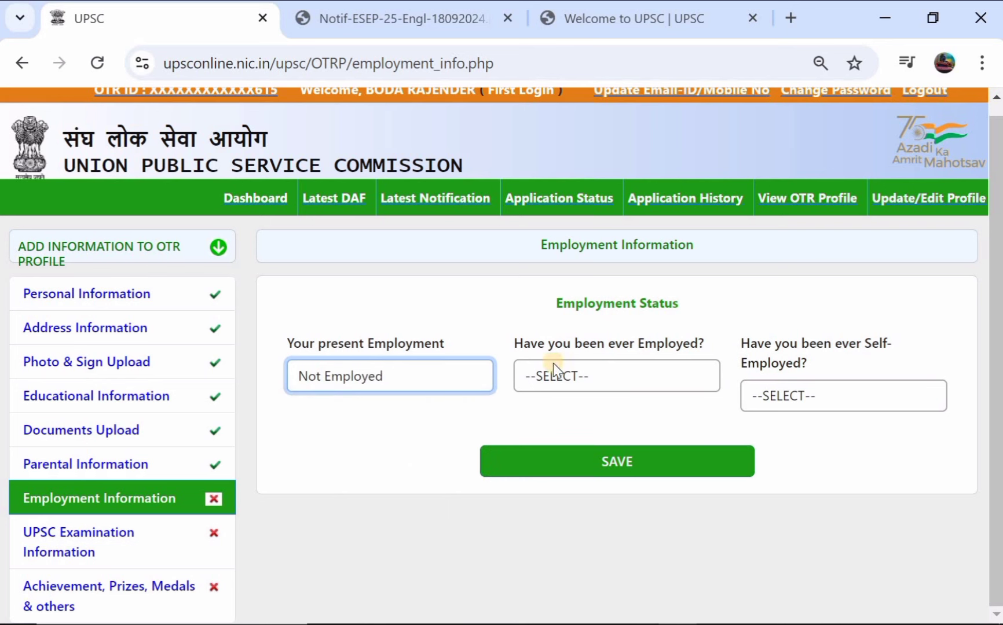
{"action": "left_click", "coordinate": [604, 379]}
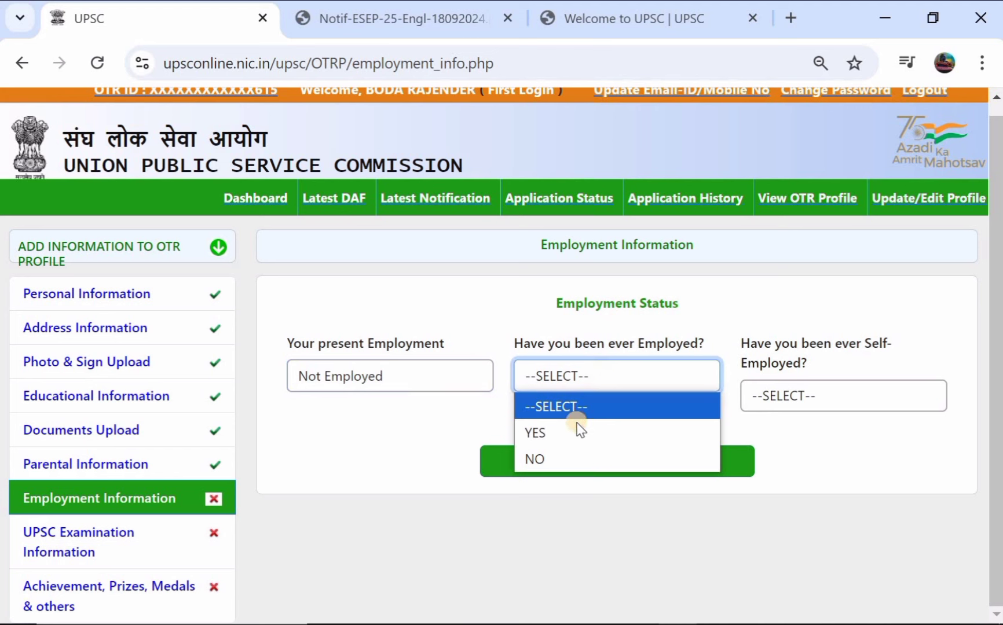
{"action": "left_click", "coordinate": [571, 447]}
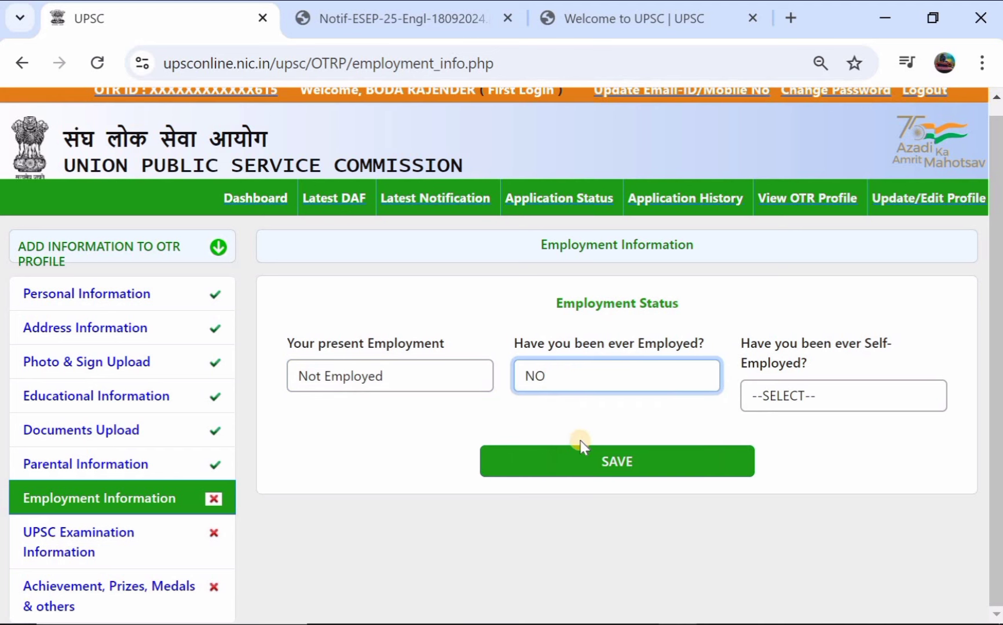
{"action": "left_click", "coordinate": [793, 396]}
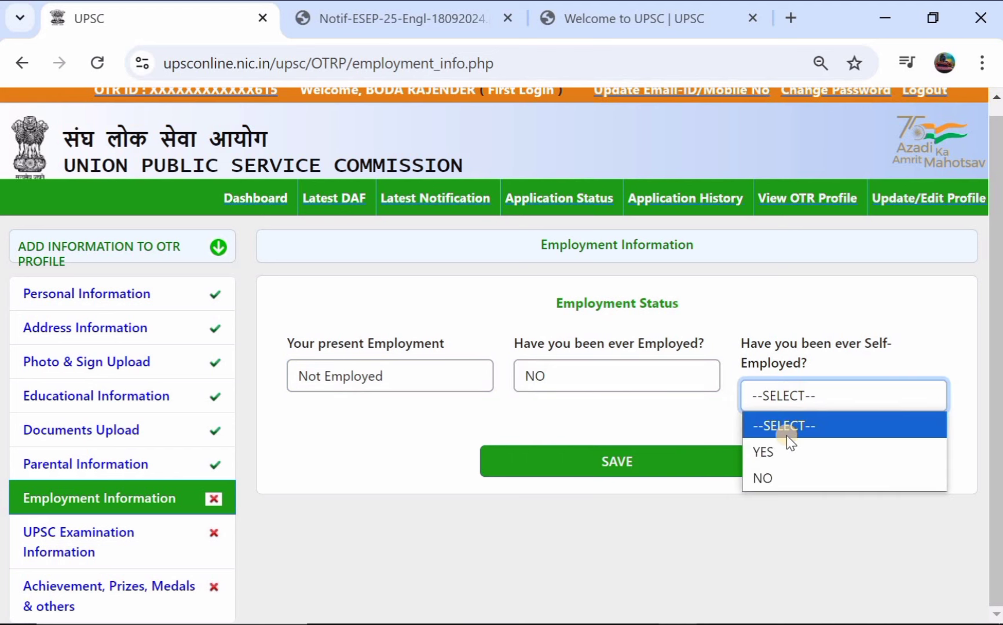
{"action": "left_click", "coordinate": [784, 482]}
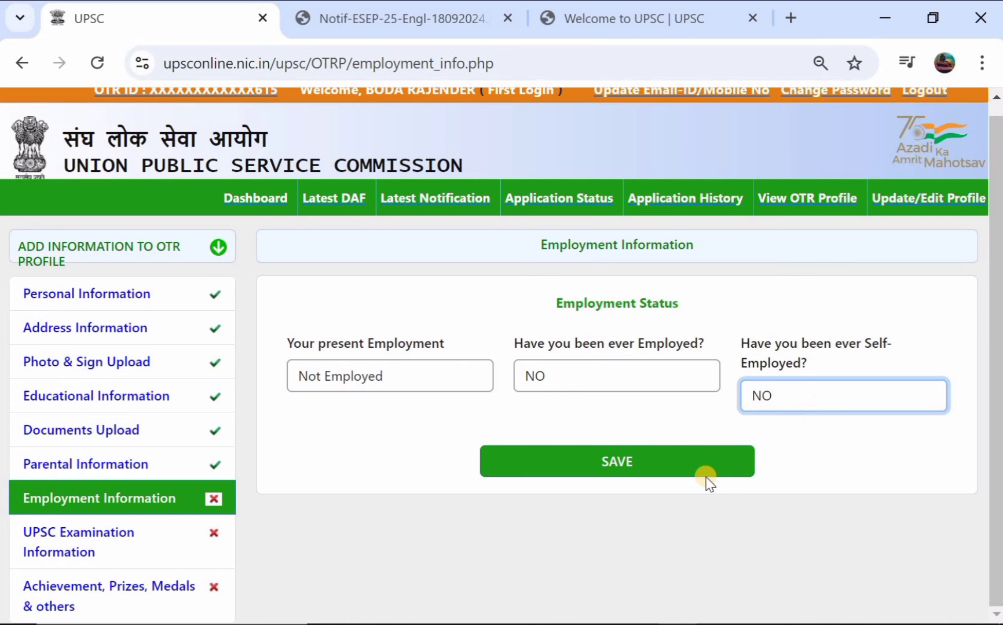
{"action": "left_click", "coordinate": [672, 470]}
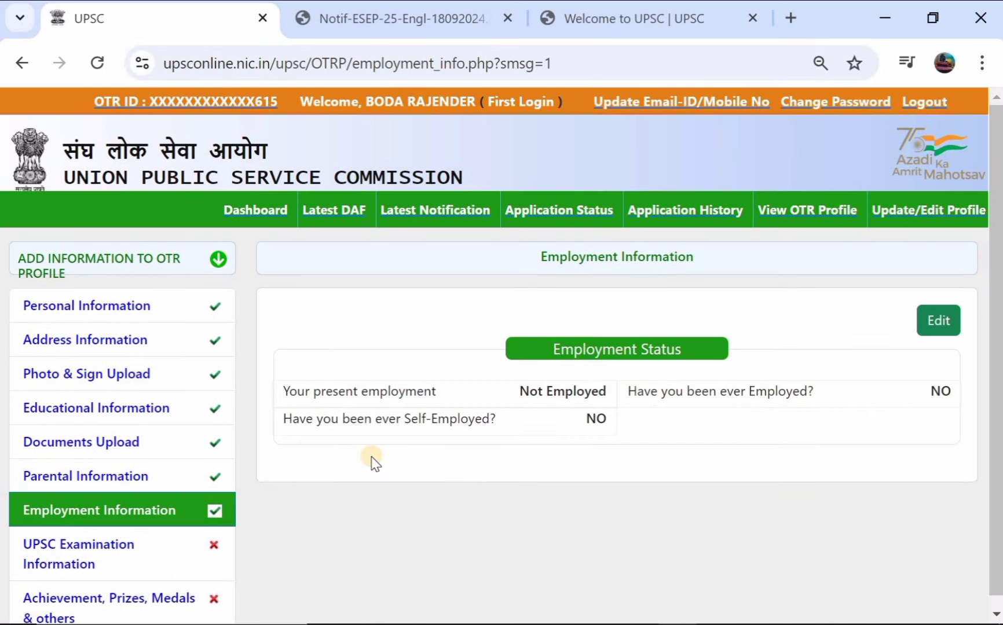
{"action": "scroll", "coordinate": [333, 409], "scroll_direction": "down", "scroll_amount": 1}
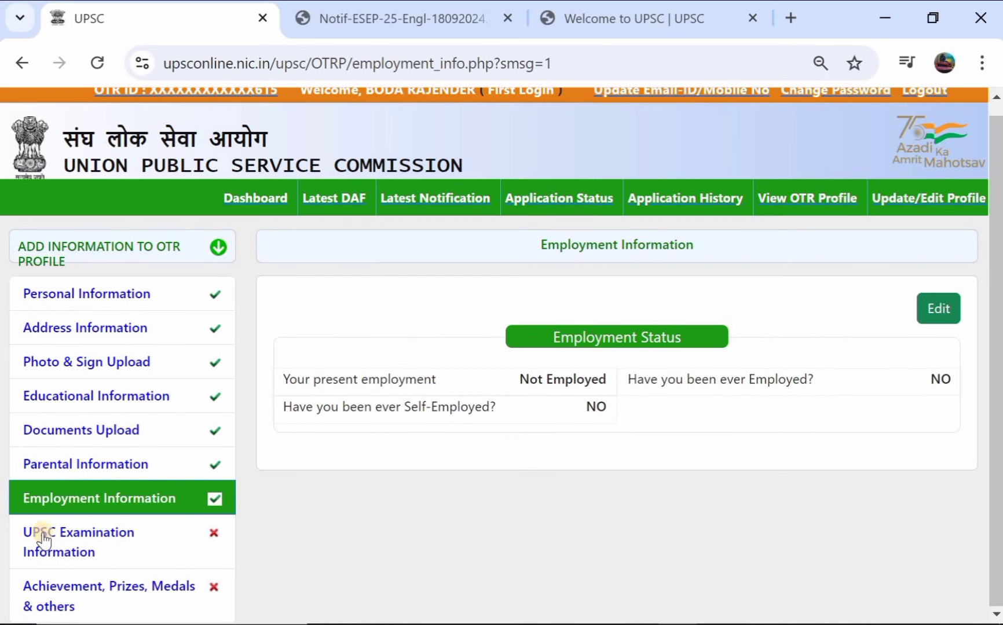
Step: In UPSC Examination Information, answer NO to being debarred and to previous UPSC appearances
{"action": "left_click", "coordinate": [64, 537]}
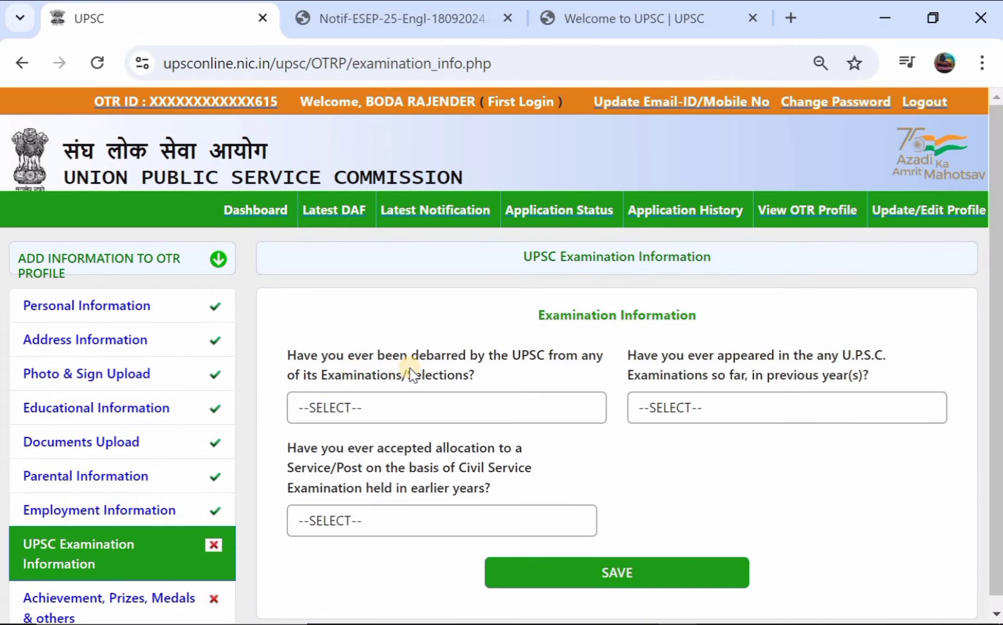
{"action": "left_click", "coordinate": [424, 408]}
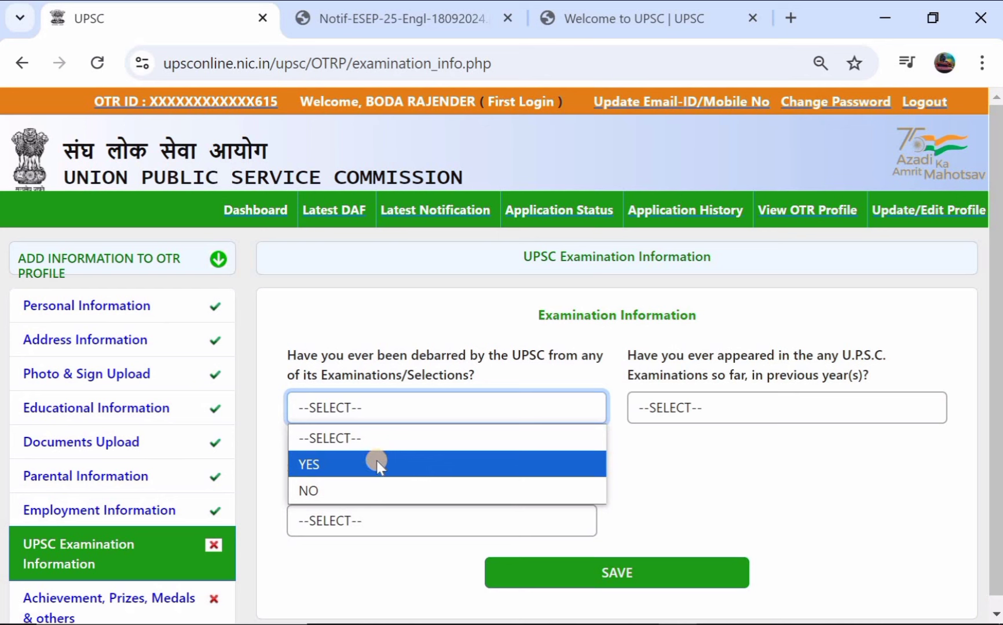
{"action": "left_click", "coordinate": [378, 485]}
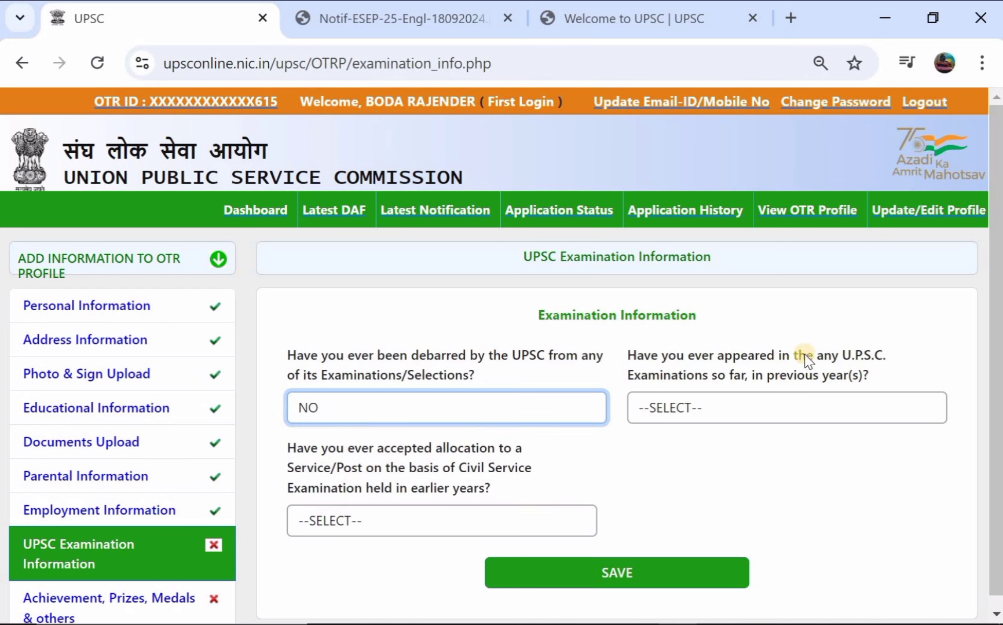
{"action": "left_click", "coordinate": [779, 410]}
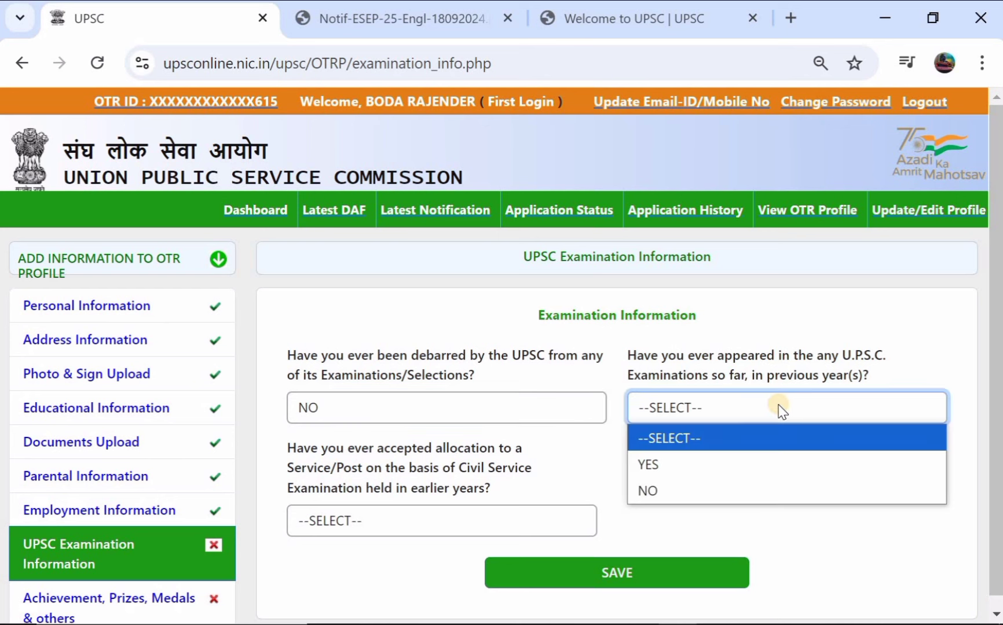
{"action": "left_click", "coordinate": [712, 459]}
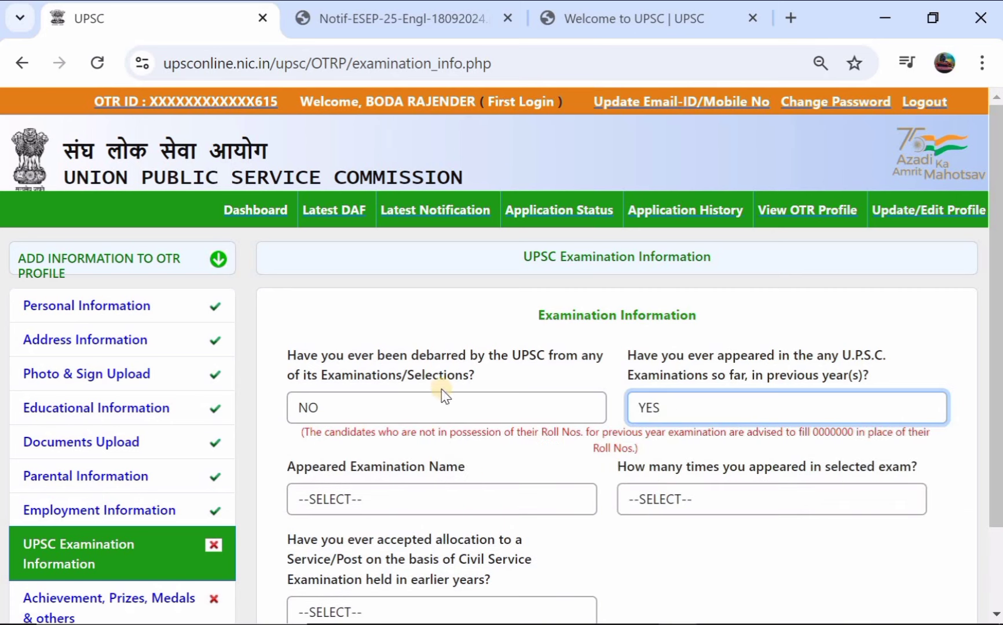
{"action": "left_click", "coordinate": [672, 408]}
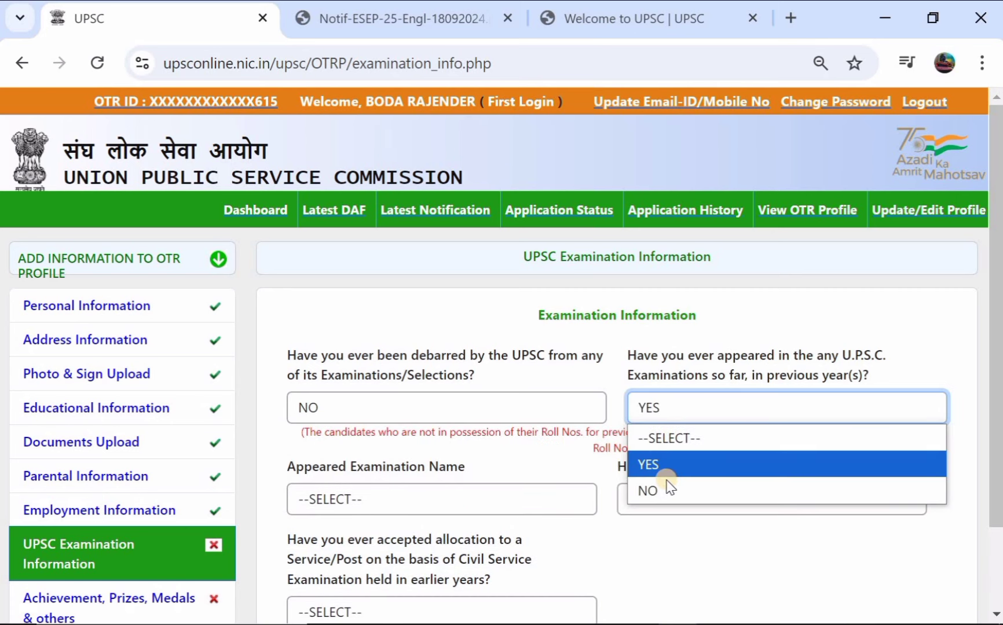
{"action": "left_click", "coordinate": [666, 483]}
{"action": "scroll", "coordinate": [500, 457], "scroll_direction": "down", "scroll_amount": 1}
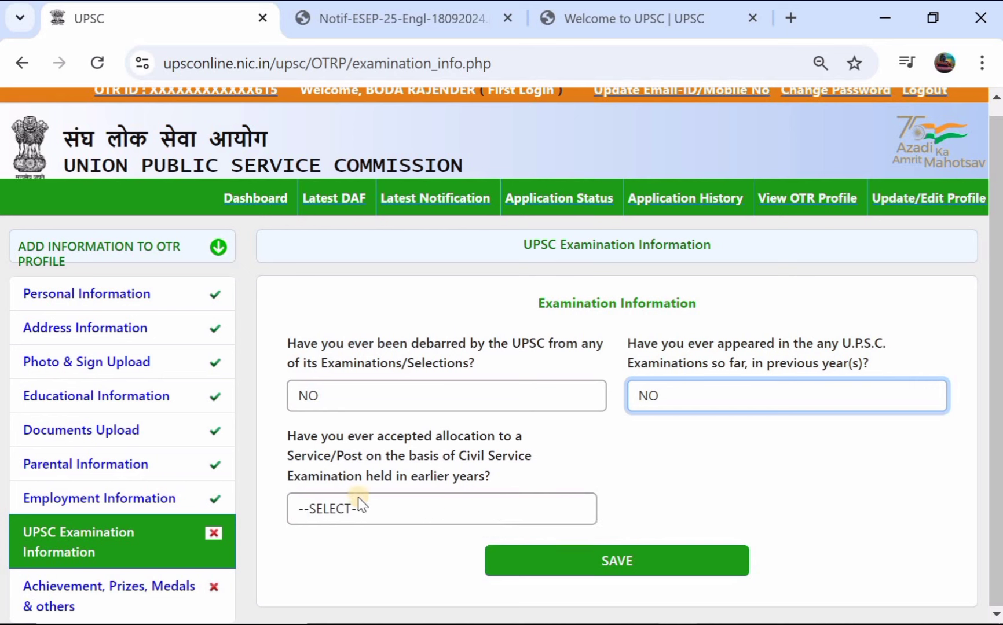
Step: Answer NO to accepting an earlier service allocation and save the examination information
{"action": "left_click", "coordinate": [368, 510]}
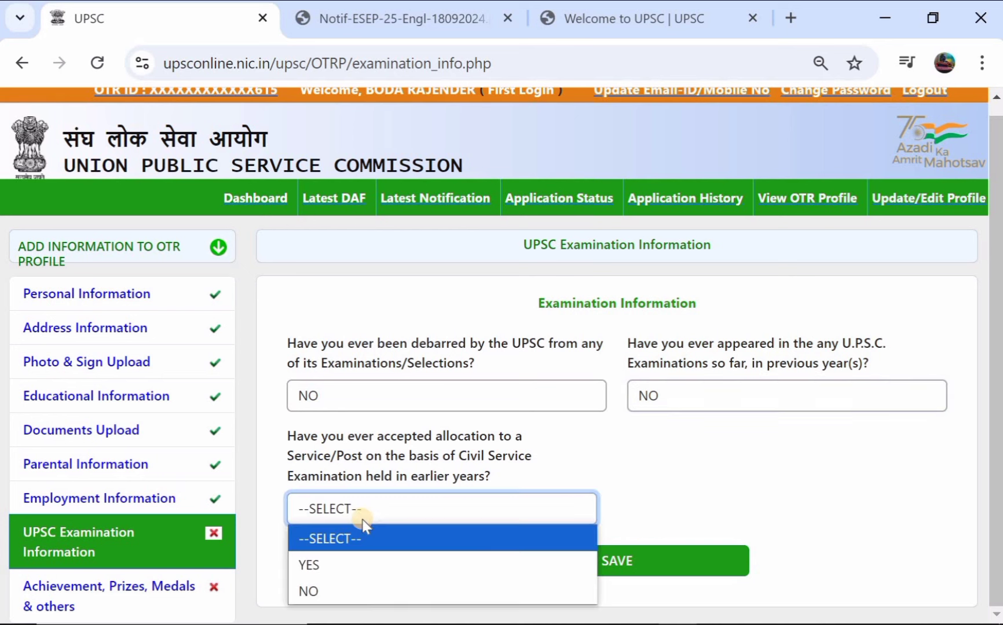
{"action": "left_click", "coordinate": [344, 564]}
{"action": "scroll", "coordinate": [650, 525], "scroll_direction": "down", "scroll_amount": 1}
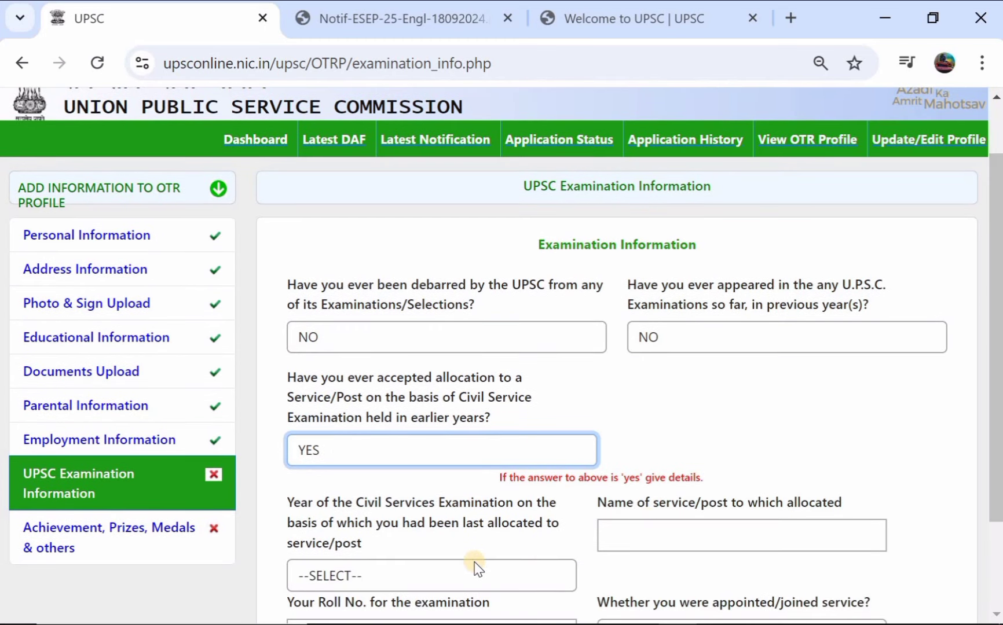
{"action": "scroll", "coordinate": [475, 564], "scroll_direction": "down", "scroll_amount": 1}
{"action": "left_click", "coordinate": [437, 545]}
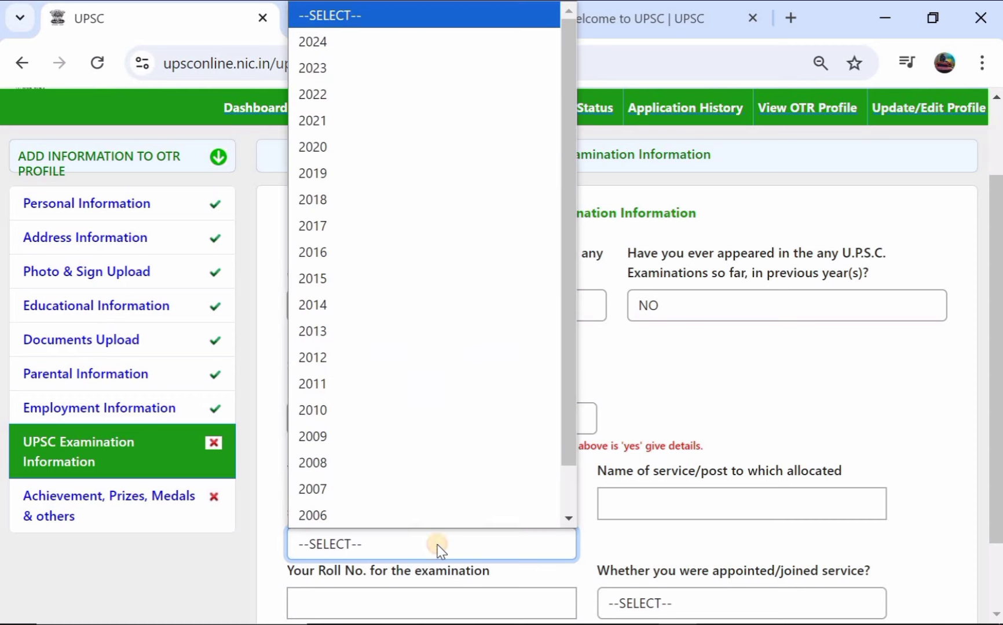
{"action": "key", "text": "Escape"}
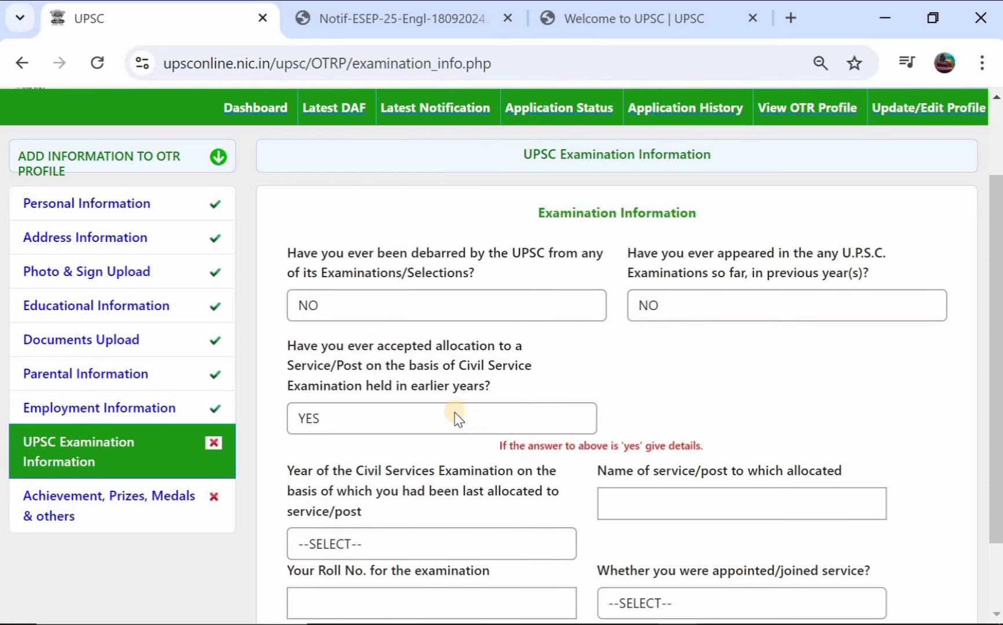
{"action": "left_click", "coordinate": [458, 417]}
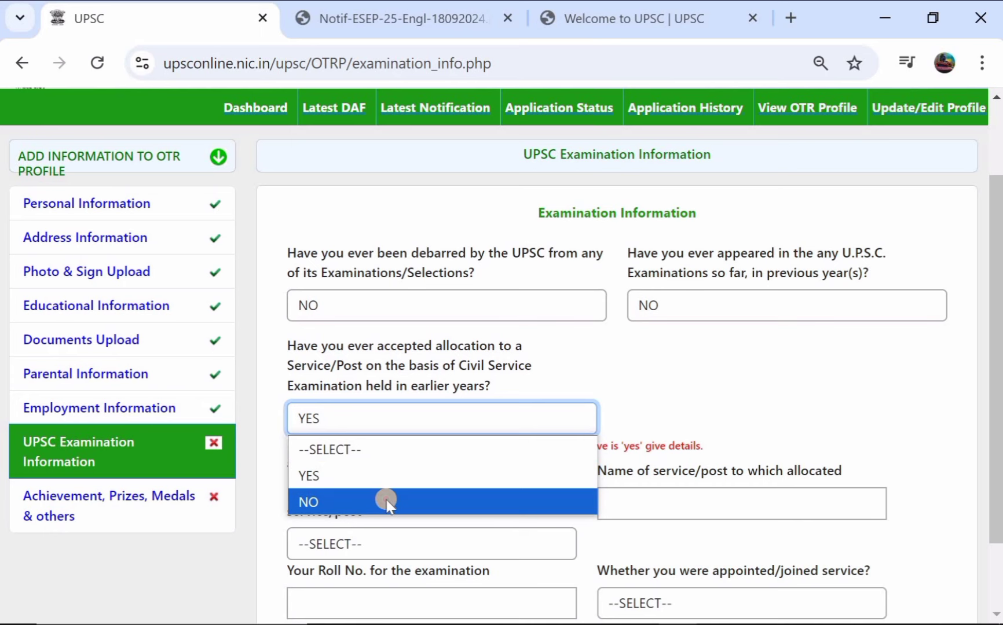
{"action": "left_click", "coordinate": [386, 502]}
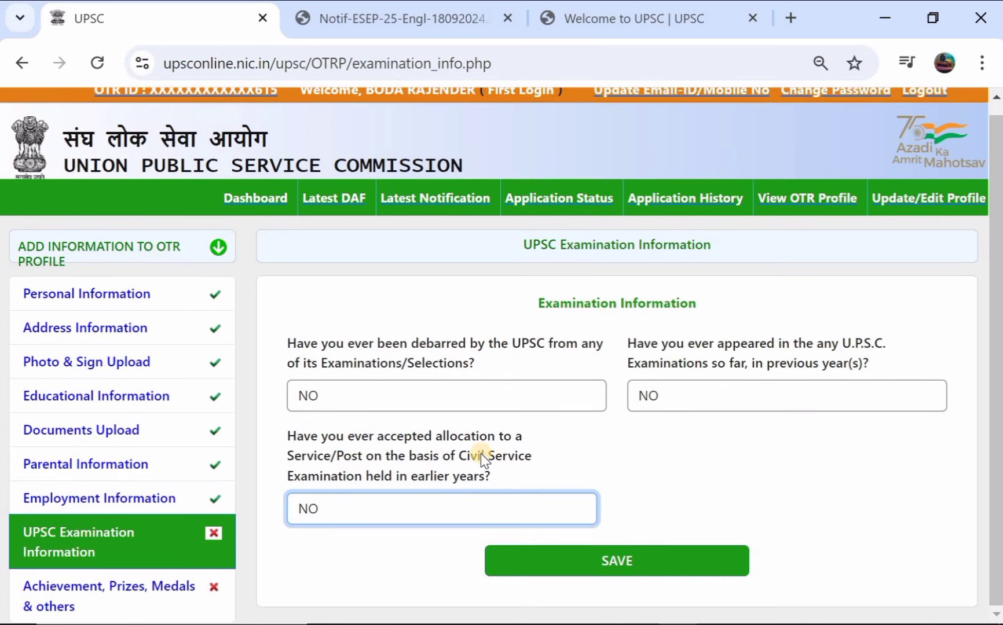
{"action": "left_click", "coordinate": [599, 565]}
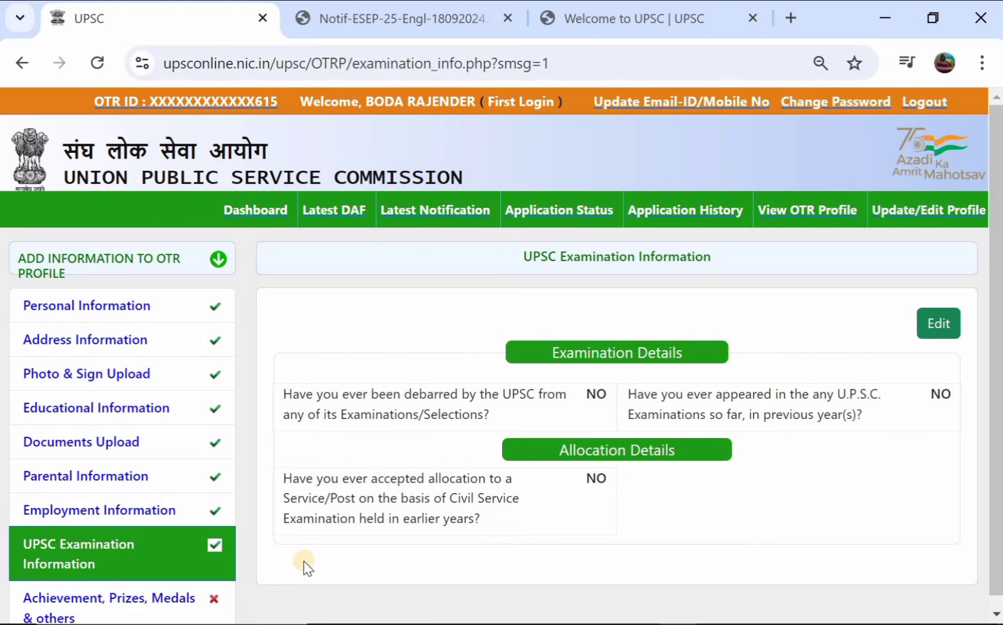
{"action": "scroll", "coordinate": [304, 561], "scroll_direction": "down", "scroll_amount": 1}
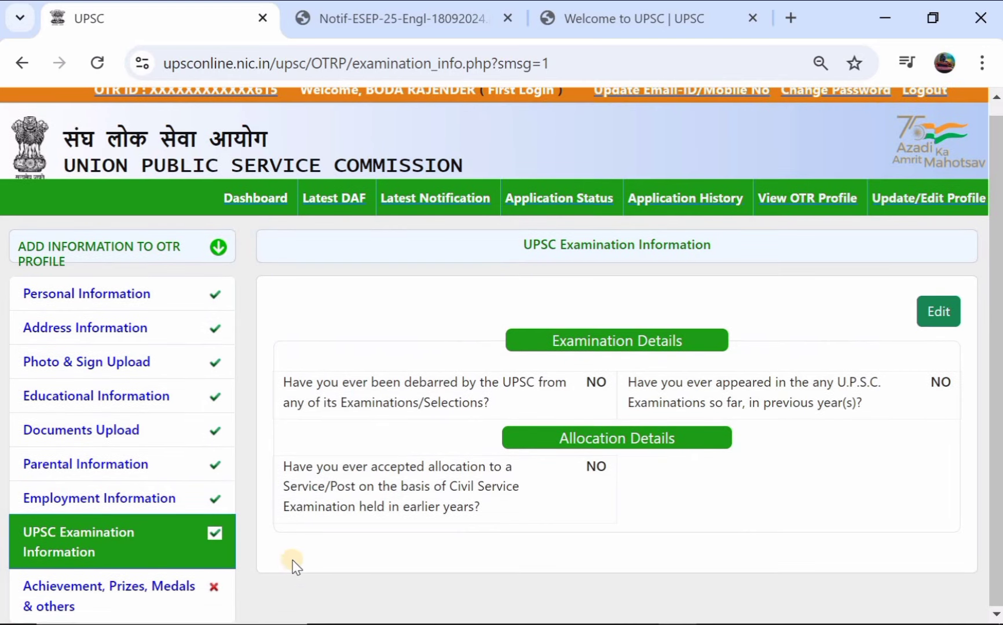
Step: On the Achievement, Prizes, Medals page, answer NO to the family-assets question
{"action": "left_click", "coordinate": [108, 586]}
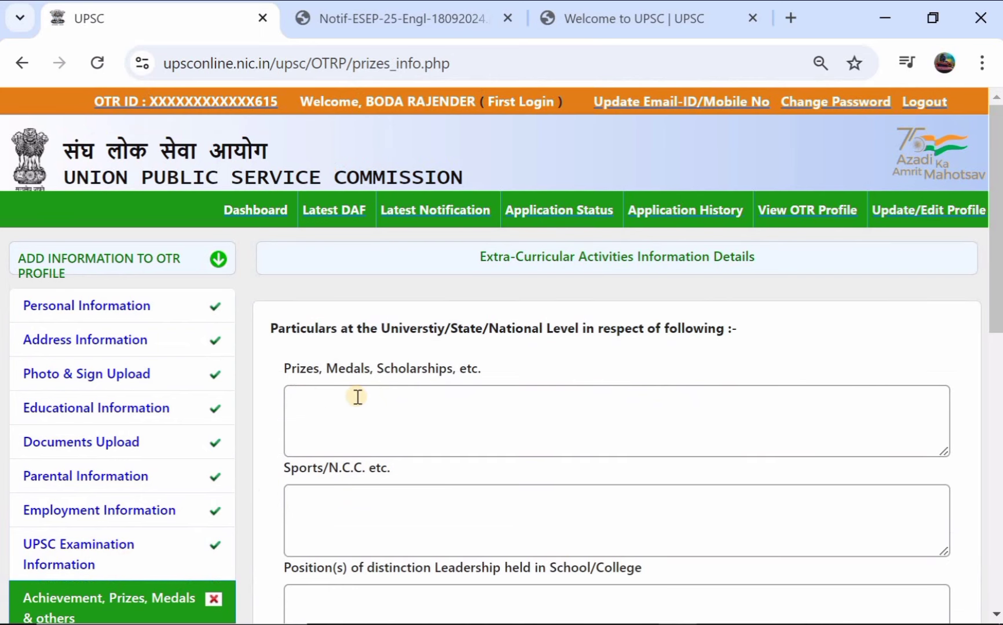
{"action": "scroll", "coordinate": [354, 396], "scroll_direction": "down", "scroll_amount": 2}
{"action": "scroll", "coordinate": [357, 396], "scroll_direction": "down", "scroll_amount": 8}
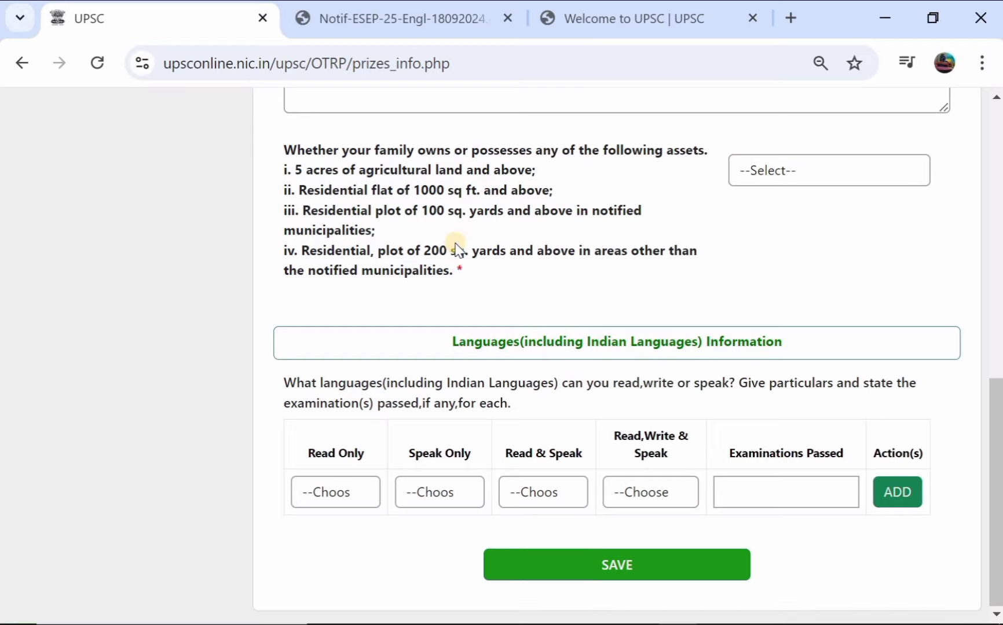
{"action": "scroll", "coordinate": [455, 248], "scroll_direction": "up", "scroll_amount": 5}
{"action": "scroll", "coordinate": [455, 243], "scroll_direction": "down", "scroll_amount": 5}
{"action": "scroll", "coordinate": [516, 186], "scroll_direction": "up", "scroll_amount": 1}
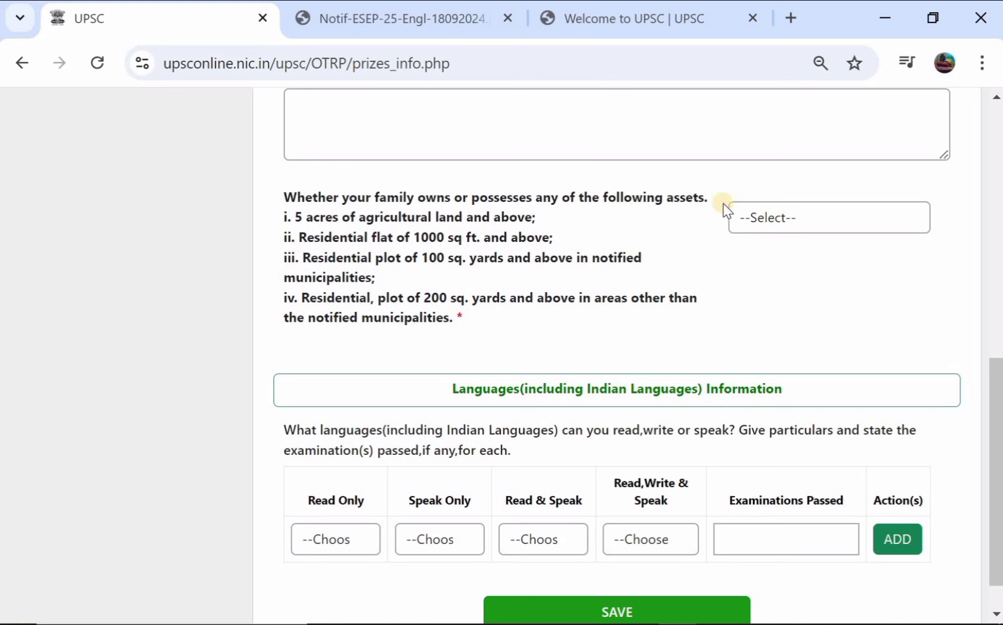
{"action": "left_click", "coordinate": [788, 223]}
{"action": "left_click", "coordinate": [773, 295]}
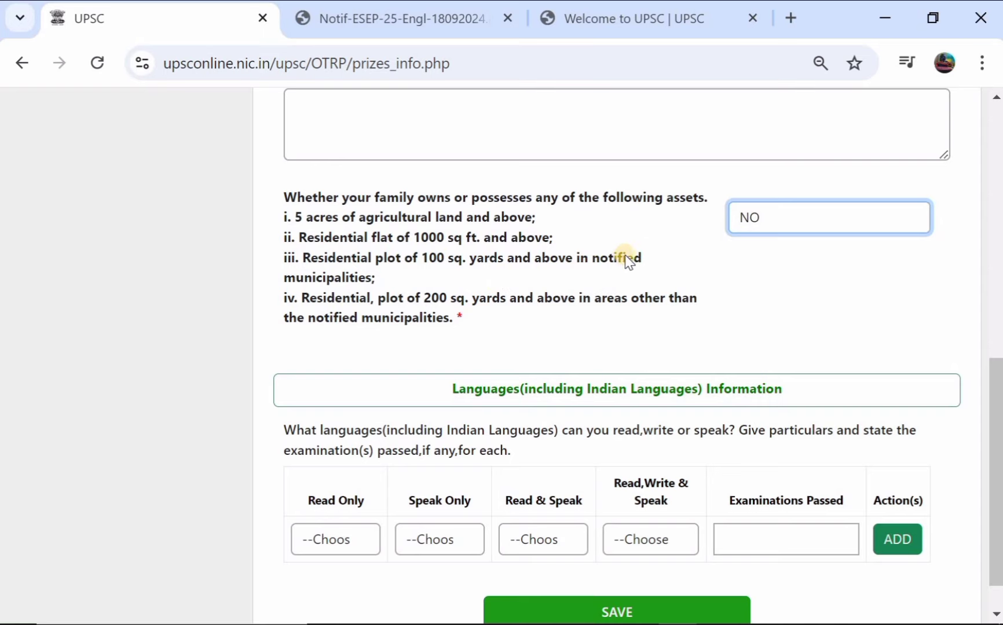
{"action": "scroll", "coordinate": [624, 260], "scroll_direction": "up", "scroll_amount": 4}
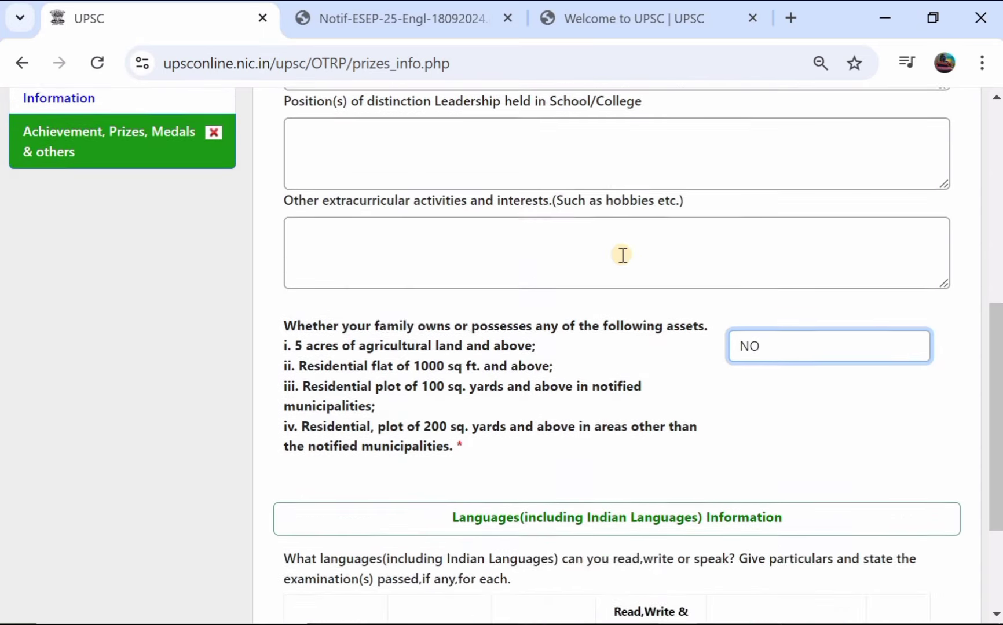
{"action": "scroll", "coordinate": [646, 260], "scroll_direction": "down", "scroll_amount": 5}
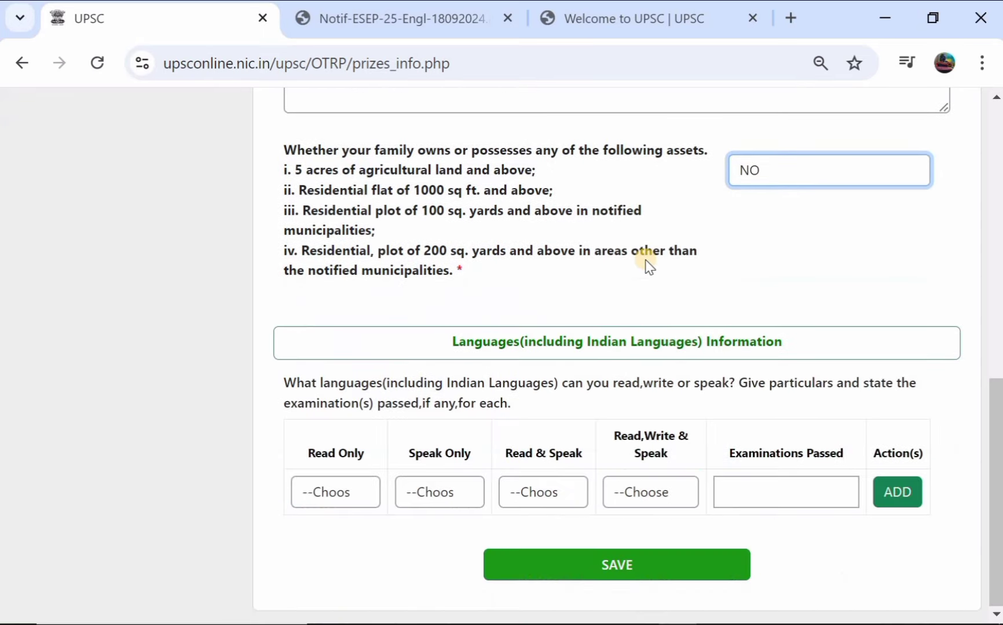
Step: Choose Telugu for the Read Only and Speak Only language columns
{"action": "left_click", "coordinate": [316, 495]}
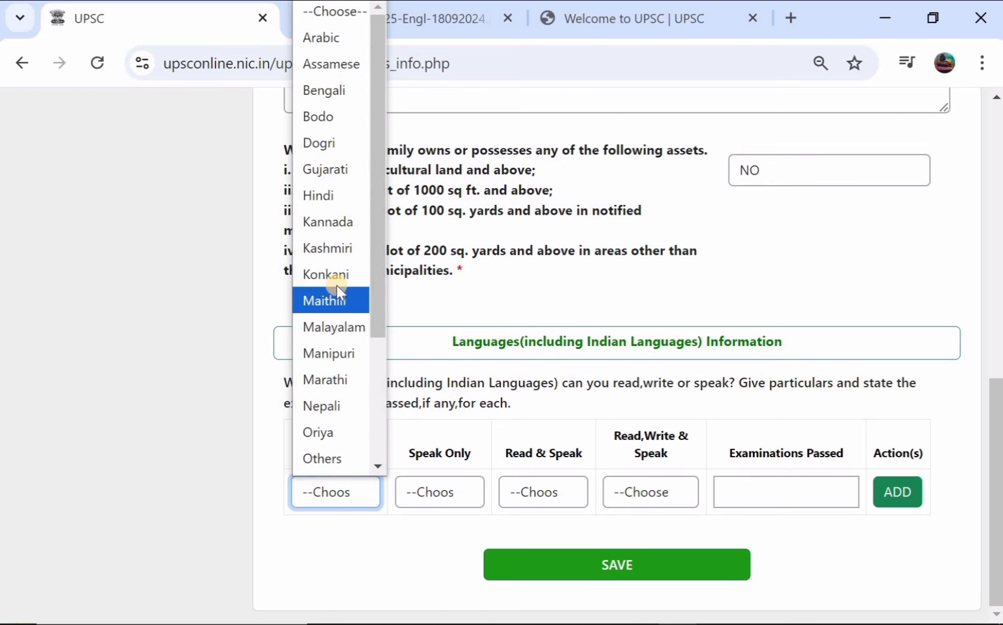
{"action": "scroll", "coordinate": [343, 124], "scroll_direction": "down", "scroll_amount": 3}
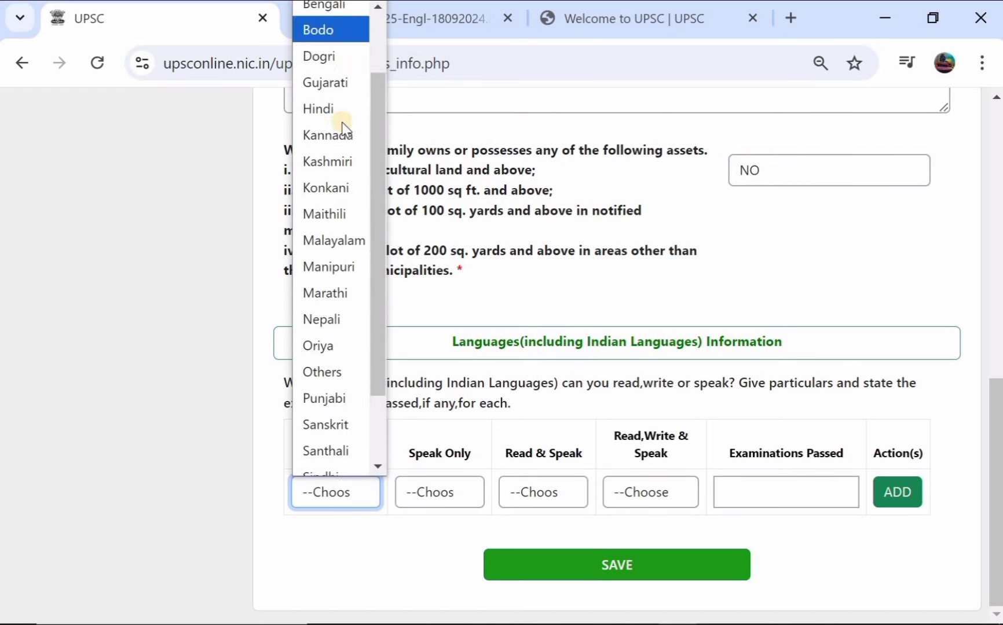
{"action": "scroll", "coordinate": [327, 356], "scroll_direction": "down", "scroll_amount": 1}
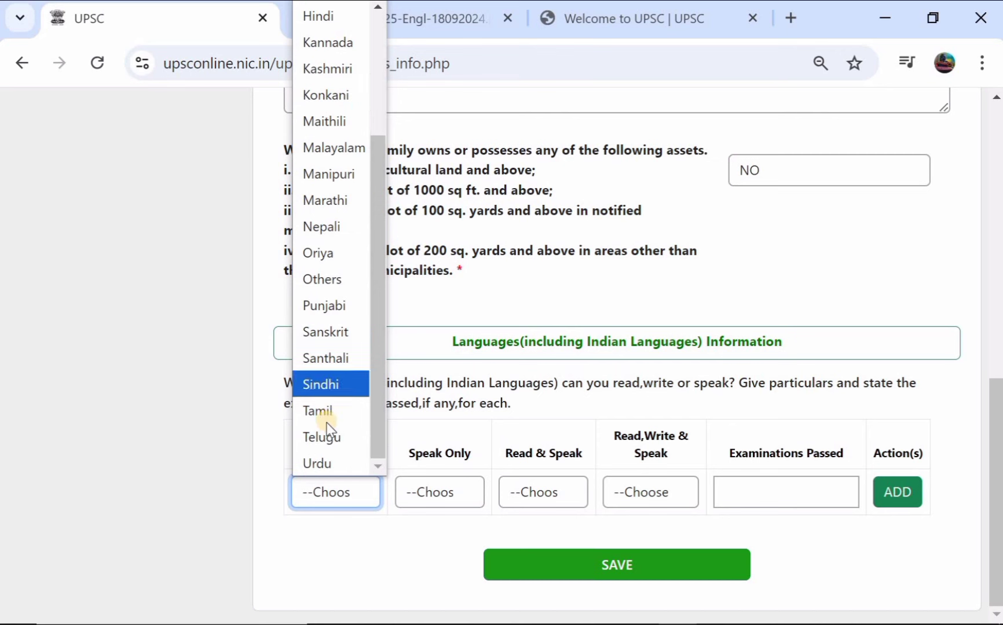
{"action": "left_click", "coordinate": [332, 432]}
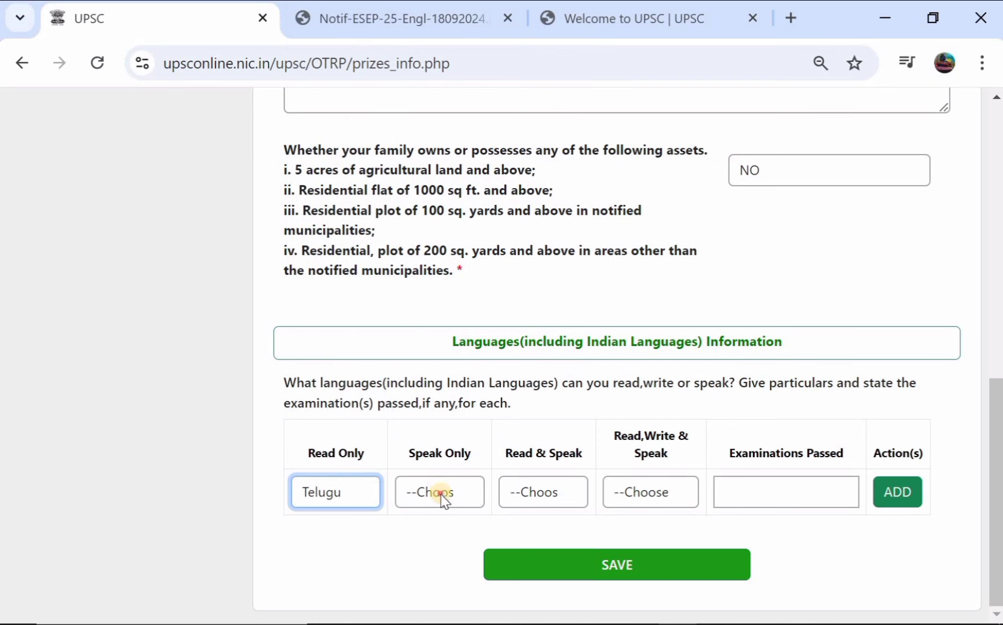
{"action": "left_click", "coordinate": [442, 494]}
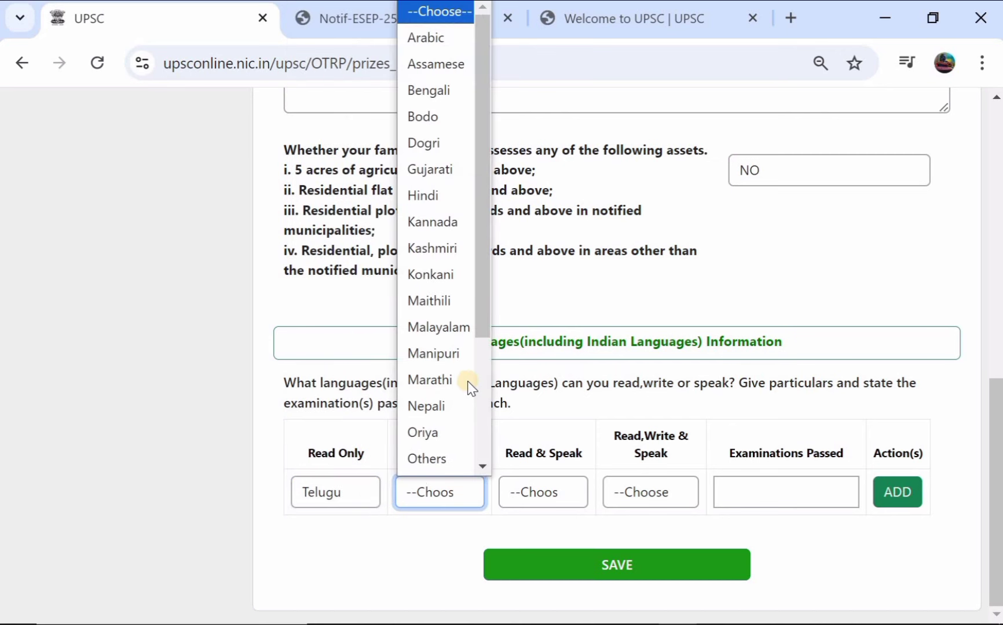
{"action": "scroll", "coordinate": [448, 430], "scroll_direction": "down", "scroll_amount": 3}
{"action": "left_click", "coordinate": [447, 431]}
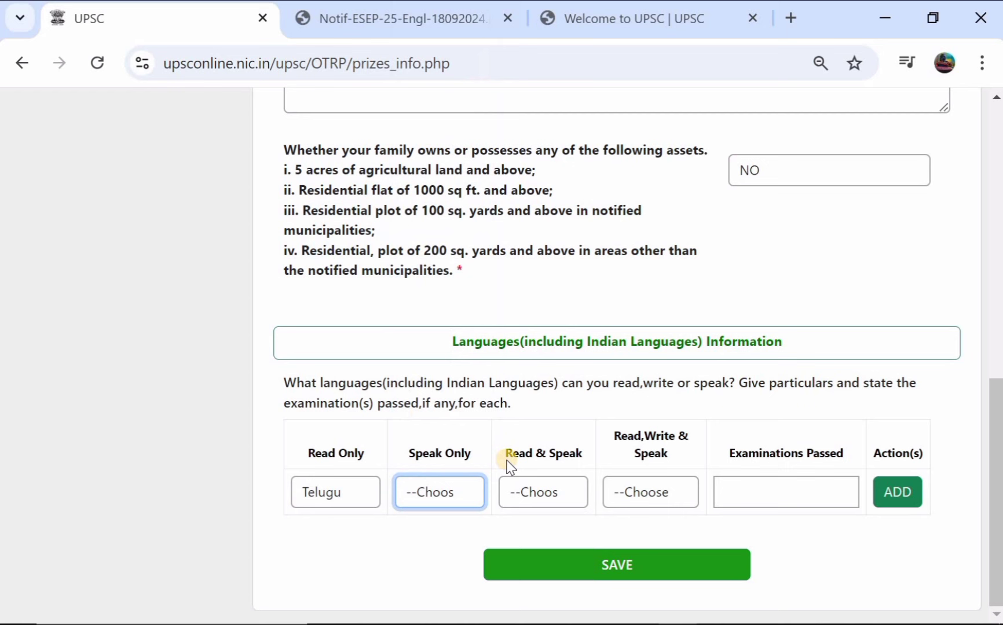
Step: Choose Telugu for the Read & Speak and Read, Write & Speak columns
{"action": "left_click", "coordinate": [549, 491]}
{"action": "scroll", "coordinate": [533, 324], "scroll_direction": "down", "scroll_amount": 3}
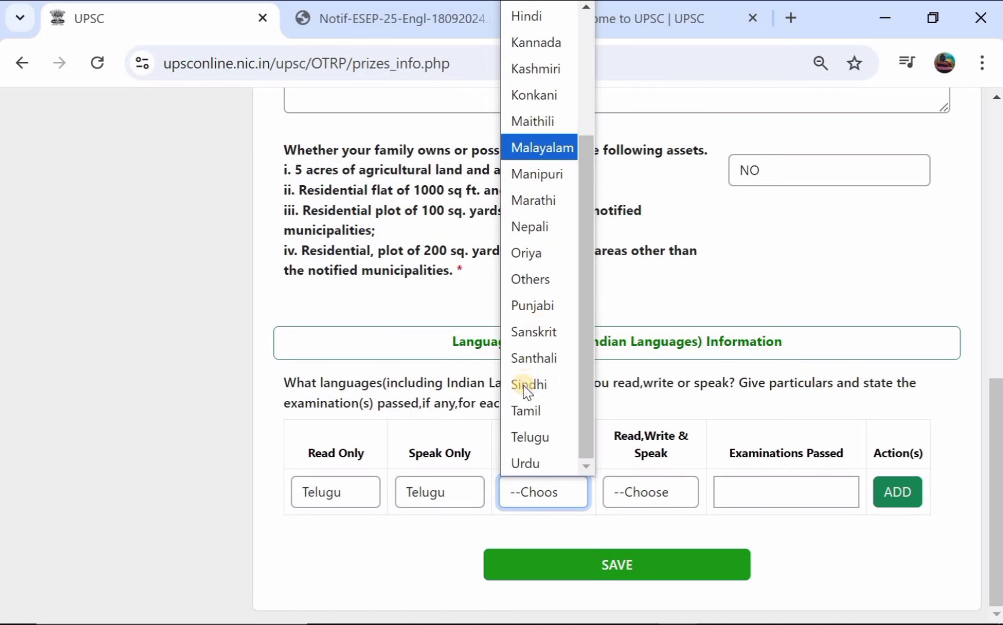
{"action": "left_click", "coordinate": [541, 437]}
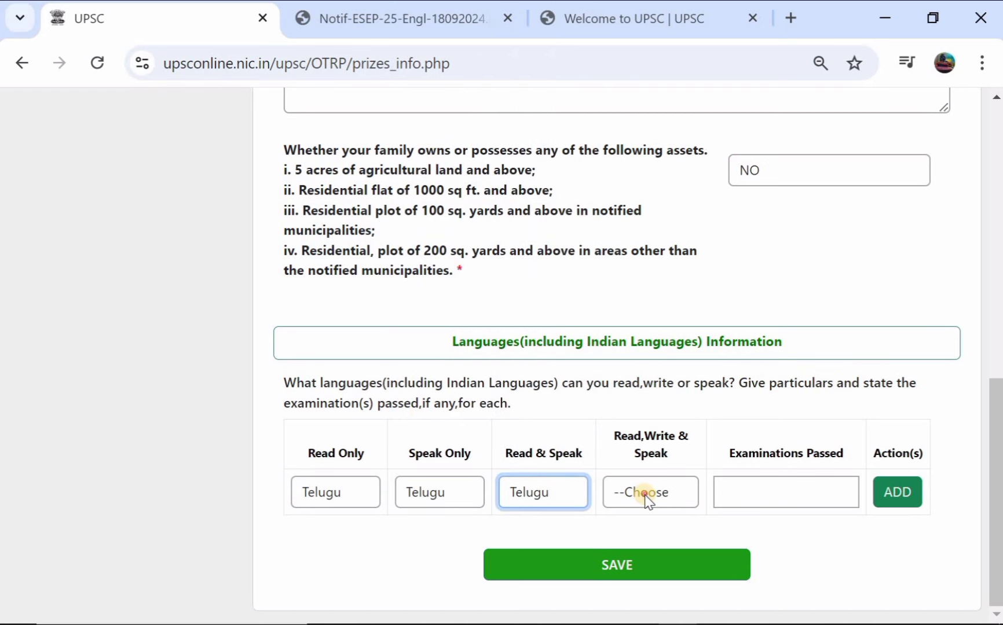
{"action": "left_click", "coordinate": [648, 495]}
{"action": "scroll", "coordinate": [644, 377], "scroll_direction": "down", "scroll_amount": 3}
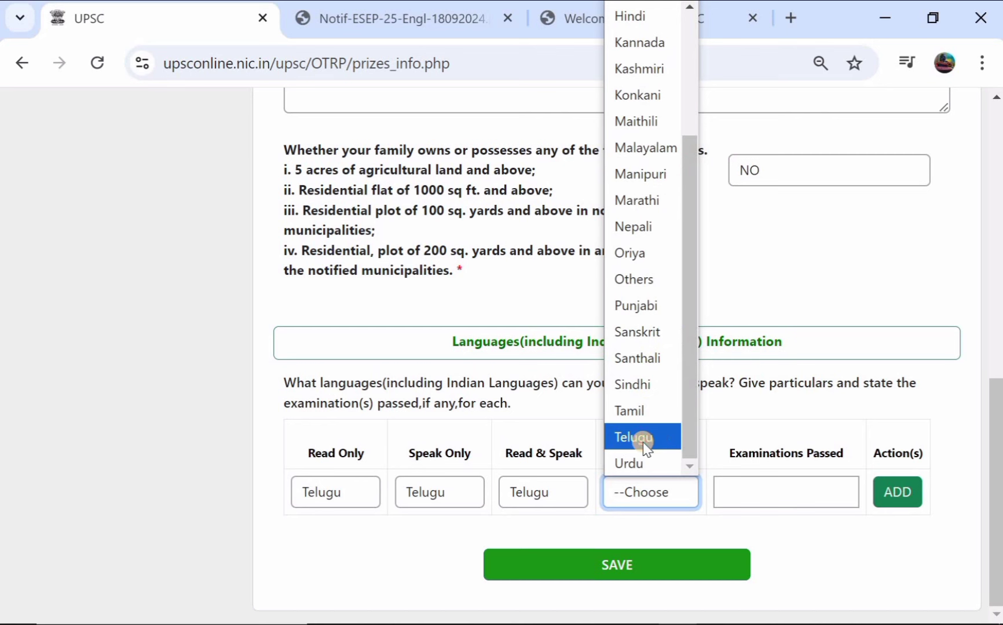
{"action": "left_click", "coordinate": [645, 443]}
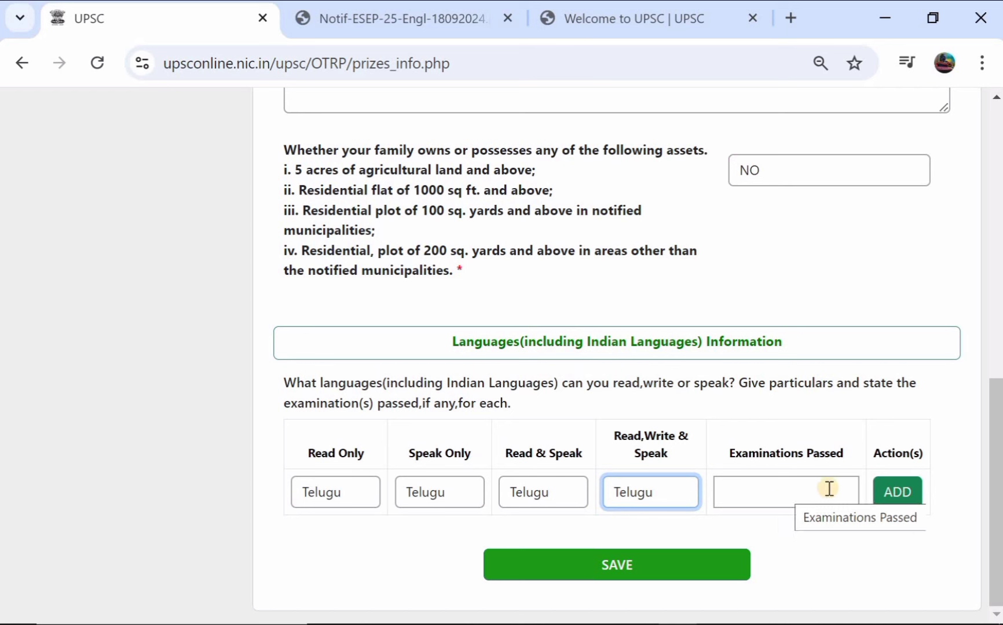
Step: Add the Telugu language row after entering examination 2024 for the missing-examination warning
{"action": "left_click", "coordinate": [912, 490]}
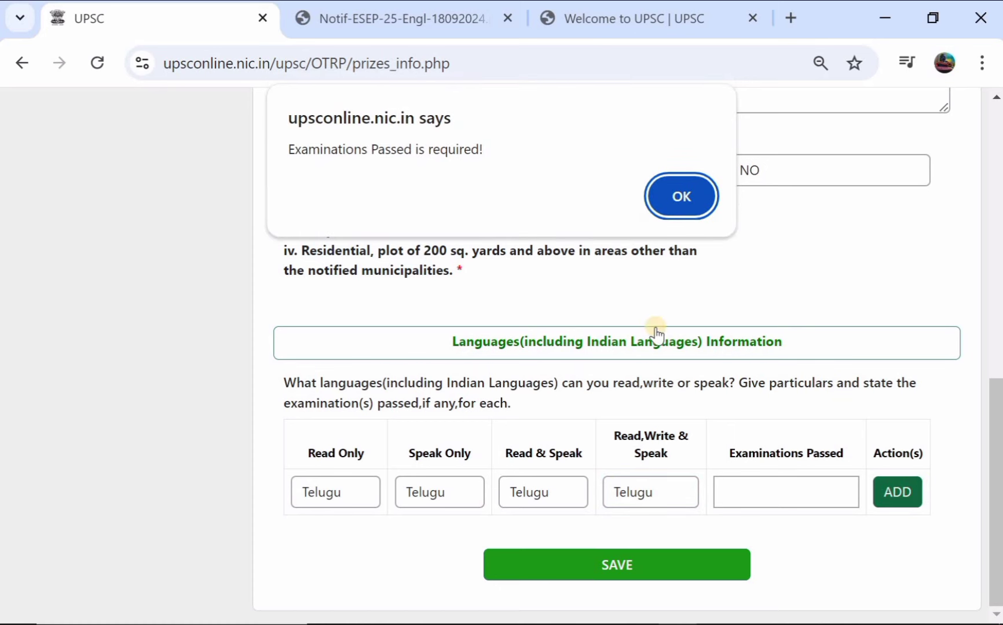
{"action": "left_click", "coordinate": [667, 197]}
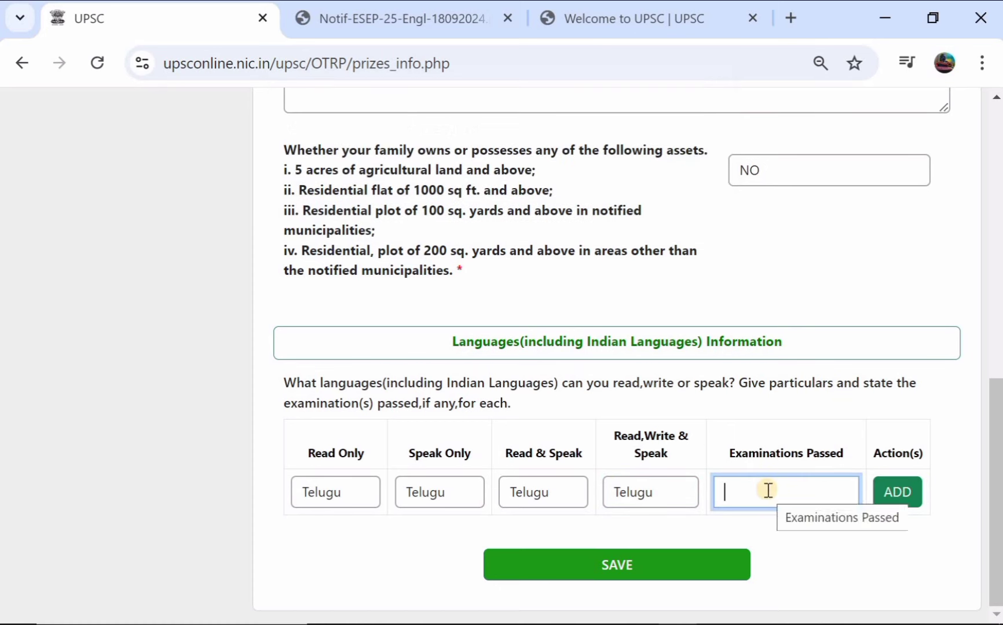
{"action": "type", "text": "024"}
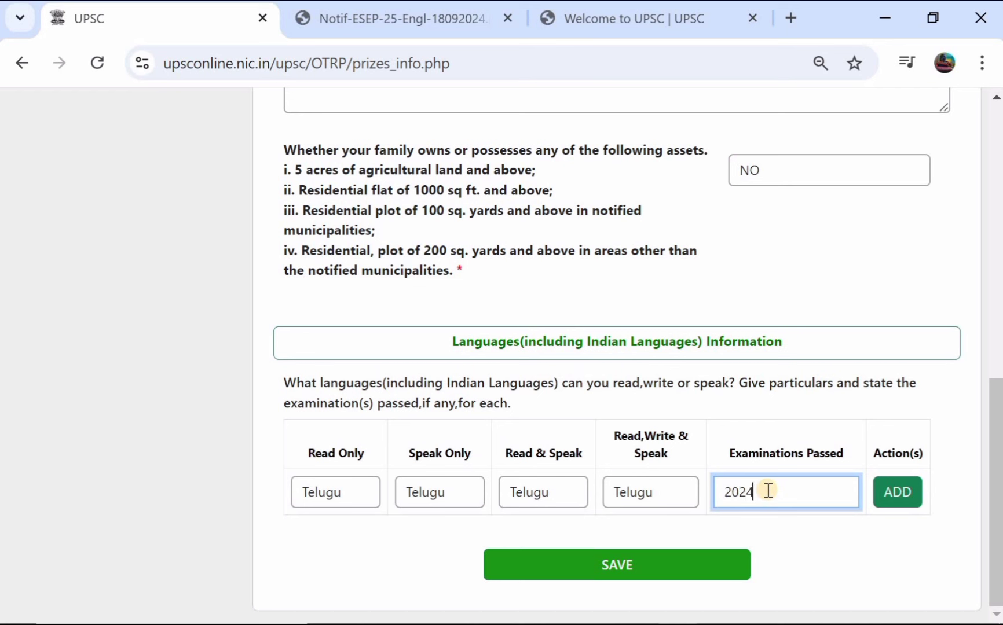
{"action": "left_click", "coordinate": [892, 498]}
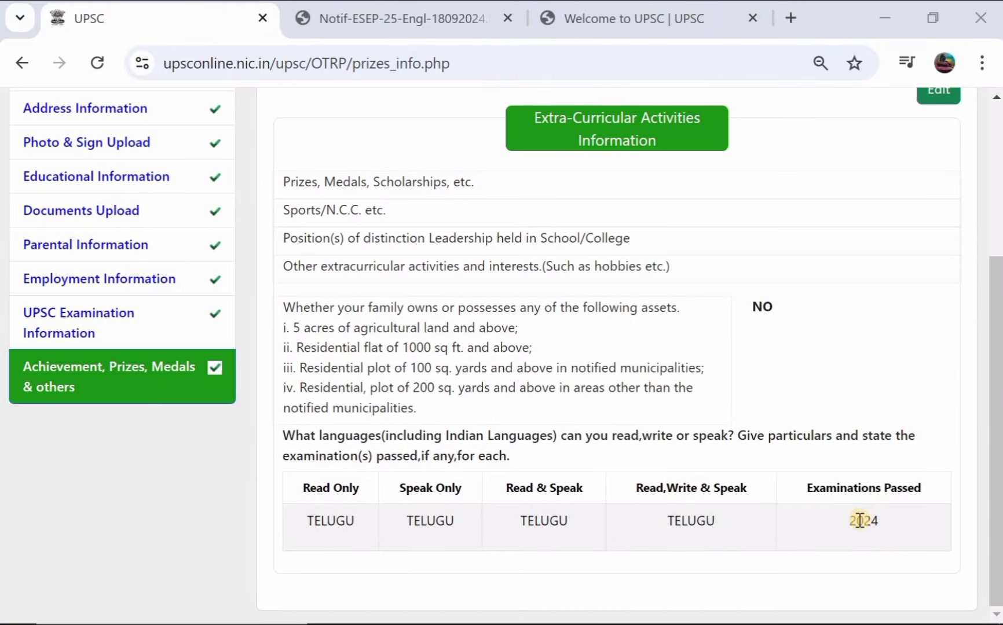
Step: Reopen the extra-curricular details and delete the saved Telugu language record
{"action": "scroll", "coordinate": [955, 174], "scroll_direction": "up", "scroll_amount": 1}
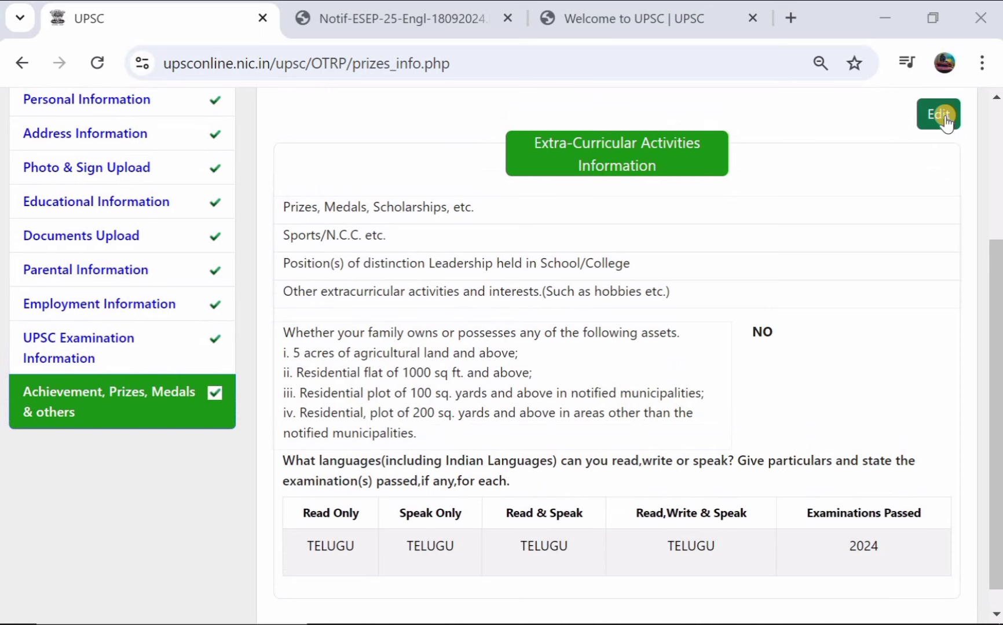
{"action": "left_click", "coordinate": [939, 115]}
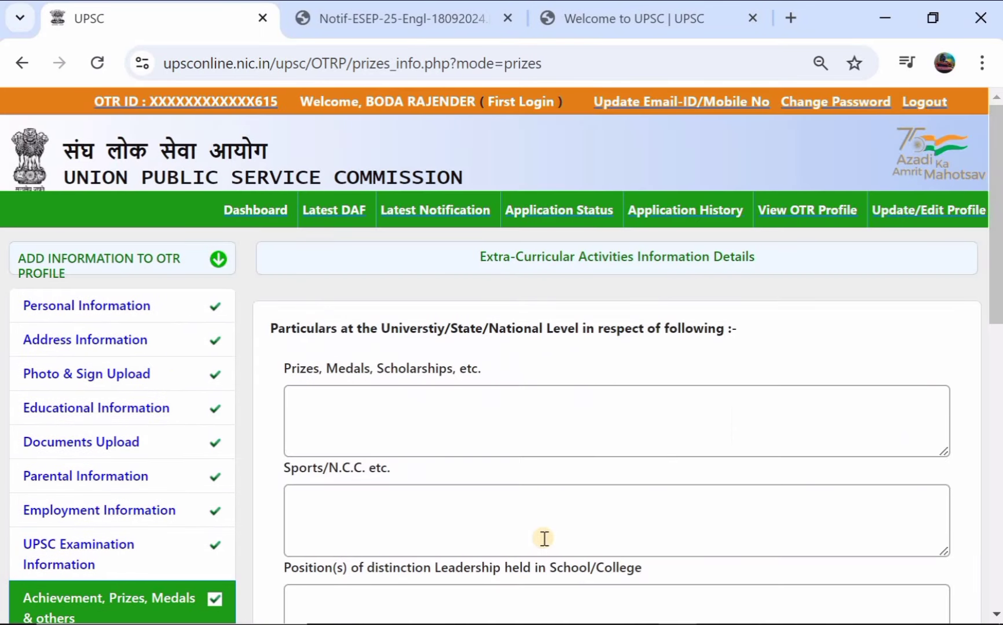
{"action": "scroll", "coordinate": [542, 536], "scroll_direction": "down", "scroll_amount": 10}
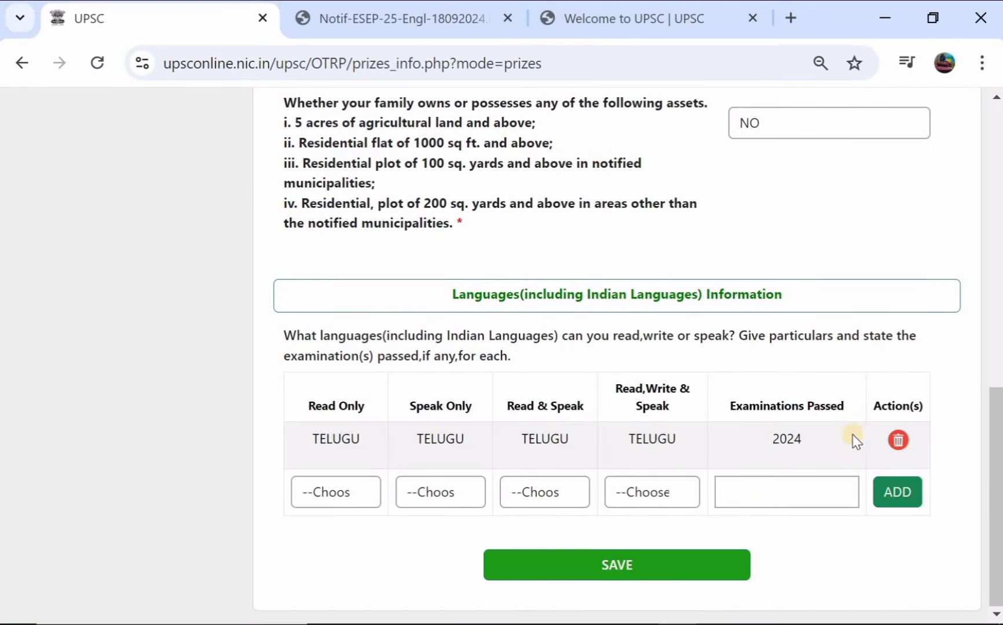
{"action": "left_click", "coordinate": [898, 440]}
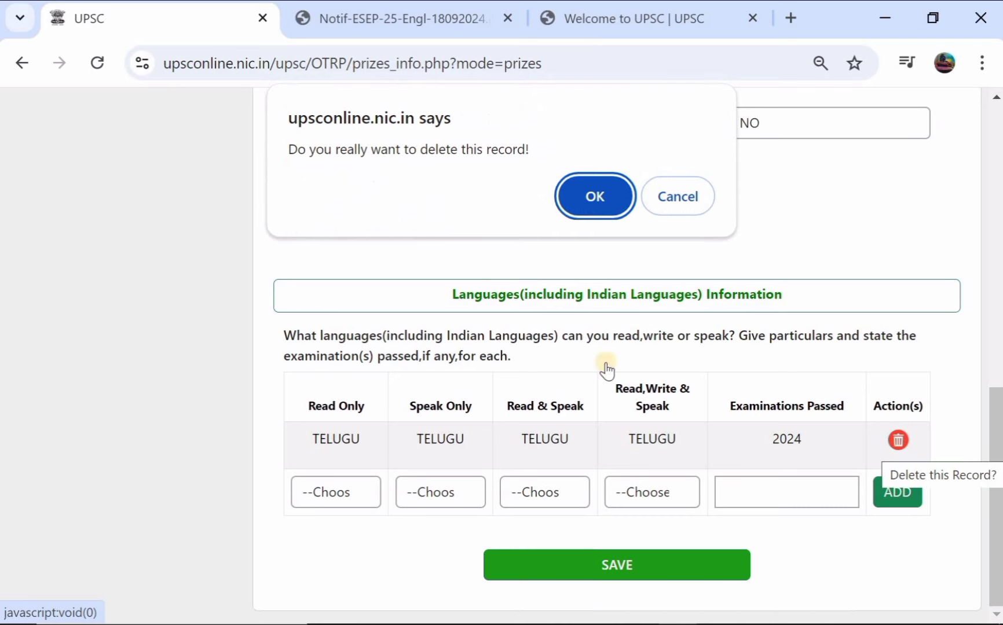
{"action": "left_click", "coordinate": [622, 184]}
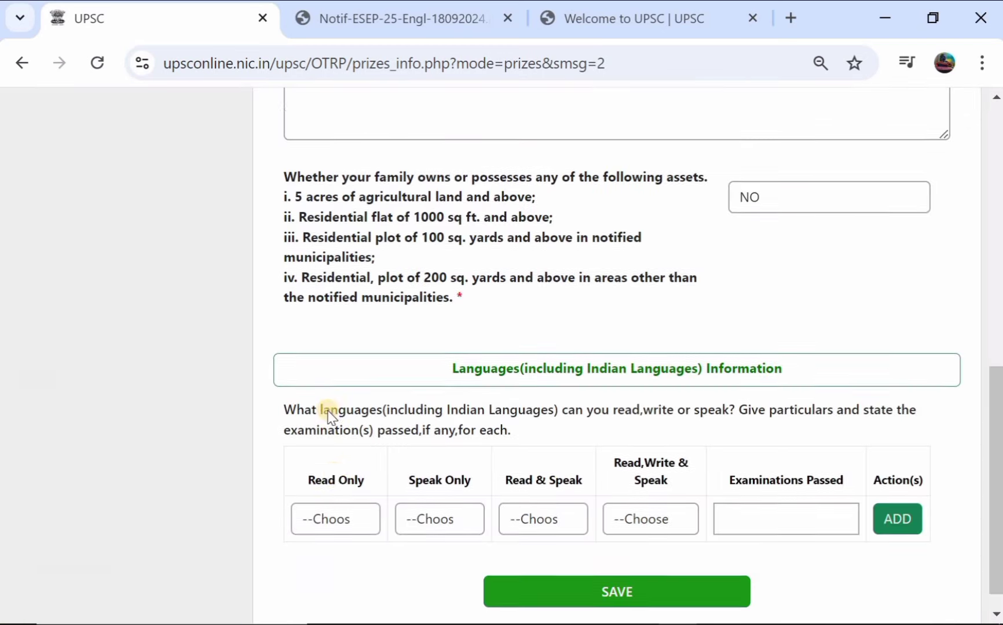
Step: Enter examination passed 10TH, with Oriya for Read Only and Konkani for Speak Only
{"action": "scroll", "coordinate": [328, 415], "scroll_direction": "down", "scroll_amount": 1}
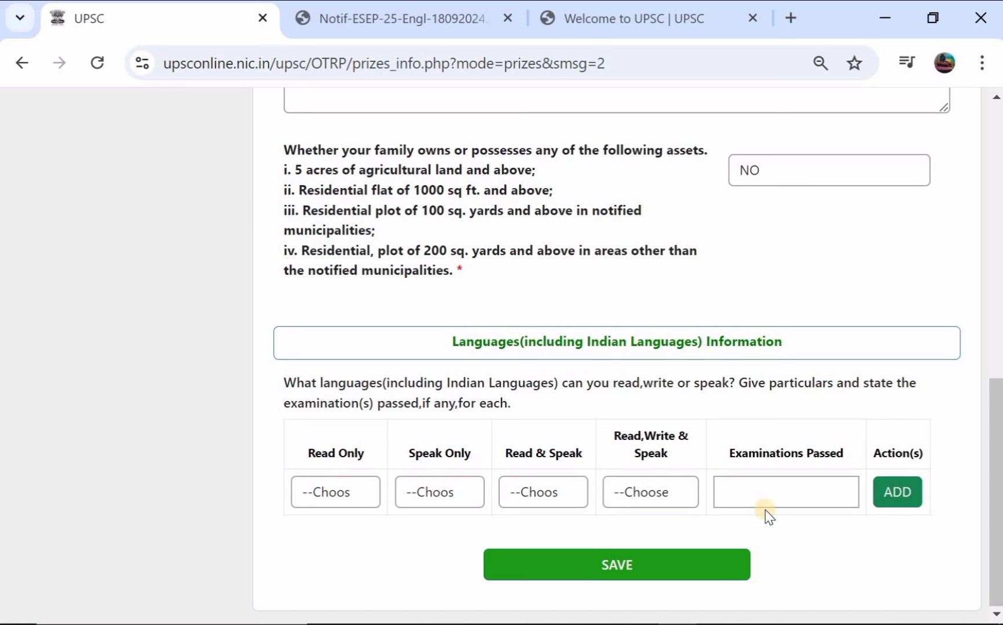
{"action": "left_click", "coordinate": [784, 492]}
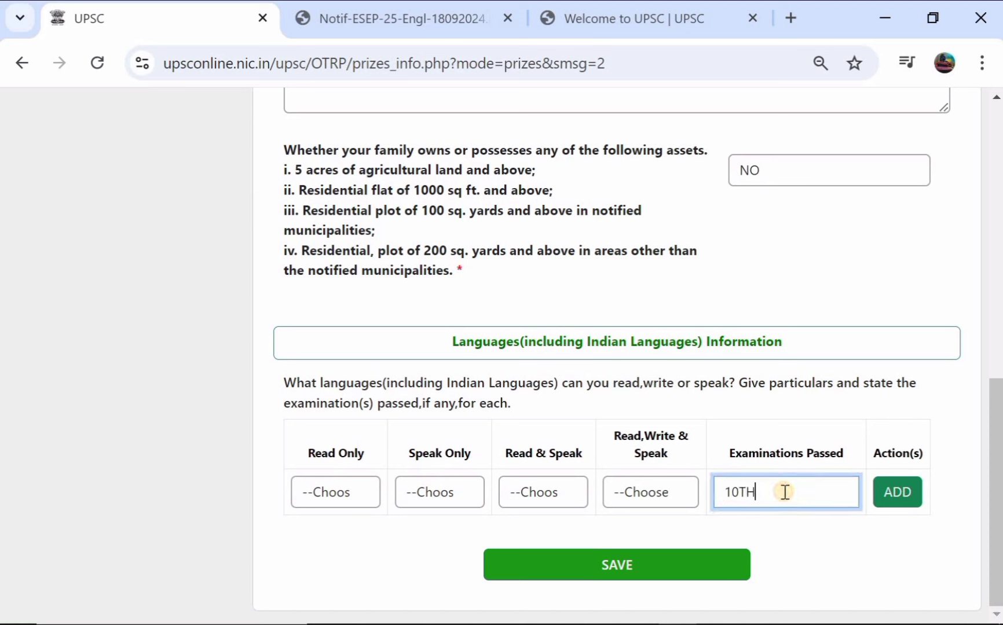
{"action": "left_click", "coordinate": [347, 478]}
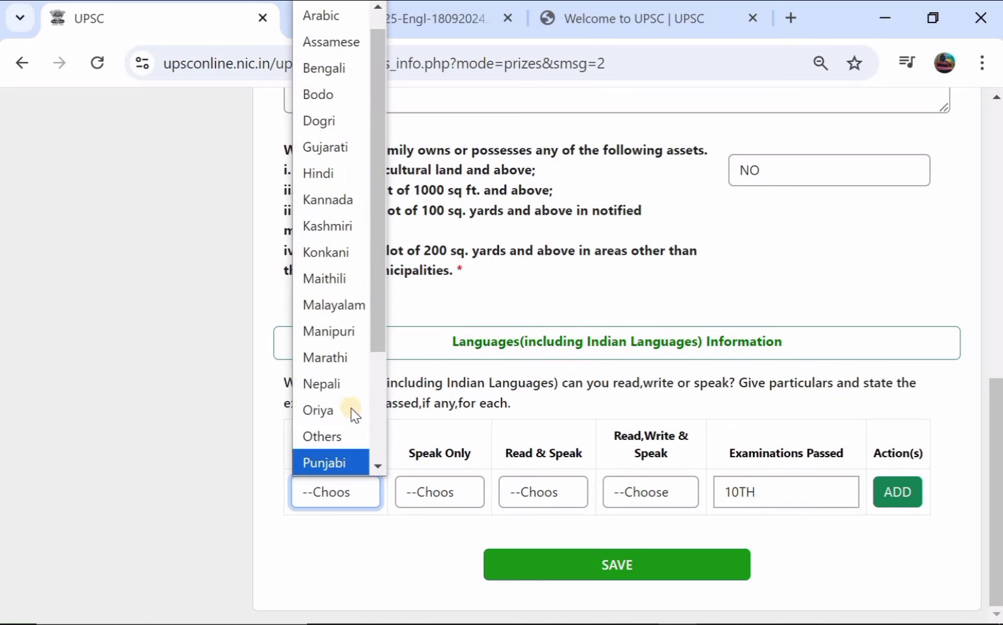
{"action": "left_click", "coordinate": [355, 412]}
{"action": "left_click", "coordinate": [426, 489]}
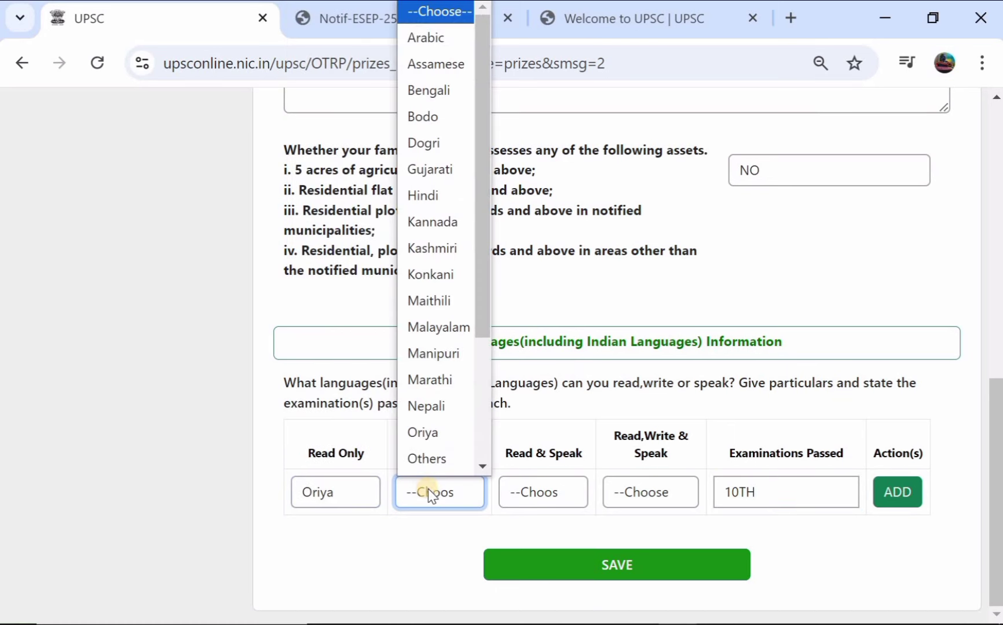
{"action": "scroll", "coordinate": [455, 311], "scroll_direction": "down", "scroll_amount": 1}
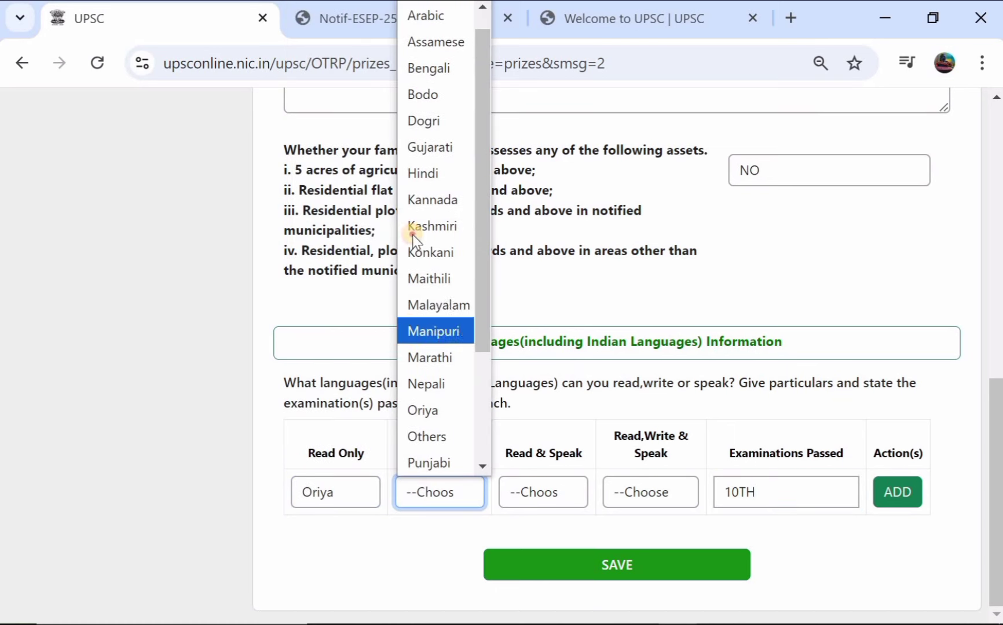
{"action": "left_click", "coordinate": [422, 250]}
Step: Choose Dogri for Read & Speak and Hindi for Read, Write & Speak, add the row, and save
{"action": "left_click", "coordinate": [537, 498]}
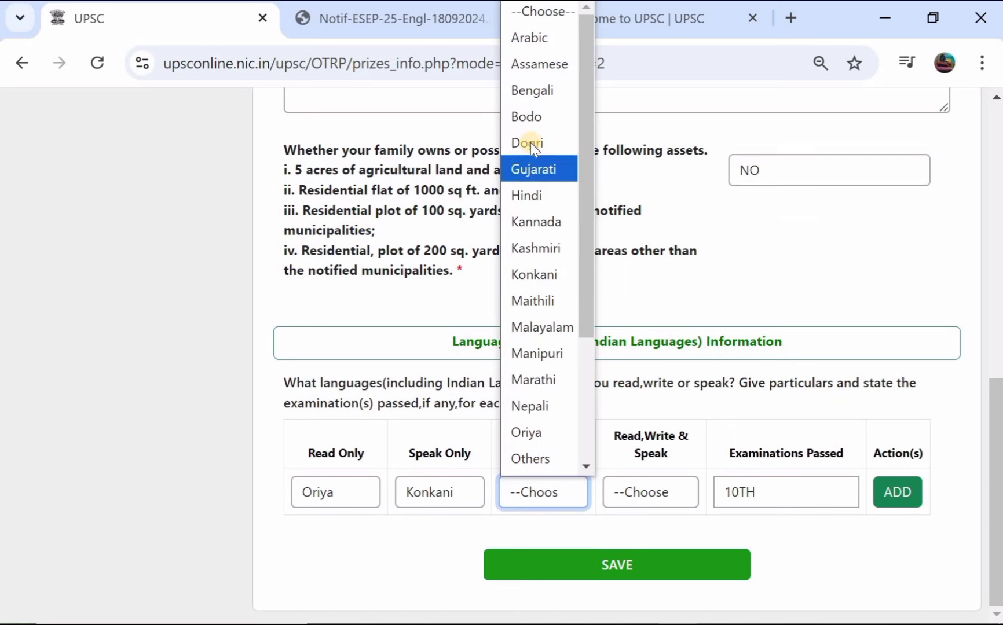
{"action": "left_click", "coordinate": [531, 142]}
{"action": "left_click", "coordinate": [669, 492]}
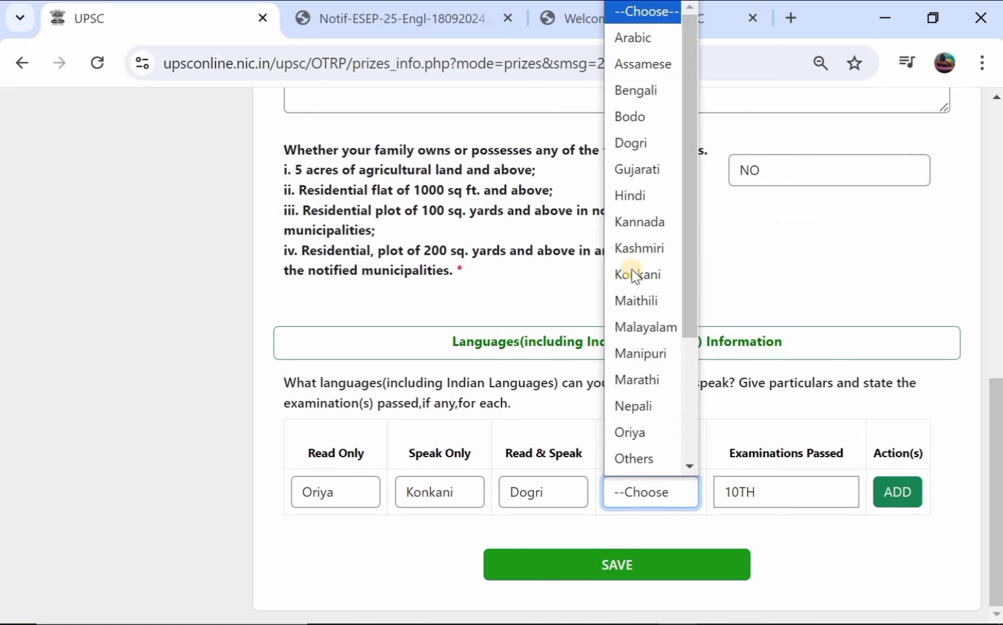
{"action": "left_click", "coordinate": [640, 200]}
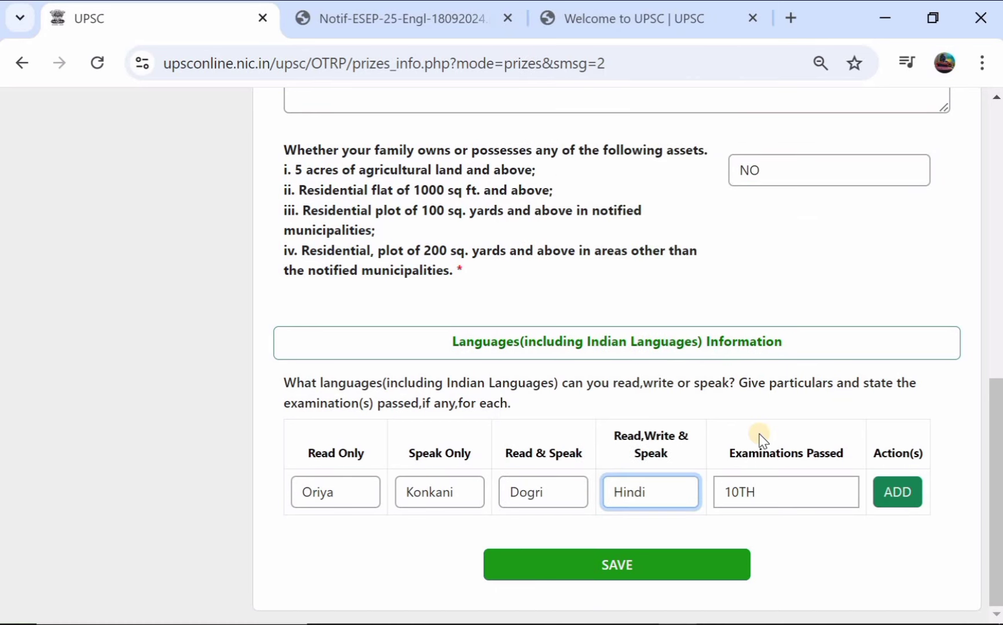
{"action": "left_click", "coordinate": [878, 491]}
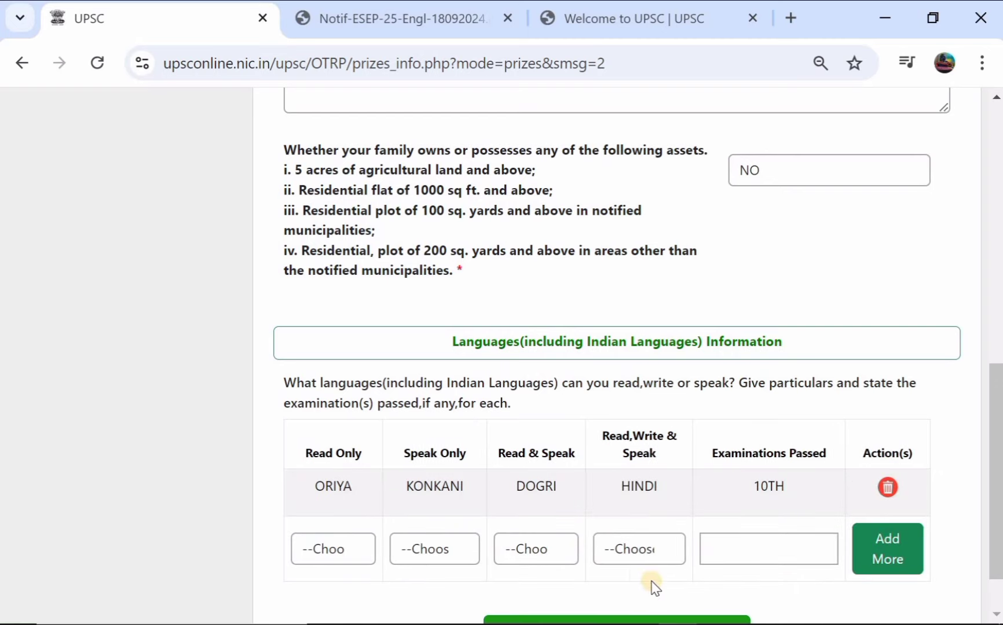
{"action": "scroll", "coordinate": [640, 579], "scroll_direction": "down", "scroll_amount": 1}
{"action": "left_click", "coordinate": [640, 576]}
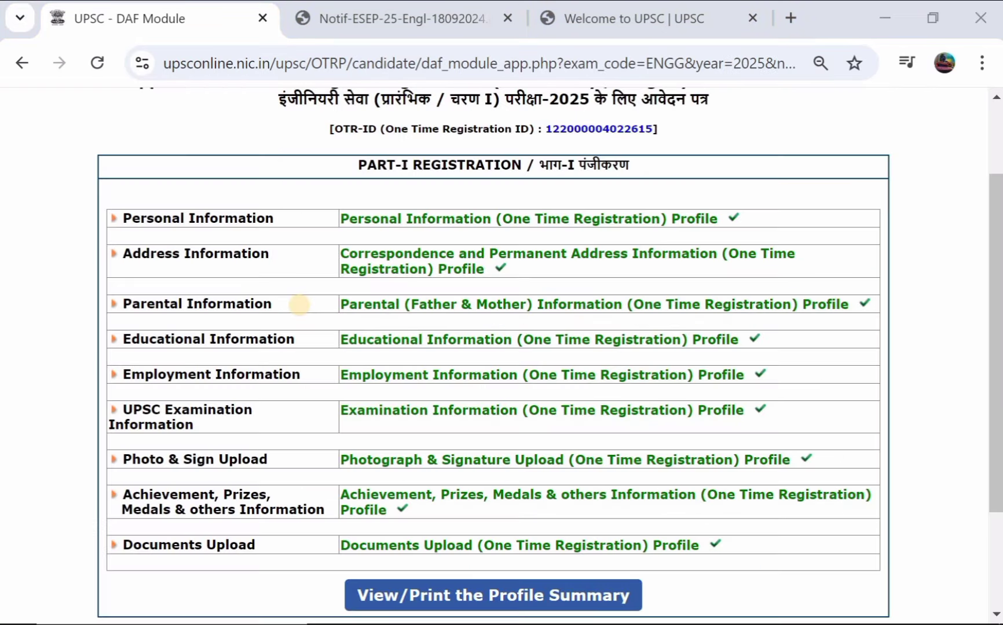
Step: Tick the Part-I declaration that the details are true and accept it with I Agree
{"action": "scroll", "coordinate": [300, 306], "scroll_direction": "up", "scroll_amount": 1}
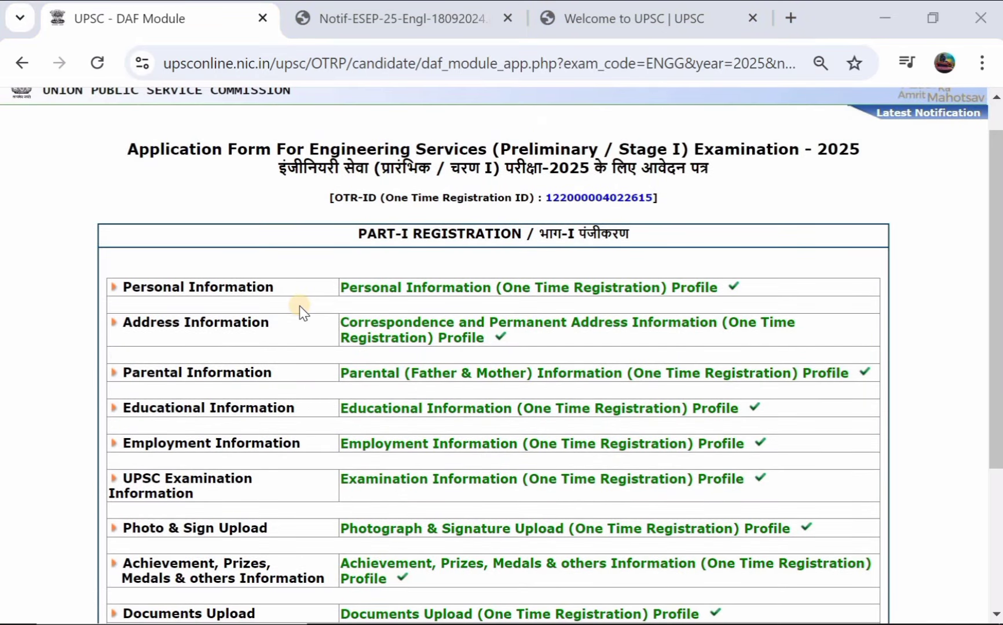
{"action": "scroll", "coordinate": [307, 313], "scroll_direction": "down", "scroll_amount": 1}
{"action": "scroll", "coordinate": [510, 301], "scroll_direction": "down", "scroll_amount": 1}
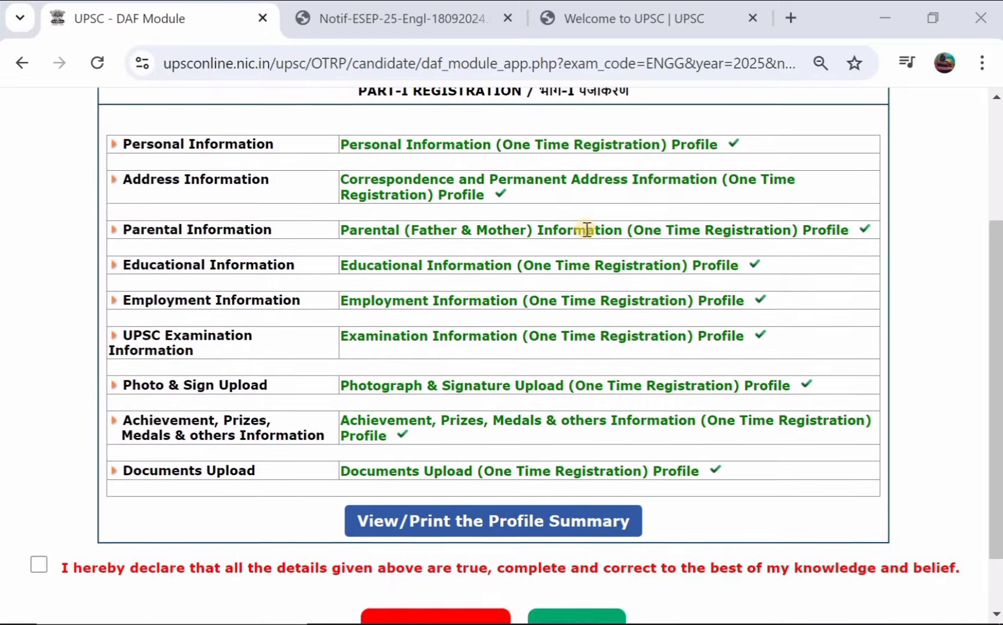
{"action": "scroll", "coordinate": [473, 303], "scroll_direction": "down", "scroll_amount": 1}
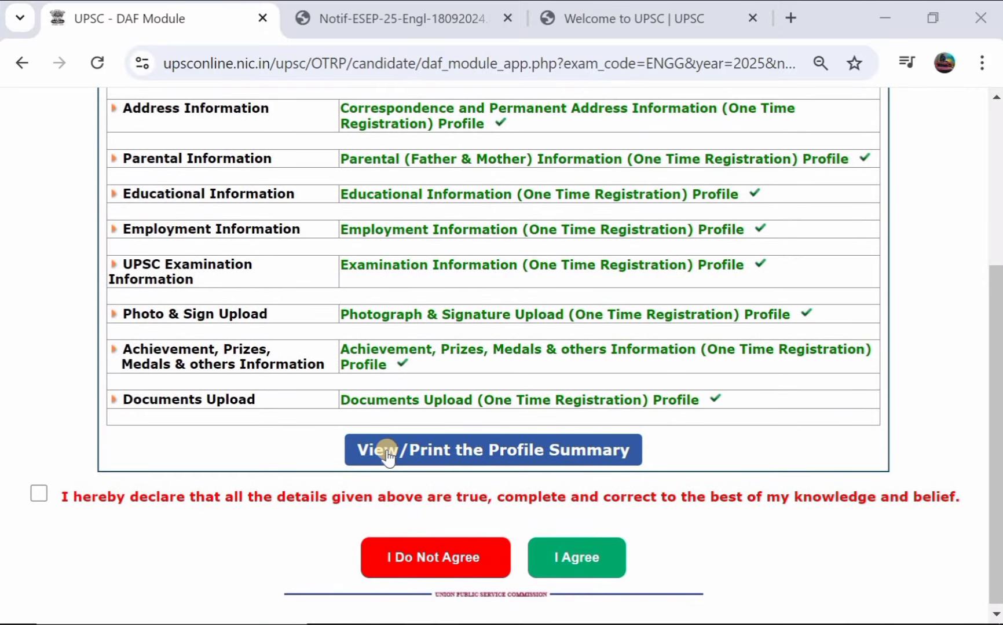
{"action": "scroll", "coordinate": [390, 359], "scroll_direction": "down", "scroll_amount": 1}
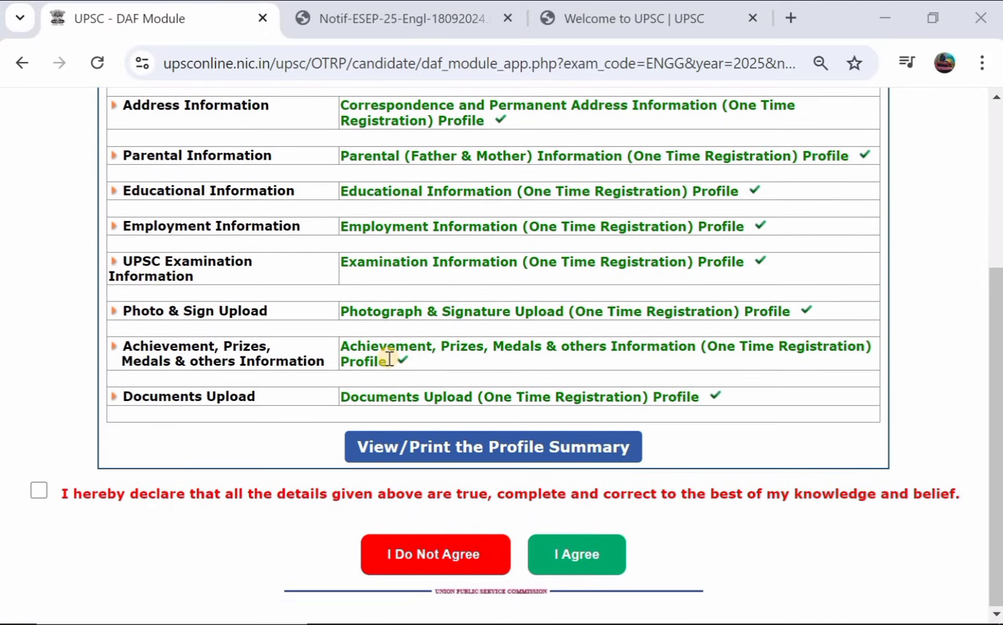
{"action": "left_click", "coordinate": [40, 491]}
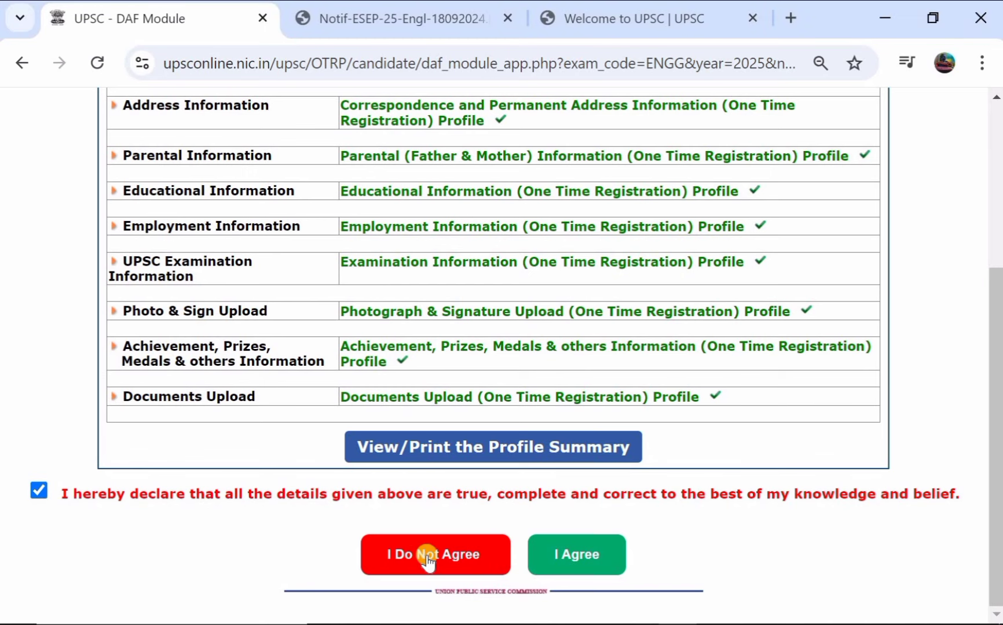
{"action": "left_click", "coordinate": [573, 557]}
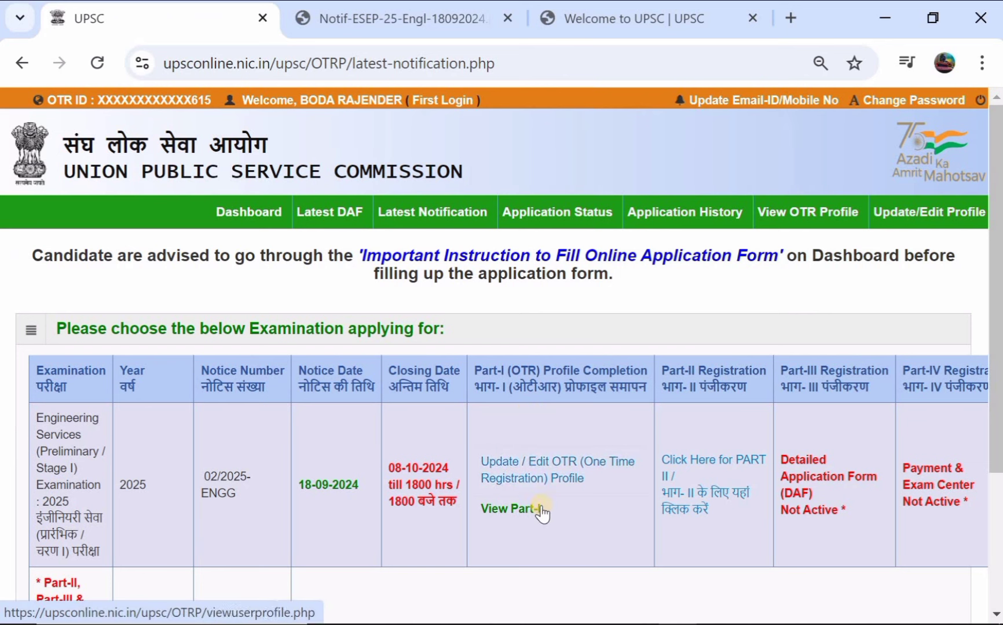
Step: In the Part-II form, select 'Already passed the requisite qualifying Examination' as the educational qualification
{"action": "left_click", "coordinate": [693, 471]}
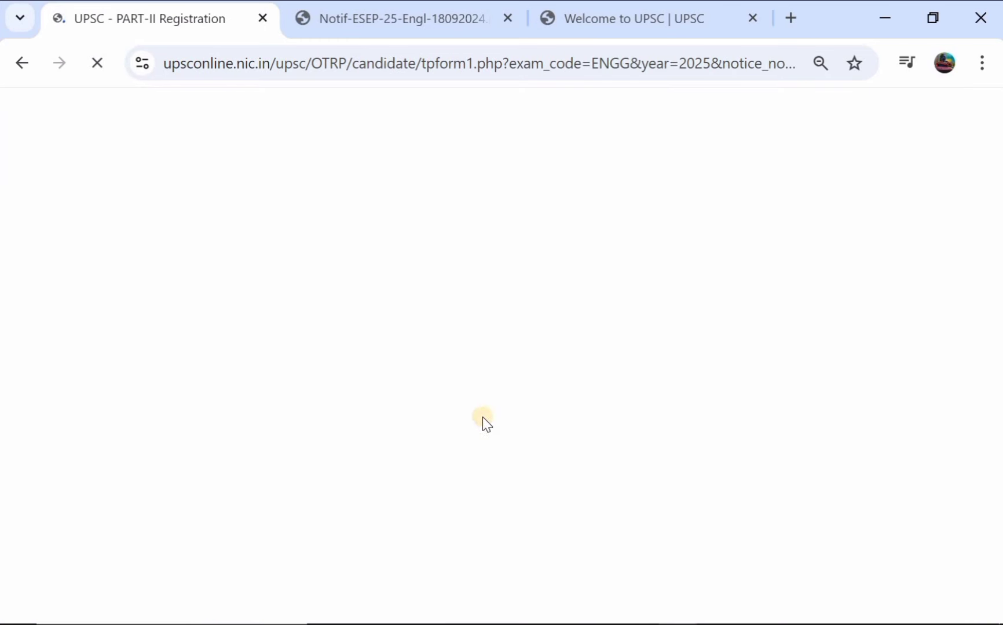
{"action": "scroll", "coordinate": [515, 369], "scroll_direction": "down", "scroll_amount": 3}
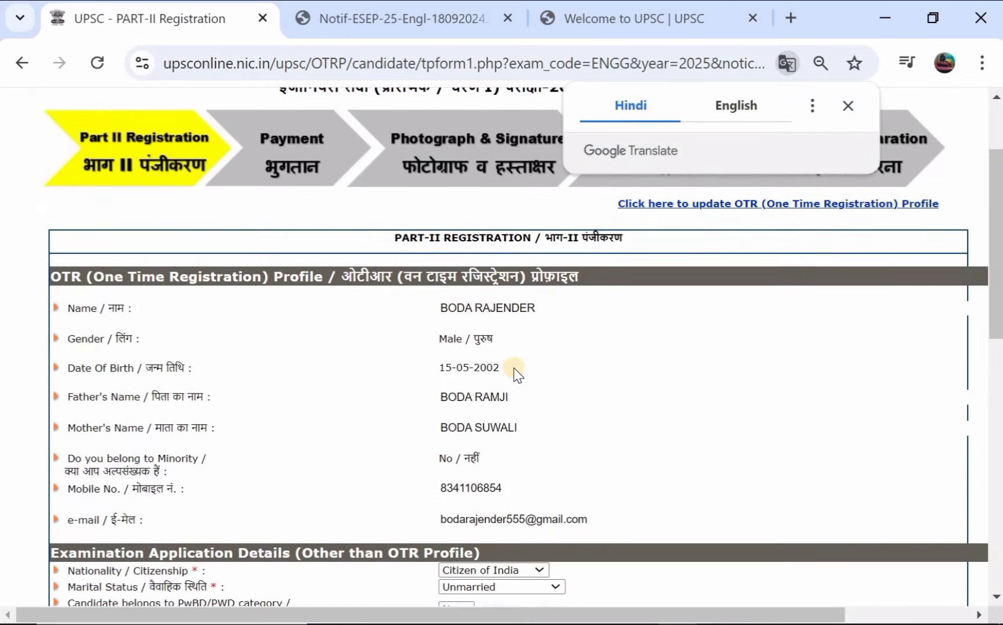
{"action": "scroll", "coordinate": [521, 375], "scroll_direction": "down", "scroll_amount": 3}
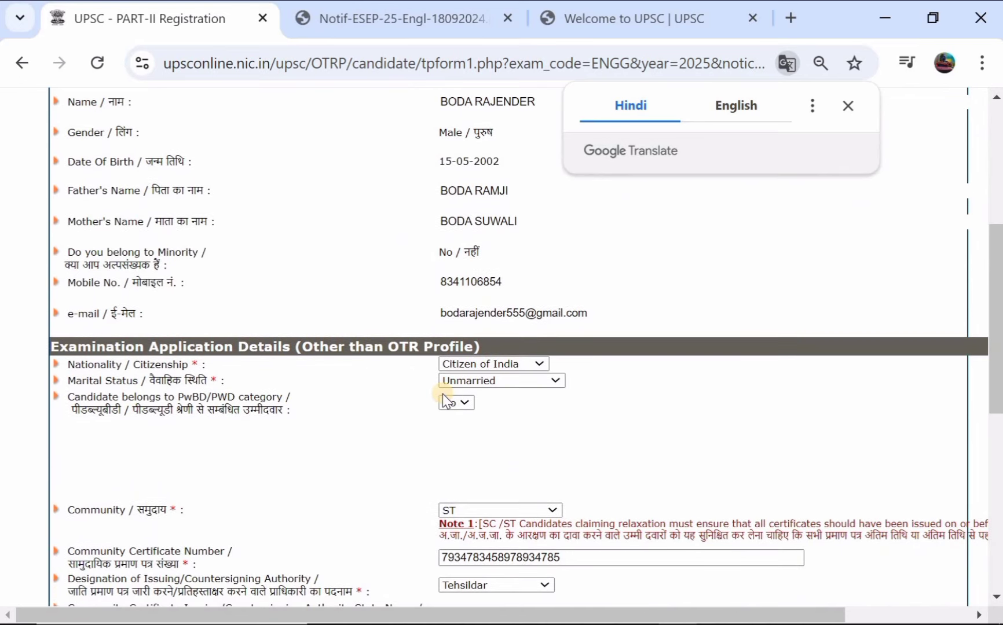
{"action": "scroll", "coordinate": [443, 394], "scroll_direction": "down", "scroll_amount": 5}
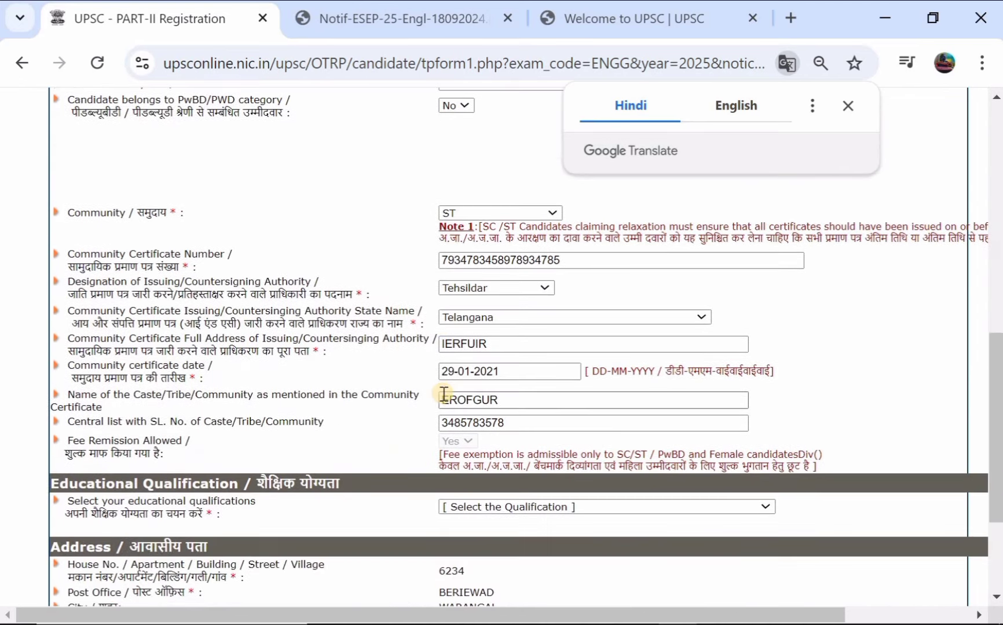
{"action": "scroll", "coordinate": [444, 395], "scroll_direction": "down", "scroll_amount": 1}
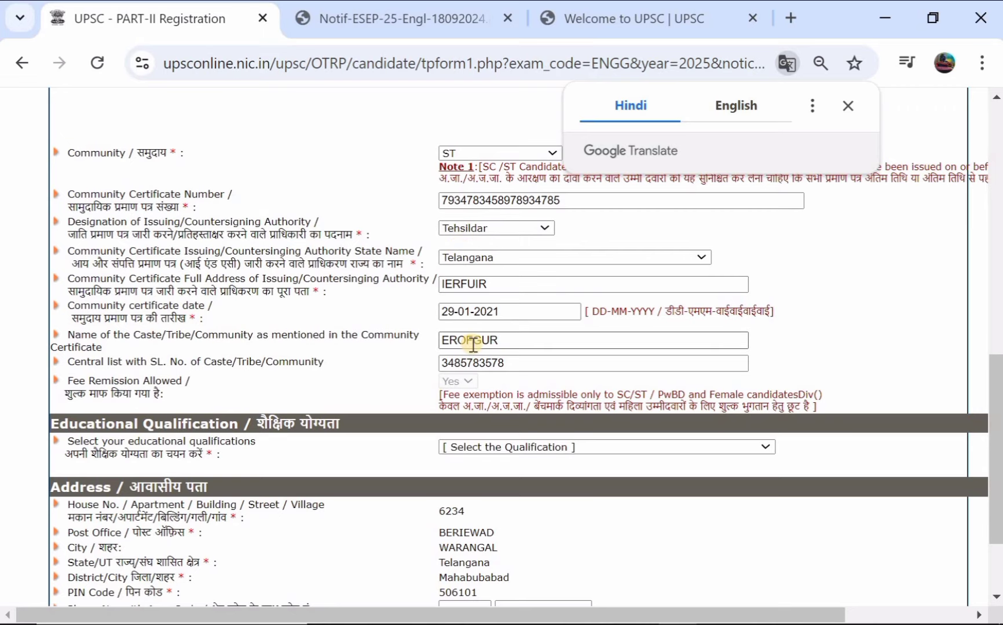
{"action": "scroll", "coordinate": [472, 348], "scroll_direction": "down", "scroll_amount": 1}
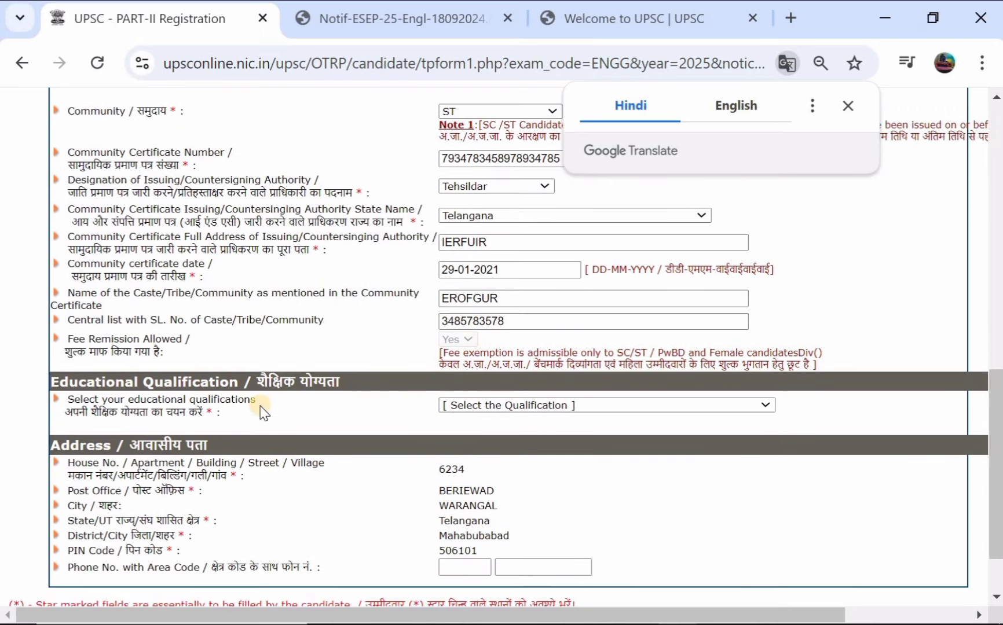
{"action": "left_click", "coordinate": [459, 405]}
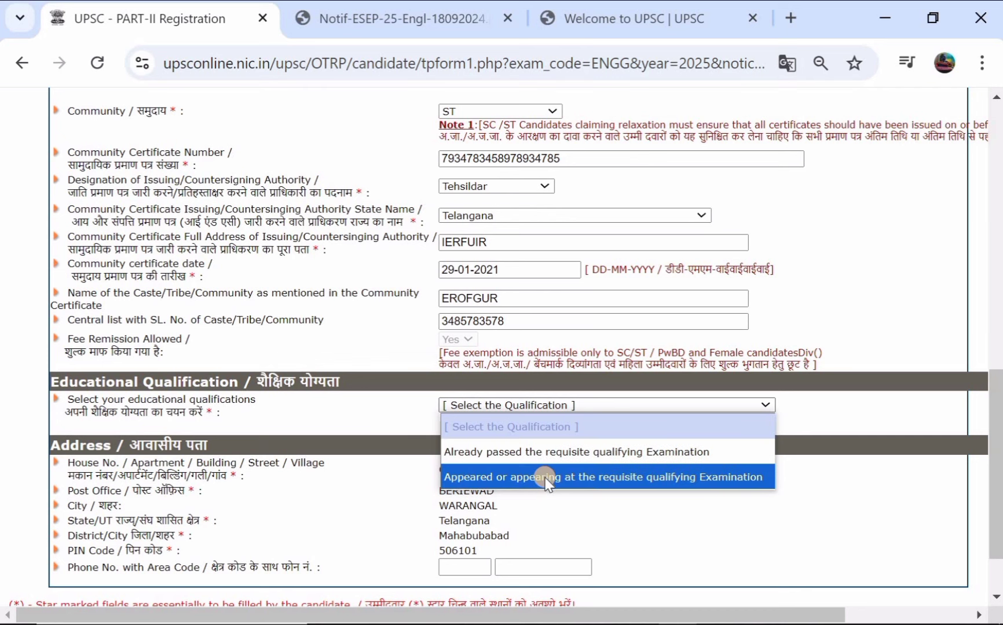
{"action": "left_click", "coordinate": [575, 452]}
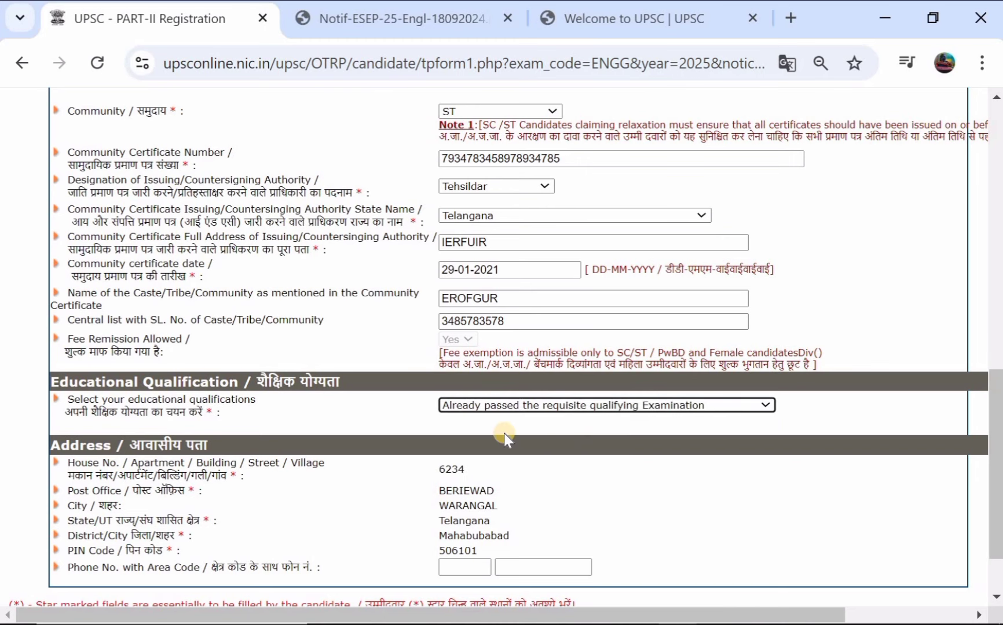
{"action": "scroll", "coordinate": [504, 434], "scroll_direction": "down", "scroll_amount": 2}
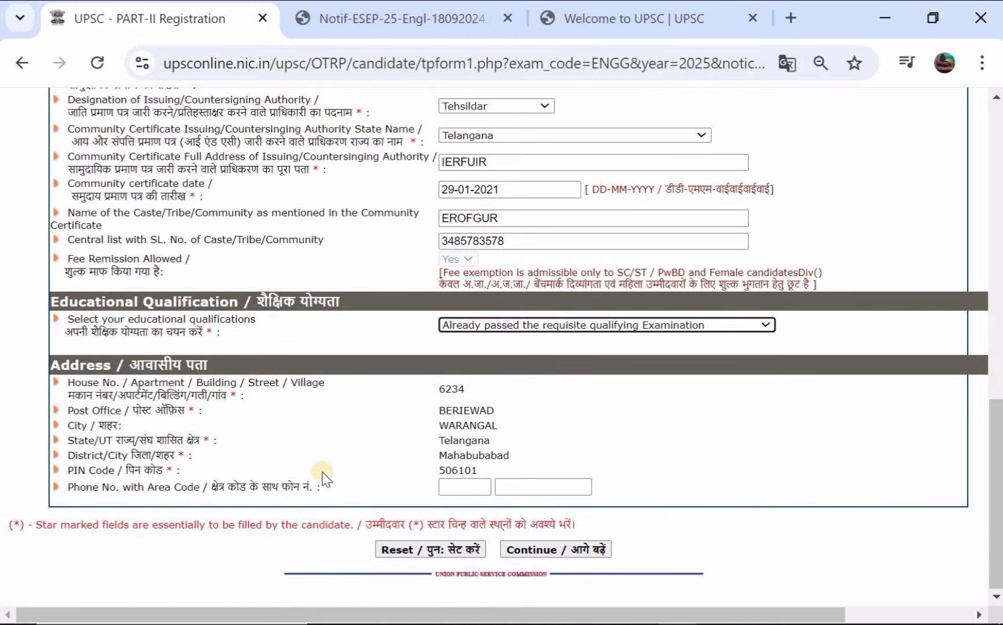
Step: Save the form, go to Other Details and set claiming age relaxation to Yes
{"action": "left_click", "coordinate": [519, 554]}
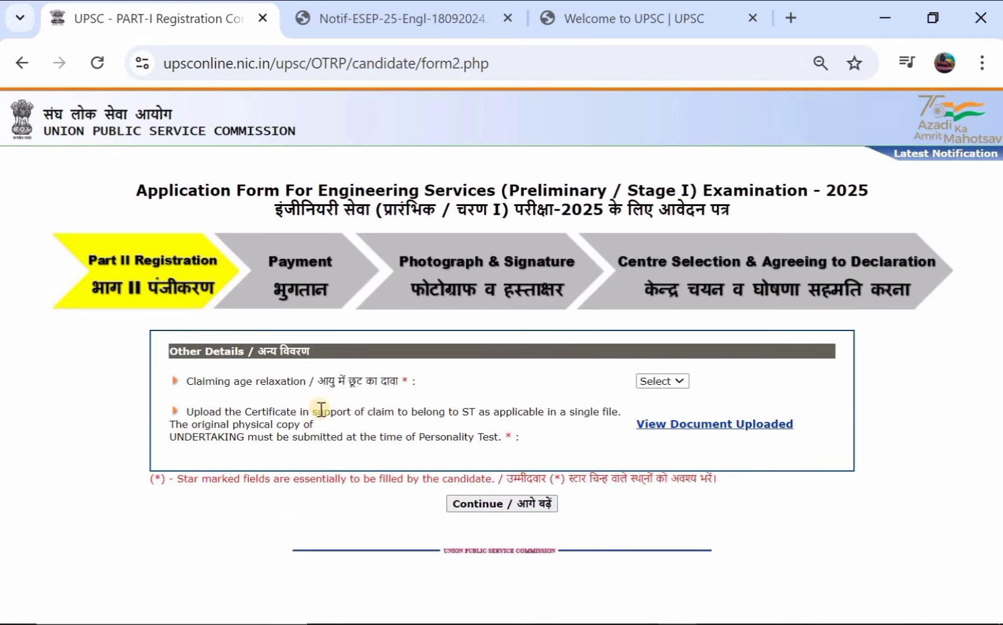
{"action": "left_click", "coordinate": [661, 382]}
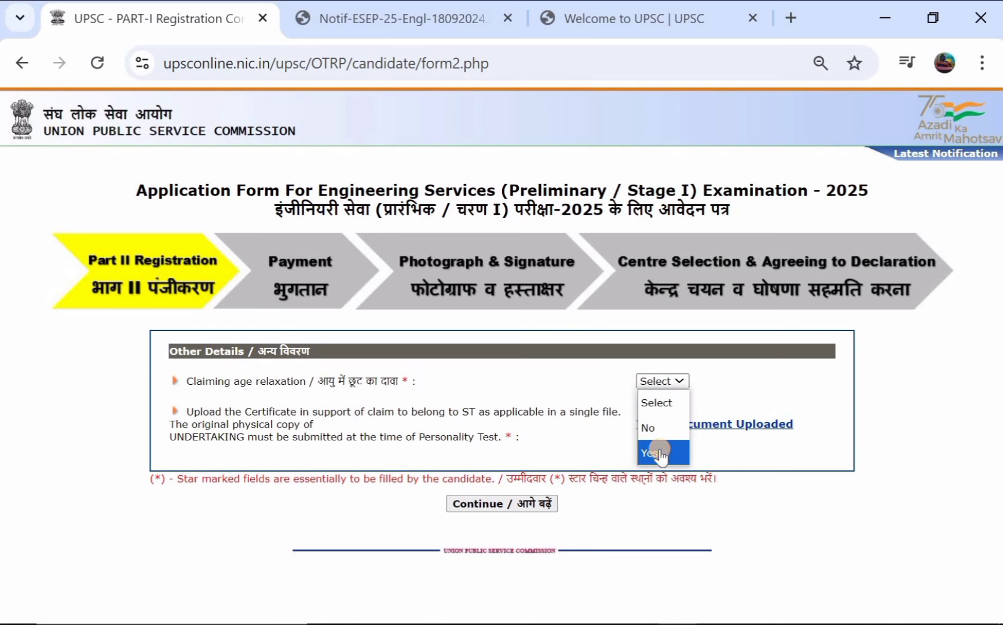
{"action": "left_click", "coordinate": [659, 449]}
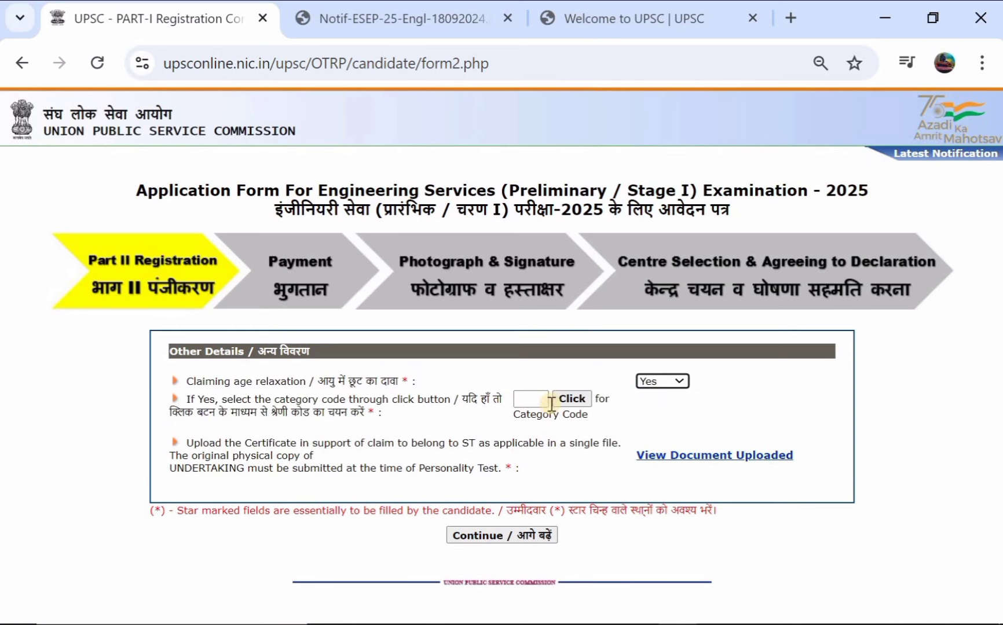
{"action": "left_click", "coordinate": [570, 398]}
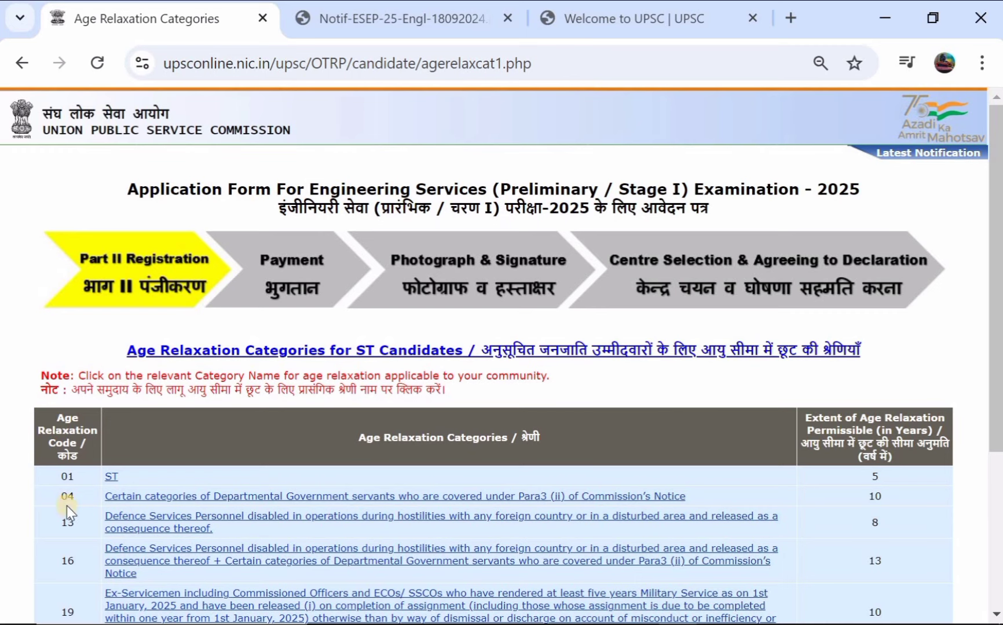
Step: Pick the ST relaxation category, then switch claiming age relaxation back to No
{"action": "scroll", "coordinate": [290, 443], "scroll_direction": "down", "scroll_amount": 4}
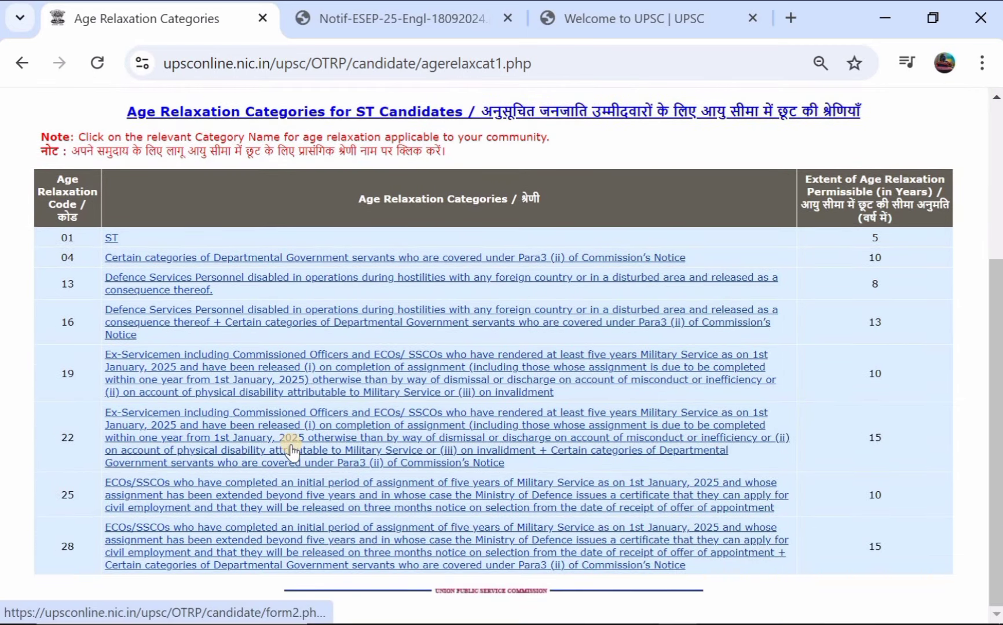
{"action": "scroll", "coordinate": [291, 447], "scroll_direction": "up", "scroll_amount": 3}
{"action": "scroll", "coordinate": [292, 449], "scroll_direction": "up", "scroll_amount": 2}
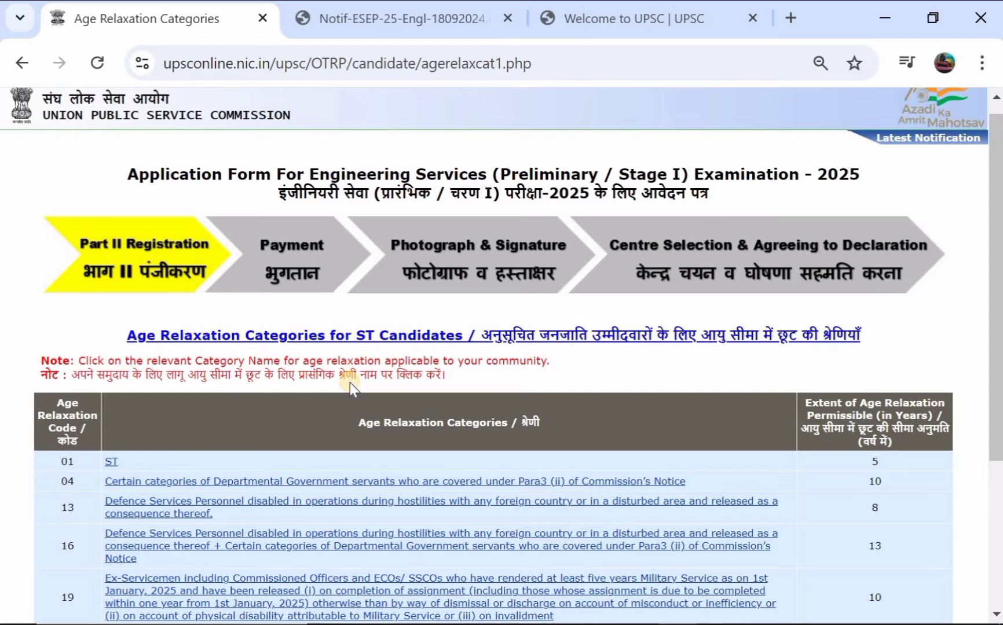
{"action": "scroll", "coordinate": [349, 382], "scroll_direction": "down", "scroll_amount": 2}
{"action": "left_click", "coordinate": [111, 371]}
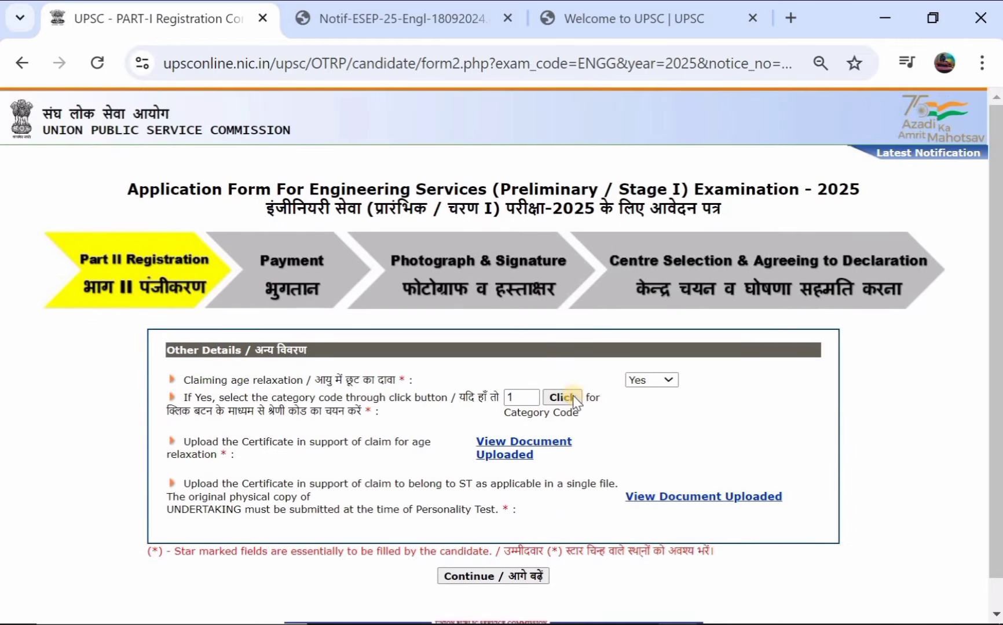
{"action": "left_click", "coordinate": [650, 383]}
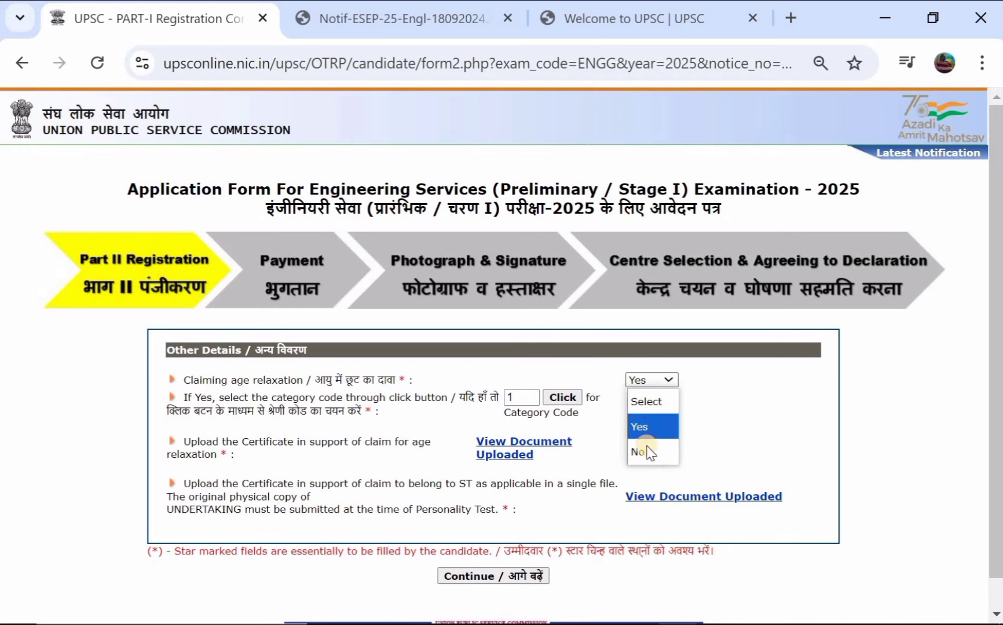
{"action": "left_click", "coordinate": [646, 450]}
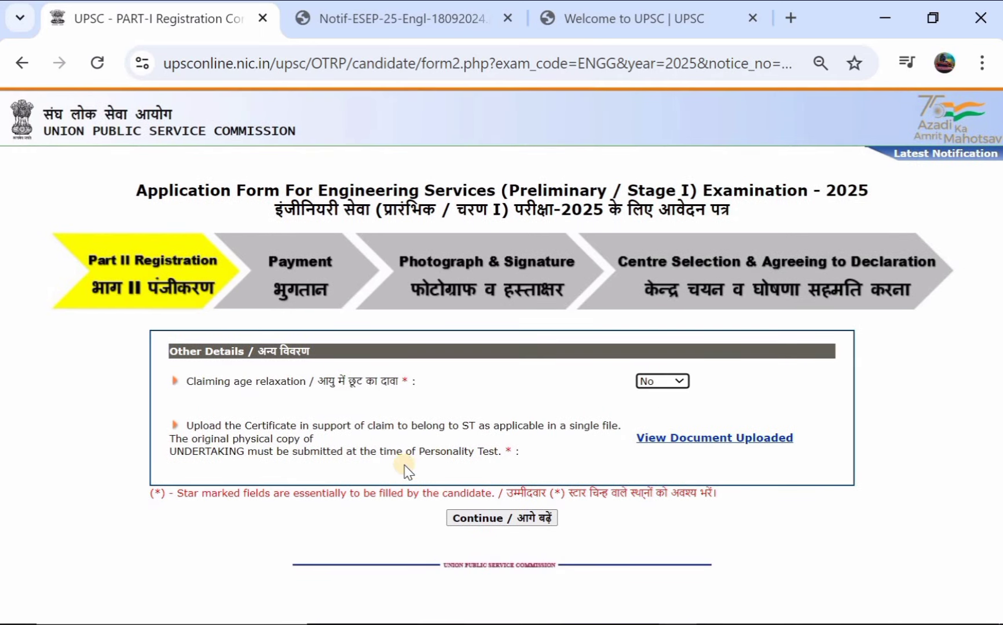
Step: Save Other Details and choose Civil Engineering as the engineering branch
{"action": "left_click", "coordinate": [491, 519]}
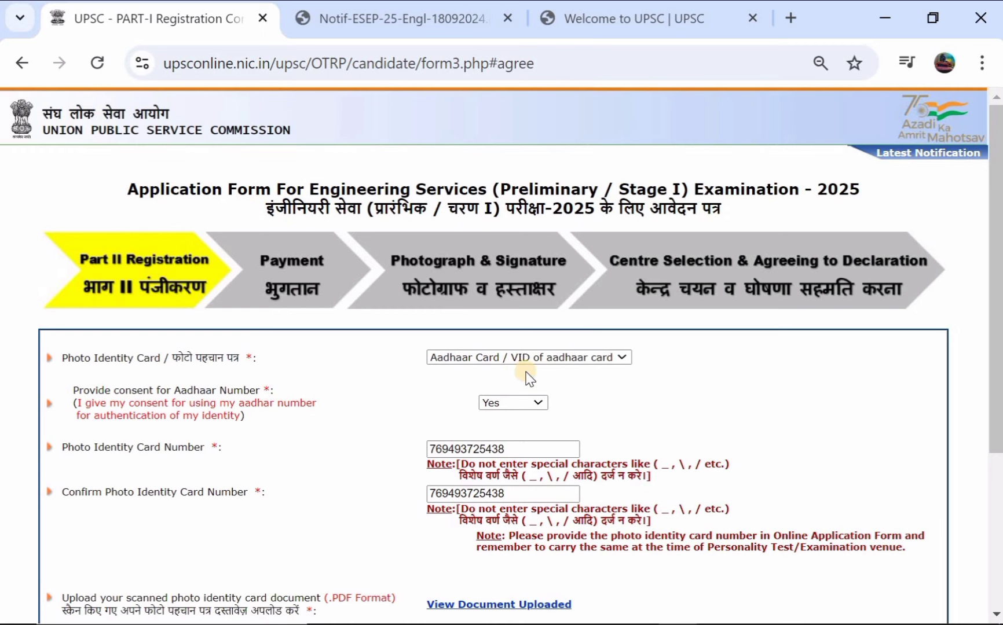
{"action": "scroll", "coordinate": [529, 379], "scroll_direction": "down", "scroll_amount": 1}
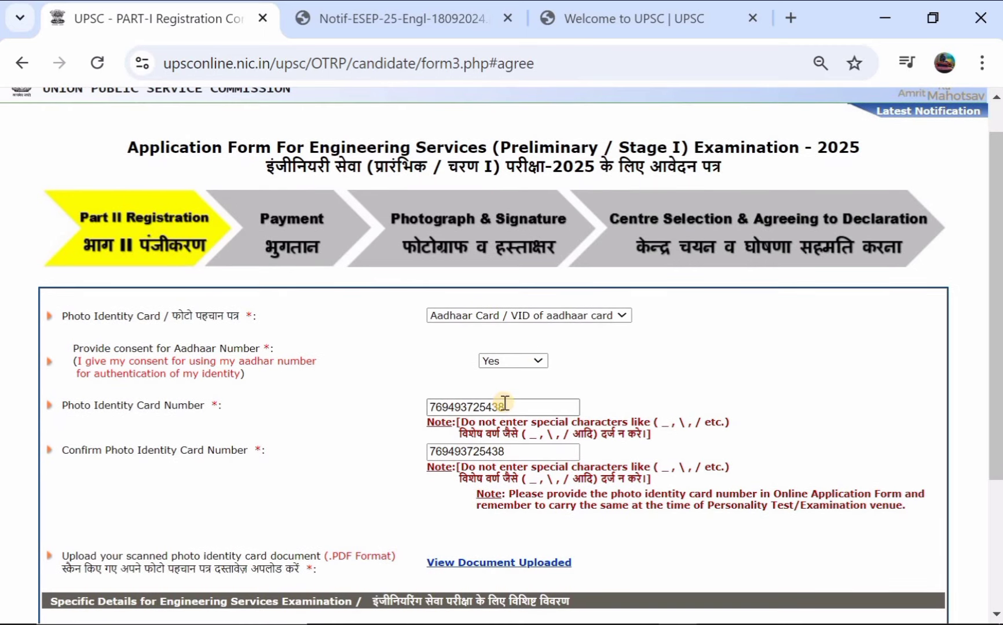
{"action": "scroll", "coordinate": [505, 401], "scroll_direction": "down", "scroll_amount": 2}
{"action": "scroll", "coordinate": [505, 401], "scroll_direction": "down", "scroll_amount": 2}
{"action": "scroll", "coordinate": [503, 408], "scroll_direction": "down", "scroll_amount": 1}
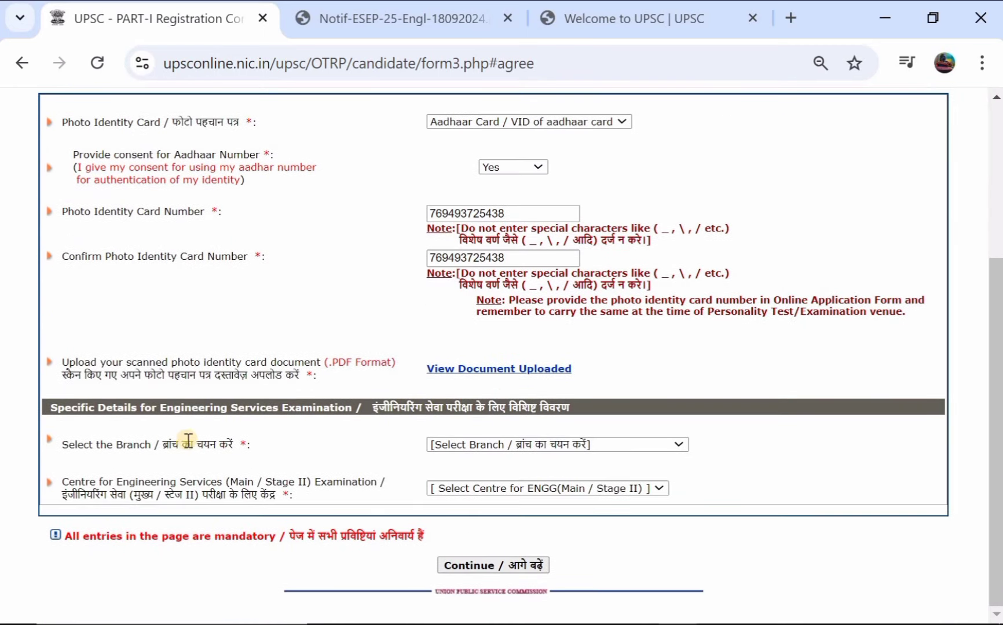
{"action": "left_click", "coordinate": [480, 447]}
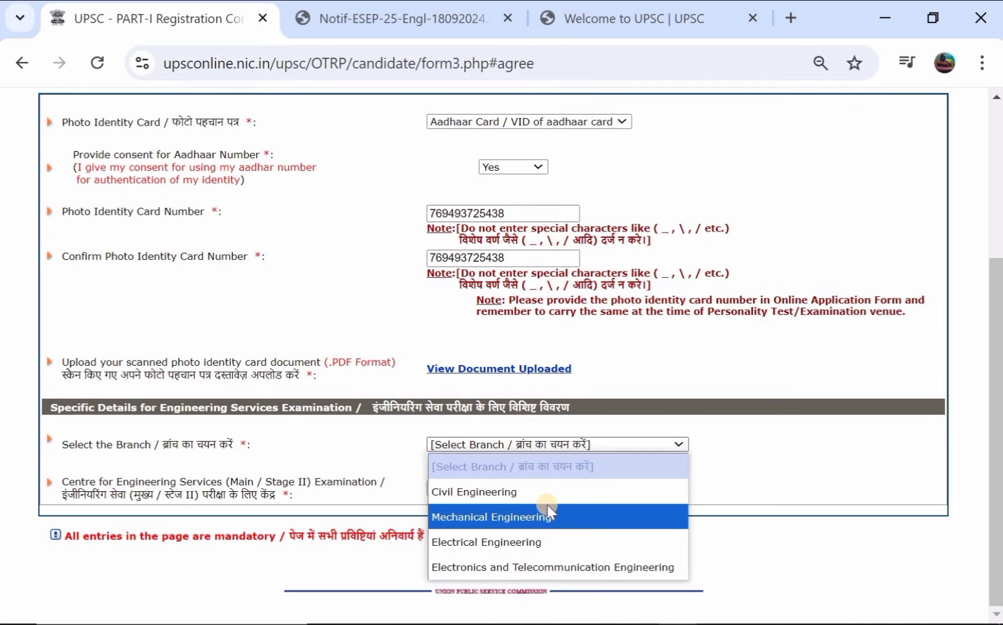
{"action": "left_click", "coordinate": [559, 494]}
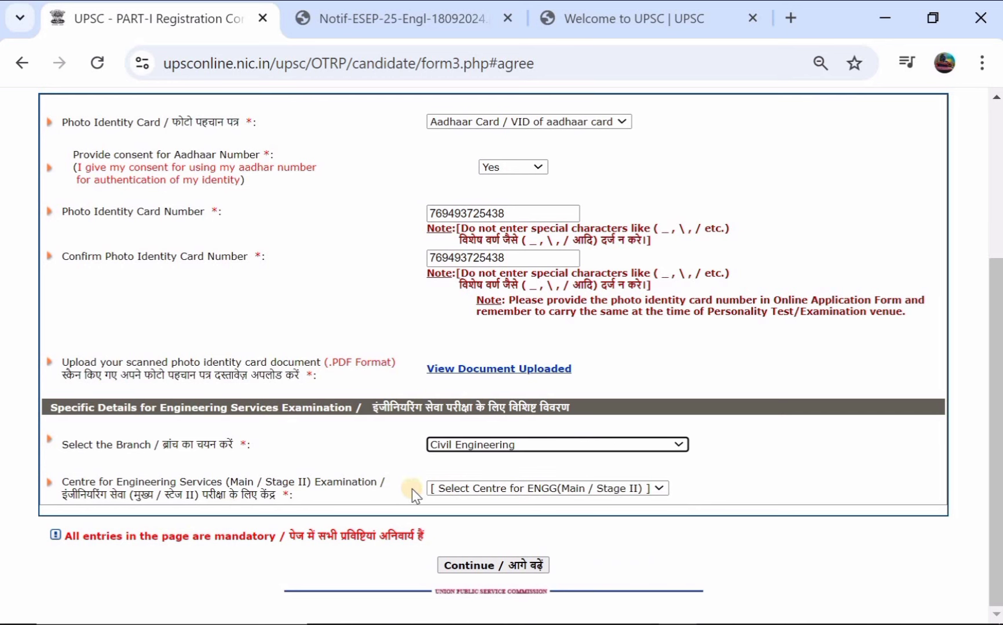
Step: Choose Hyderabad as the Main / Stage II centre and submit the page
{"action": "left_click", "coordinate": [459, 488]}
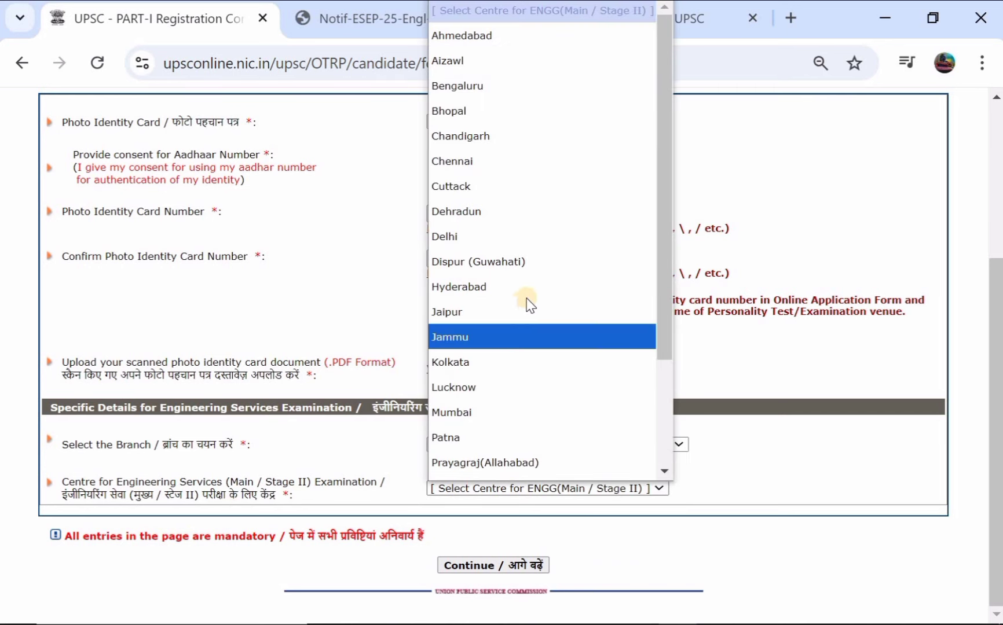
{"action": "left_click", "coordinate": [531, 300]}
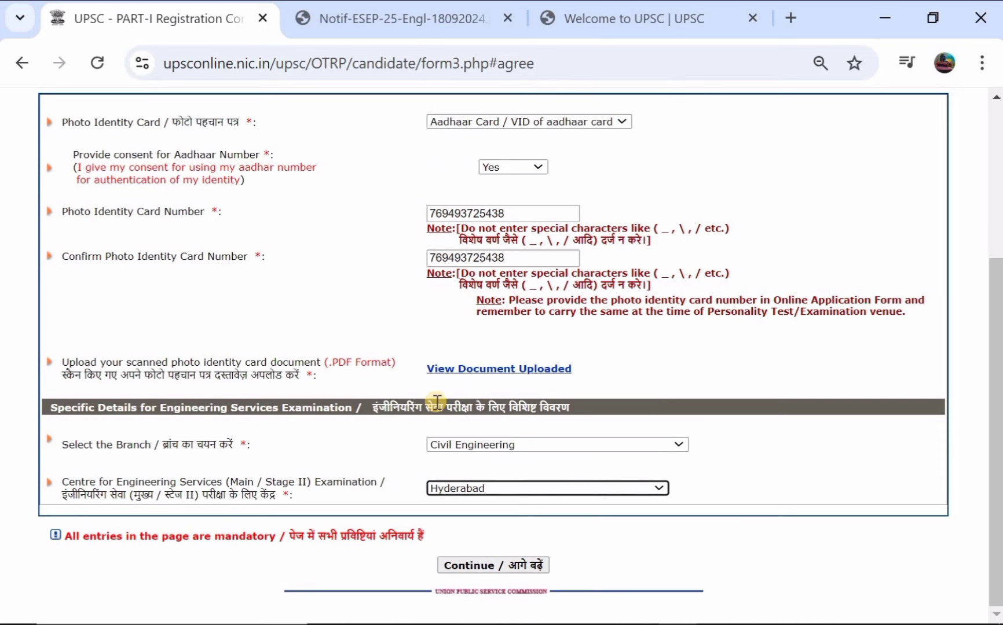
{"action": "left_click", "coordinate": [488, 568]}
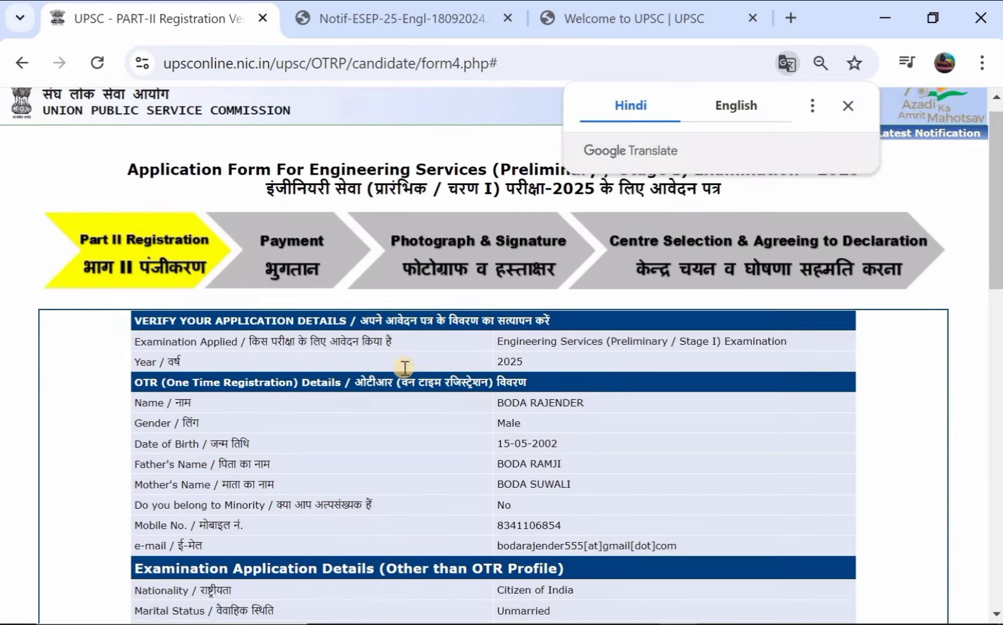
Step: Enter the captcha in Confirm Random Image and agree to submit the Part-II registration
{"action": "scroll", "coordinate": [403, 368], "scroll_direction": "down", "scroll_amount": 7}
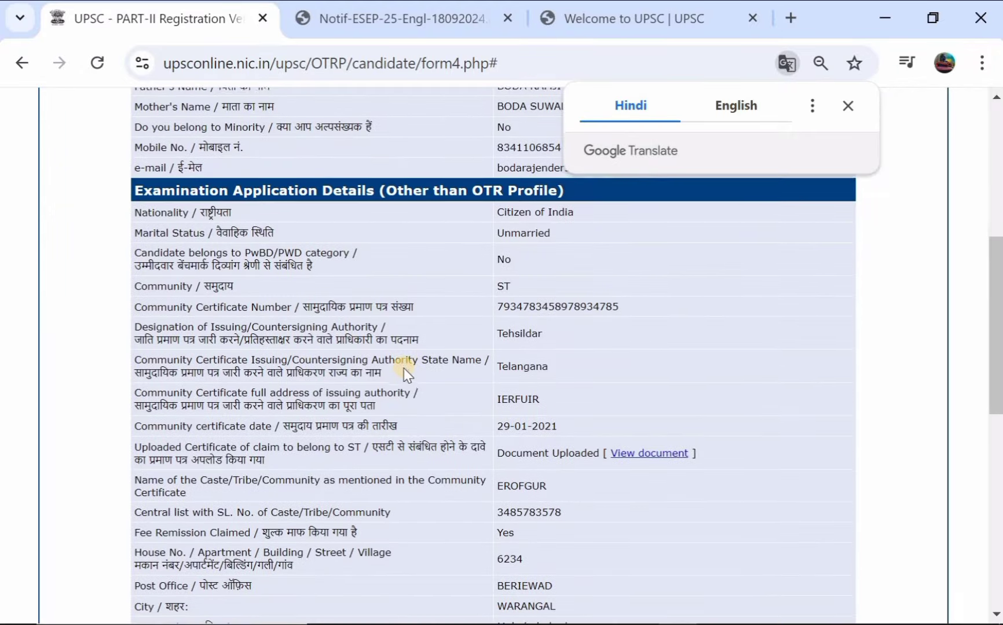
{"action": "scroll", "coordinate": [403, 369], "scroll_direction": "down", "scroll_amount": 6}
{"action": "scroll", "coordinate": [404, 369], "scroll_direction": "down", "scroll_amount": 3}
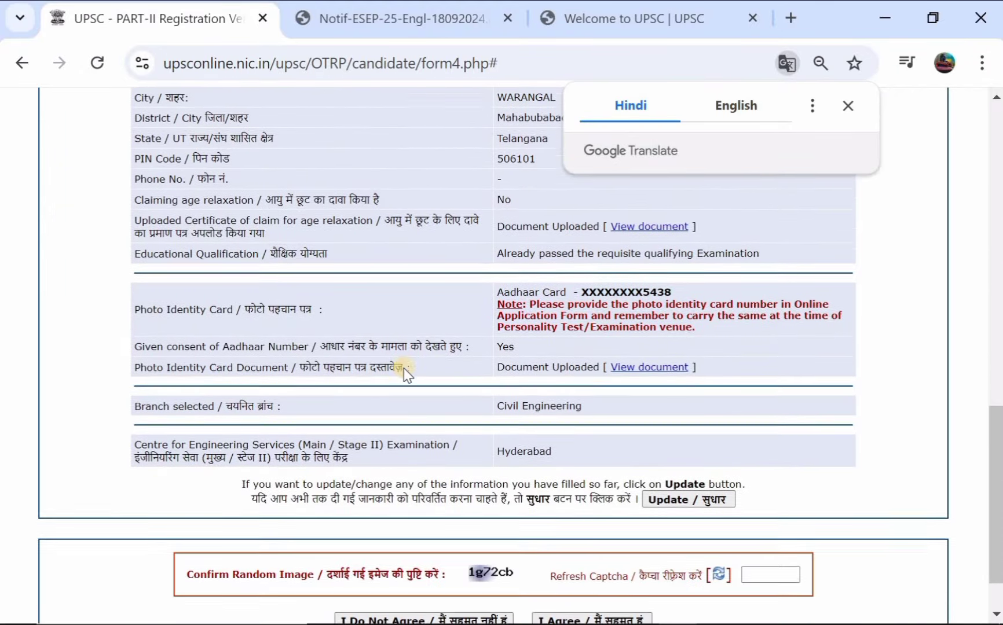
{"action": "scroll", "coordinate": [422, 319], "scroll_direction": "down", "scroll_amount": 1}
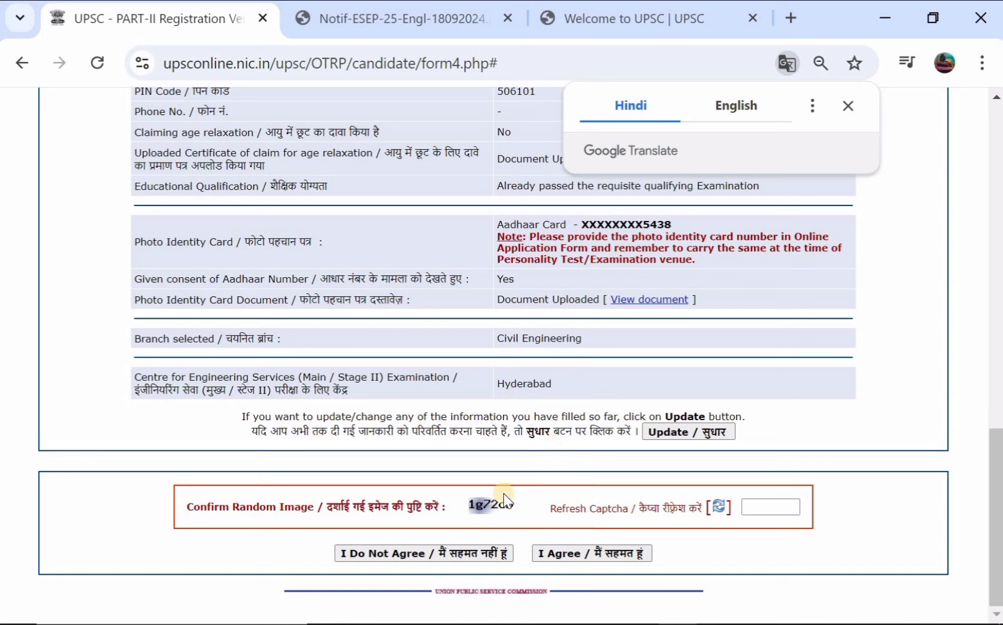
{"action": "left_click", "coordinate": [772, 506]}
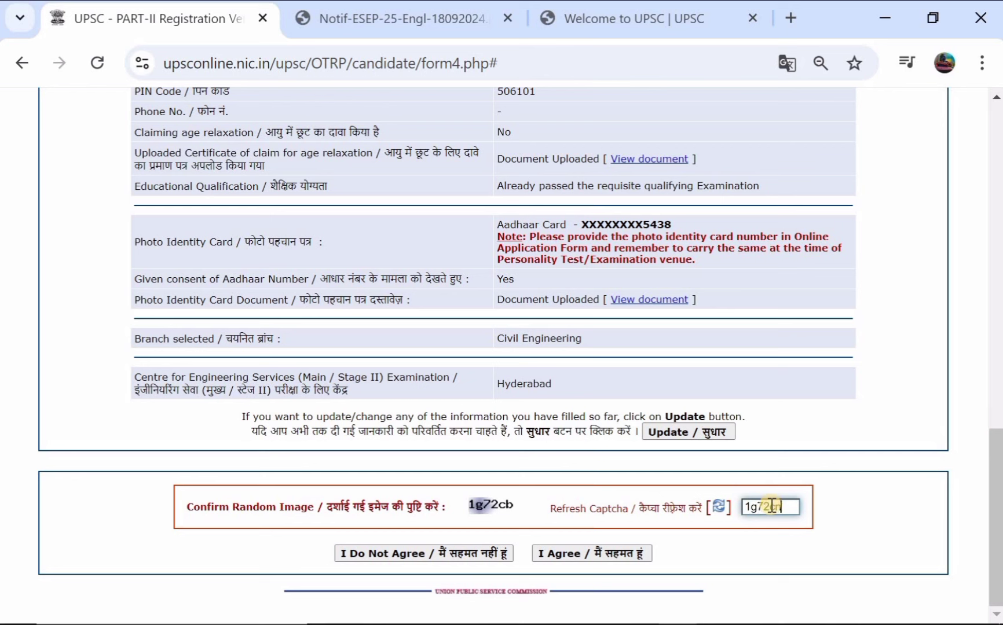
{"action": "left_click", "coordinate": [584, 557]}
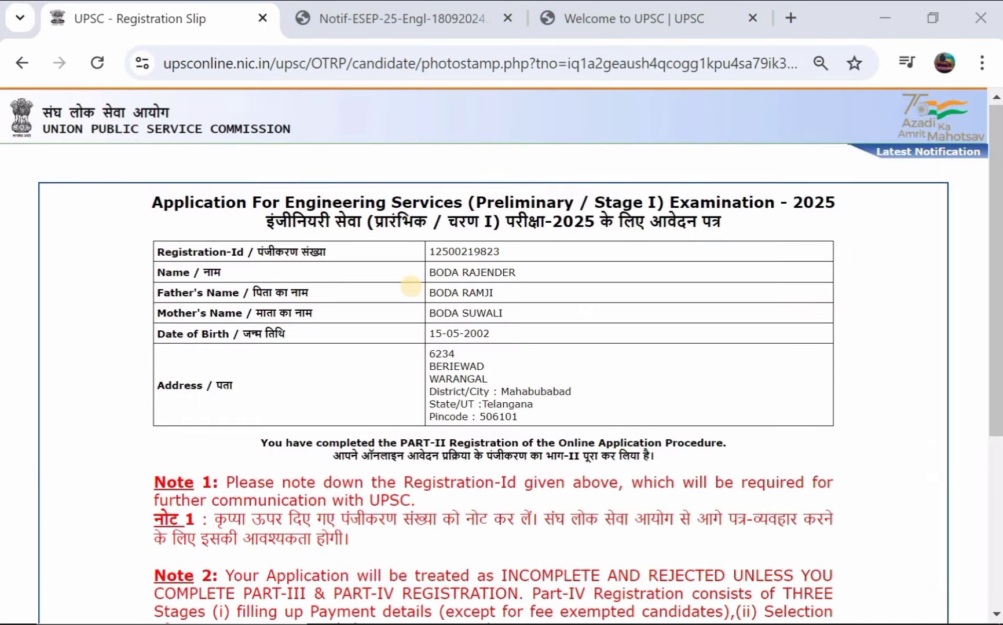
{"action": "scroll", "coordinate": [411, 287], "scroll_direction": "down", "scroll_amount": 5}
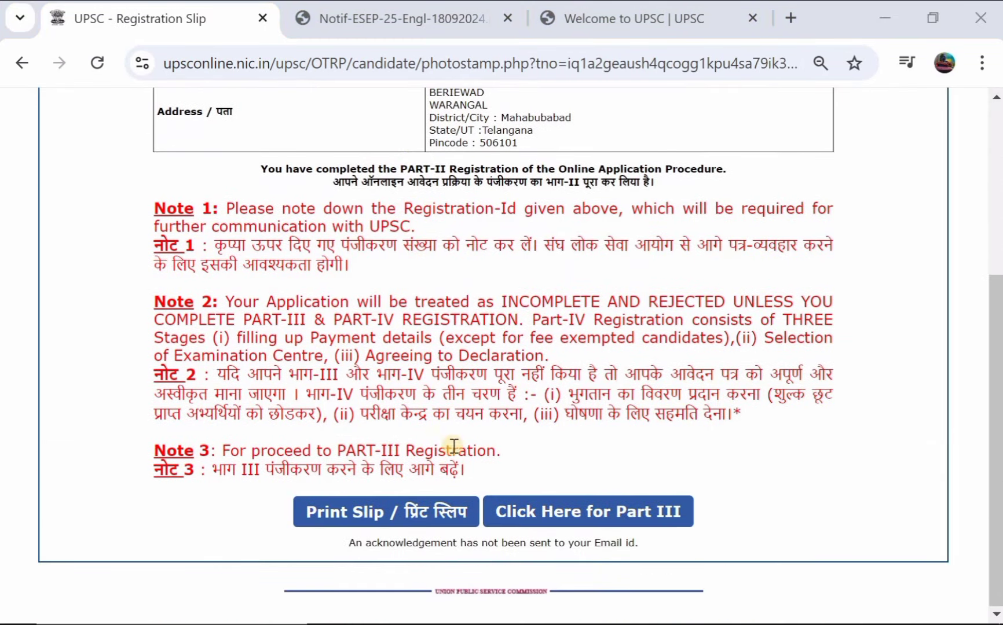
Step: Start Part III and set State of Domicile to Telangana
{"action": "left_click", "coordinate": [536, 513]}
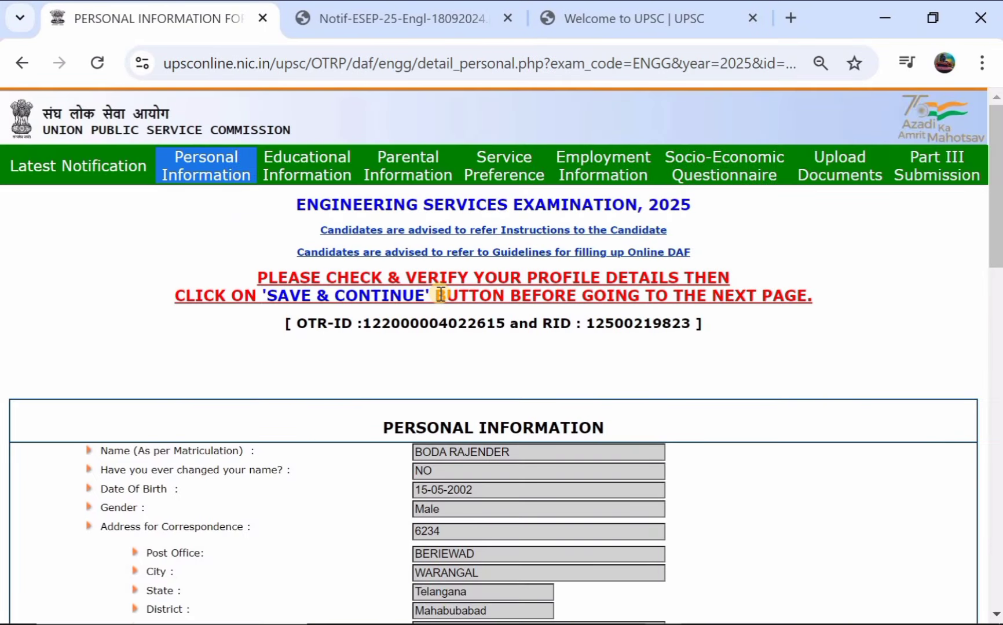
{"action": "scroll", "coordinate": [441, 295], "scroll_direction": "down", "scroll_amount": 15}
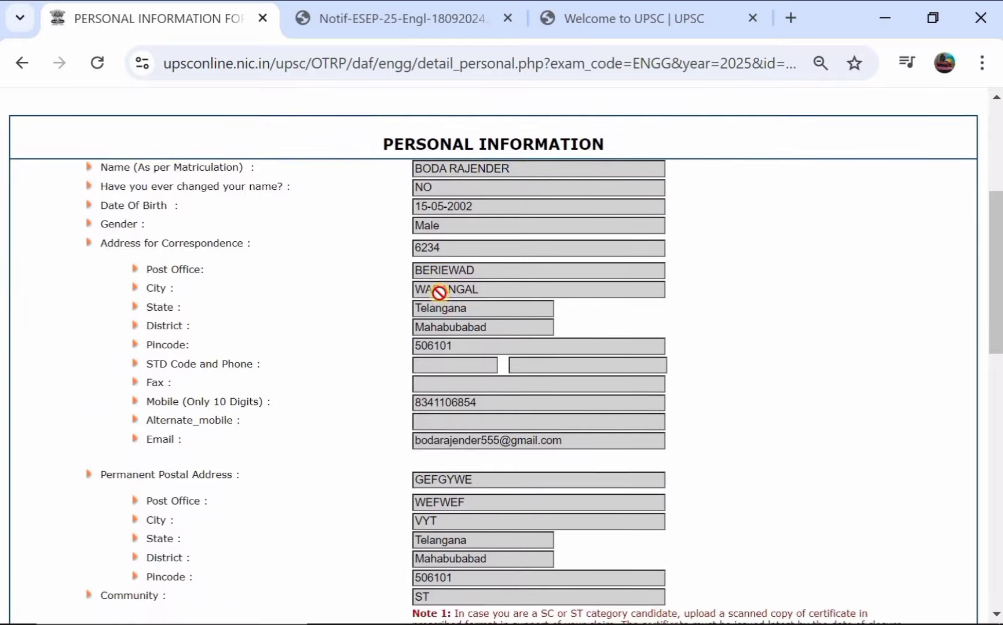
{"action": "scroll", "coordinate": [440, 293], "scroll_direction": "down", "scroll_amount": 4}
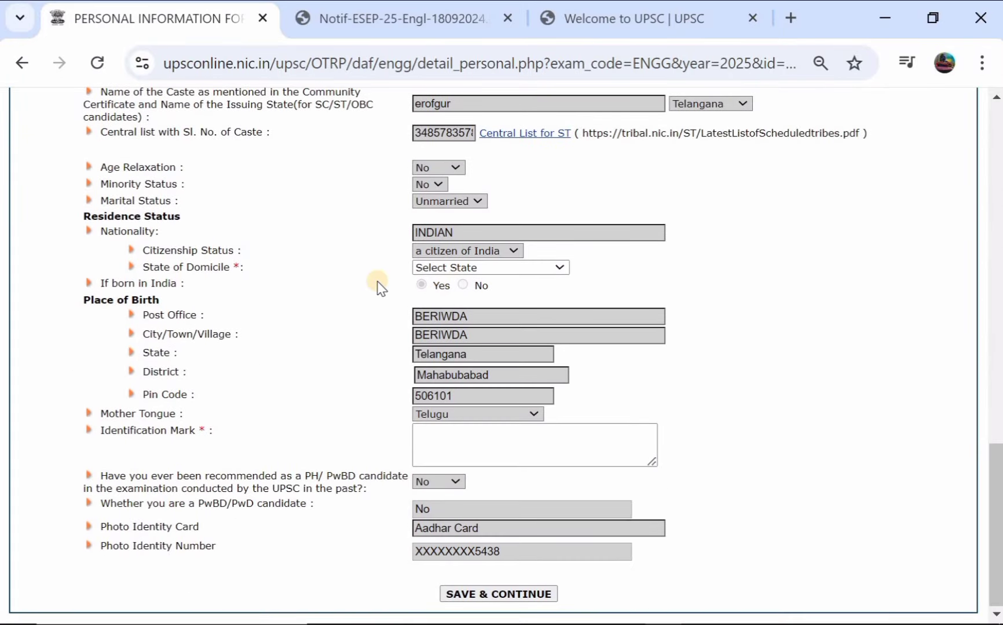
{"action": "scroll", "coordinate": [381, 285], "scroll_direction": "up", "scroll_amount": 15}
{"action": "scroll", "coordinate": [380, 286], "scroll_direction": "up", "scroll_amount": 5}
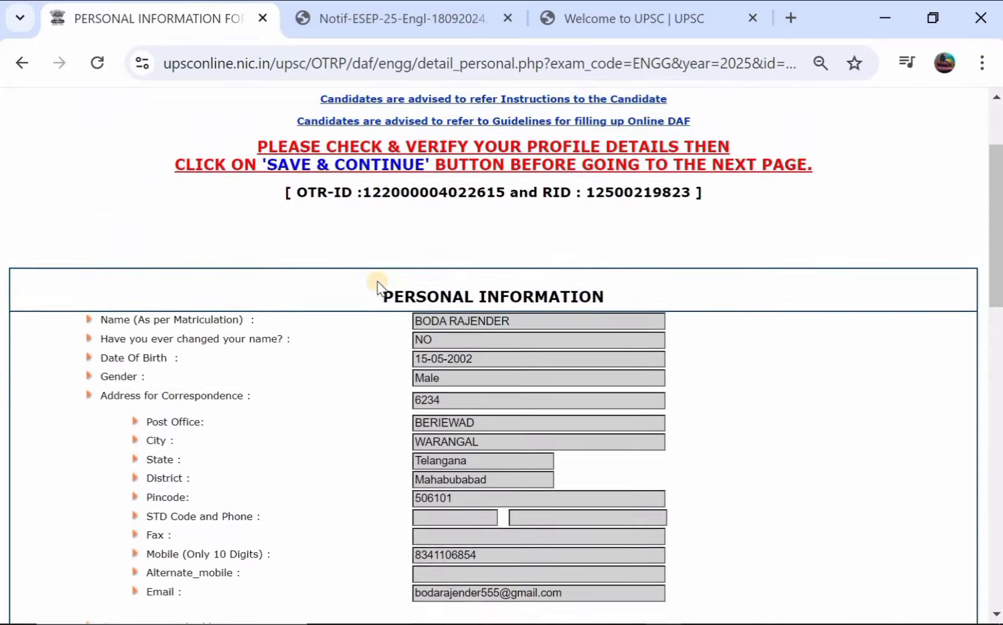
{"action": "scroll", "coordinate": [380, 285], "scroll_direction": "down", "scroll_amount": 6}
{"action": "scroll", "coordinate": [381, 286], "scroll_direction": "down", "scroll_amount": 7}
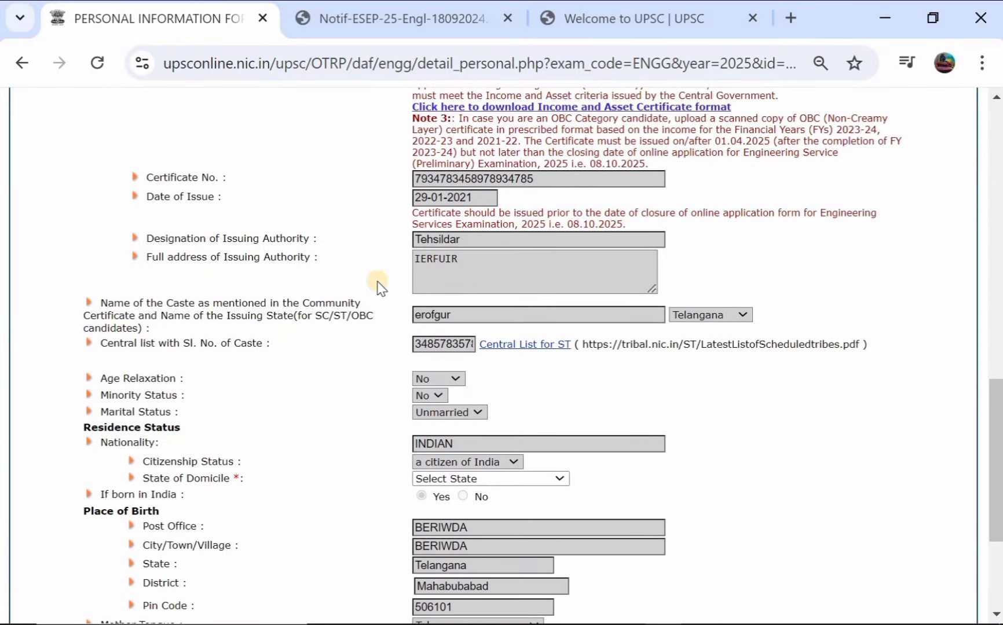
{"action": "scroll", "coordinate": [456, 284], "scroll_direction": "down", "scroll_amount": 2}
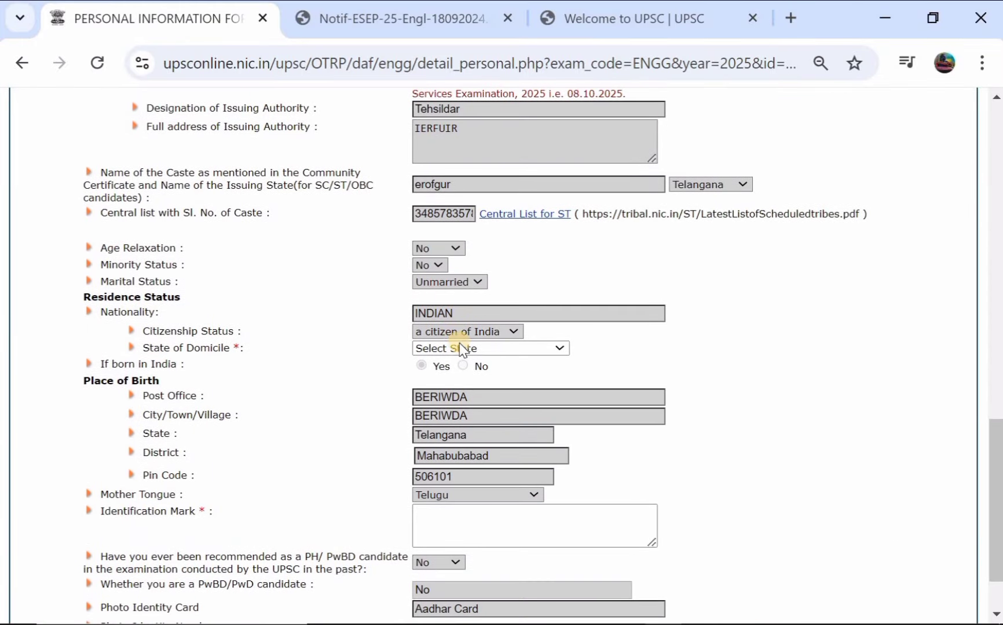
{"action": "left_click", "coordinate": [462, 348]}
{"action": "scroll", "coordinate": [478, 174], "scroll_direction": "down", "scroll_amount": 8}
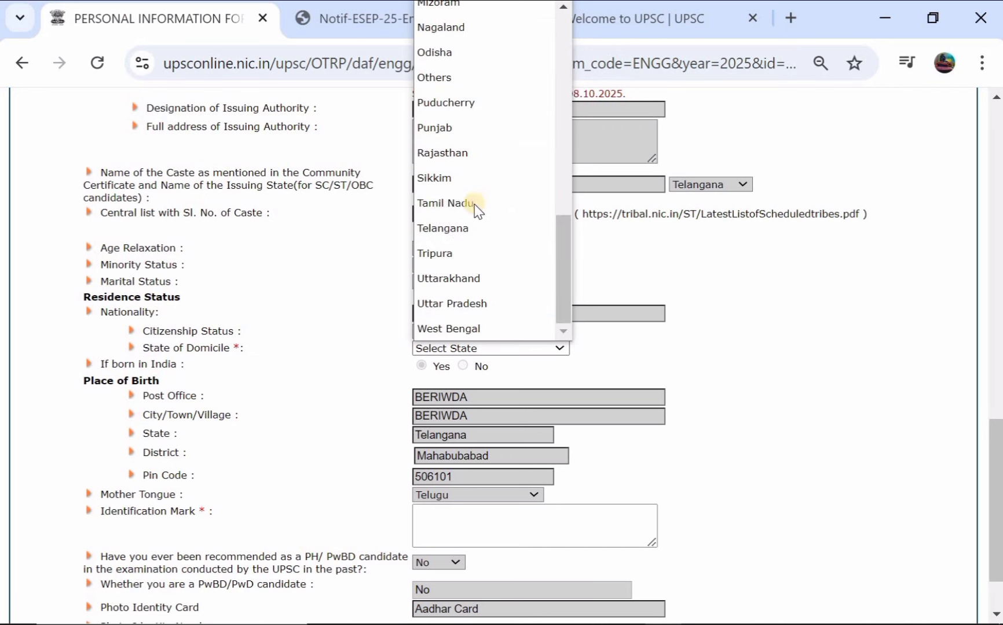
{"action": "left_click", "coordinate": [472, 228]}
Step: Fill in an identification mark and save the personal information page
{"action": "scroll", "coordinate": [483, 323], "scroll_direction": "down", "scroll_amount": 1}
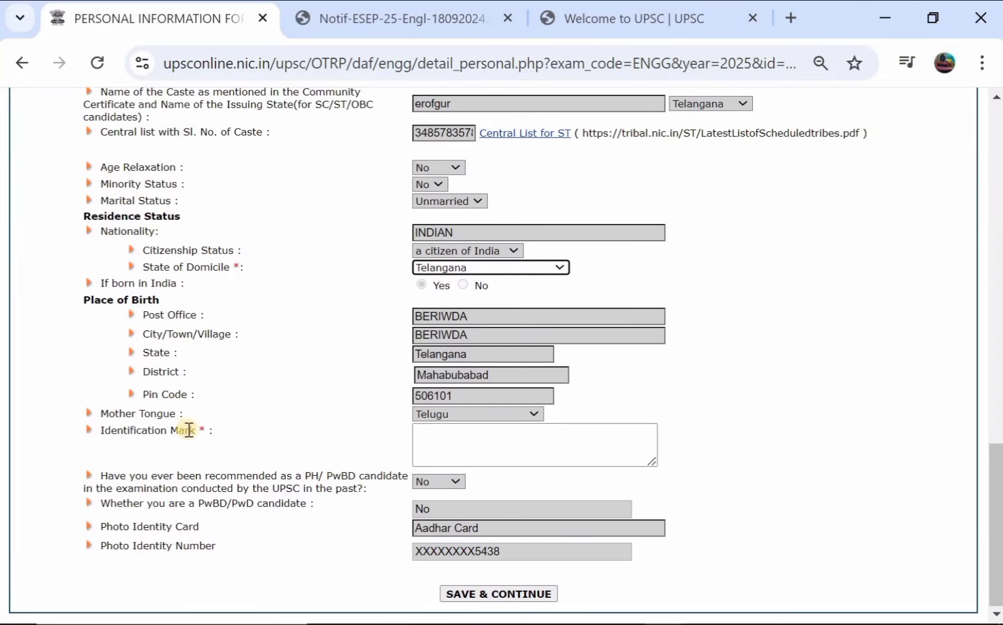
{"action": "left_click", "coordinate": [448, 445]}
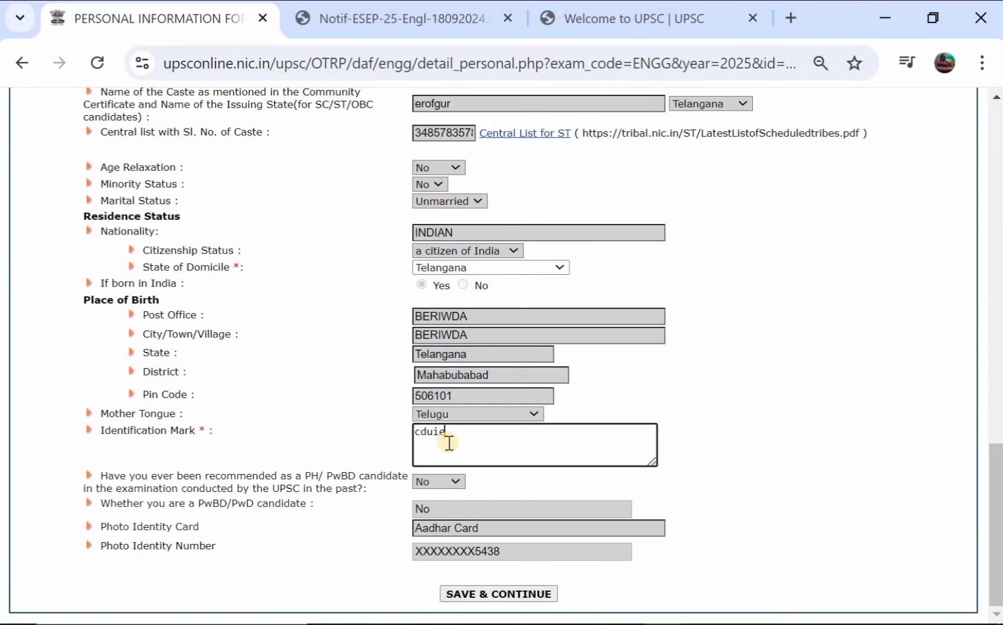
{"action": "left_click", "coordinate": [478, 593]}
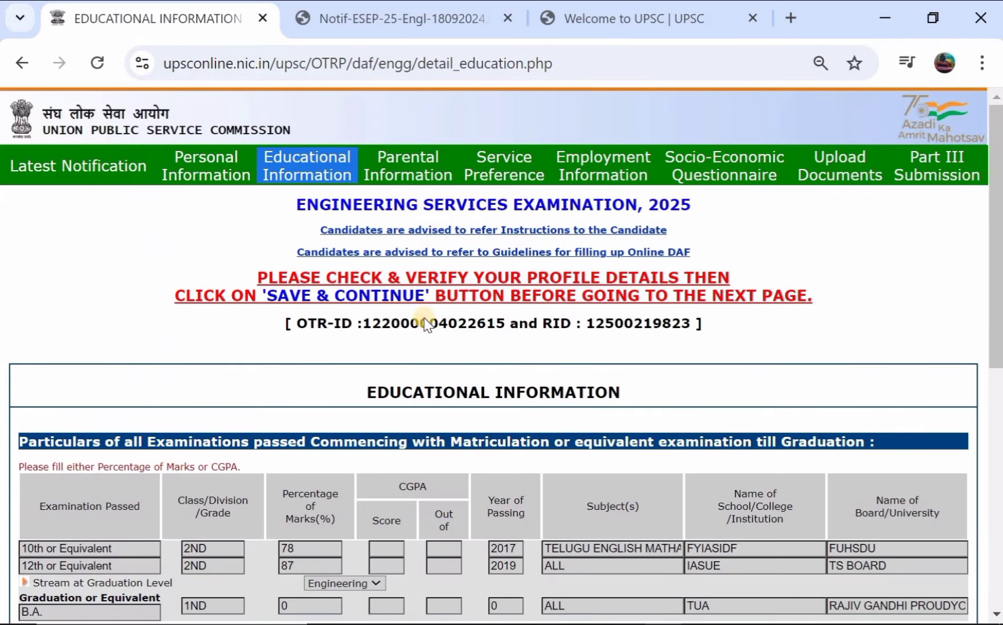
Step: Save the Educational Information page and continue
{"action": "scroll", "coordinate": [425, 326], "scroll_direction": "down", "scroll_amount": 3}
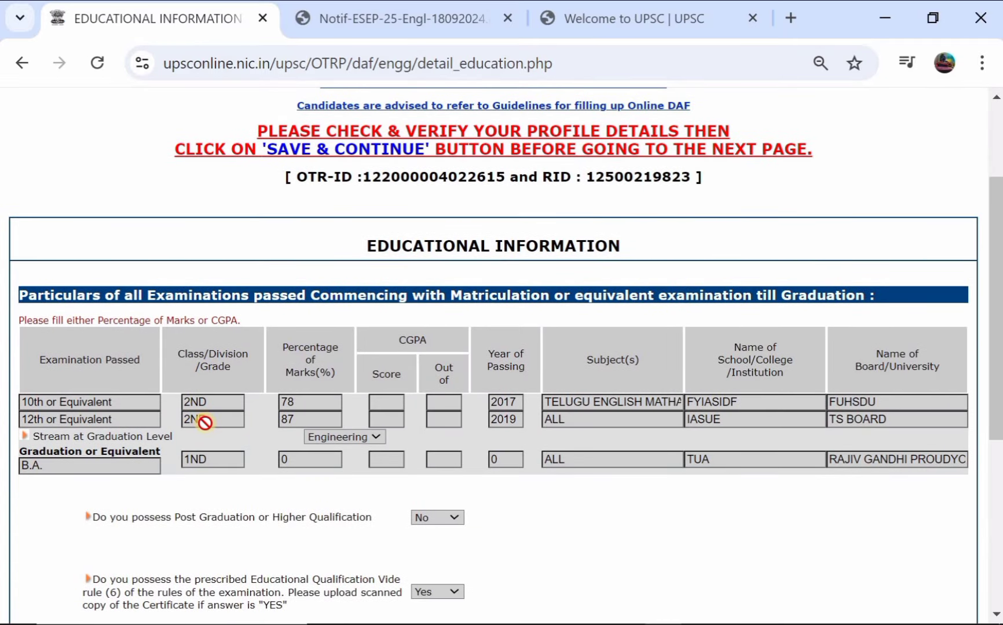
{"action": "scroll", "coordinate": [509, 435], "scroll_direction": "down", "scroll_amount": 2}
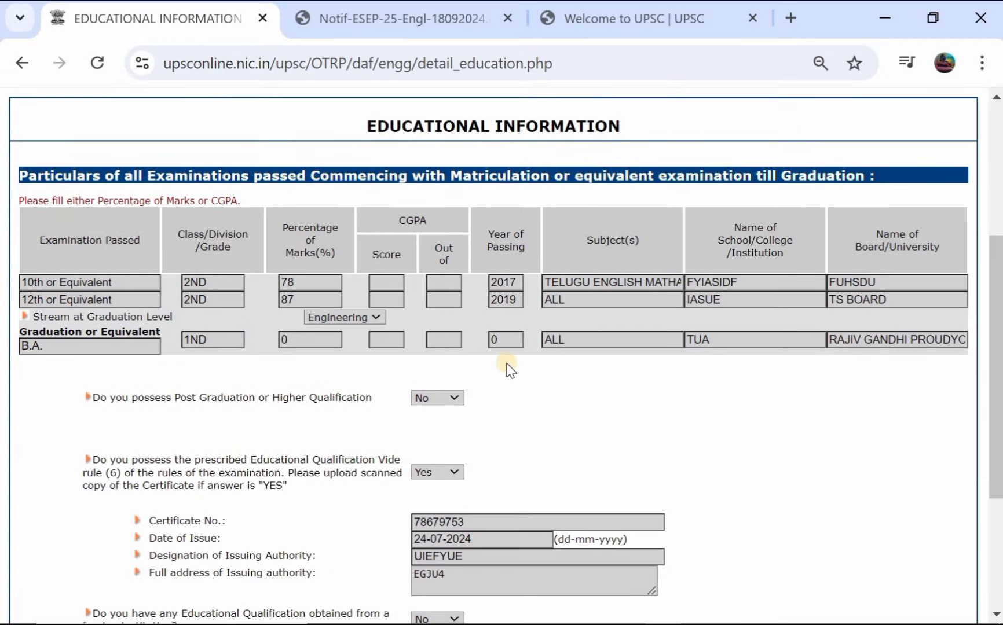
{"action": "scroll", "coordinate": [460, 362], "scroll_direction": "down", "scroll_amount": 4}
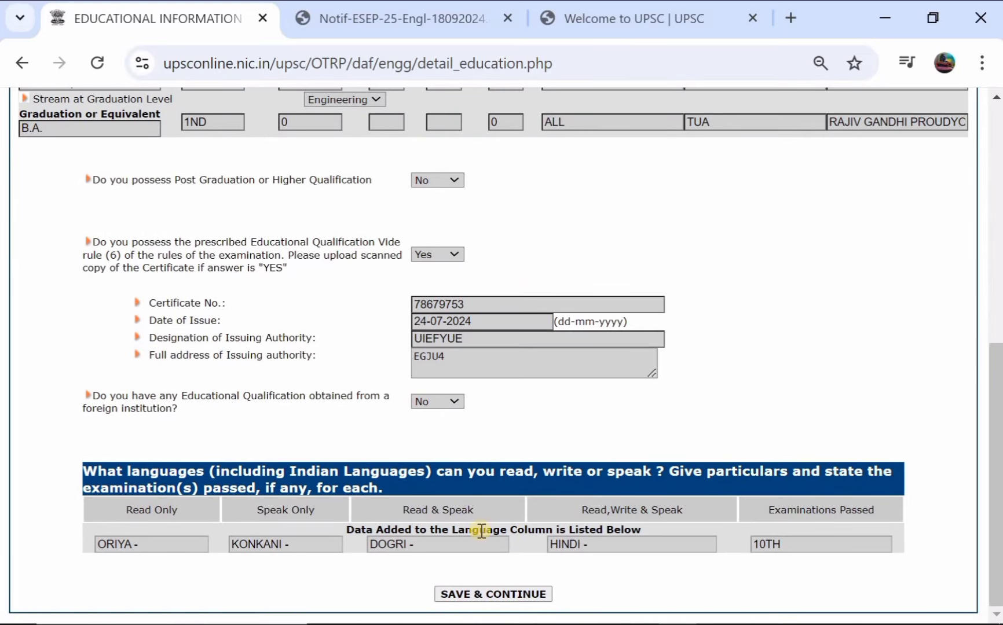
{"action": "left_click", "coordinate": [478, 594]}
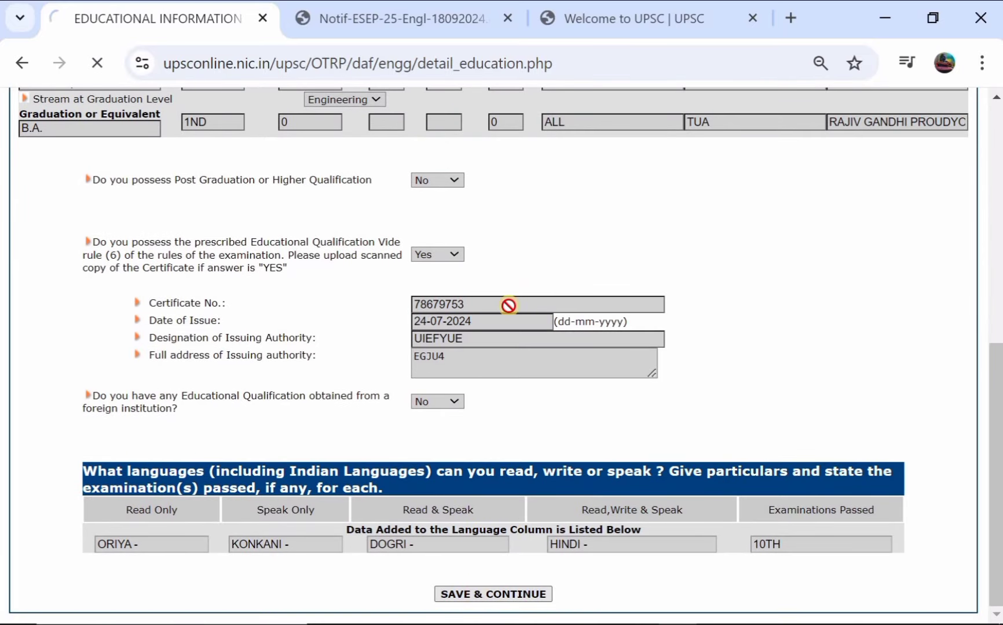
Step: Save the Parental Information page to reach Service Preference
{"action": "scroll", "coordinate": [480, 201], "scroll_direction": "down", "scroll_amount": 10}
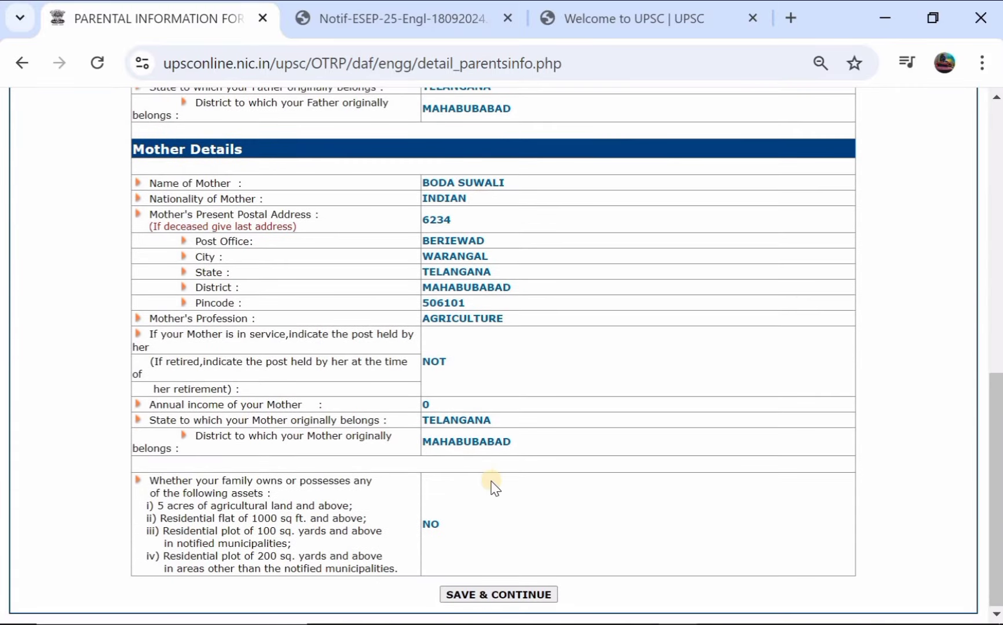
{"action": "left_click", "coordinate": [497, 596]}
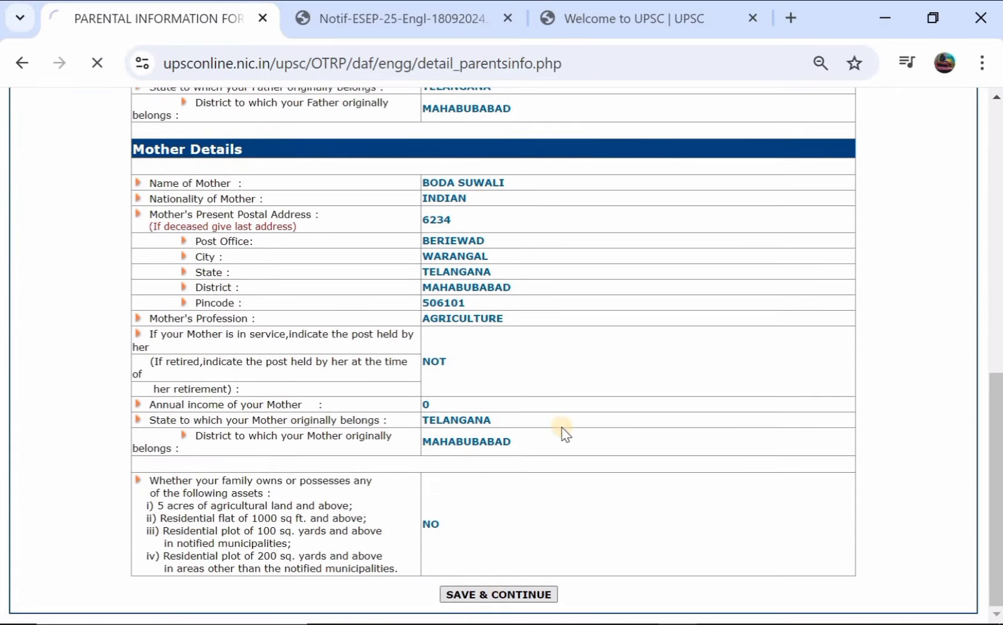
{"action": "scroll", "coordinate": [387, 344], "scroll_direction": "down", "scroll_amount": 3}
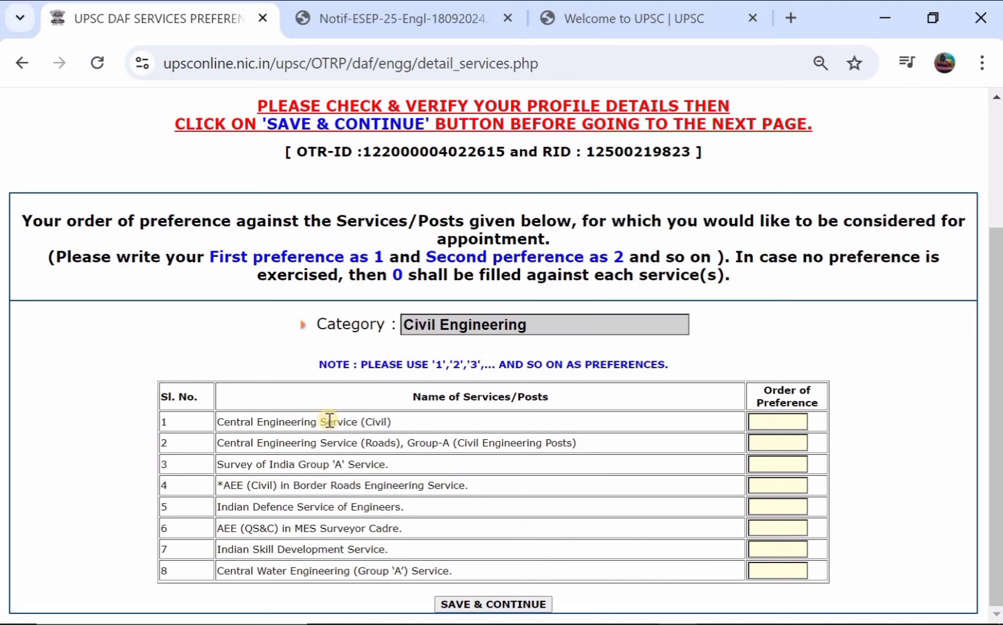
Step: Number the first five Civil Engineering service preferences 1, 2, 3, 5 and 4
{"action": "left_click", "coordinate": [796, 422]}
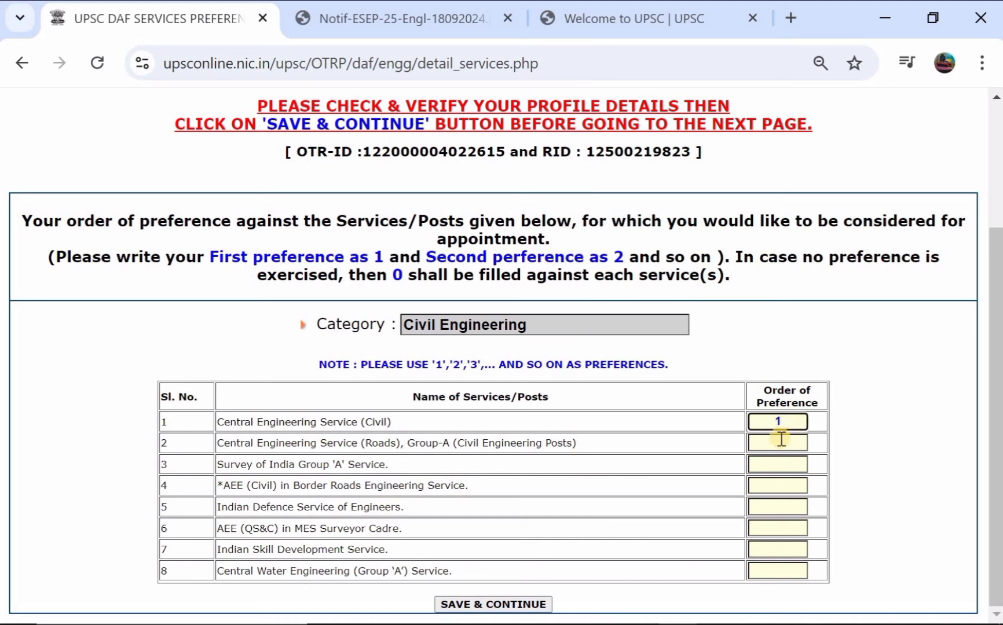
{"action": "left_click", "coordinate": [782, 441]}
{"action": "type", "text": "2"}
{"action": "left_click", "coordinate": [766, 468]}
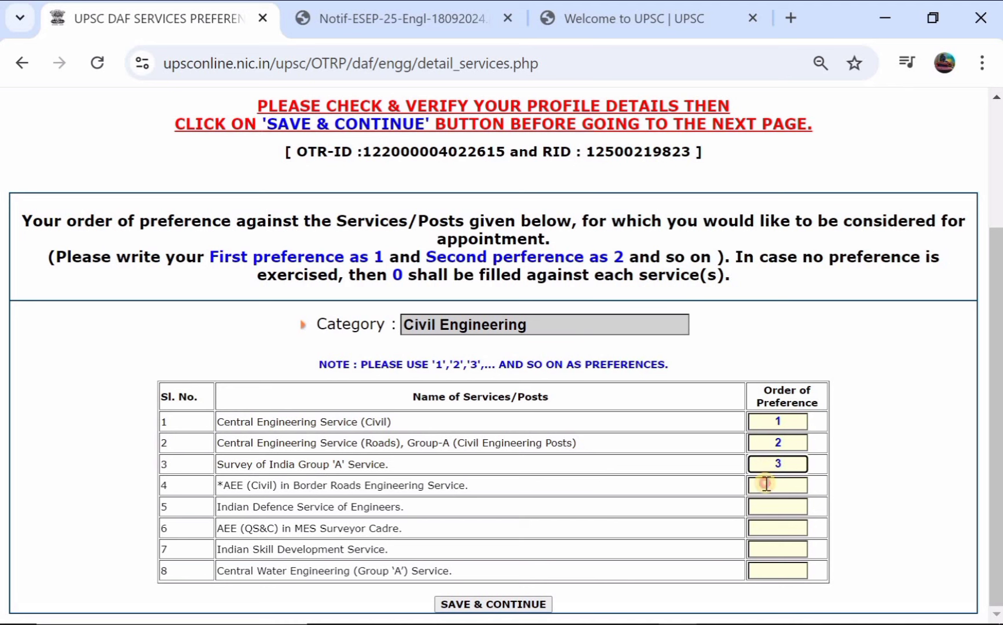
{"action": "left_click", "coordinate": [767, 484]}
{"action": "type", "text": "5"}
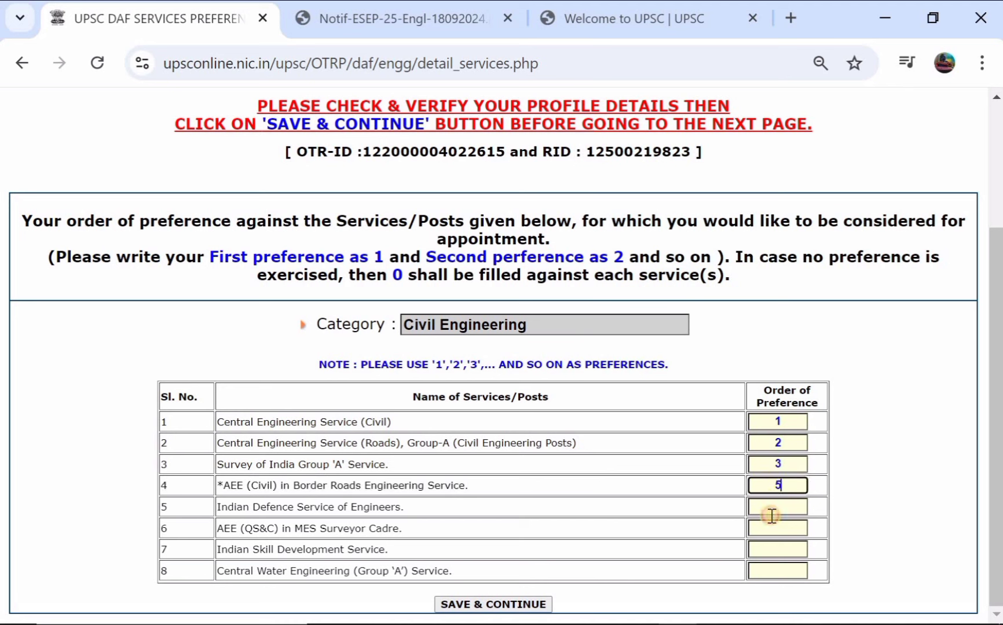
{"action": "left_click", "coordinate": [769, 510]}
{"action": "type", "text": "4"}
Step: Number the sixth and seventh preferences 7 and 6, fill the eighth, and save
{"action": "left_click", "coordinate": [777, 525]}
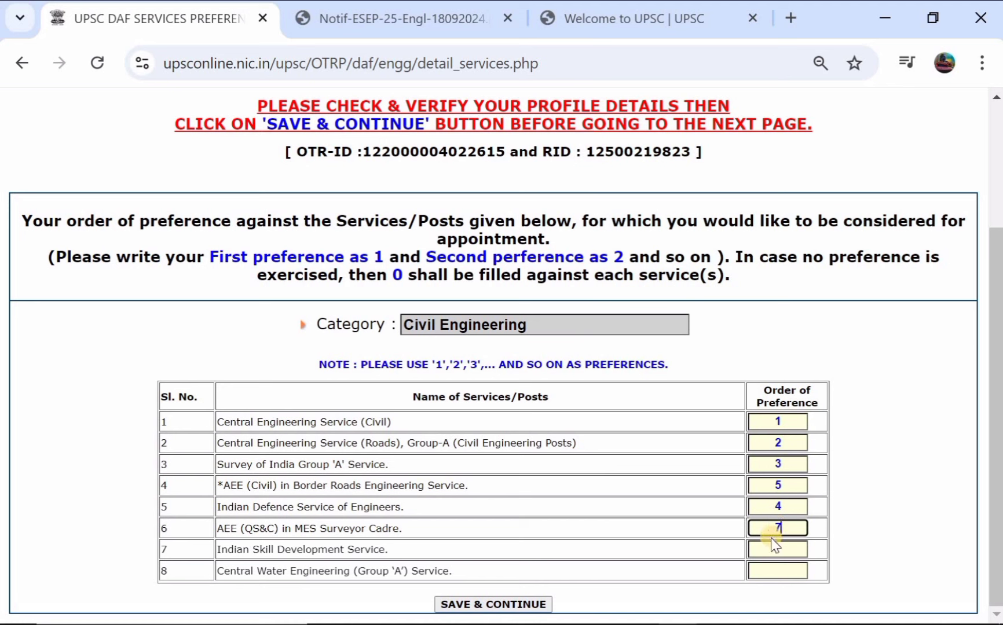
{"action": "type", "text": "7"}
{"action": "left_click", "coordinate": [772, 545]}
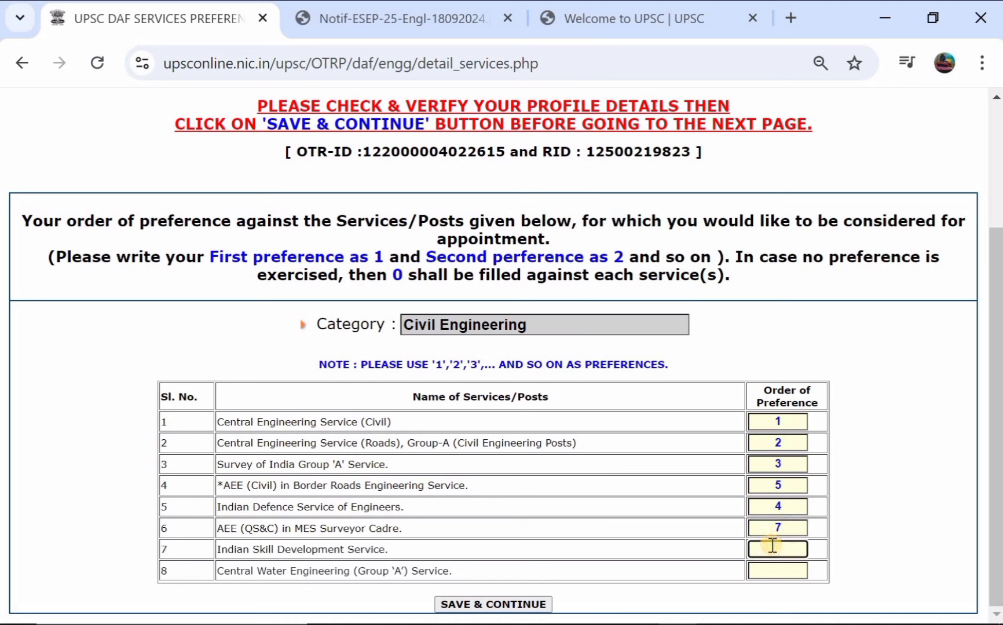
{"action": "type", "text": "6"}
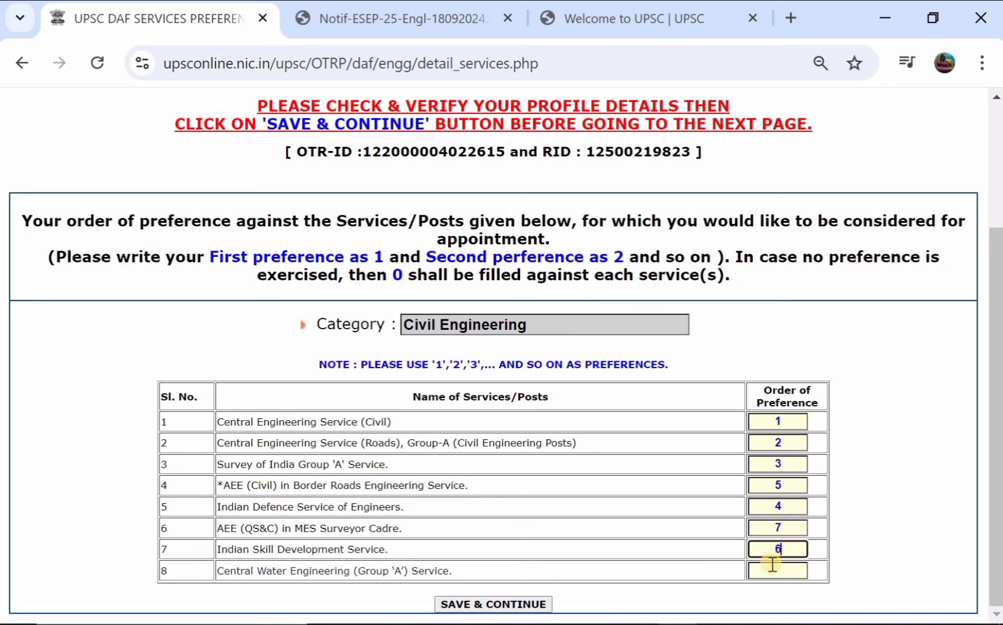
{"action": "left_click", "coordinate": [772, 564]}
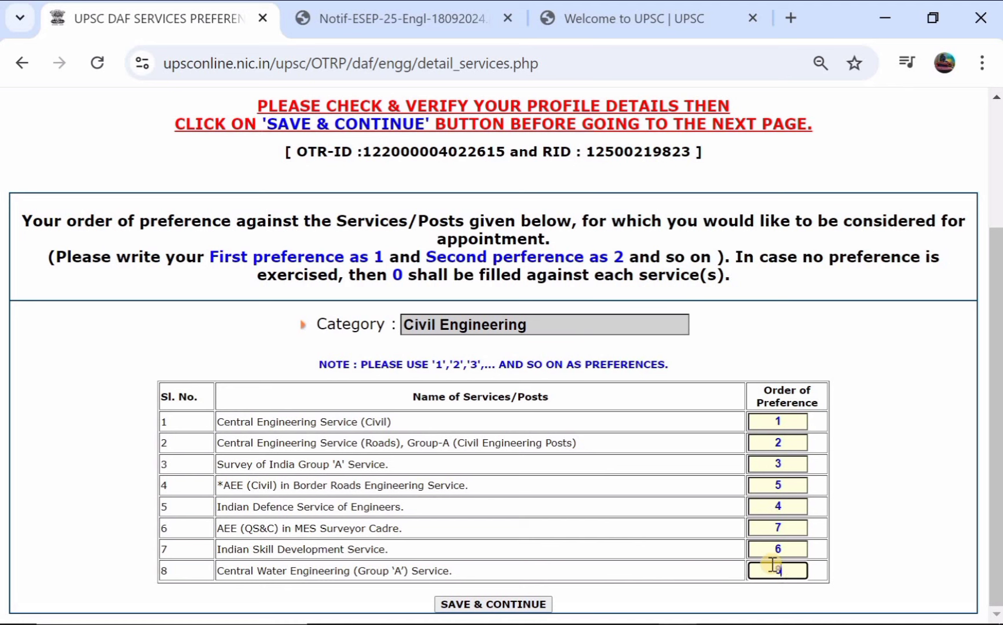
{"action": "left_click", "coordinate": [514, 605]}
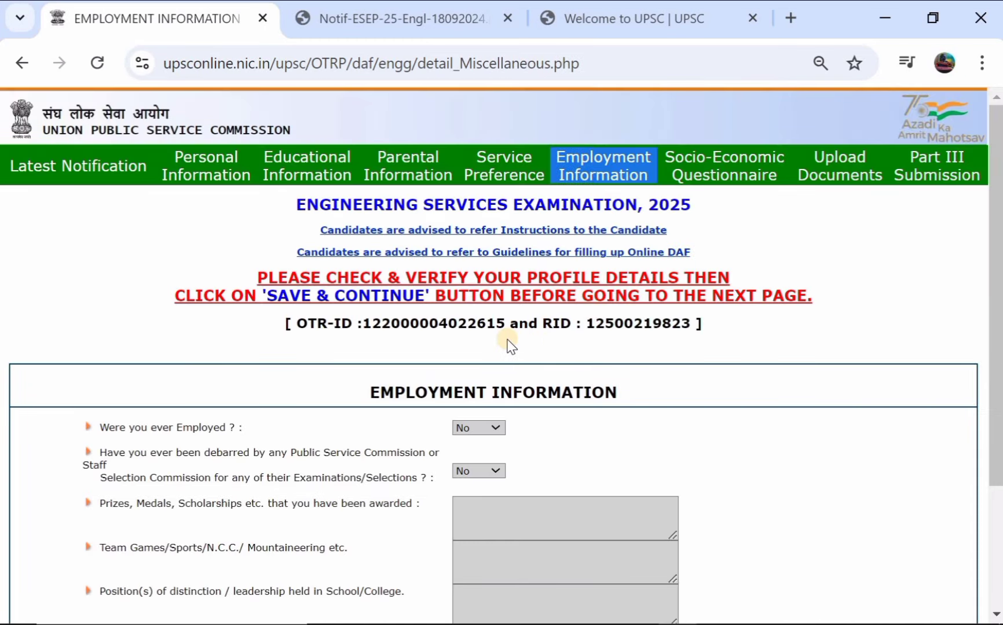
Step: Save the Employment Information page with every answer left as No
{"action": "scroll", "coordinate": [509, 346], "scroll_direction": "down", "scroll_amount": 1}
{"action": "scroll", "coordinate": [427, 384], "scroll_direction": "down", "scroll_amount": 2}
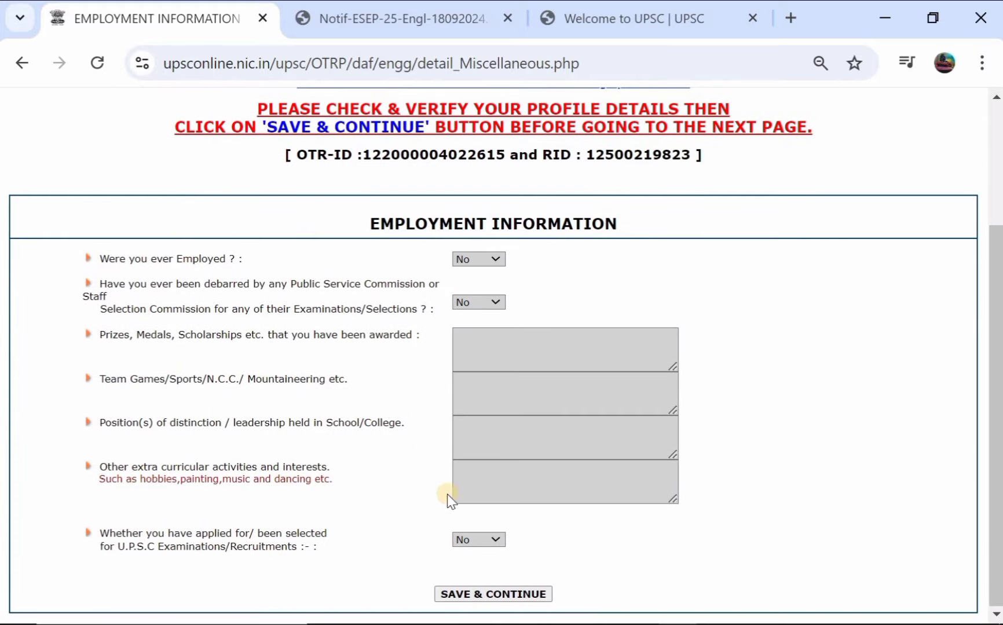
{"action": "left_click", "coordinate": [475, 592]}
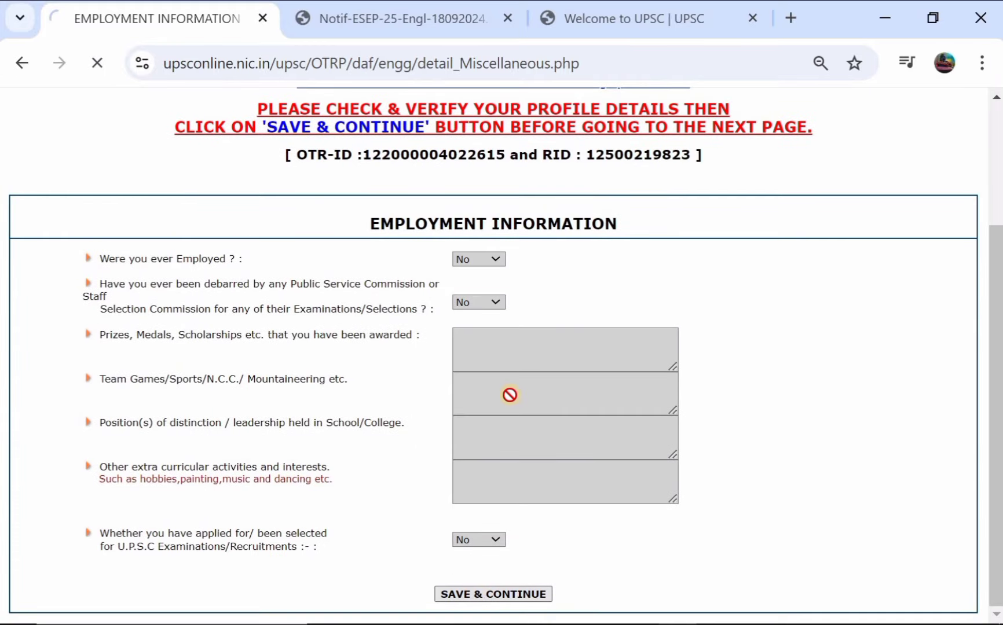
{"action": "scroll", "coordinate": [463, 444], "scroll_direction": "down", "scroll_amount": 3}
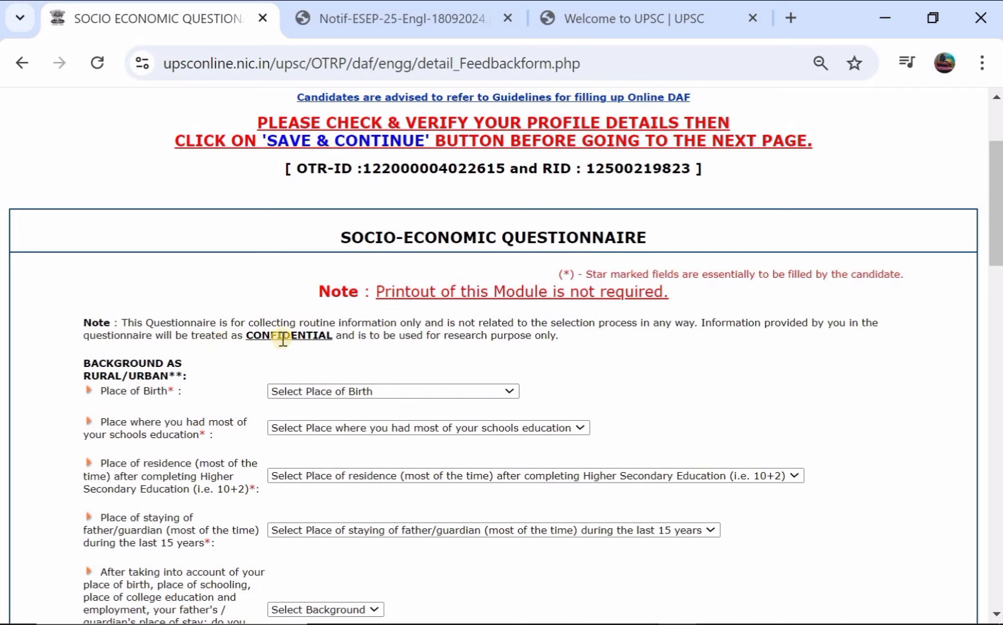
Step: Set place of birth, place of schooling and residence after 10+2 to Village
{"action": "left_click", "coordinate": [313, 393]}
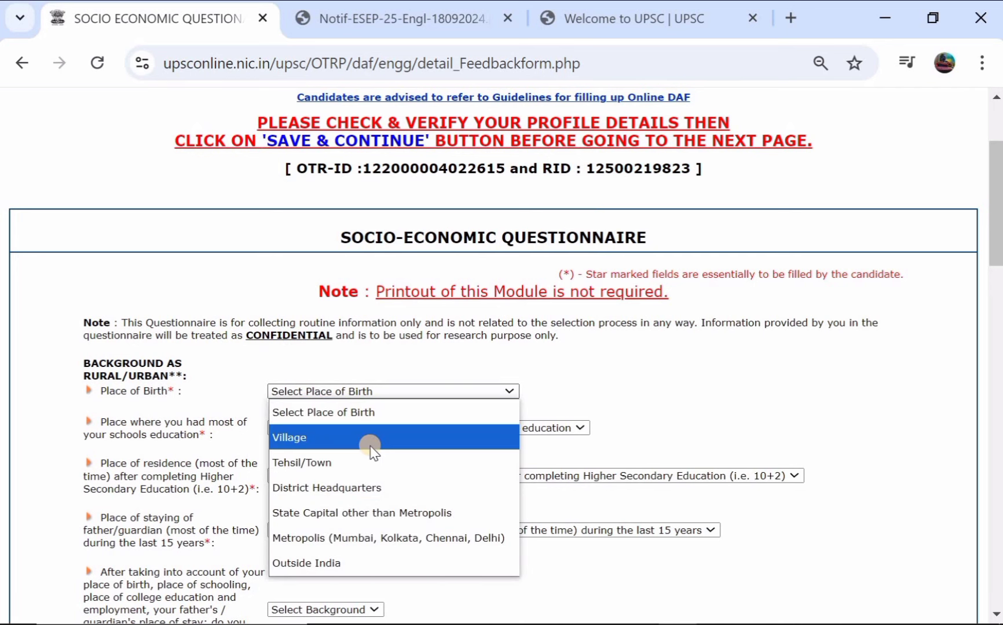
{"action": "left_click", "coordinate": [371, 443]}
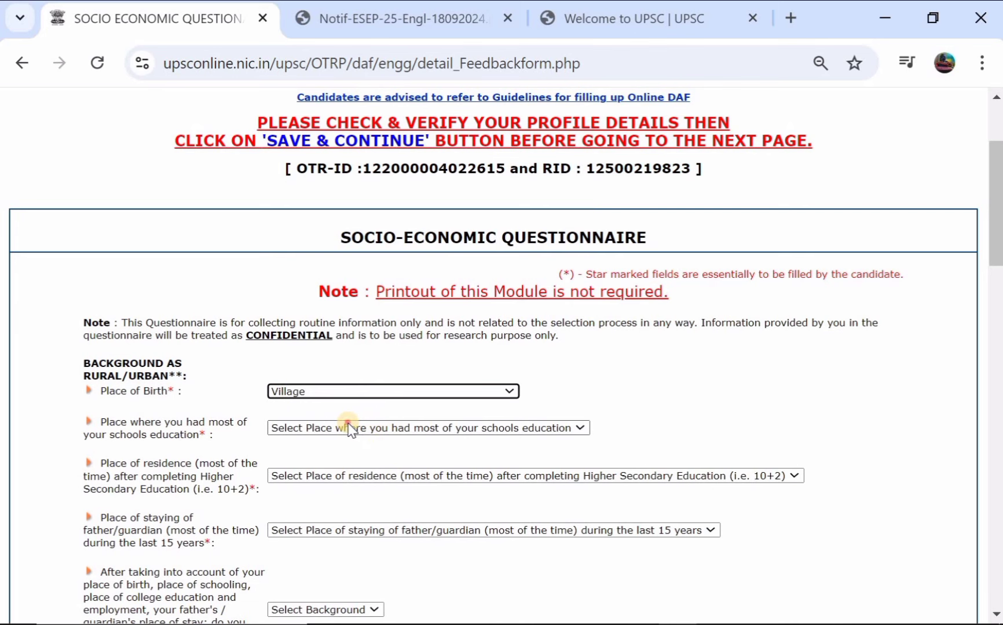
{"action": "left_click", "coordinate": [350, 429]}
{"action": "left_click", "coordinate": [336, 477]}
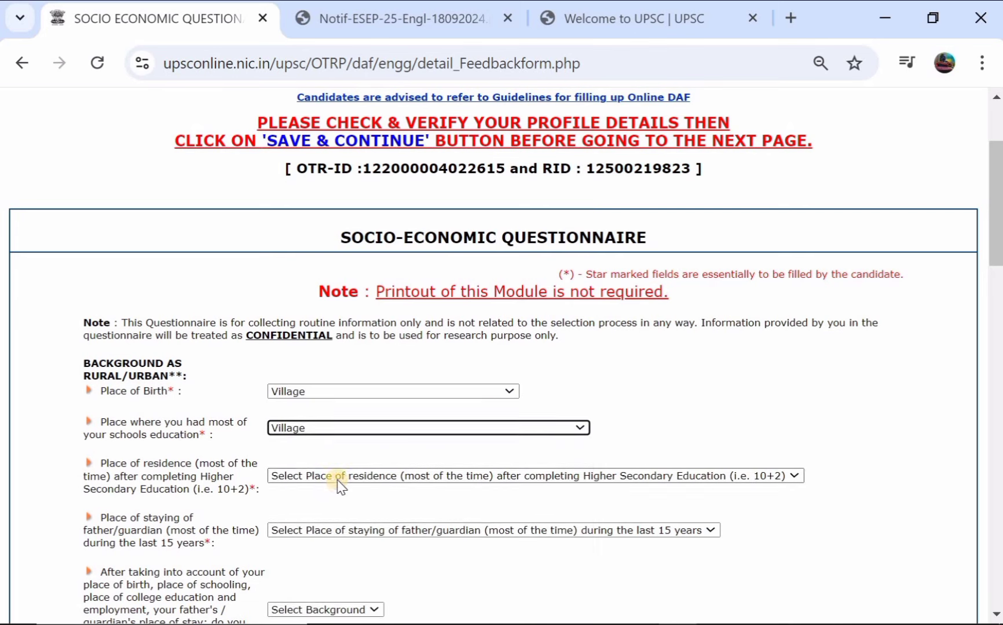
{"action": "scroll", "coordinate": [340, 488], "scroll_direction": "down", "scroll_amount": 1}
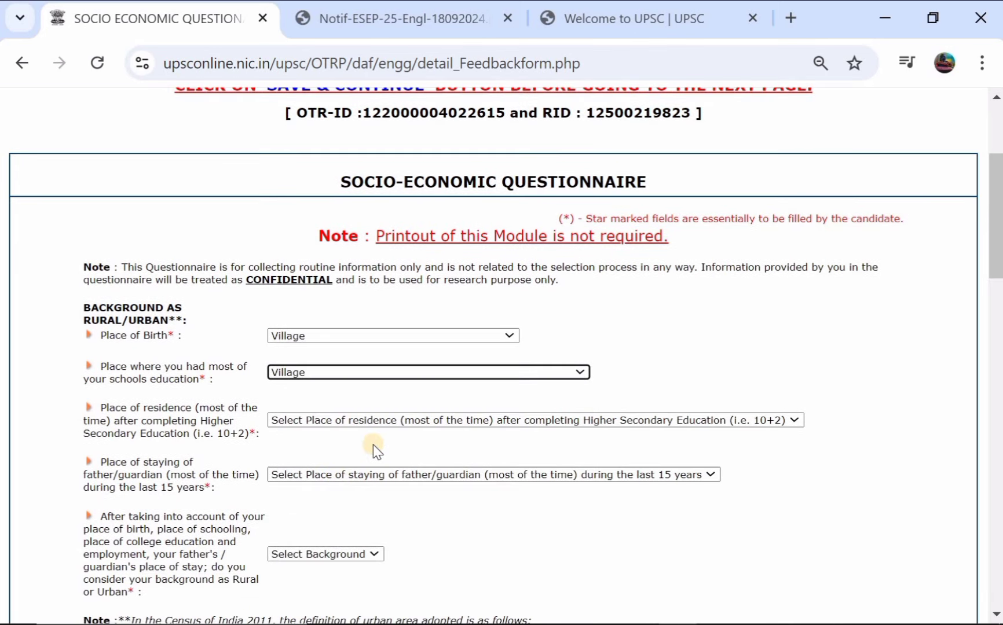
{"action": "left_click", "coordinate": [399, 427]}
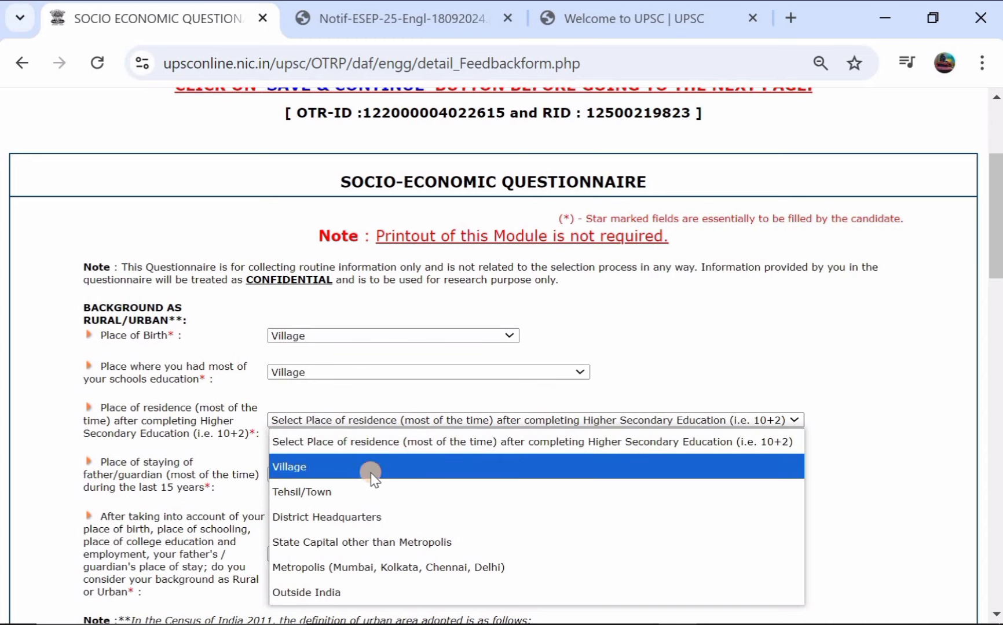
{"action": "left_click", "coordinate": [371, 473]}
{"action": "scroll", "coordinate": [388, 455], "scroll_direction": "down", "scroll_amount": 1}
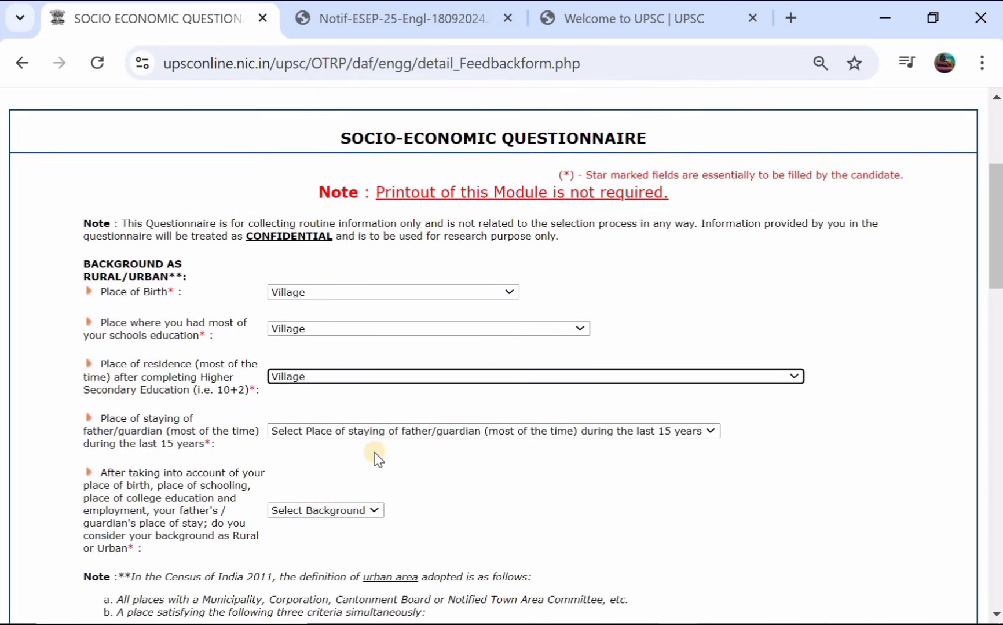
Step: Set the father/guardian's place to State Capital other than Metropolis and overall background to Urban
{"action": "left_click", "coordinate": [389, 436]}
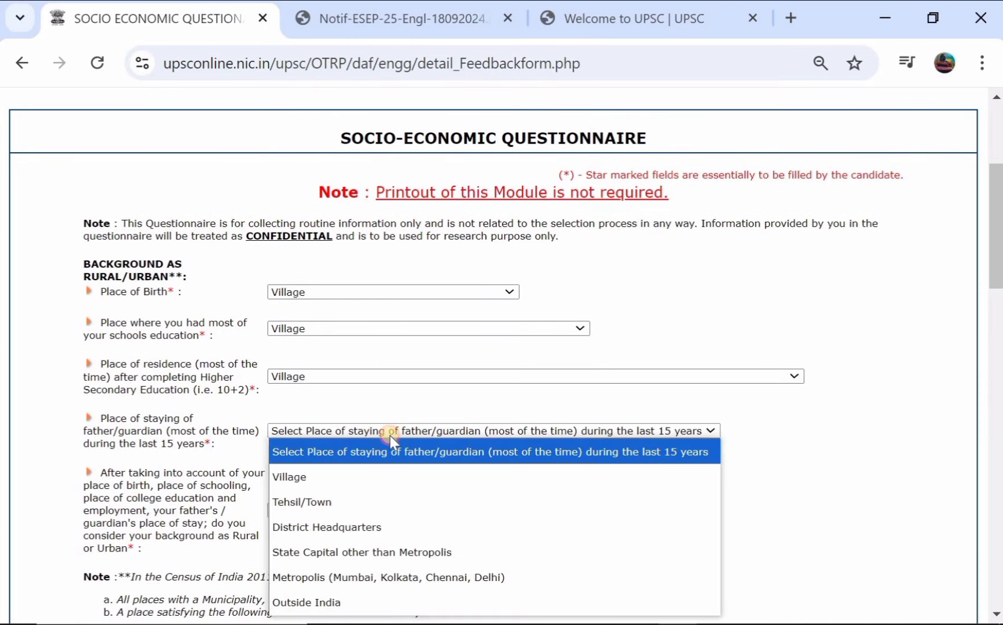
{"action": "left_click", "coordinate": [390, 436]}
{"action": "left_click", "coordinate": [391, 437]}
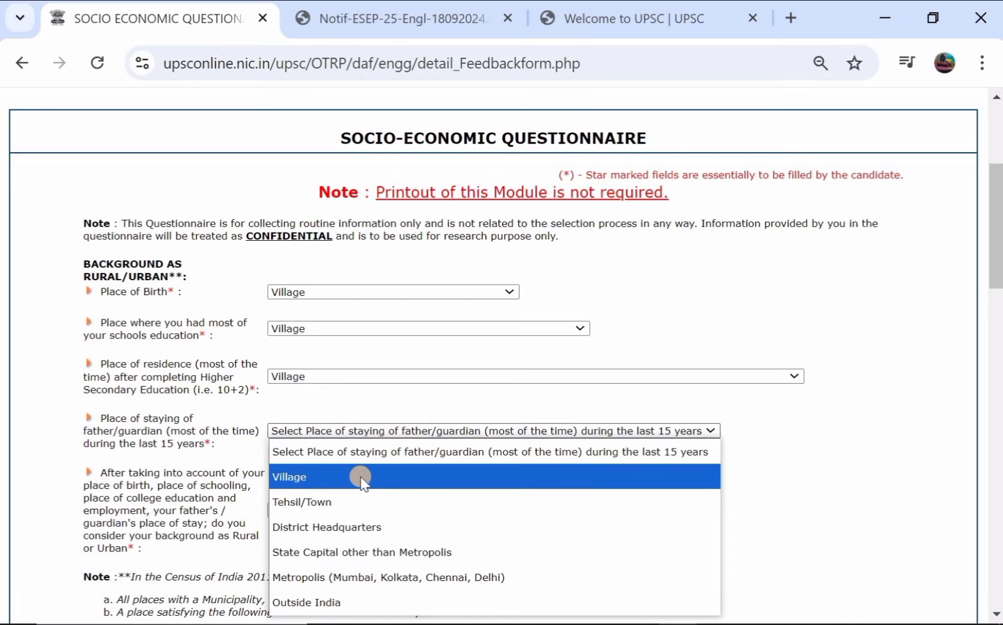
{"action": "left_click", "coordinate": [356, 552]}
{"action": "scroll", "coordinate": [325, 550], "scroll_direction": "down", "scroll_amount": 2}
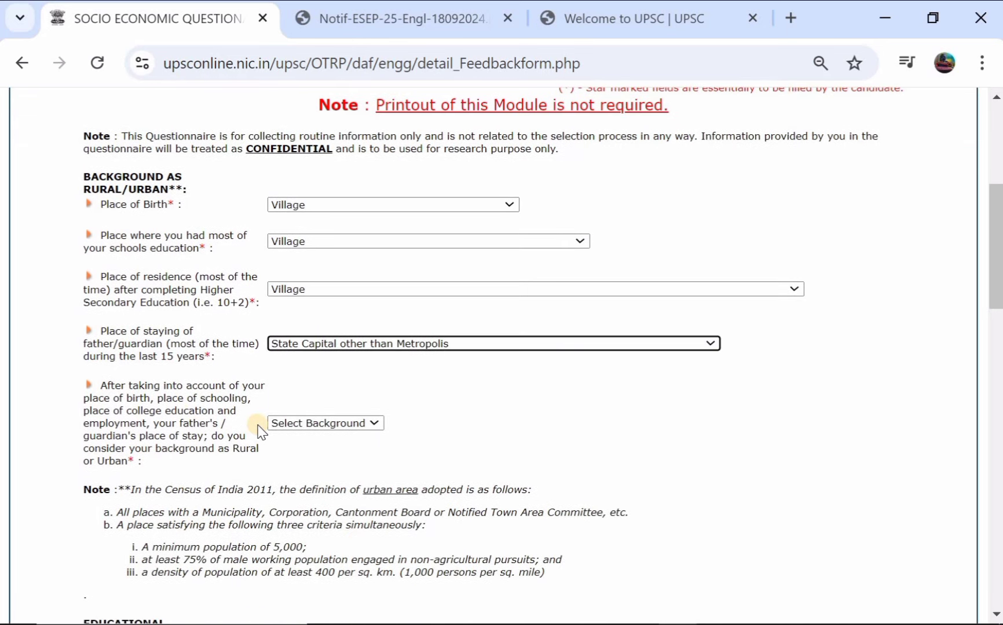
{"action": "left_click", "coordinate": [297, 435]}
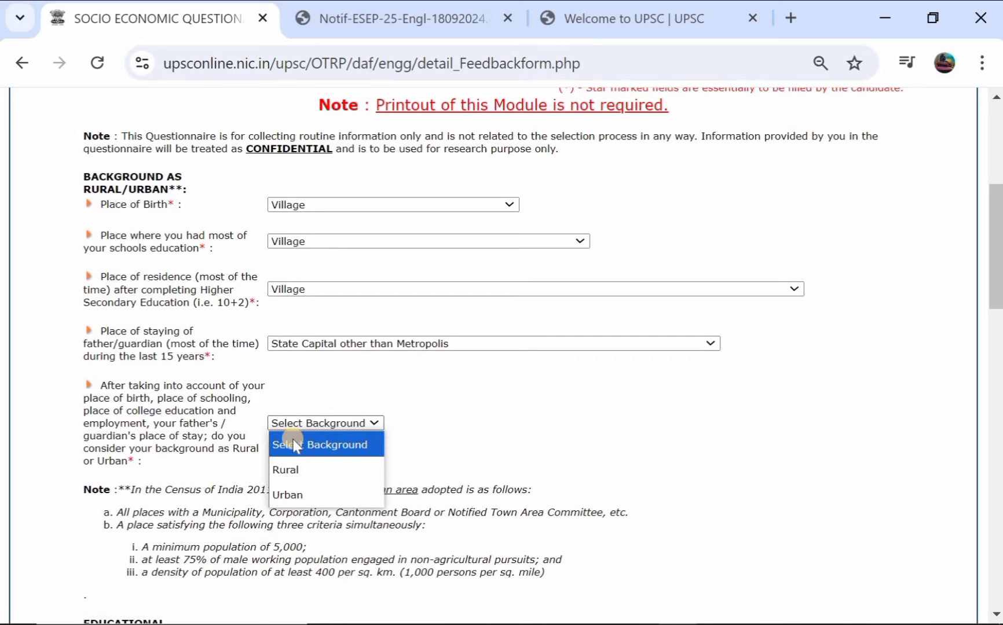
{"action": "left_click", "coordinate": [301, 488]}
{"action": "scroll", "coordinate": [302, 487], "scroll_direction": "down", "scroll_amount": 4}
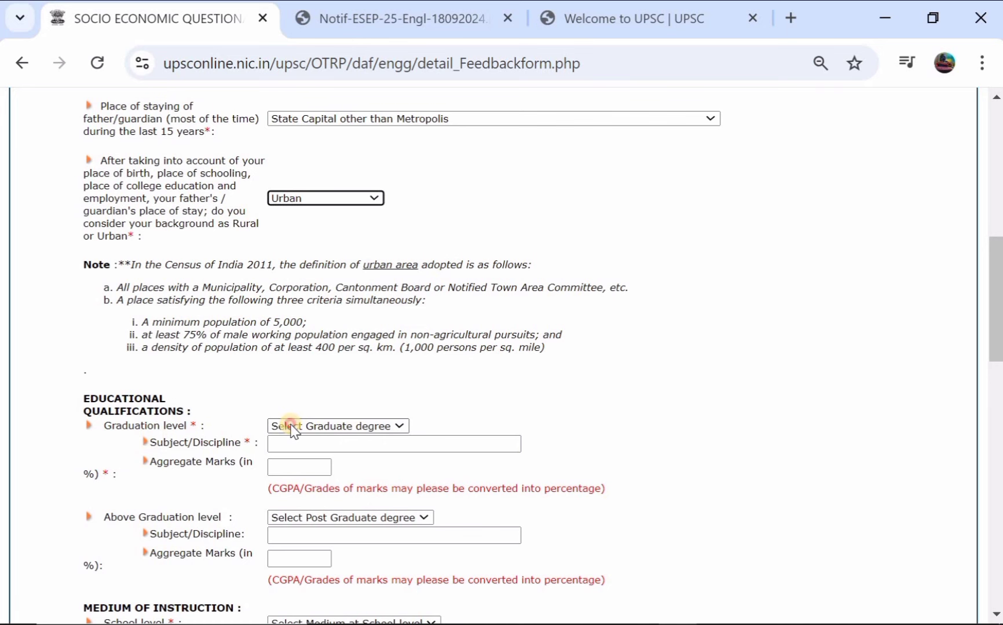
Step: Record graduation as B.Sc. (Engineering) with subject 'gvtfu' and aggregate marks 87
{"action": "left_click", "coordinate": [283, 426]}
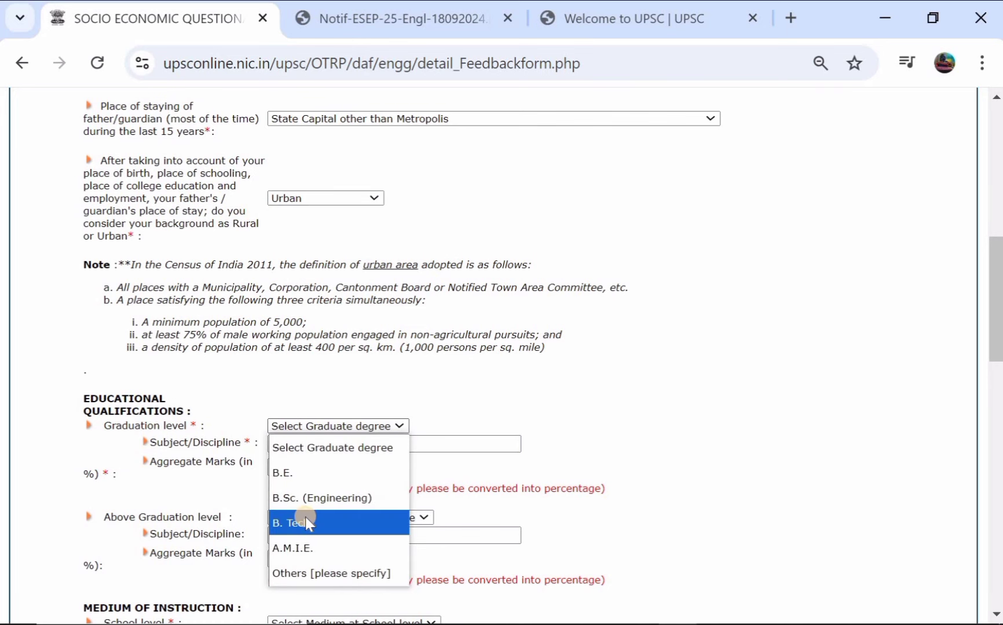
{"action": "left_click", "coordinate": [318, 505]}
{"action": "scroll", "coordinate": [318, 507], "scroll_direction": "down", "scroll_amount": 1}
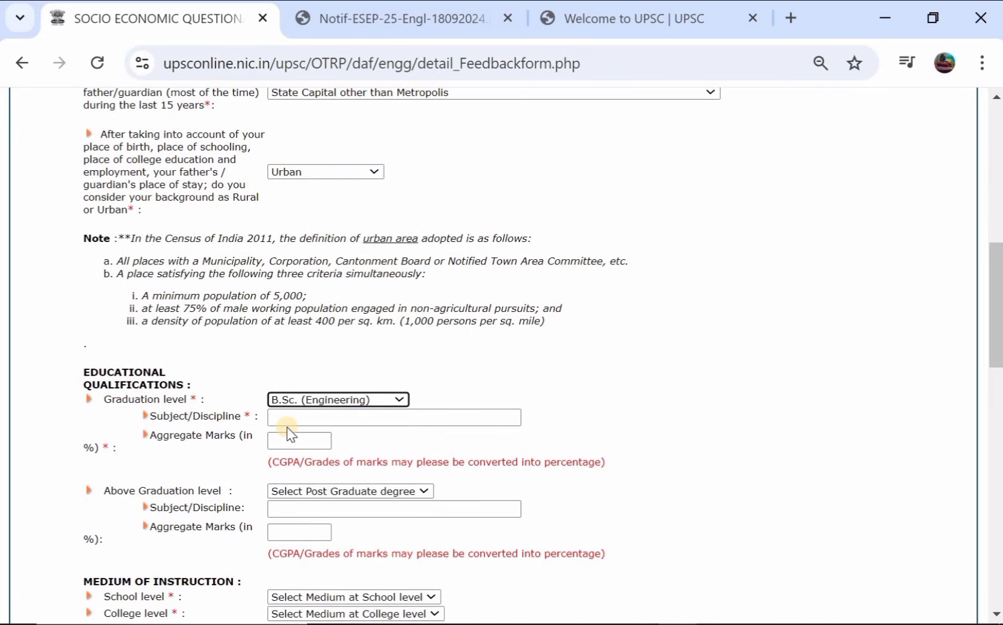
{"action": "left_click", "coordinate": [311, 418]}
{"action": "type", "text": "gv"}
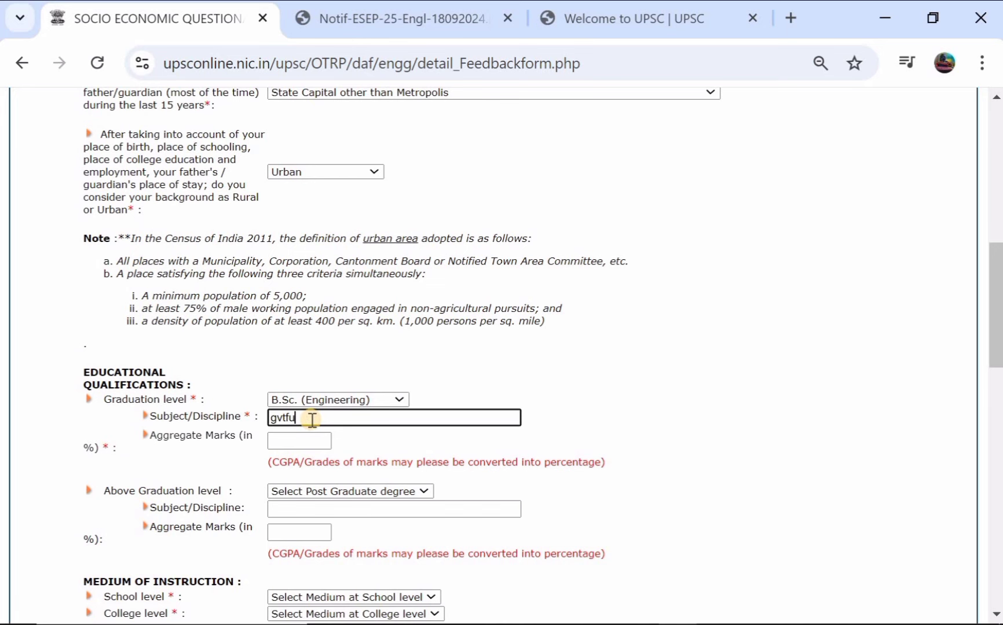
{"action": "type", "text": "tfu"}
{"action": "left_click", "coordinate": [282, 446]}
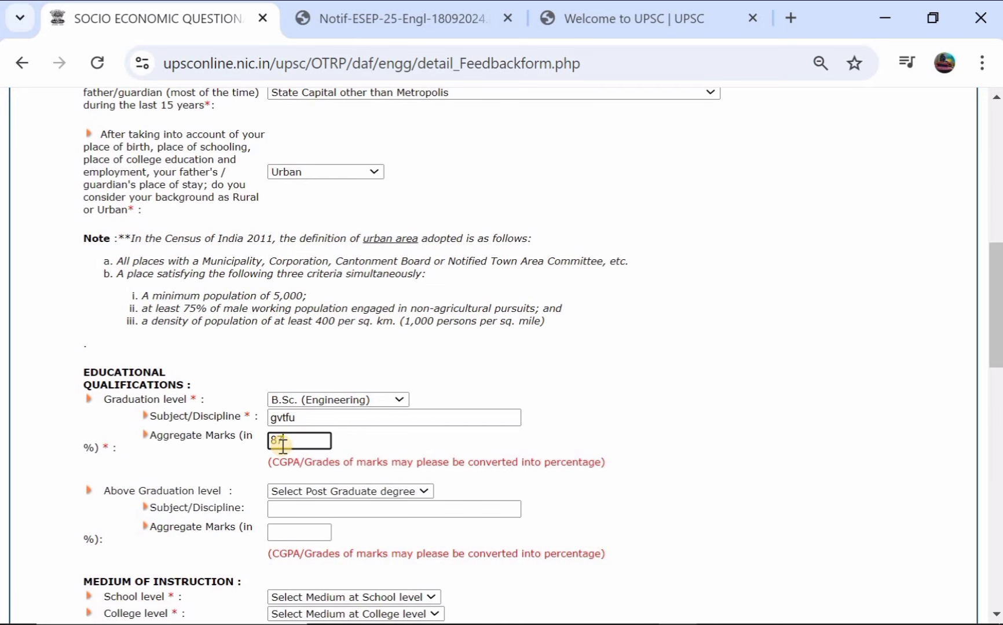
{"action": "scroll", "coordinate": [282, 447], "scroll_direction": "down", "scroll_amount": 1}
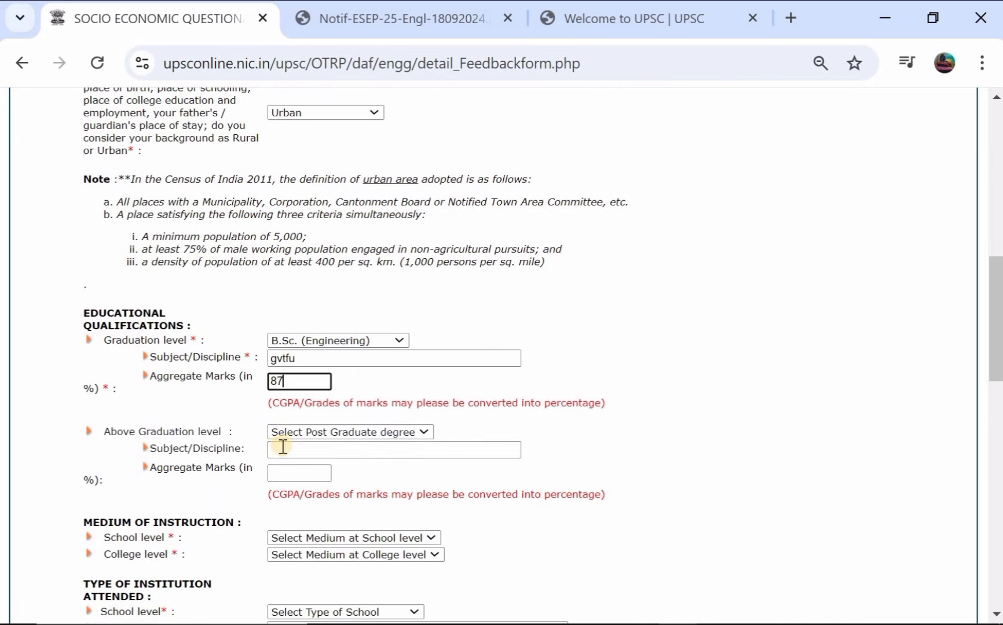
Step: Record the above-graduation degree as M.Sc. (Engineering) with aggregate marks 866
{"action": "left_click", "coordinate": [323, 433]}
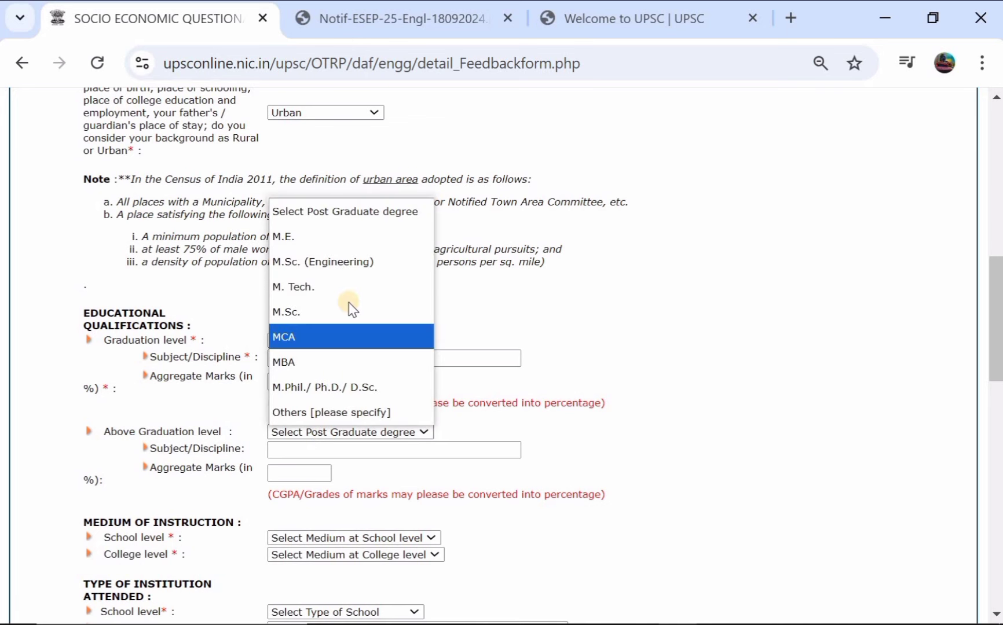
{"action": "left_click", "coordinate": [377, 263]}
{"action": "left_click", "coordinate": [338, 457]}
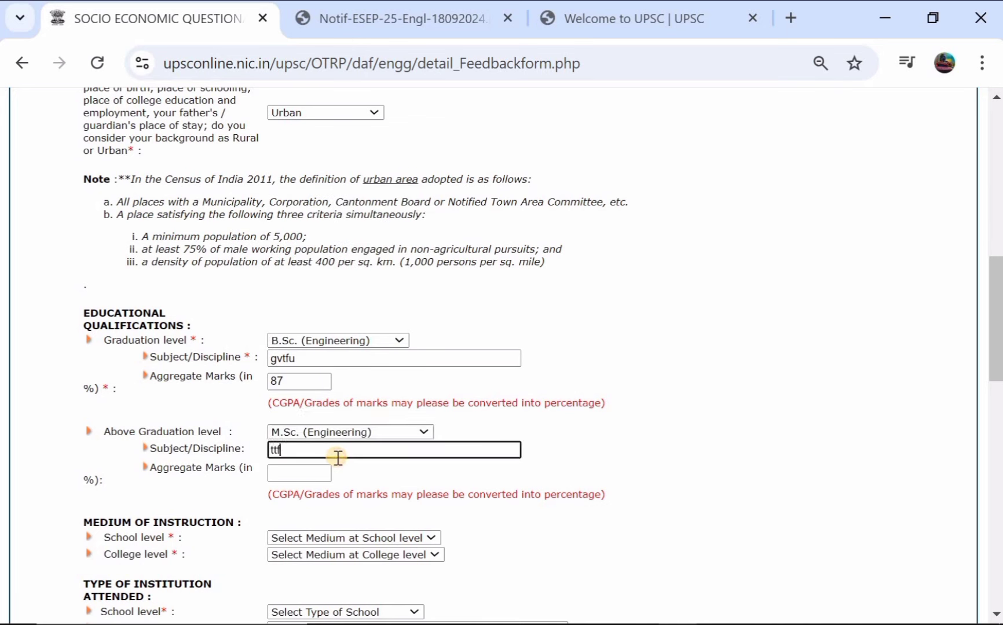
{"action": "left_click", "coordinate": [279, 480]}
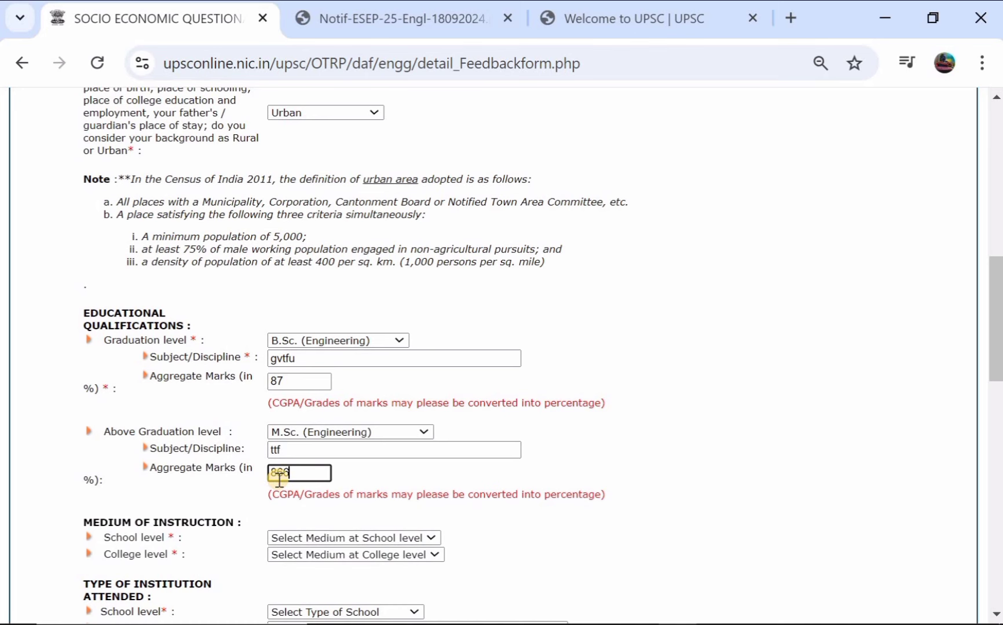
{"action": "scroll", "coordinate": [279, 477], "scroll_direction": "down", "scroll_amount": 2}
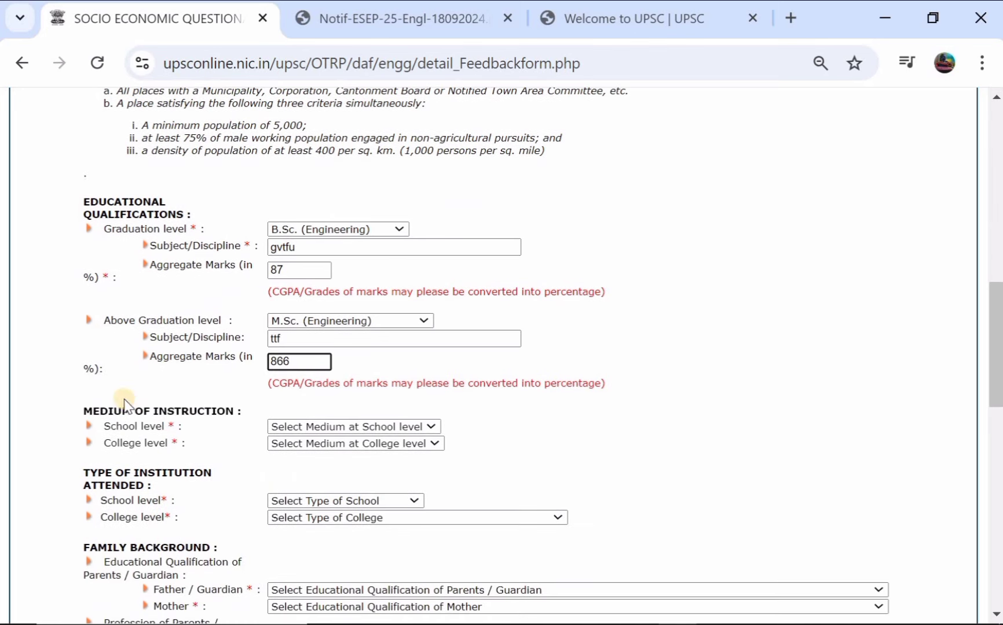
Step: Set English as the medium of instruction at both school and college level
{"action": "left_click", "coordinate": [319, 426]}
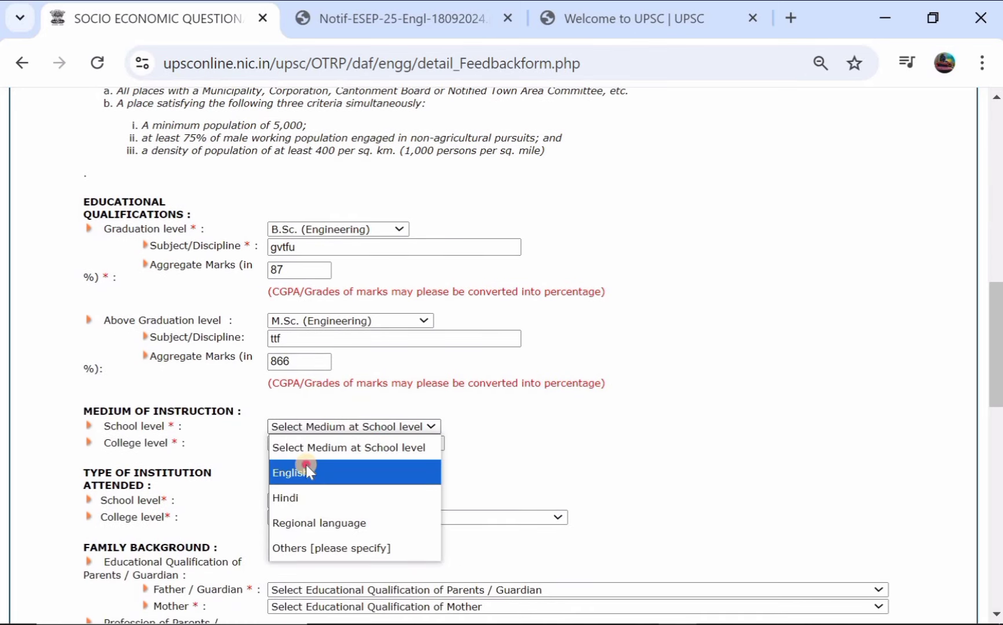
{"action": "left_click", "coordinate": [306, 472]}
{"action": "left_click", "coordinate": [329, 443]}
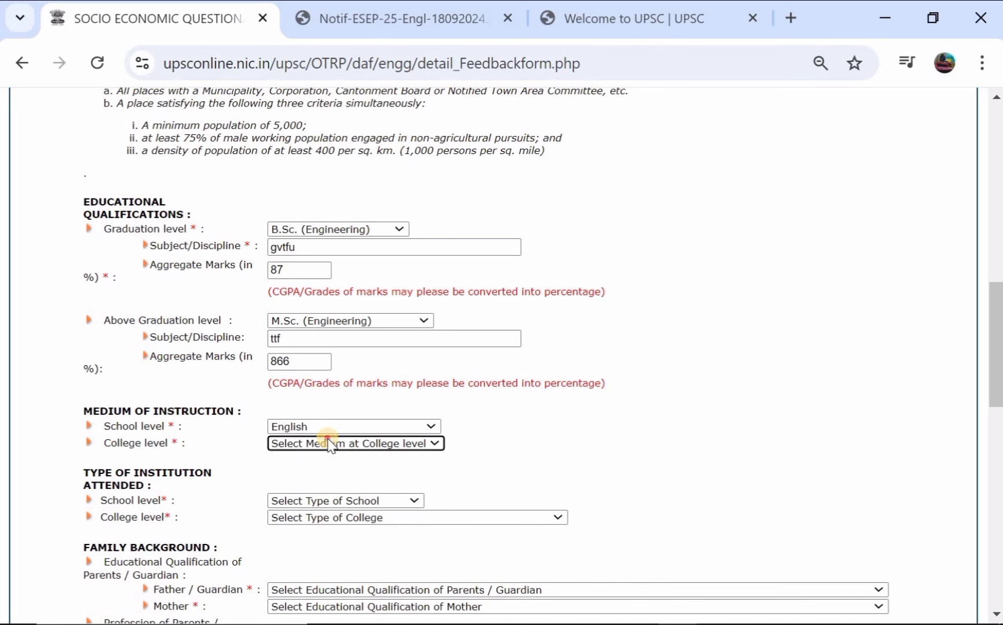
{"action": "left_click", "coordinate": [306, 490]}
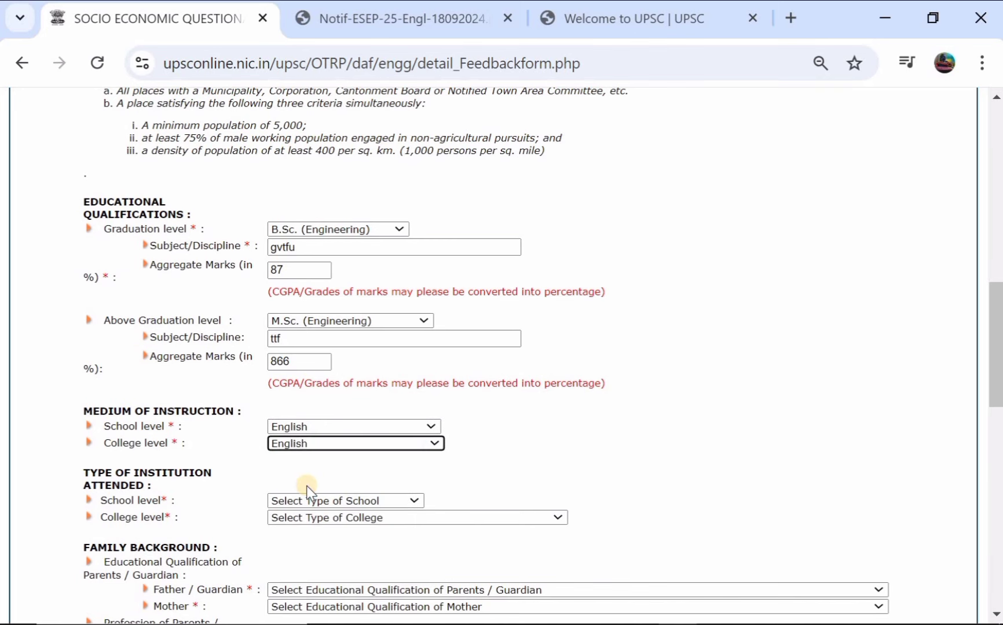
{"action": "scroll", "coordinate": [206, 453], "scroll_direction": "down", "scroll_amount": 1}
Step: Set the school type to Public School and the college type to IIT
{"action": "left_click", "coordinate": [339, 426]}
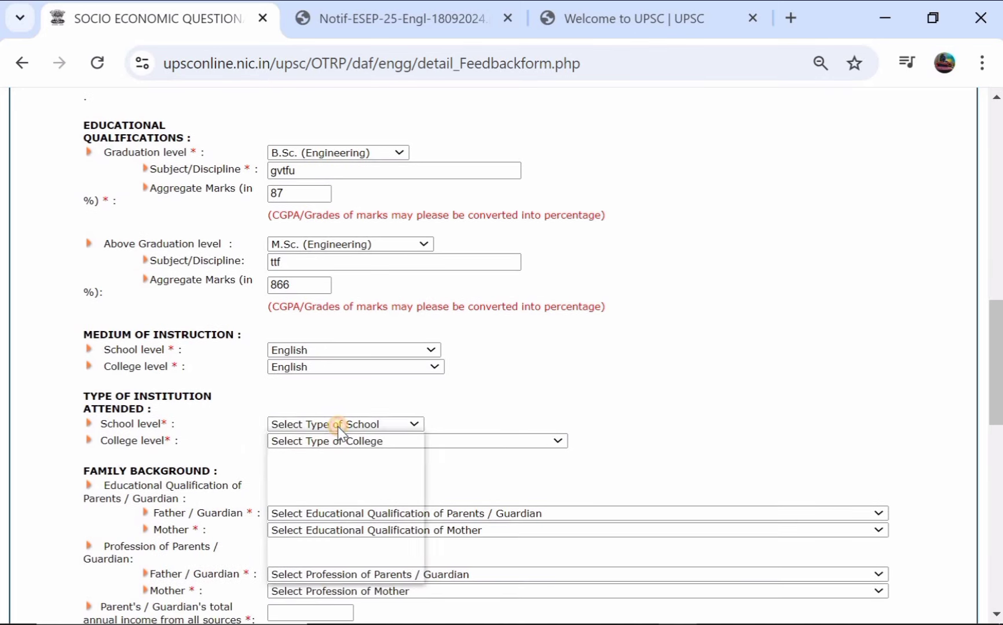
{"action": "left_click", "coordinate": [333, 492]}
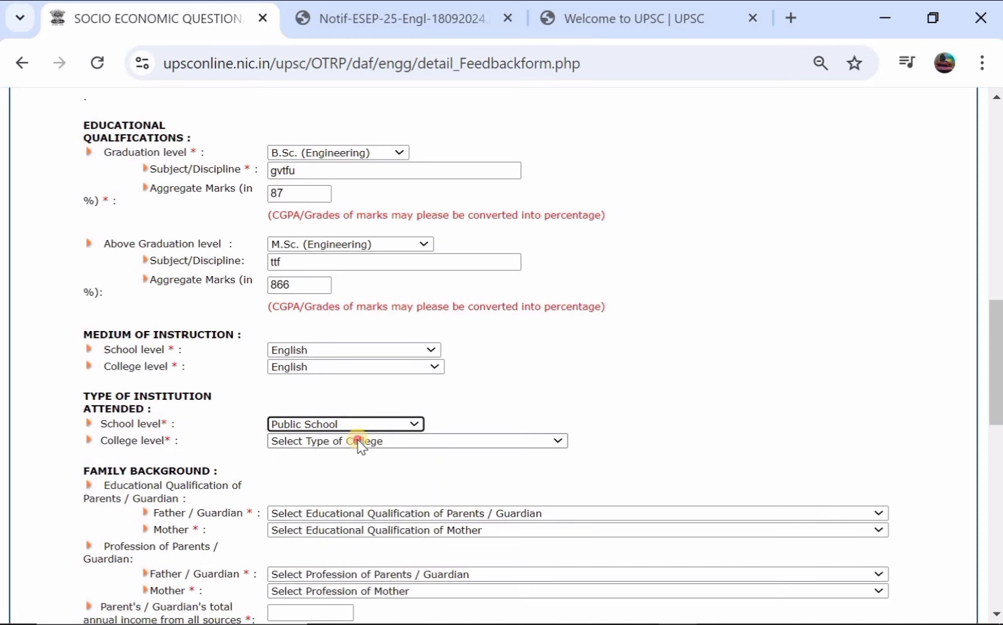
{"action": "left_click", "coordinate": [359, 444]}
{"action": "left_click", "coordinate": [376, 363]}
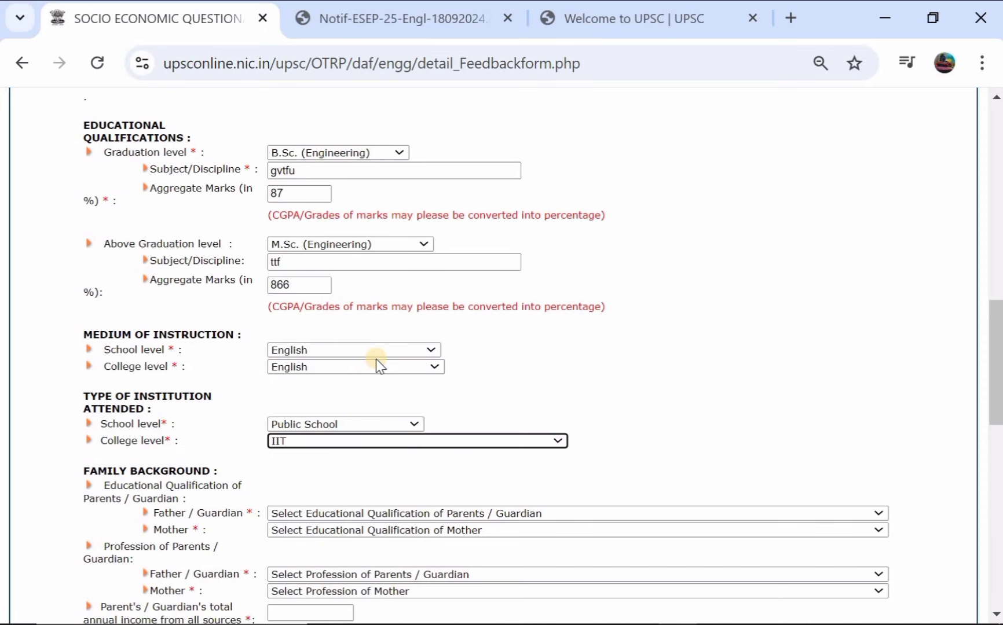
{"action": "scroll", "coordinate": [379, 365], "scroll_direction": "down", "scroll_amount": 1}
Step: Set father's education Upto 10th Class, mother's Graduate, and parents' annual income 98867
{"action": "left_click", "coordinate": [320, 447]}
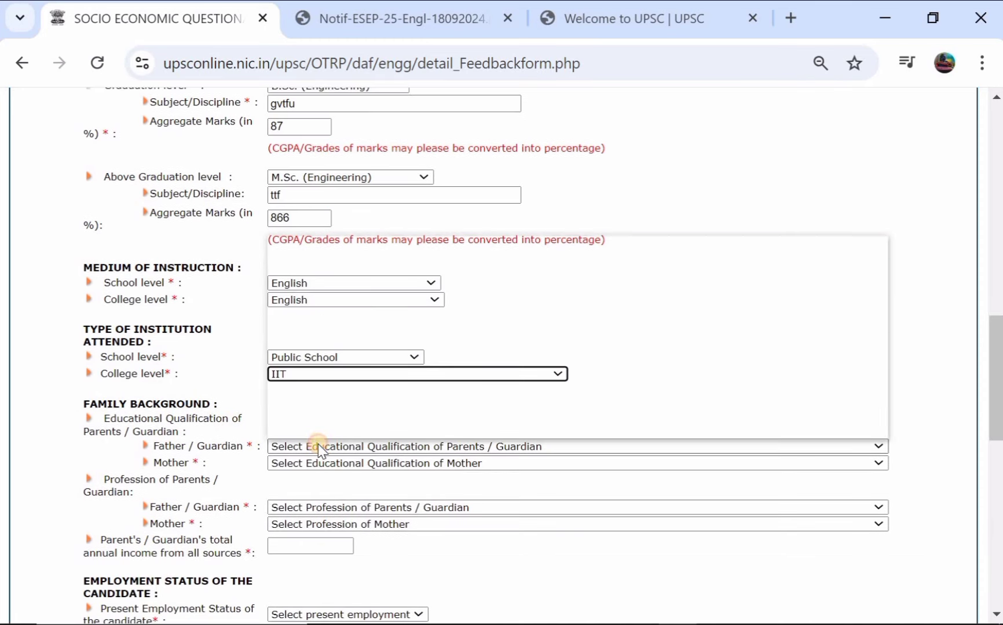
{"action": "left_click", "coordinate": [394, 296]}
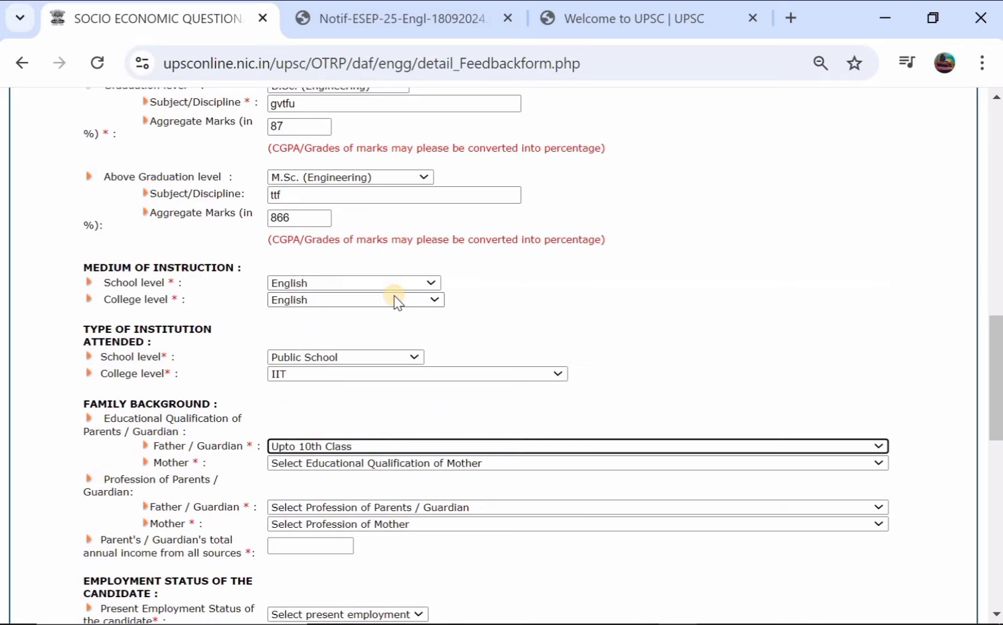
{"action": "scroll", "coordinate": [395, 301], "scroll_direction": "down", "scroll_amount": 2}
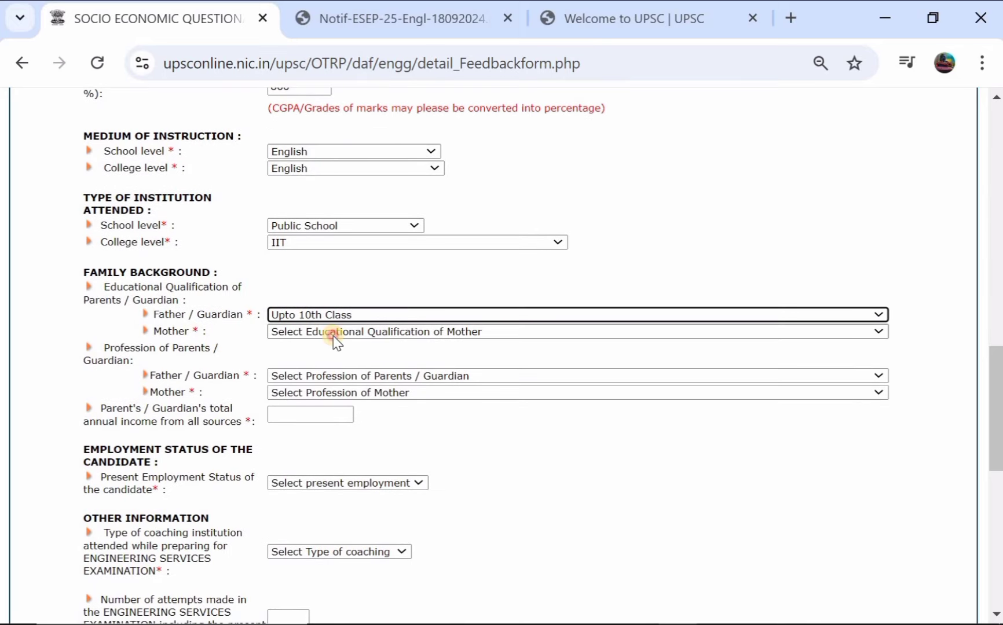
{"action": "left_click", "coordinate": [335, 342]}
{"action": "left_click", "coordinate": [340, 460]}
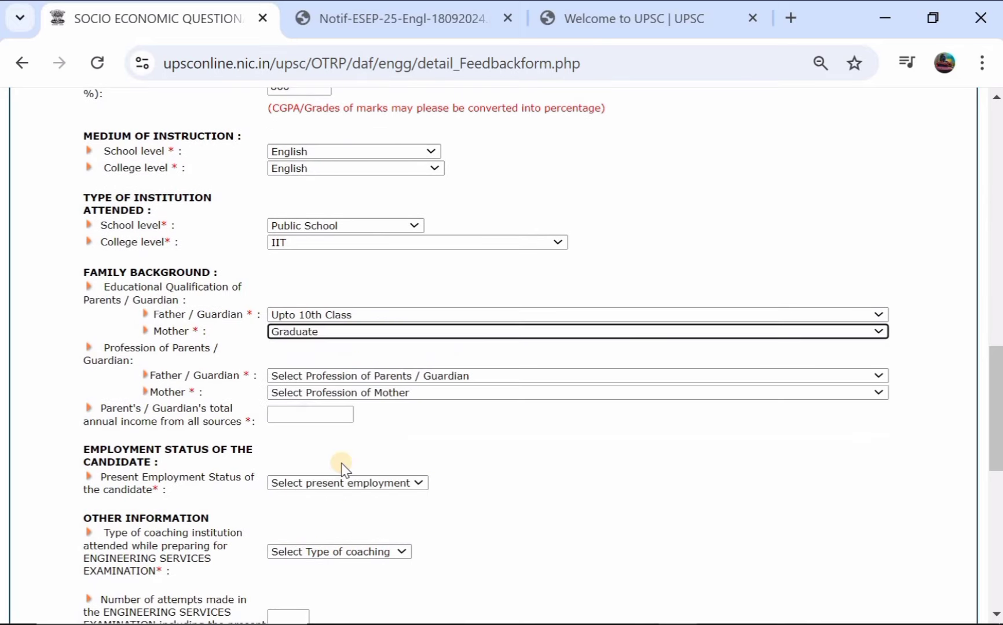
{"action": "scroll", "coordinate": [341, 469], "scroll_direction": "down", "scroll_amount": 1}
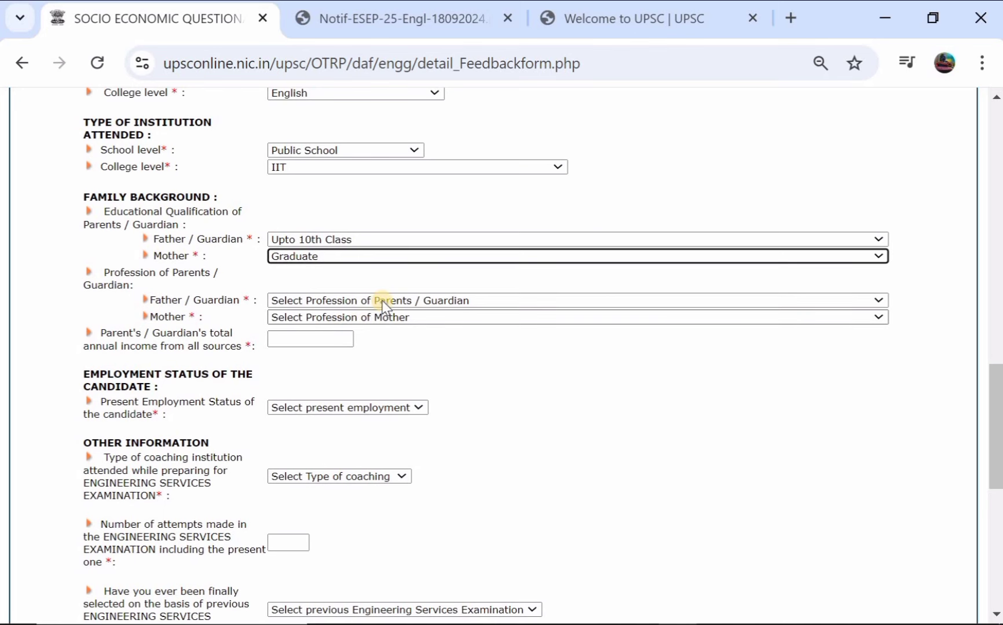
{"action": "left_click", "coordinate": [341, 339]}
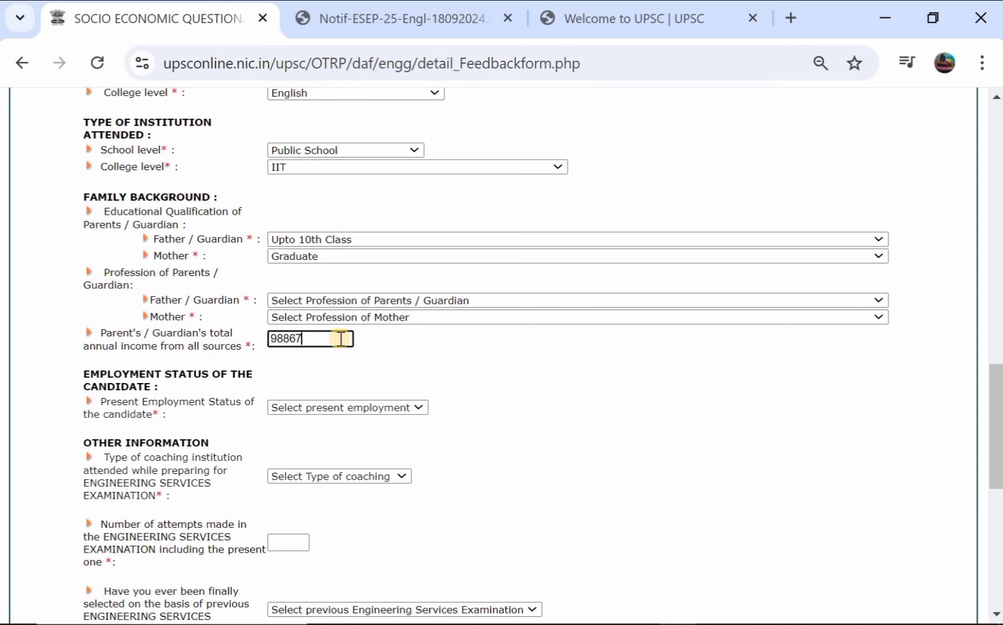
{"action": "scroll", "coordinate": [341, 339], "scroll_direction": "down", "scroll_amount": 1}
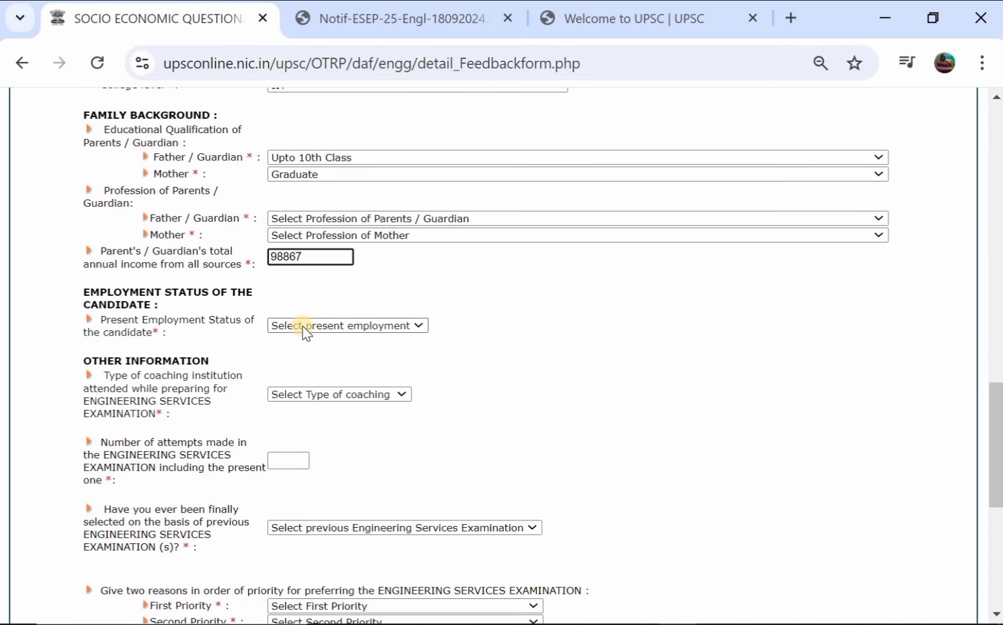
Step: Set employment status Unemployed, coaching Not attended, and 0 previous exam attempts
{"action": "left_click", "coordinate": [302, 326]}
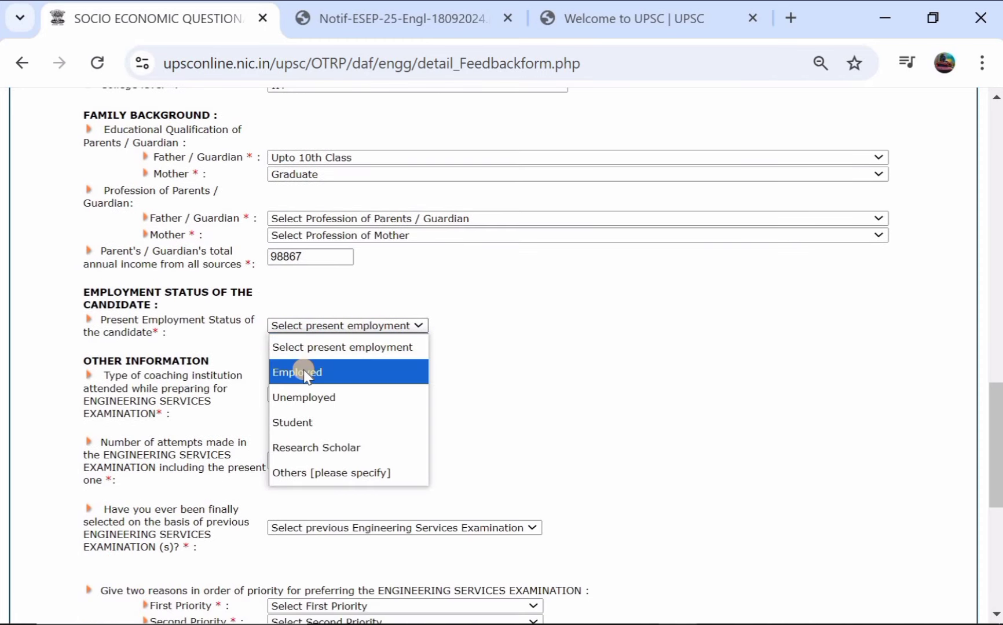
{"action": "left_click", "coordinate": [358, 399]}
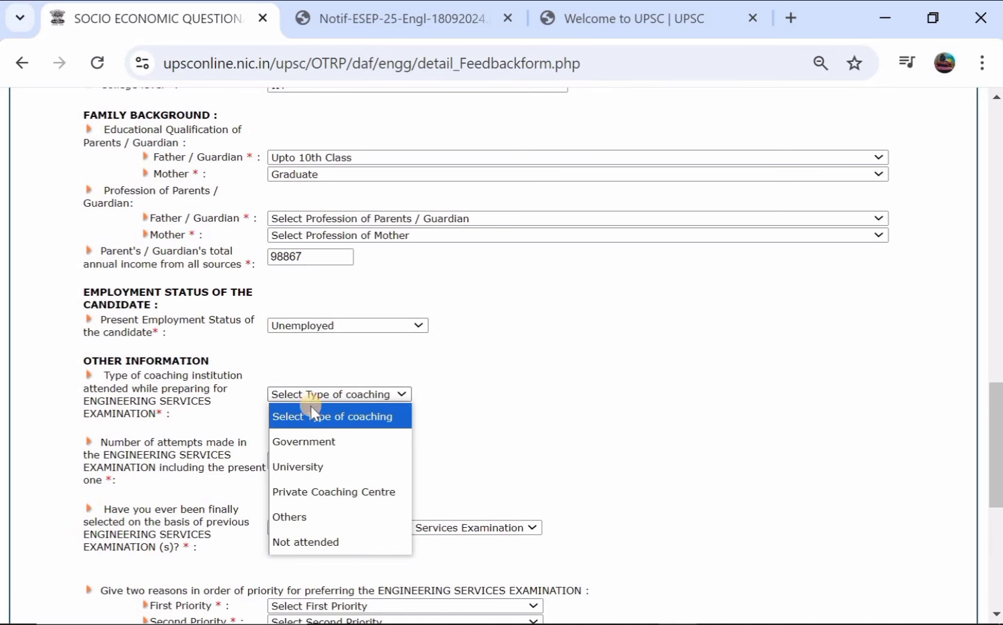
{"action": "left_click", "coordinate": [333, 542]}
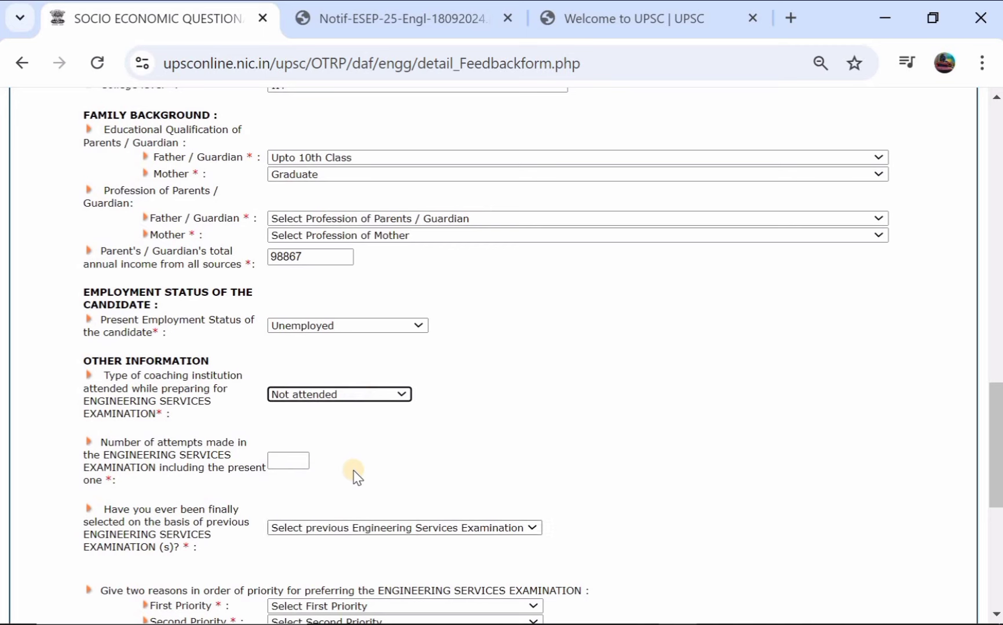
{"action": "scroll", "coordinate": [352, 475], "scroll_direction": "down", "scroll_amount": 1}
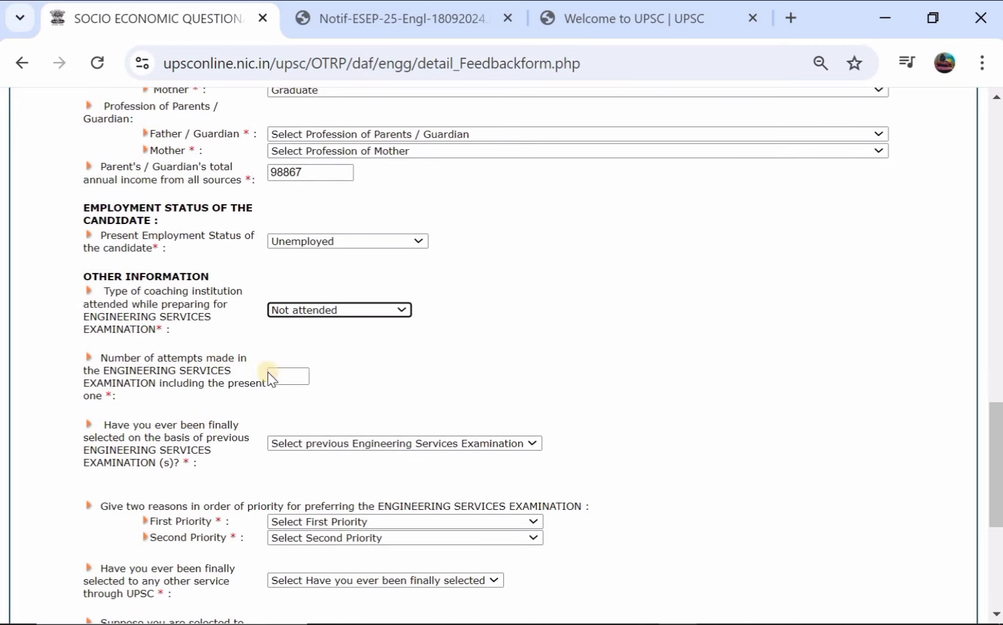
{"action": "left_click", "coordinate": [281, 377]}
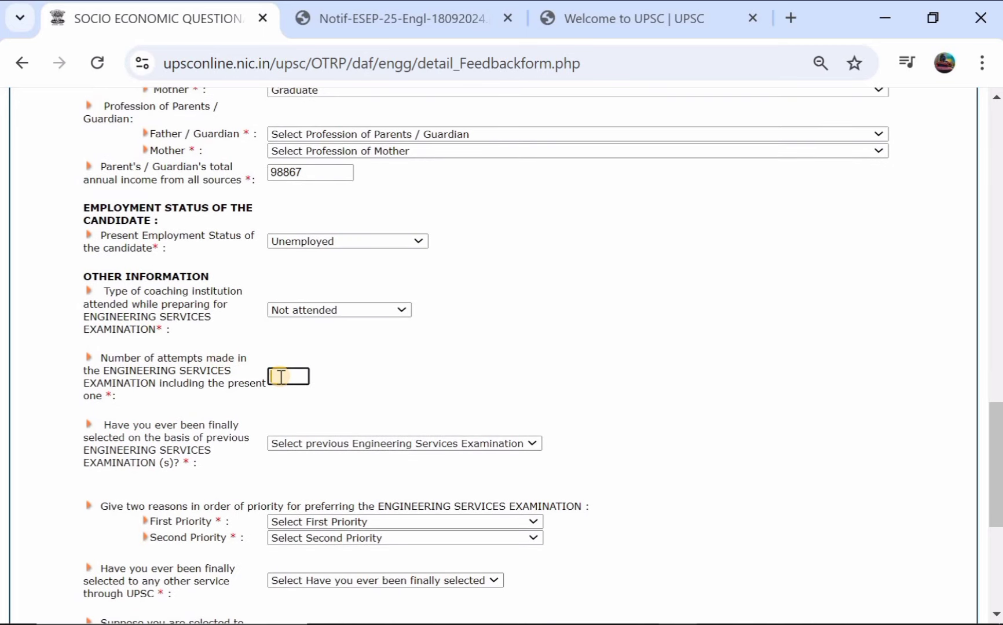
{"action": "scroll", "coordinate": [280, 377], "scroll_direction": "down", "scroll_amount": 1}
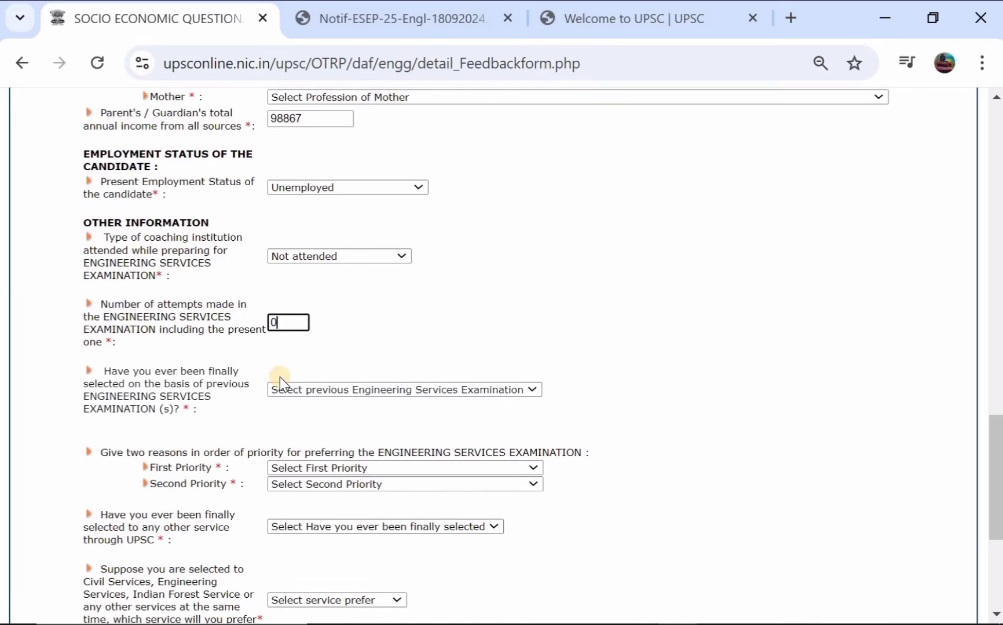
{"action": "left_click", "coordinate": [299, 390]}
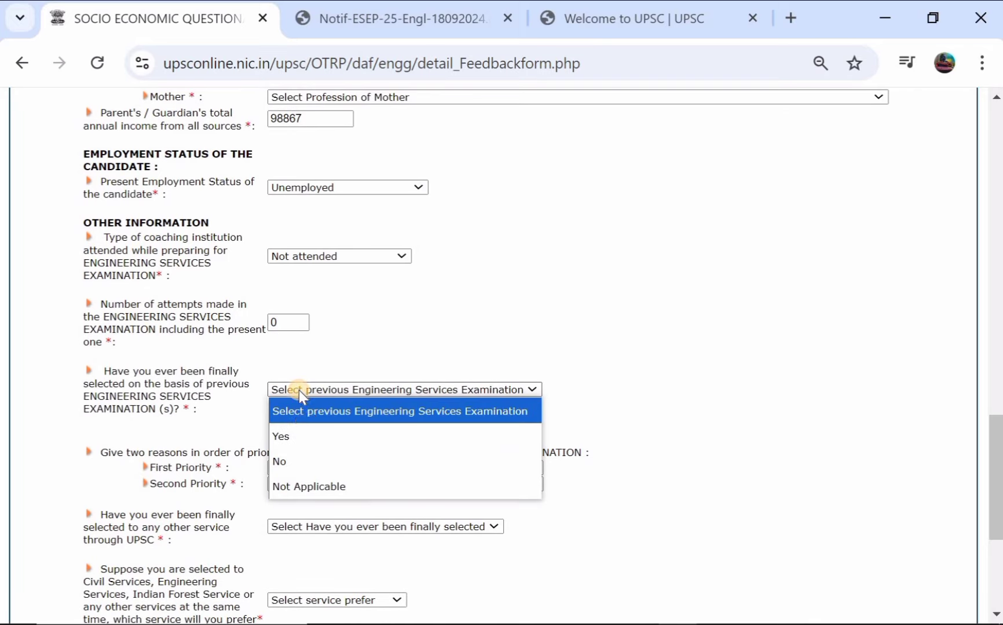
Step: Answer No to previous ESE selection; priorities: Better utilisation of technical knowledge, then Diversity/ Challenge
{"action": "left_click", "coordinate": [329, 463]}
{"action": "scroll", "coordinate": [200, 417], "scroll_direction": "down", "scroll_amount": 2}
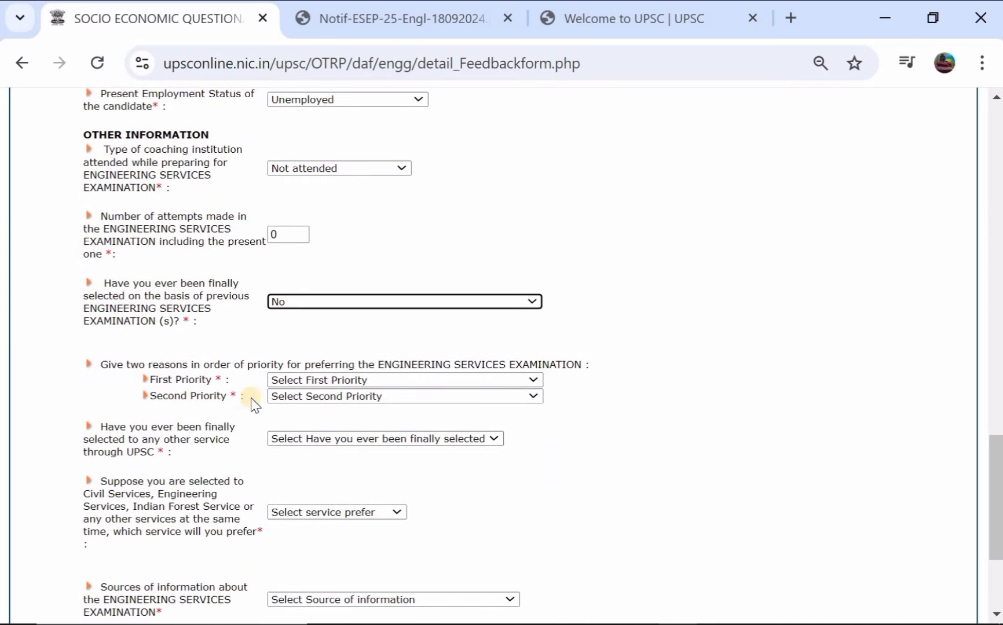
{"action": "left_click", "coordinate": [352, 381]}
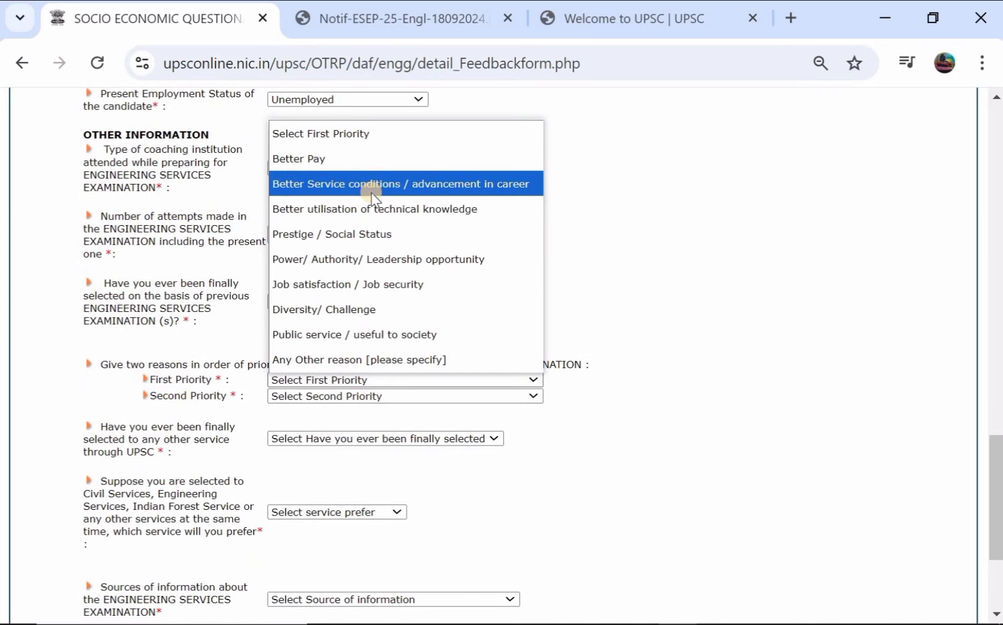
{"action": "left_click", "coordinate": [376, 210]}
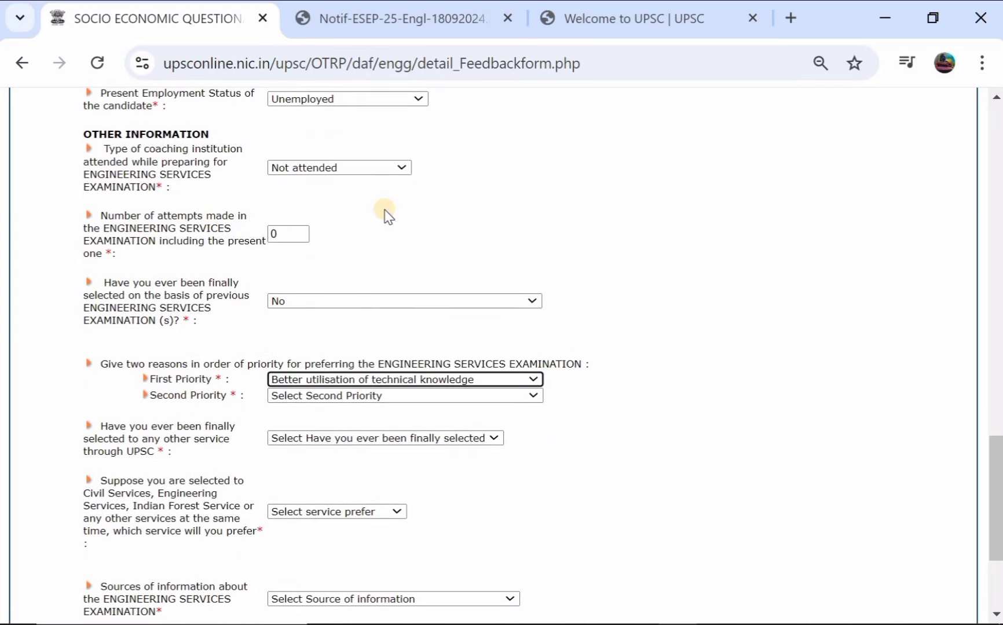
{"action": "scroll", "coordinate": [371, 232], "scroll_direction": "down", "scroll_amount": 3}
{"action": "left_click", "coordinate": [362, 253]}
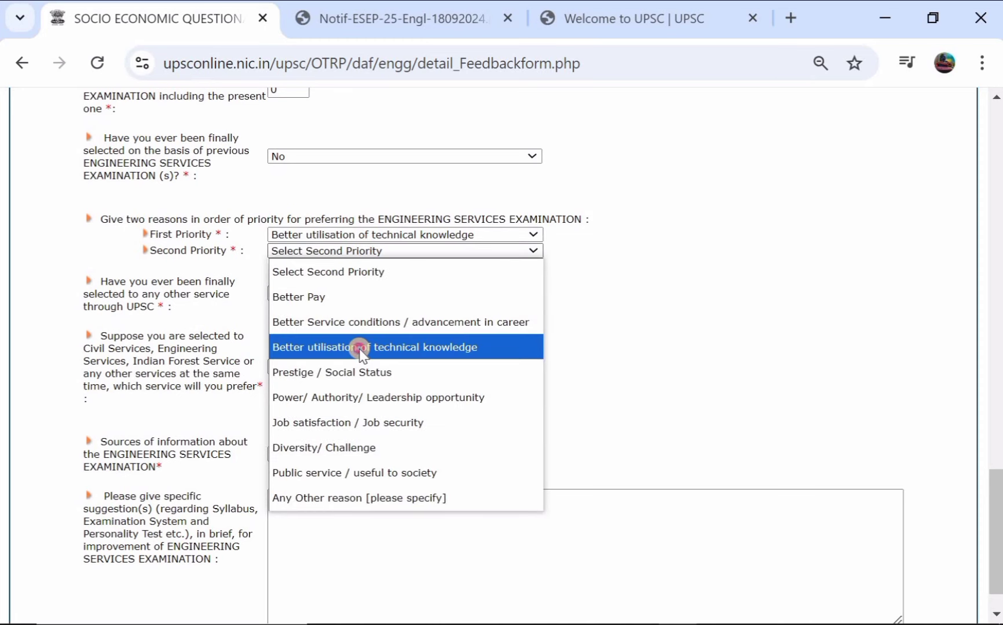
{"action": "left_click", "coordinate": [359, 348]}
{"action": "left_click", "coordinate": [442, 250]}
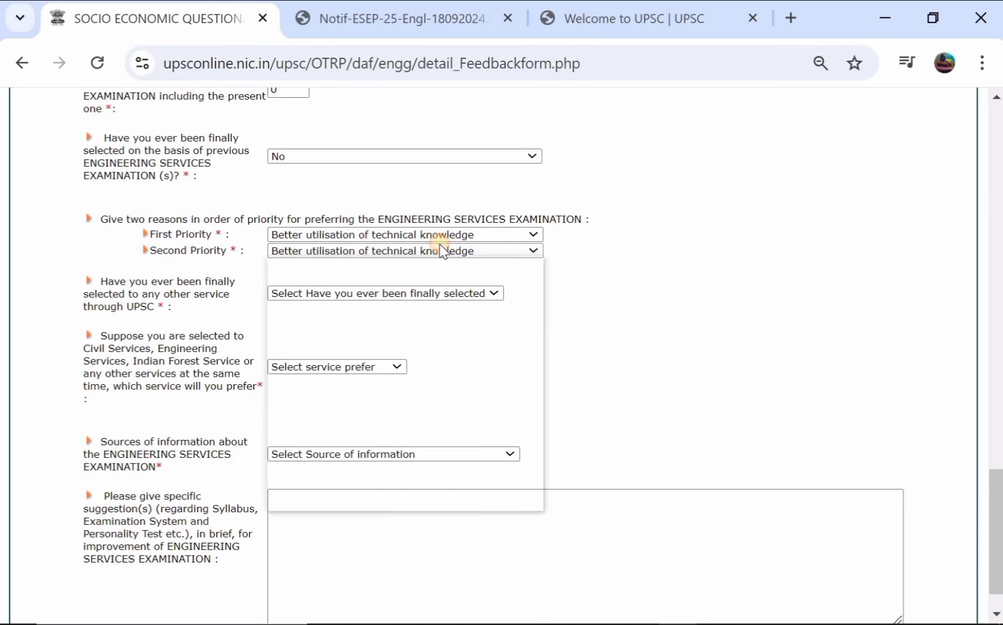
{"action": "left_click", "coordinate": [377, 443]}
{"action": "scroll", "coordinate": [377, 441], "scroll_direction": "down", "scroll_amount": 1}
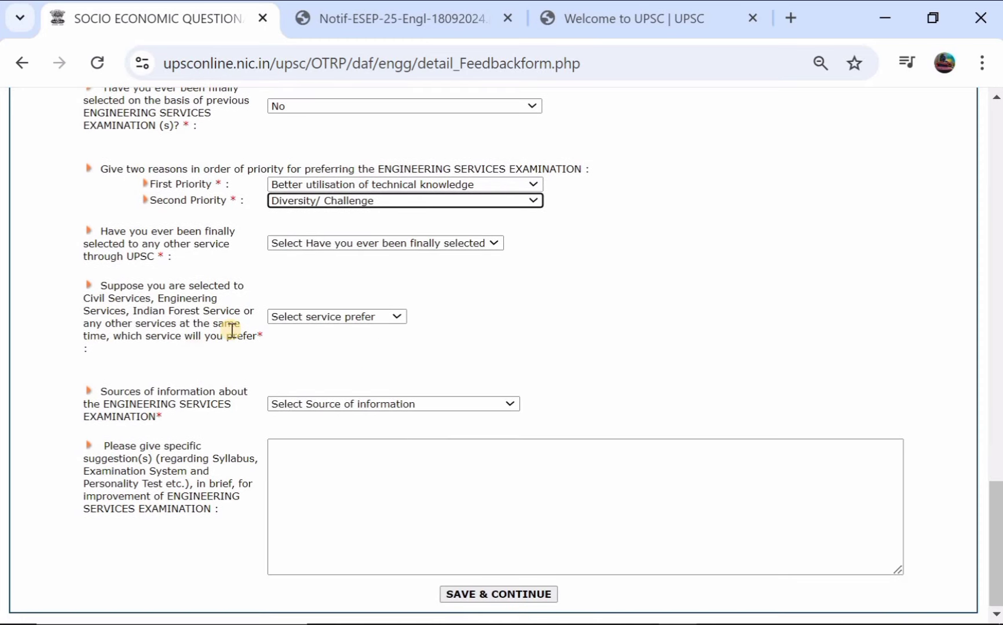
Step: Choose Civil Services as preferred service and University Employment Bureau as information source
{"action": "left_click", "coordinate": [313, 316]}
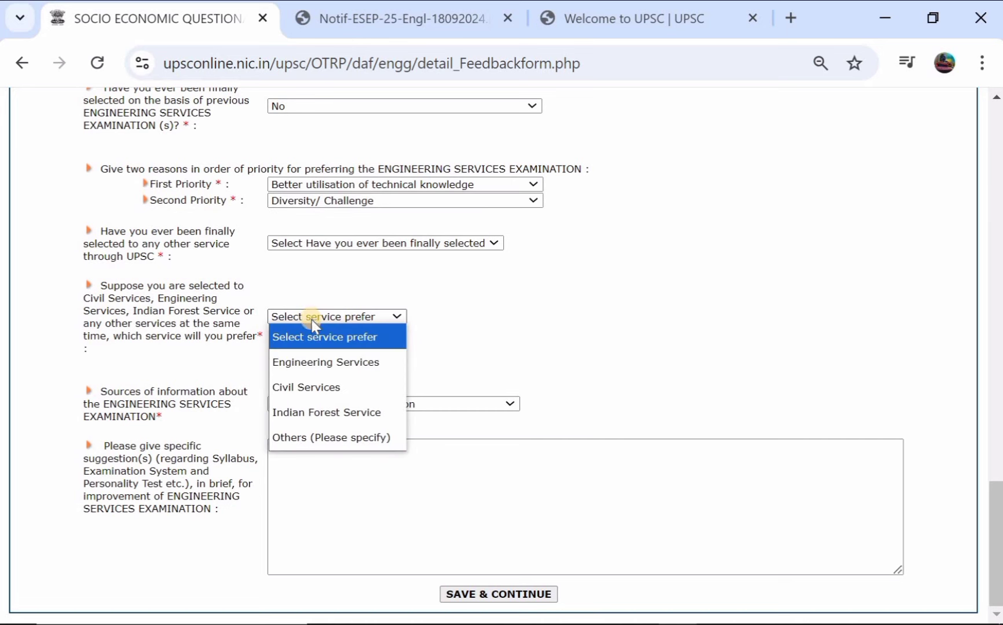
{"action": "left_click", "coordinate": [321, 387]}
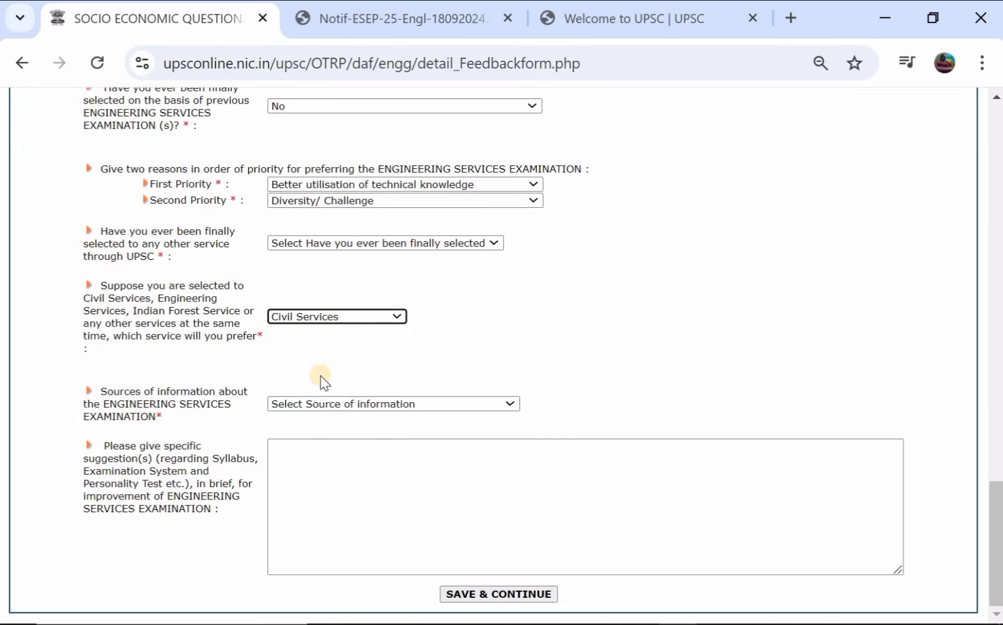
{"action": "left_click", "coordinate": [333, 406]}
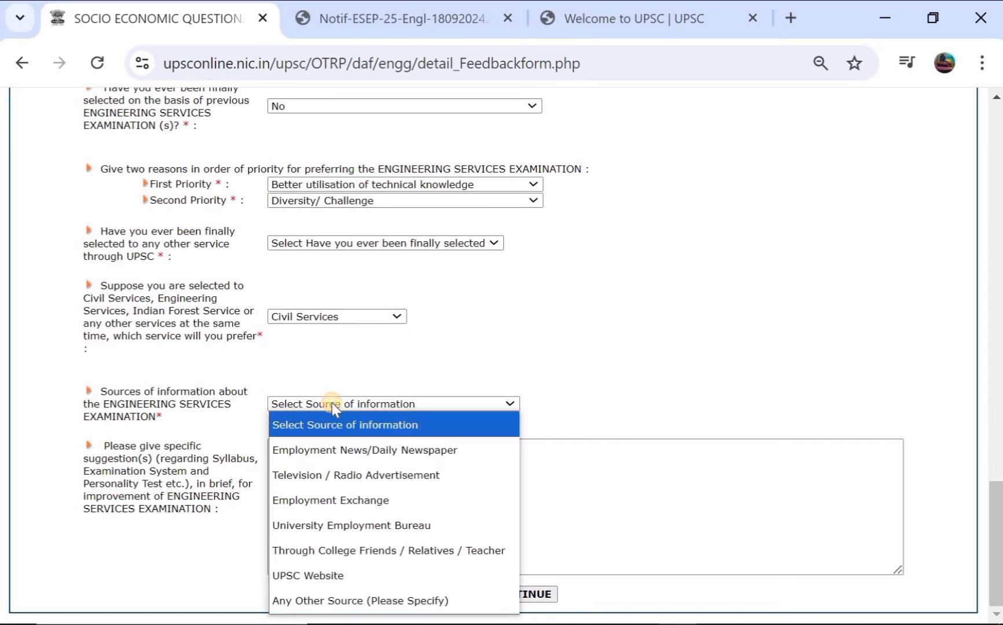
{"action": "left_click", "coordinate": [331, 532]}
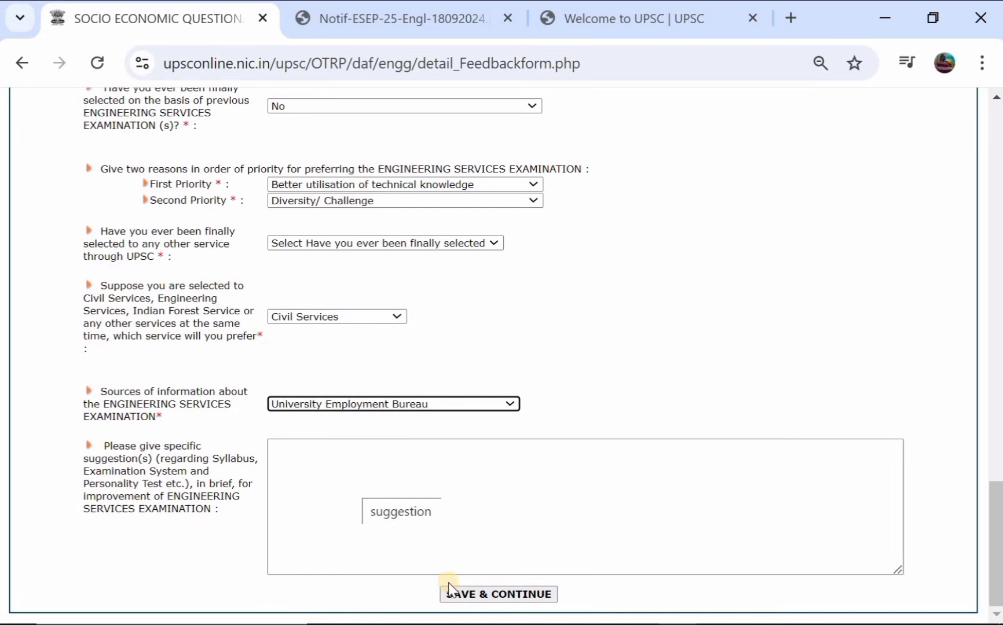
Step: Save the feedback answers and go to the declaration page
{"action": "left_click", "coordinate": [472, 597]}
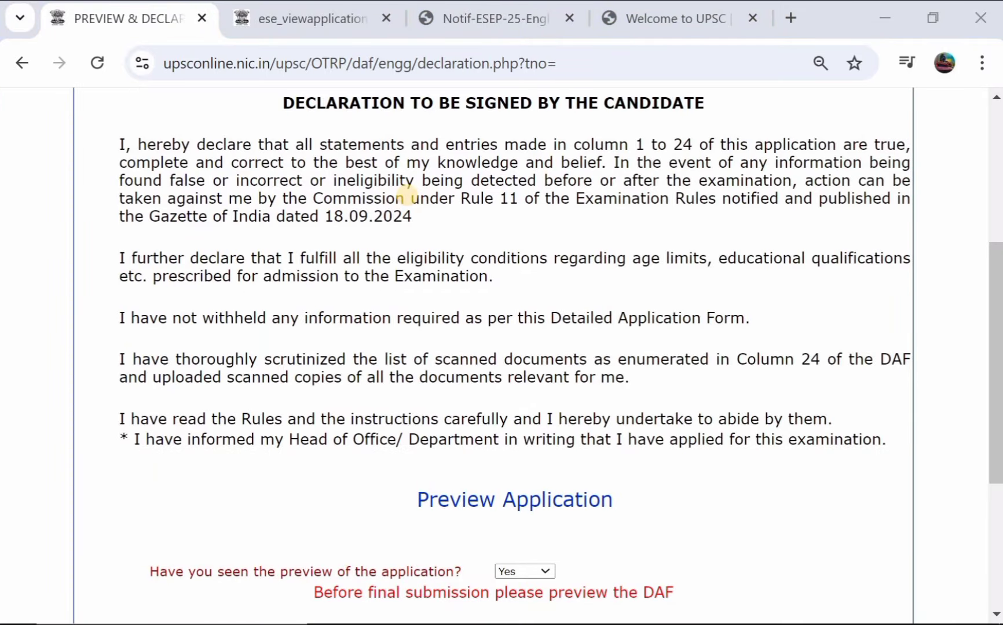
{"action": "scroll", "coordinate": [409, 195], "scroll_direction": "up", "scroll_amount": 1}
{"action": "scroll", "coordinate": [408, 195], "scroll_direction": "down", "scroll_amount": 4}
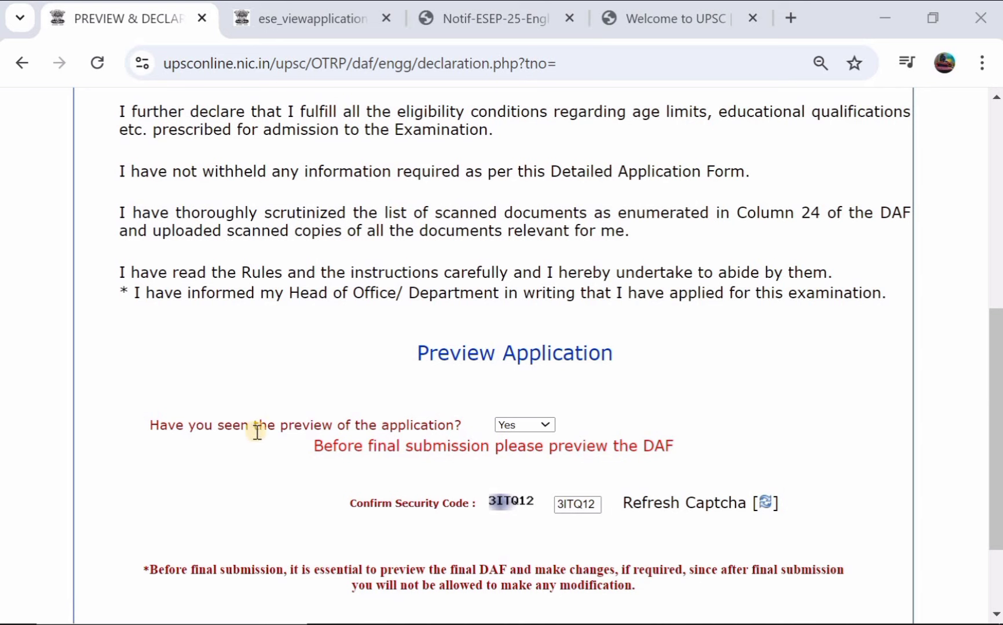
Step: Confirm Yes to having seen the preview and final-submit Part III
{"action": "left_click", "coordinate": [523, 430]}
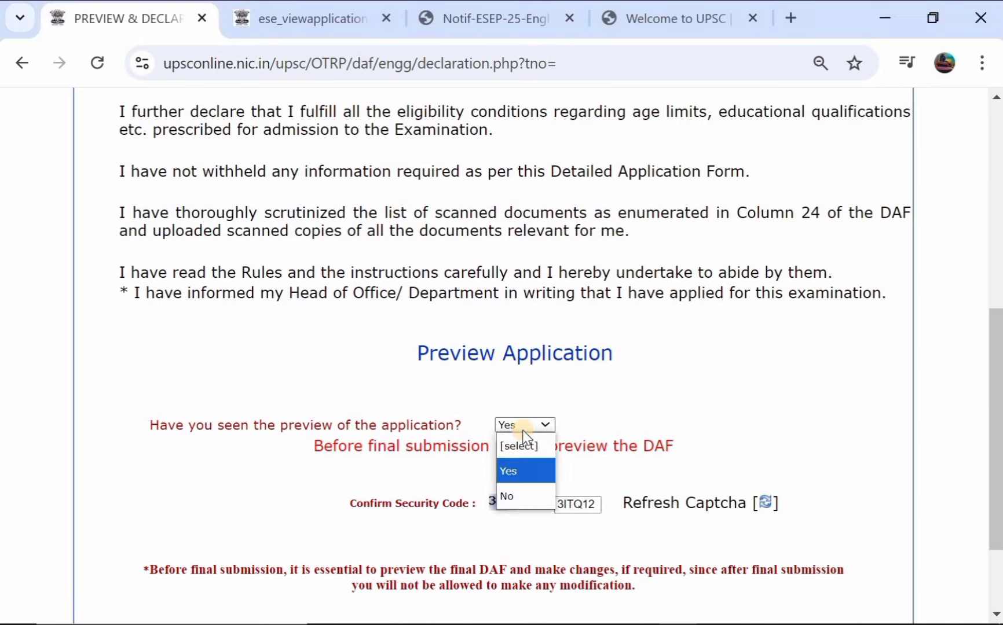
{"action": "left_click", "coordinate": [513, 467]}
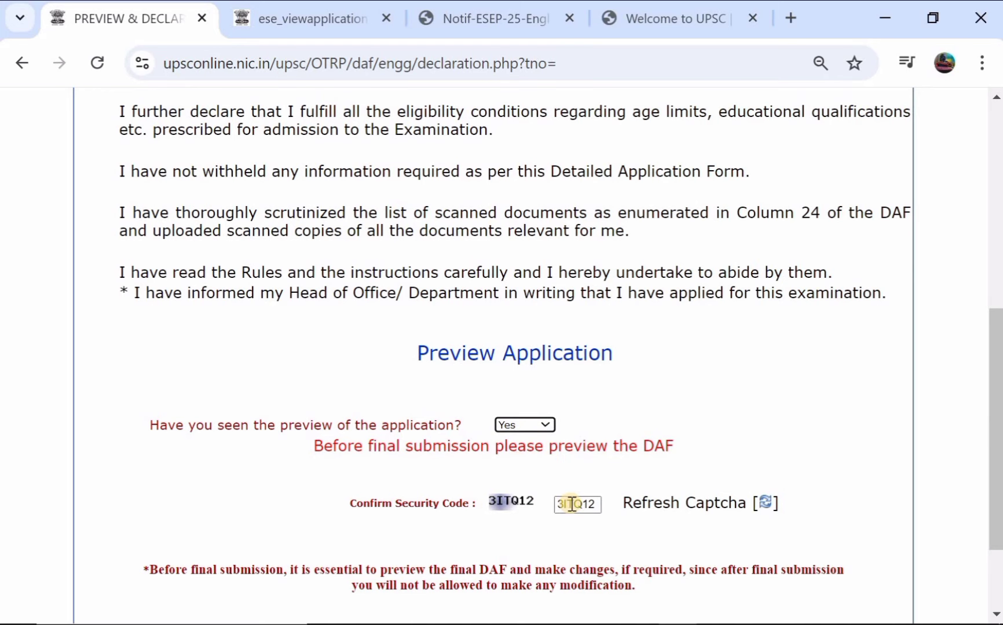
{"action": "scroll", "coordinate": [572, 504], "scroll_direction": "down", "scroll_amount": 2}
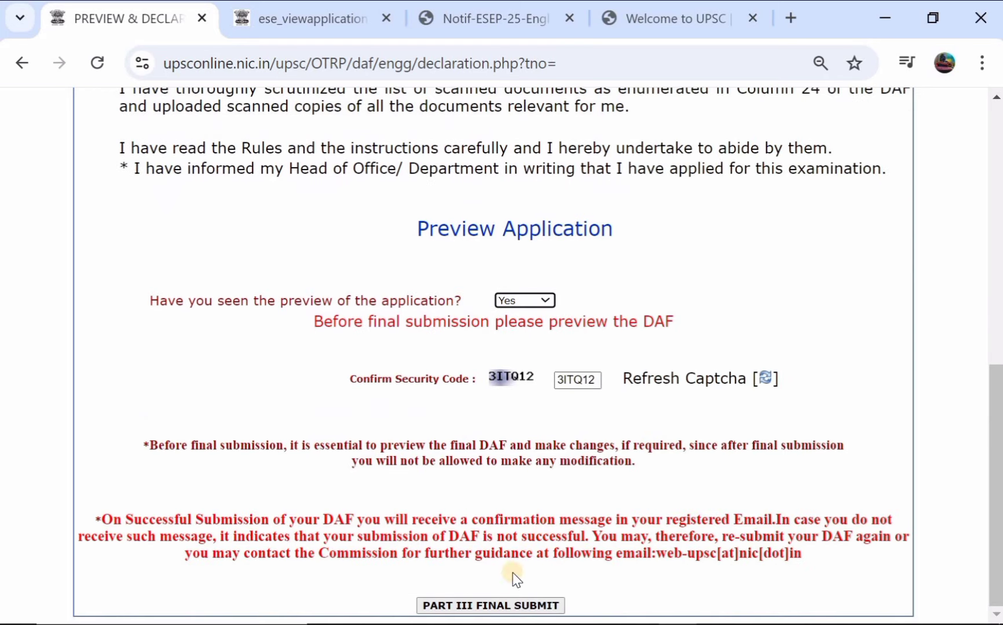
{"action": "left_click", "coordinate": [483, 606]}
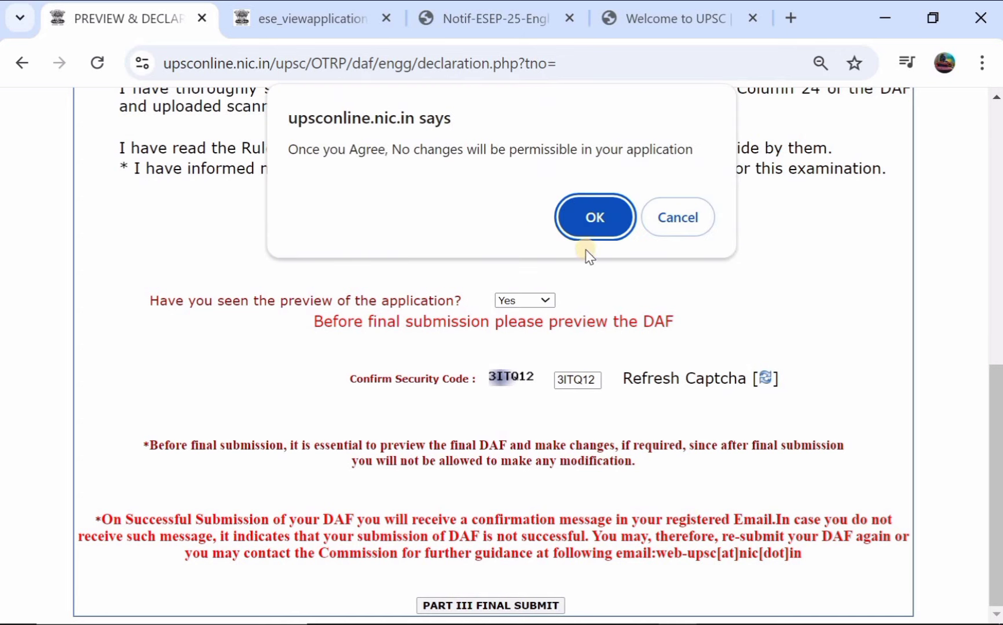
{"action": "left_click", "coordinate": [602, 217]}
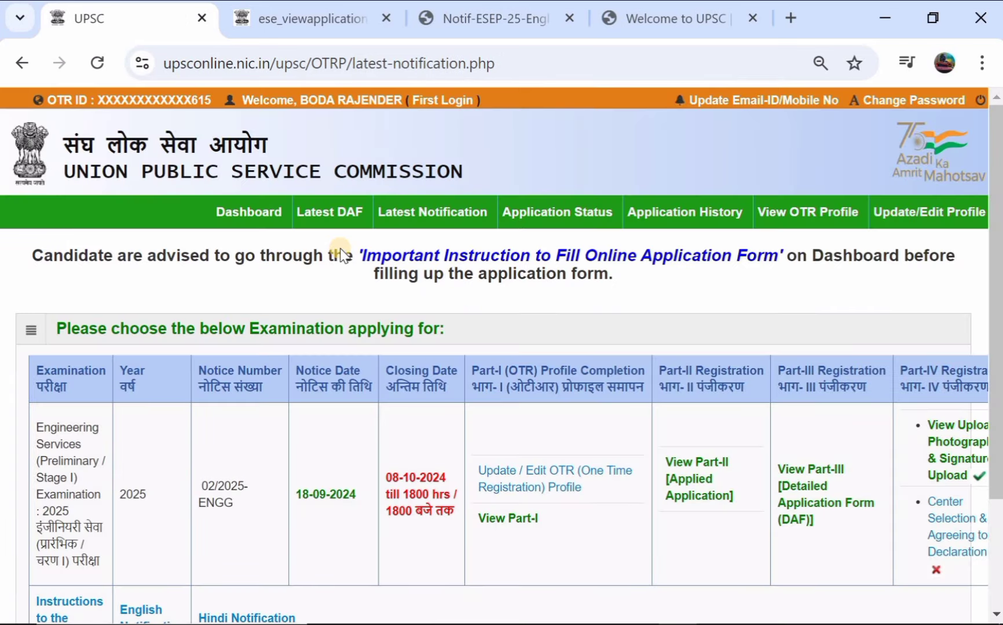
Step: Select Hyderabad as the examination centre for Part IV
{"action": "scroll", "coordinate": [342, 254], "scroll_direction": "down", "scroll_amount": 2}
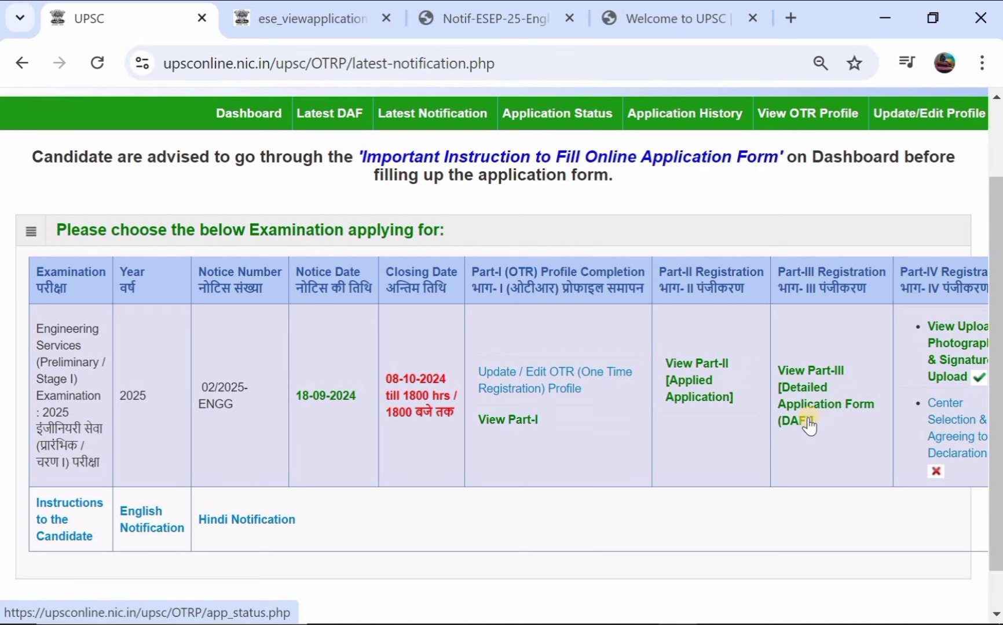
{"action": "scroll", "coordinate": [863, 381], "scroll_direction": "down", "scroll_amount": 1}
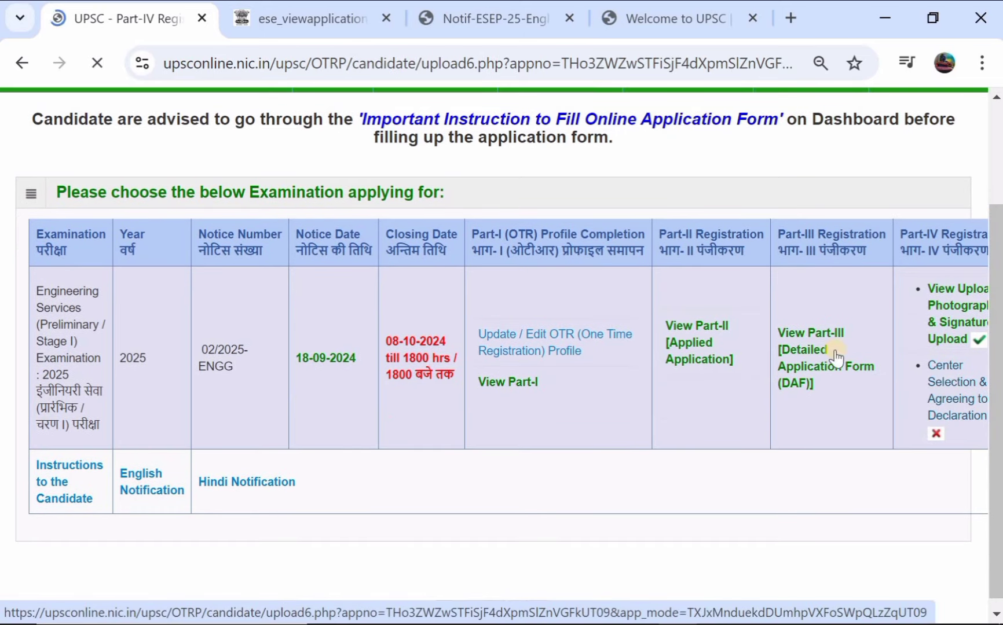
{"action": "scroll", "coordinate": [547, 328], "scroll_direction": "down", "scroll_amount": 1}
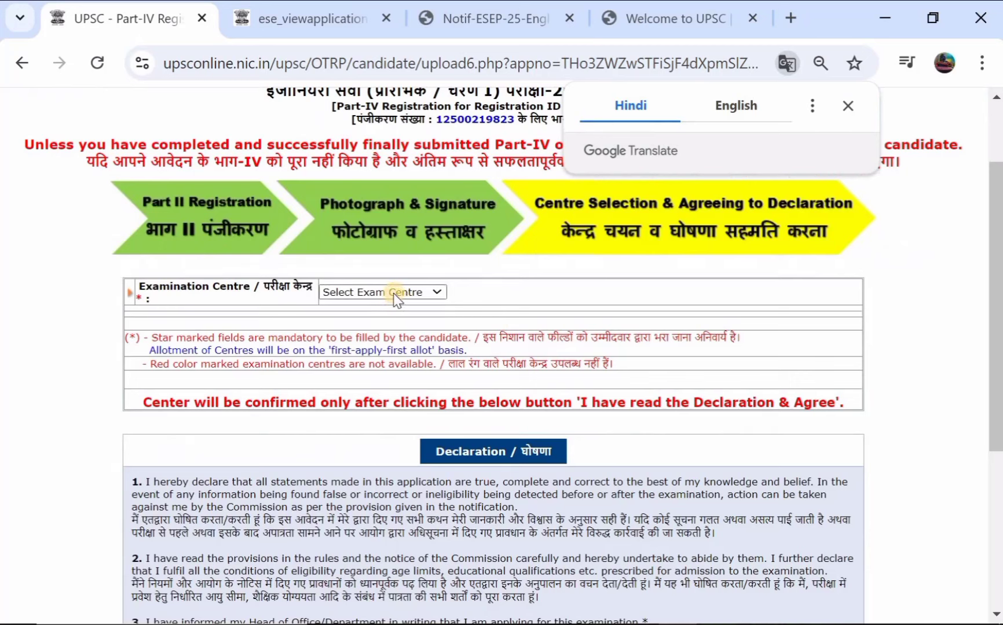
{"action": "left_click", "coordinate": [394, 293]}
{"action": "scroll", "coordinate": [358, 454], "scroll_direction": "down", "scroll_amount": 7}
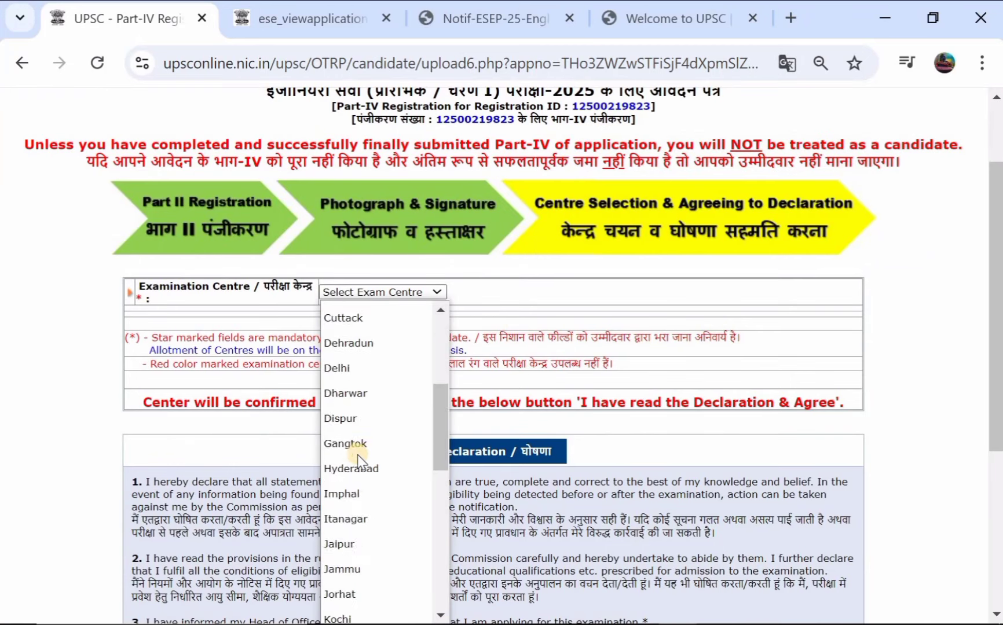
{"action": "scroll", "coordinate": [357, 455], "scroll_direction": "up", "scroll_amount": 2}
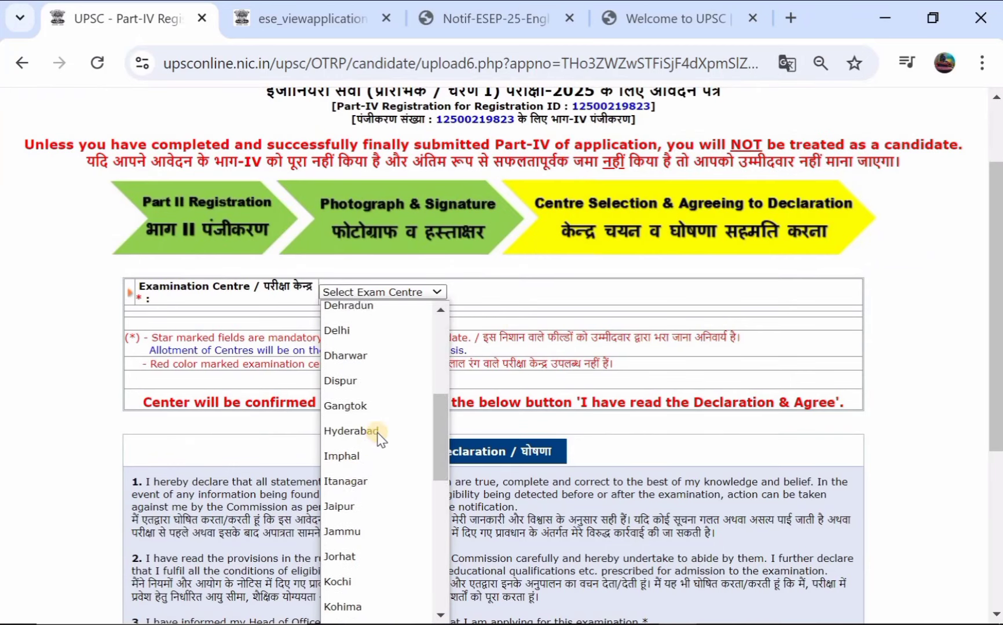
{"action": "left_click", "coordinate": [379, 432]}
{"action": "scroll", "coordinate": [416, 425], "scroll_direction": "down", "scroll_amount": 5}
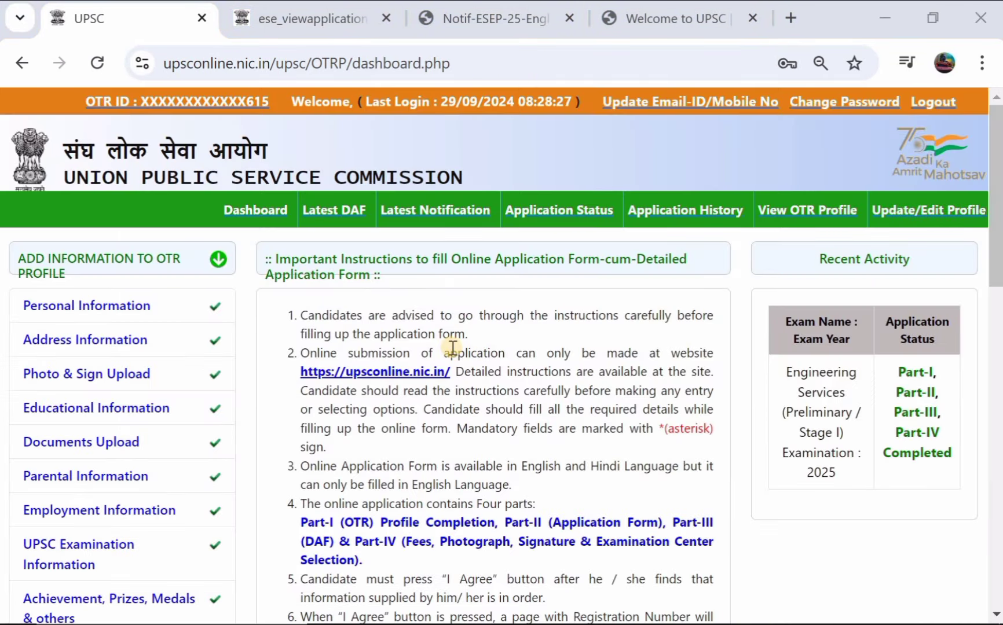
Step: Check Application Status, view the detailed application form in a new tab, and return
{"action": "left_click", "coordinate": [445, 207]}
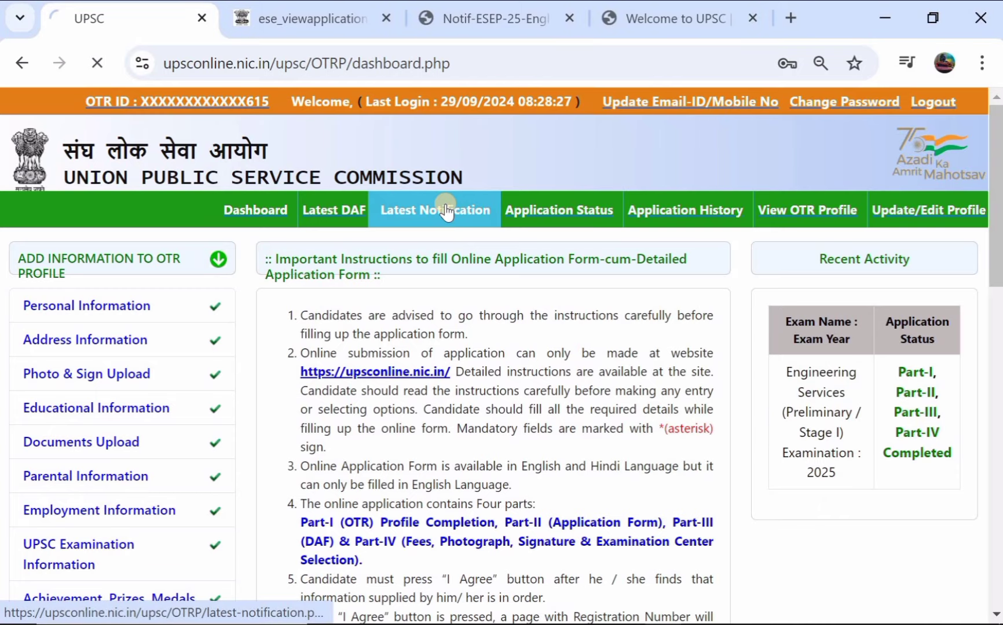
{"action": "scroll", "coordinate": [622, 434], "scroll_direction": "down", "scroll_amount": 2}
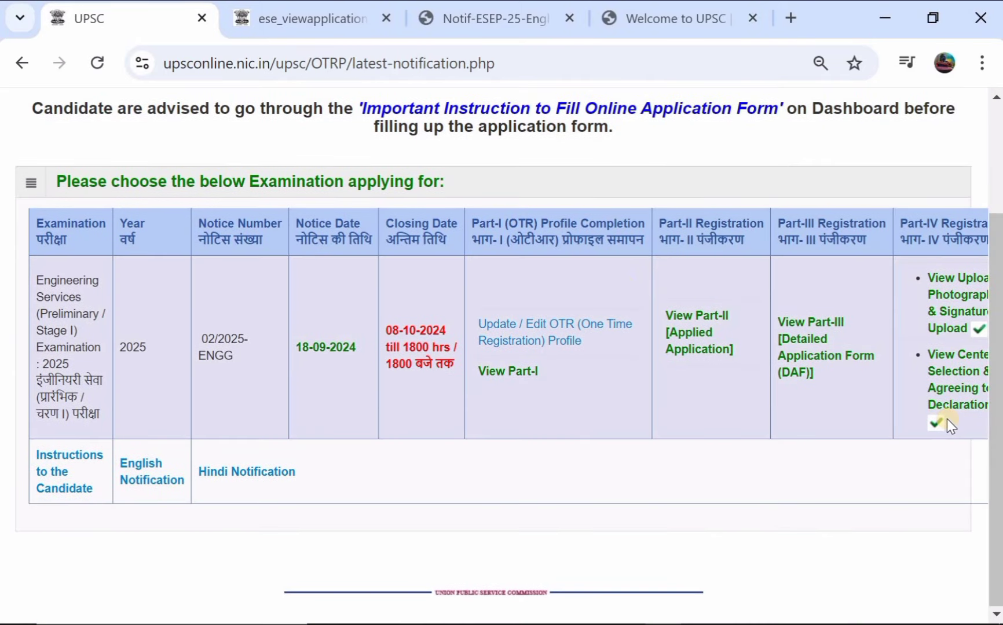
{"action": "scroll", "coordinate": [494, 299], "scroll_direction": "up", "scroll_amount": 2}
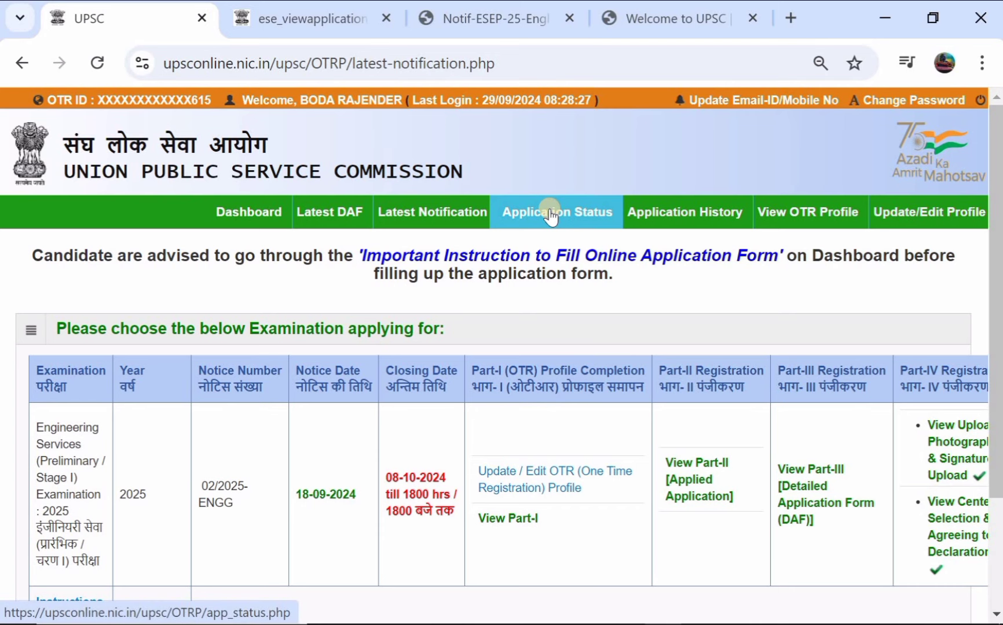
{"action": "left_click", "coordinate": [551, 217]}
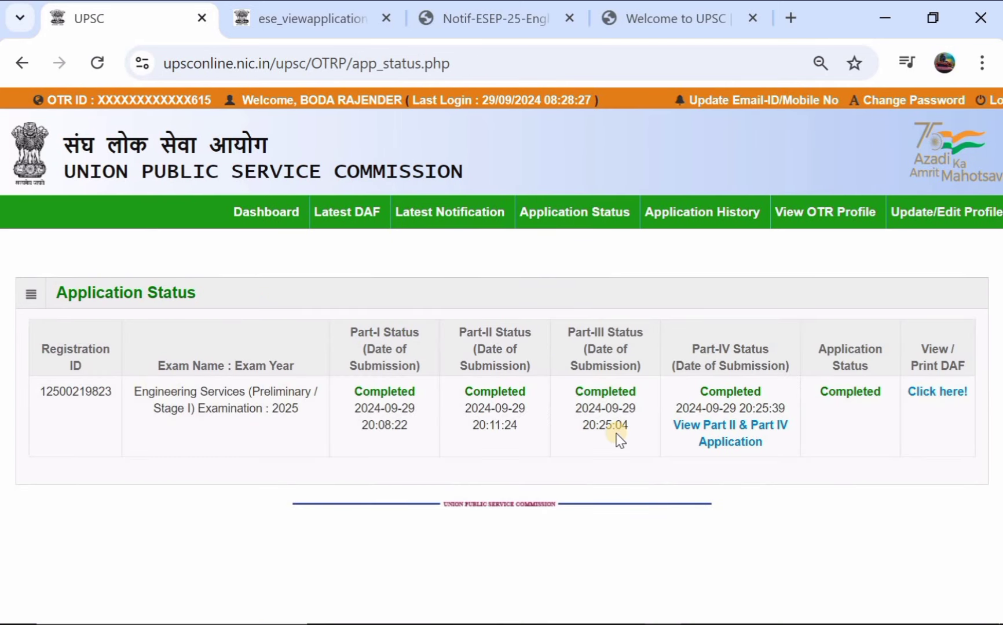
{"action": "left_click", "coordinate": [925, 395]}
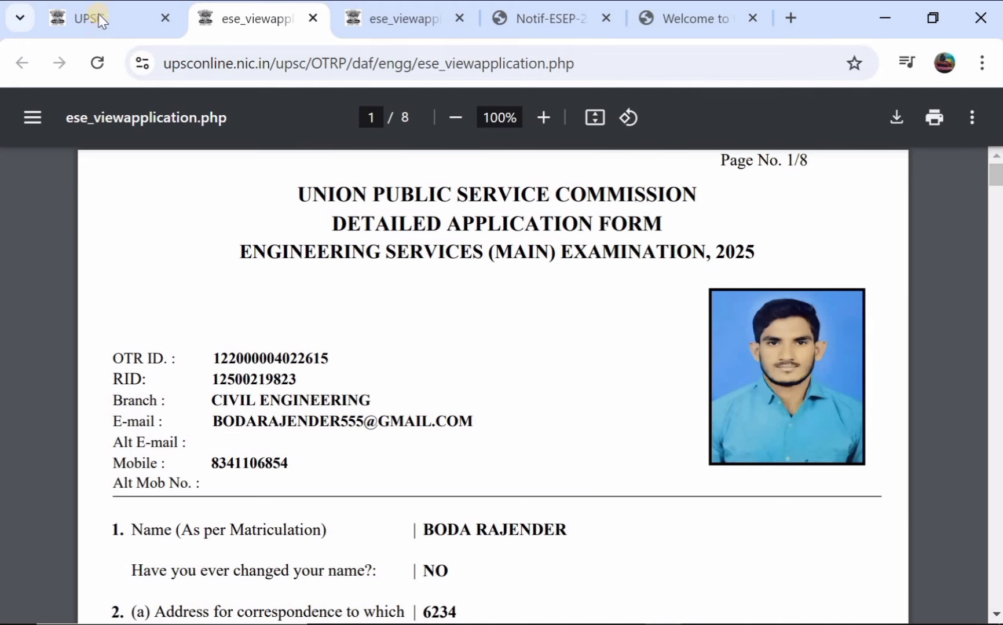
{"action": "left_click", "coordinate": [98, 16]}
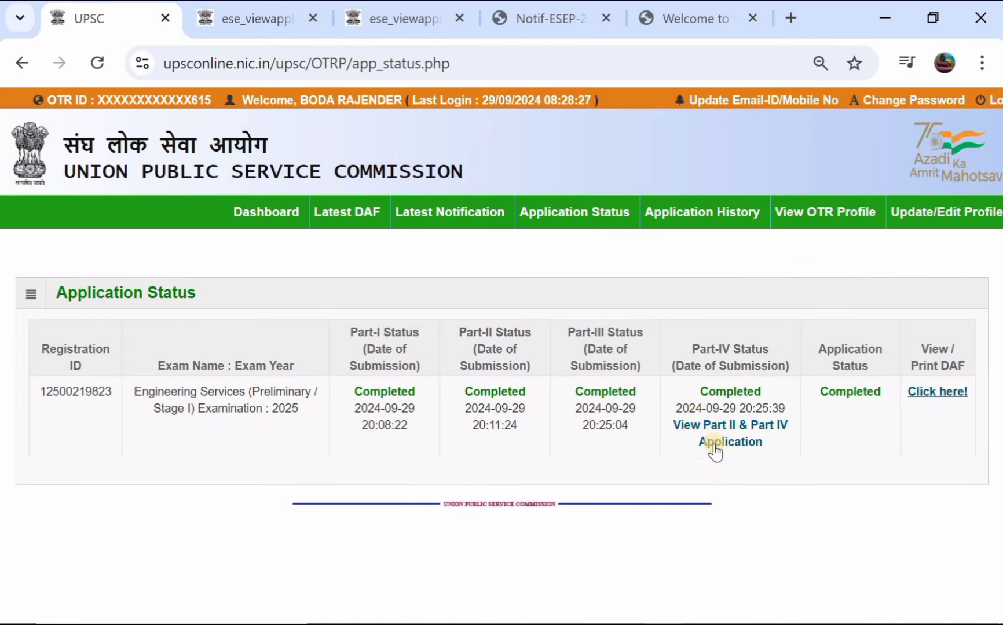
Step: Review Application History and the Dashboard, then log out of the portal
{"action": "left_click", "coordinate": [705, 215]}
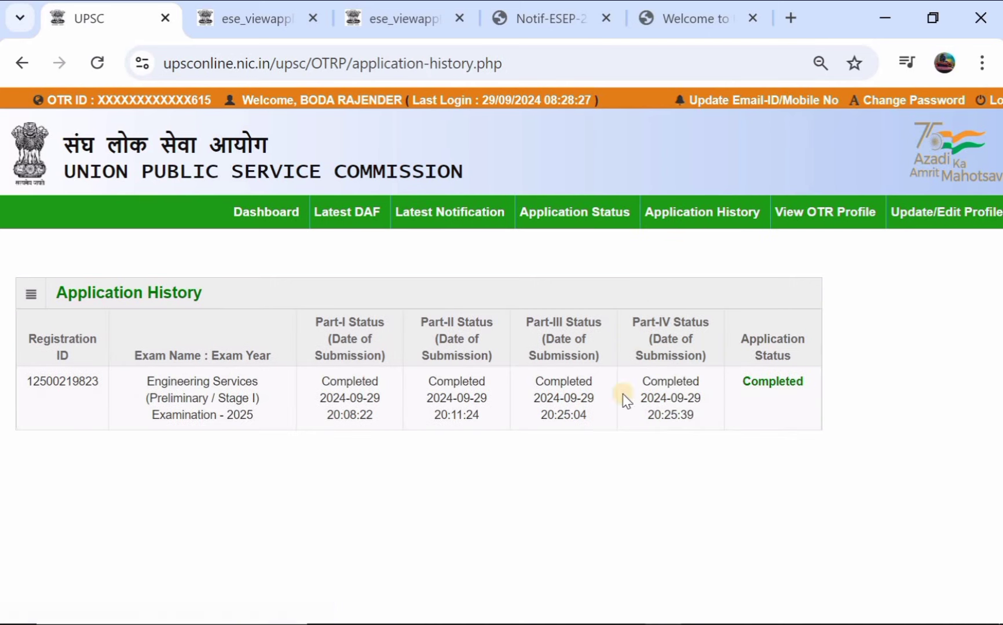
{"action": "left_click", "coordinate": [254, 220]}
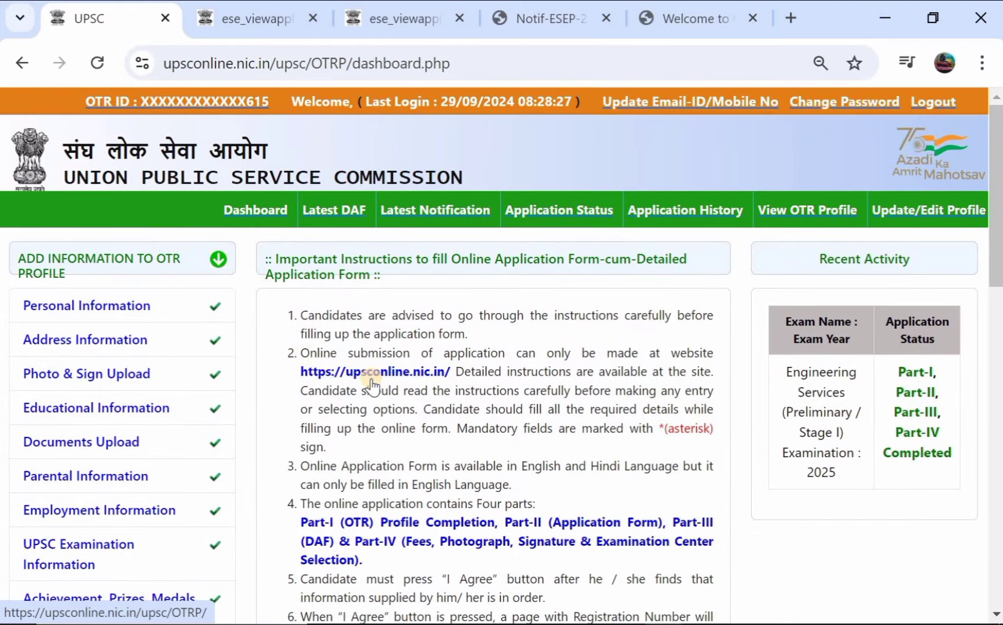
{"action": "scroll", "coordinate": [370, 380], "scroll_direction": "down", "scroll_amount": 3}
{"action": "scroll", "coordinate": [373, 379], "scroll_direction": "up", "scroll_amount": 3}
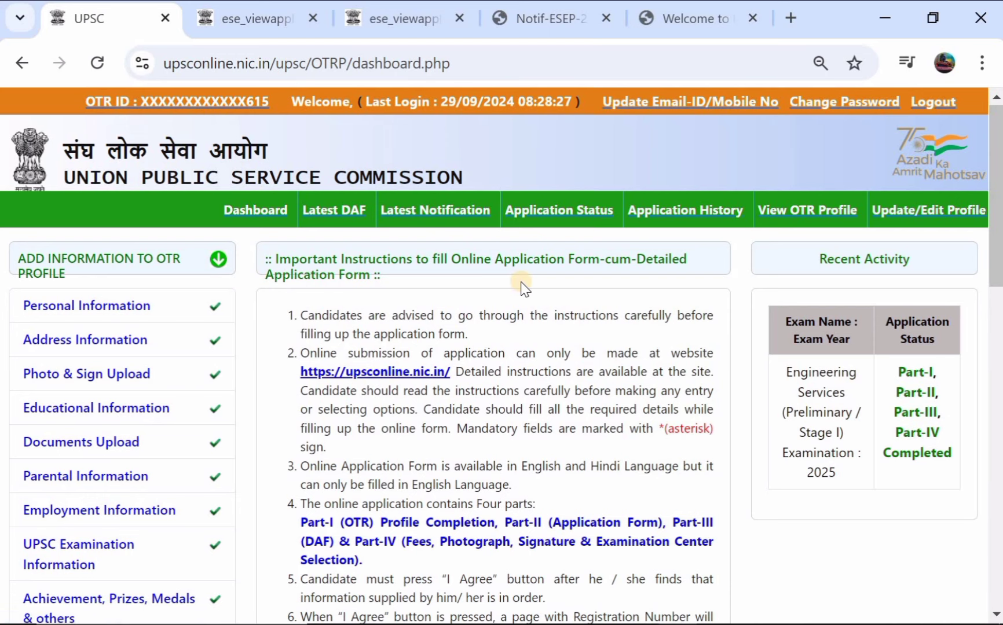
{"action": "scroll", "coordinate": [524, 288], "scroll_direction": "down", "scroll_amount": 2}
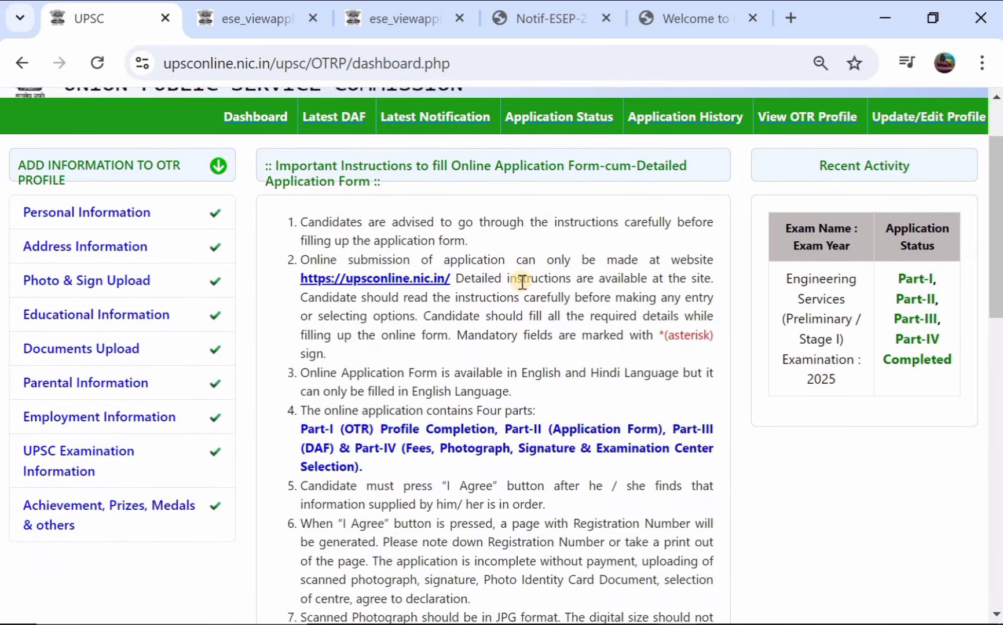
{"action": "scroll", "coordinate": [523, 282], "scroll_direction": "up", "scroll_amount": 2}
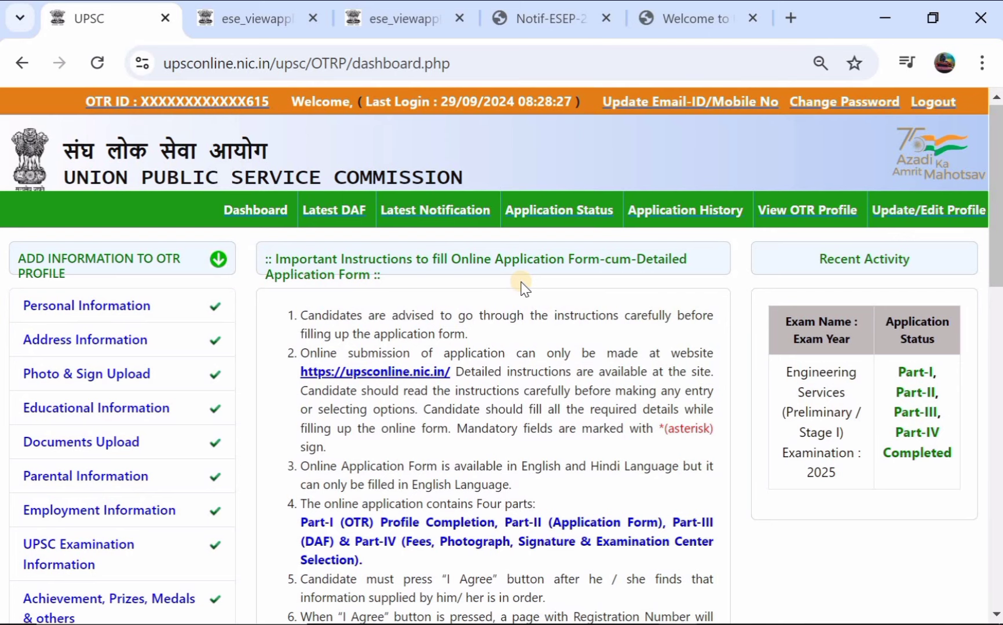
{"action": "left_click", "coordinate": [930, 104]}
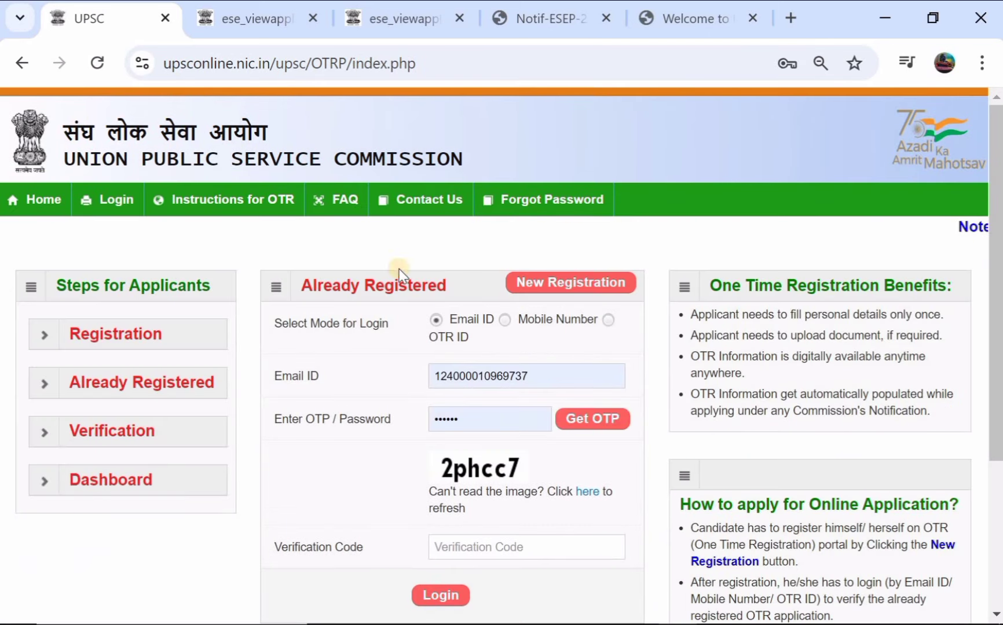